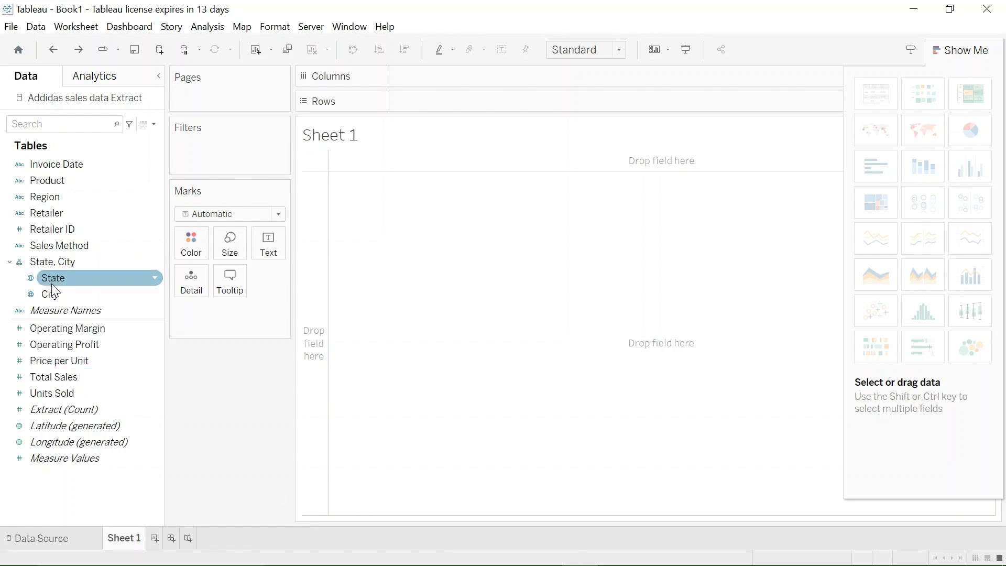
- Build a map of the states by adding State as detail and colouring it by Total Sales
{"action": "mouse_move", "coordinate": [59, 279]}
{"action": "left_mouse_down"}
{"action": "mouse_move", "coordinate": [187, 304]}
{"action": "mouse_move", "coordinate": [194, 276]}
{"action": "left_mouse_up"}
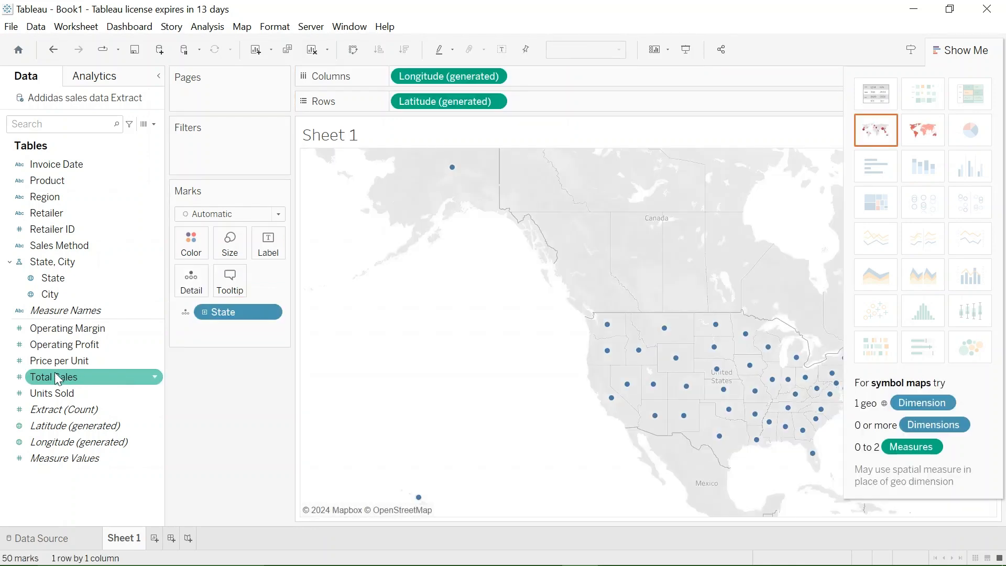
{"action": "mouse_move", "coordinate": [67, 383]}
{"action": "left_mouse_down"}
{"action": "mouse_move", "coordinate": [157, 262]}
{"action": "mouse_move", "coordinate": [184, 244]}
{"action": "left_mouse_up"}
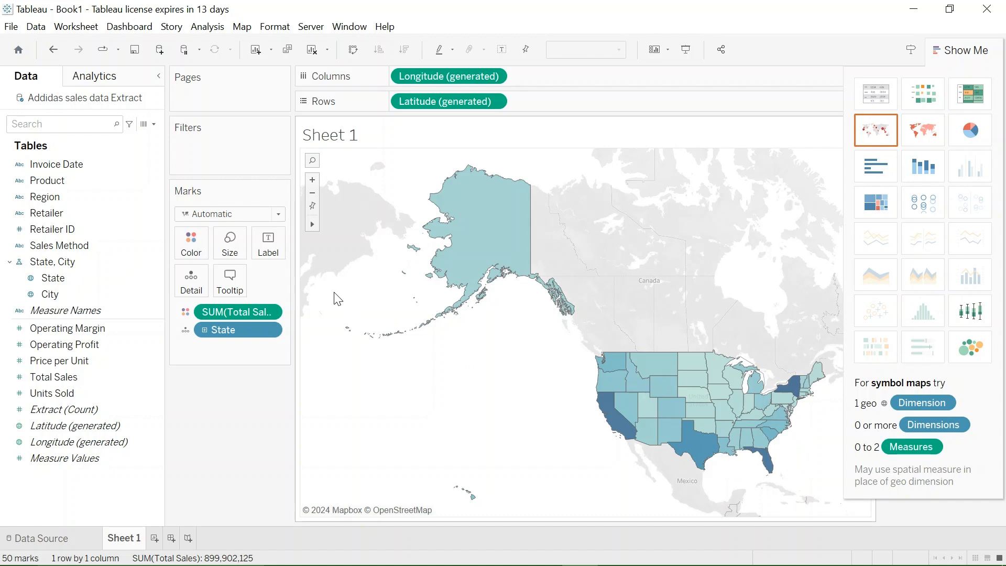
- Change the map's Total Sales colour palette to Red-Gold
{"action": "left_click", "coordinate": [196, 253]}
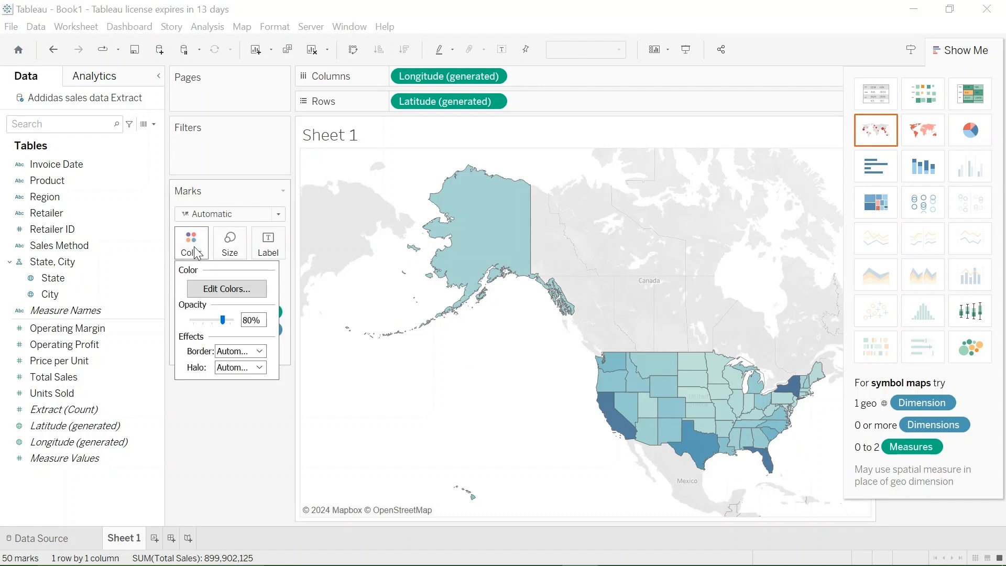
{"action": "left_click", "coordinate": [242, 289]}
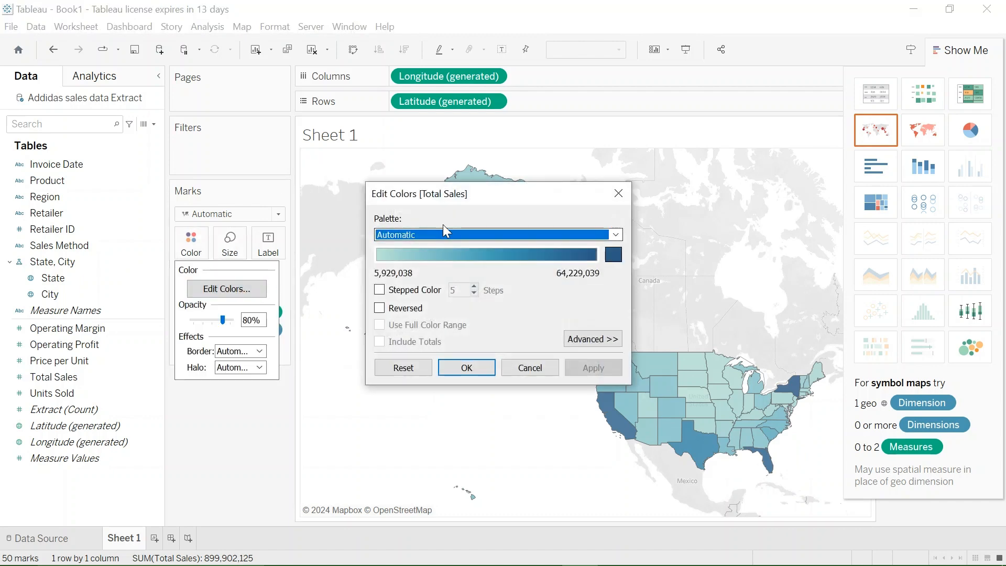
{"action": "left_click", "coordinate": [616, 234]}
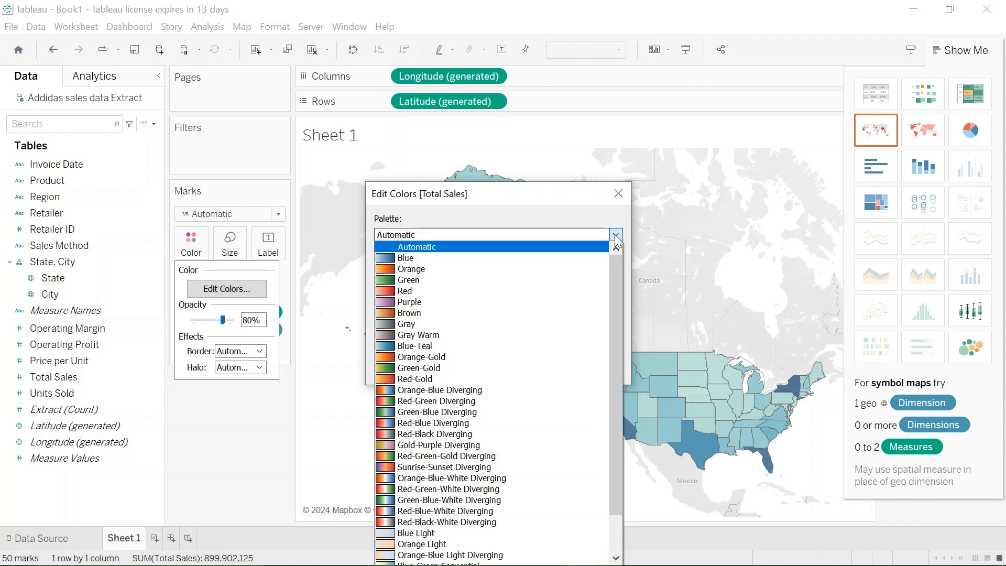
{"action": "left_click", "coordinate": [427, 379]}
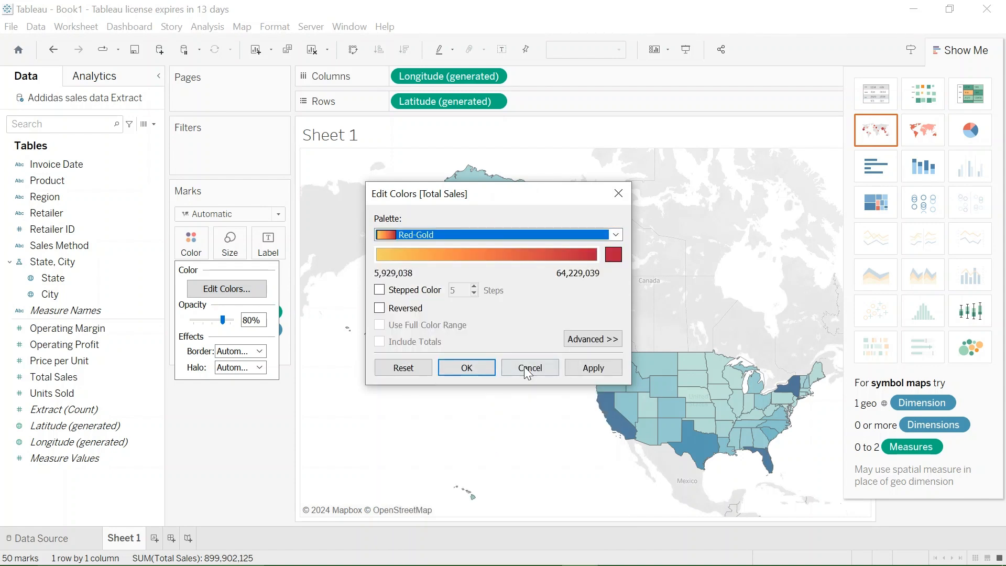
{"action": "left_click", "coordinate": [591, 367]}
{"action": "left_click", "coordinate": [467, 368]}
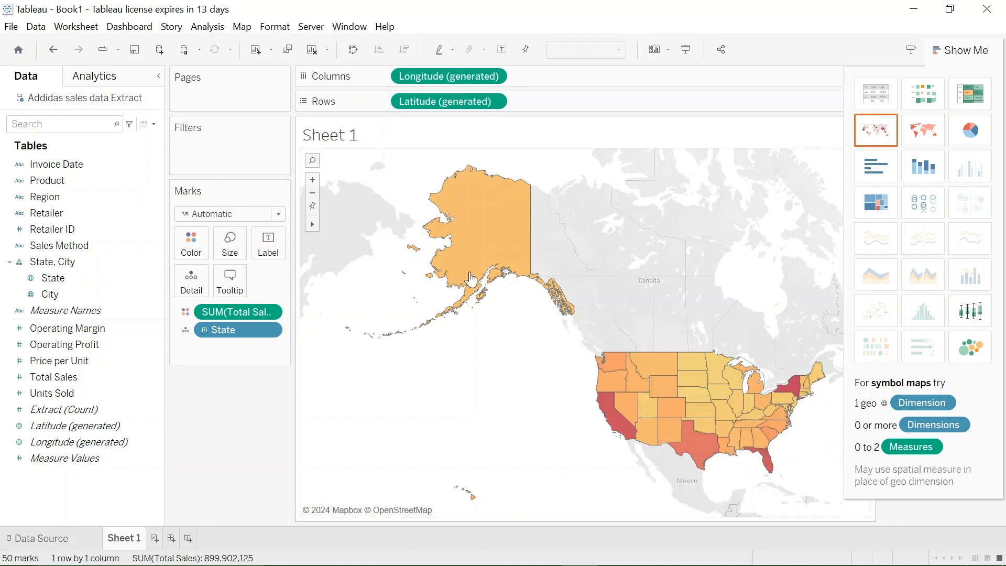
- Replace the map sheet's title with "US State sales"
{"action": "double_click", "coordinate": [324, 137]}
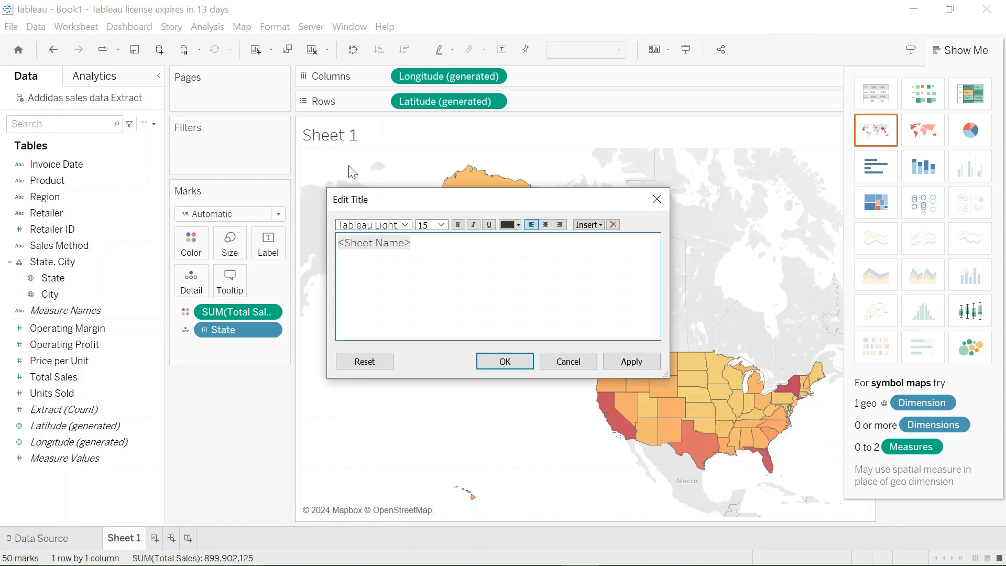
{"action": "key", "text": "BackSpace"}
{"action": "key", "text": "BackSpace"}
{"action": "key", "text": "BackSpace"}
{"action": "key", "text": "BackSpace"}
{"action": "key", "text": "BackSpace"}
{"action": "key", "text": "BackSpace"}
{"action": "key", "text": "BackSpace"}
{"action": "key", "text": "BackSpace"}
{"action": "key", "text": "BackSpace"}
{"action": "key", "text": "BackSpace"}
{"action": "key", "text": "BackSpace"}
{"action": "key", "text": "BackSpace"}
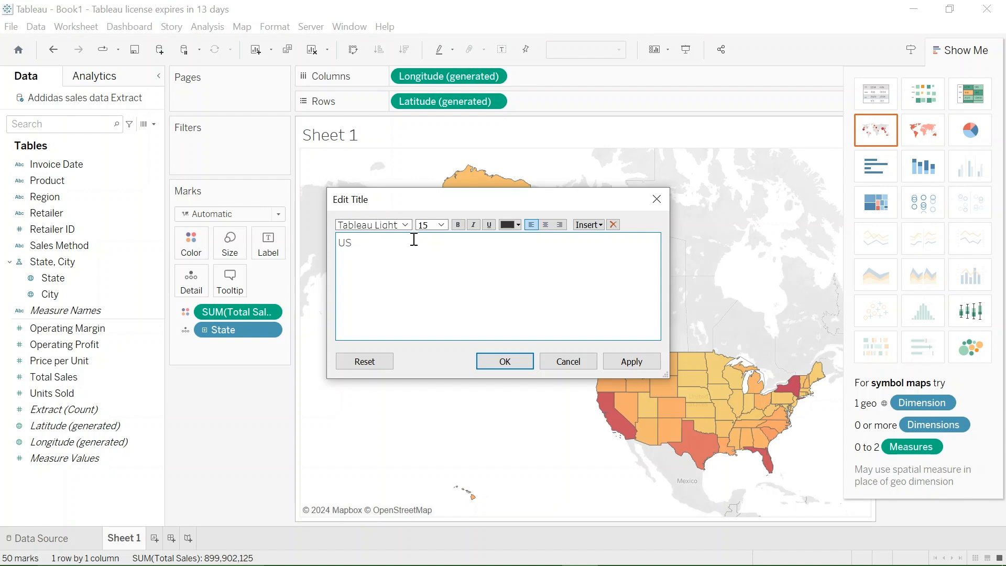
{"action": "type", "text": "s"}
{"action": "type", "text": "les"}
{"action": "left_click", "coordinate": [631, 361]}
{"action": "left_click", "coordinate": [505, 362]}
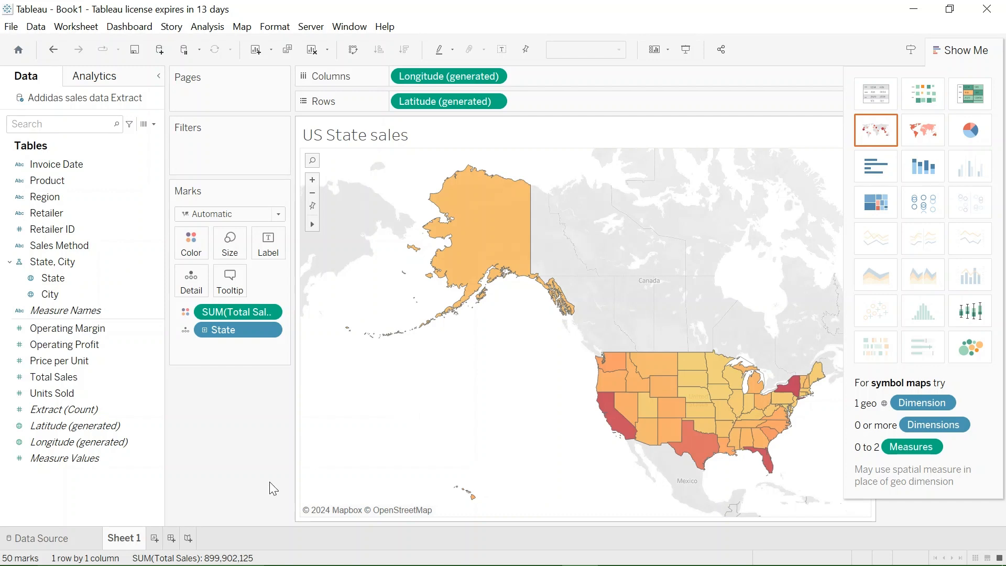
- Add a new worksheet and build a vertical bar chart of Total Sales by Product
{"action": "left_click", "coordinate": [156, 537]}
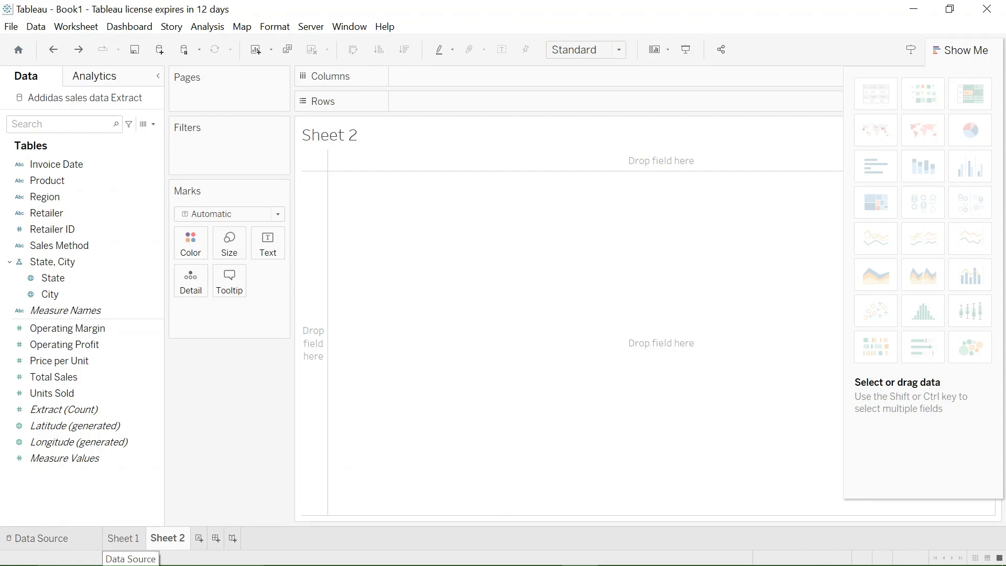
{"action": "left_click_drag", "start_coordinate": [102, 180], "coordinate": [454, 78]}
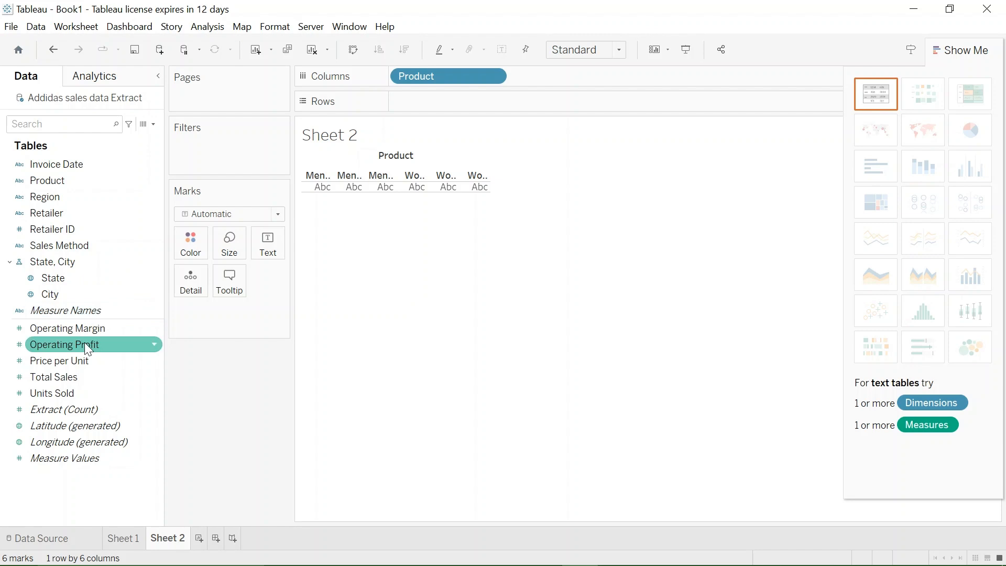
{"action": "left_click_drag", "start_coordinate": [78, 378], "coordinate": [483, 109]}
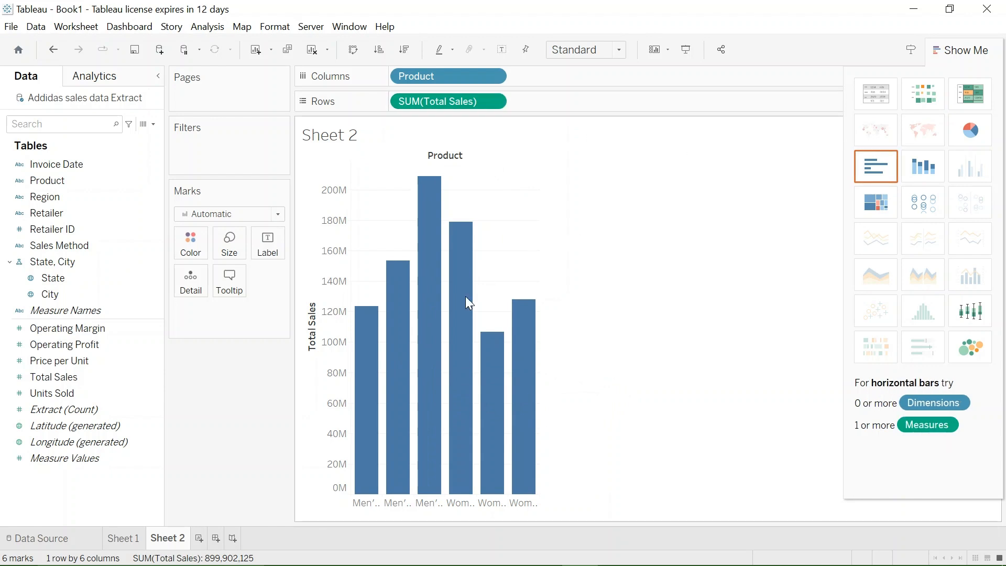
{"action": "mouse_move", "coordinate": [452, 356]}
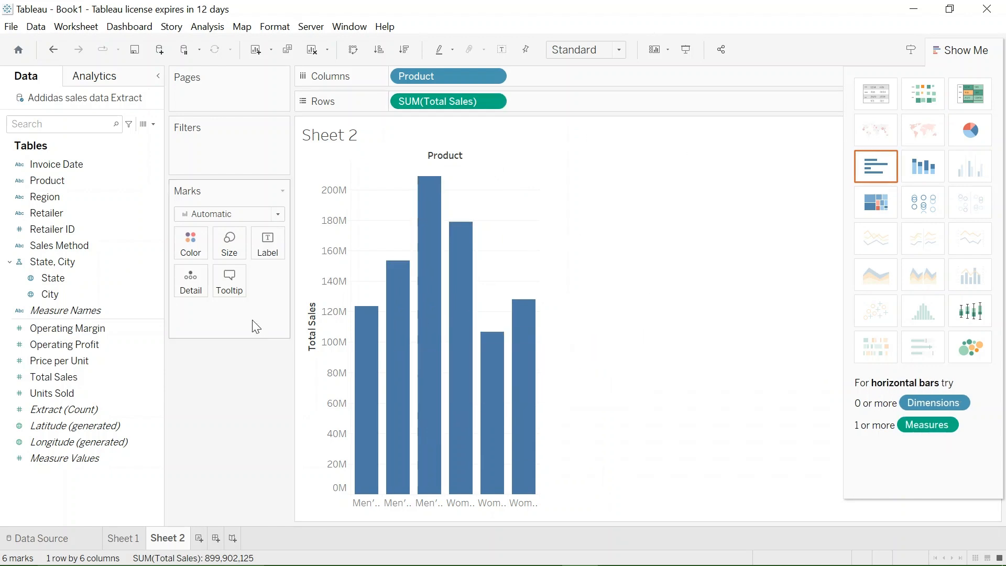
{"action": "mouse_move", "coordinate": [421, 323]}
{"action": "mouse_move", "coordinate": [398, 348]}
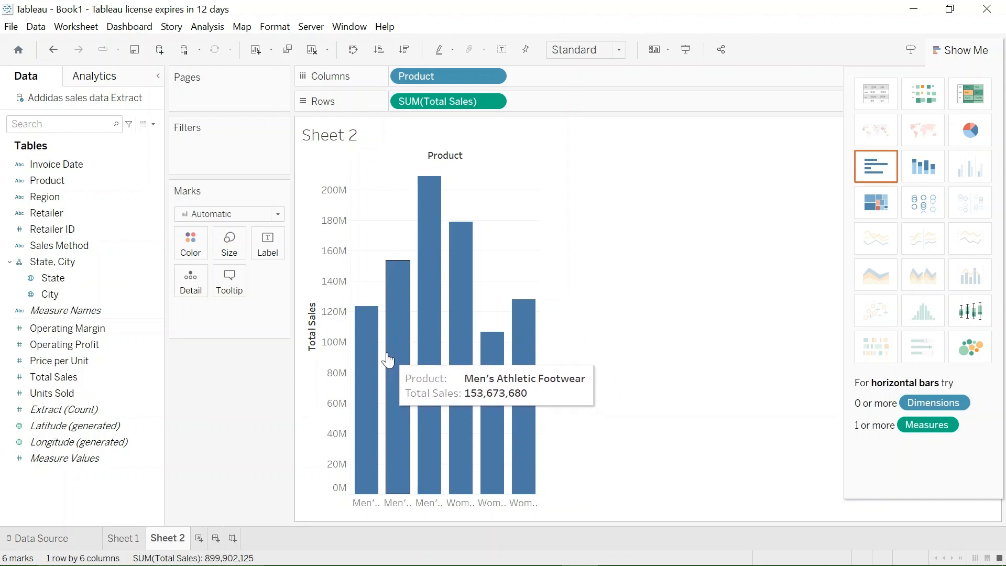
- Colour the bars of the sales chart by Product
{"action": "left_click", "coordinate": [61, 200]}
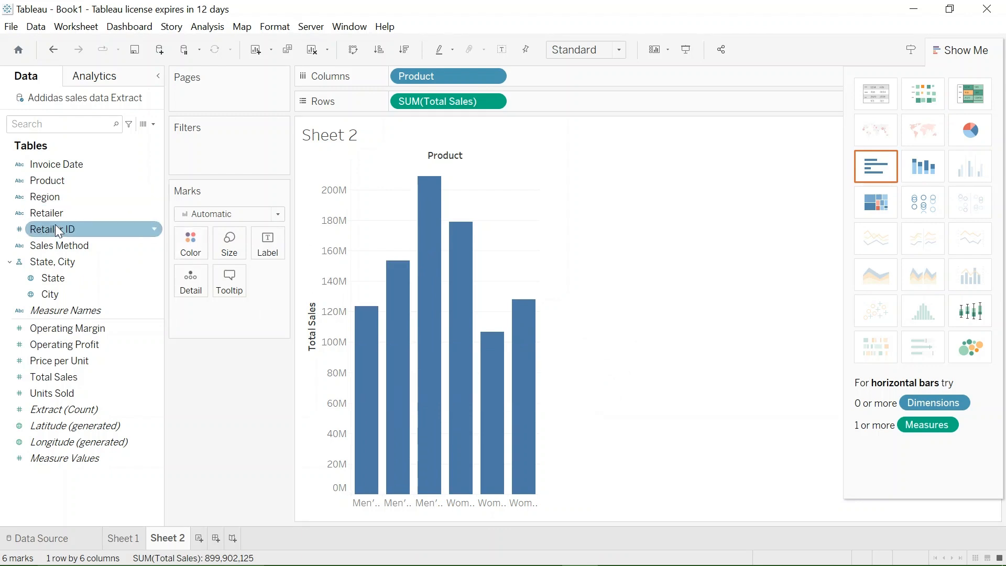
{"action": "left_click_drag", "start_coordinate": [57, 178], "coordinate": [187, 254]}
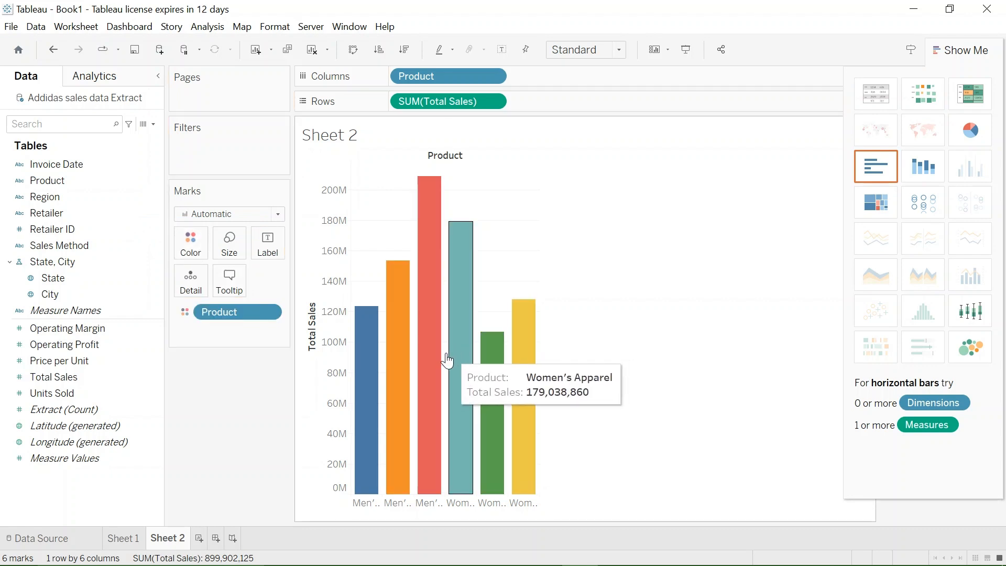
{"action": "mouse_move", "coordinate": [436, 393]}
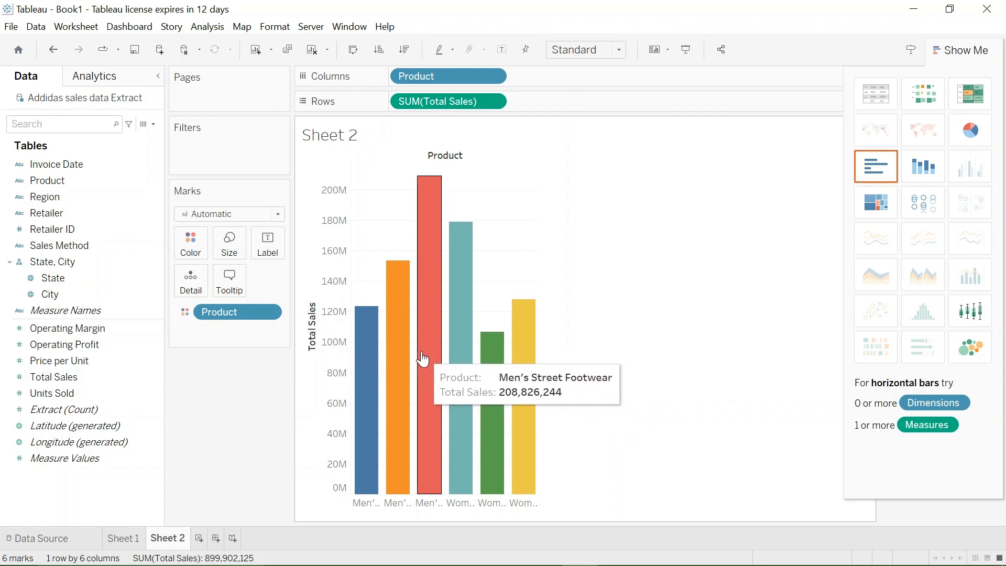
{"action": "mouse_move", "coordinate": [412, 355]}
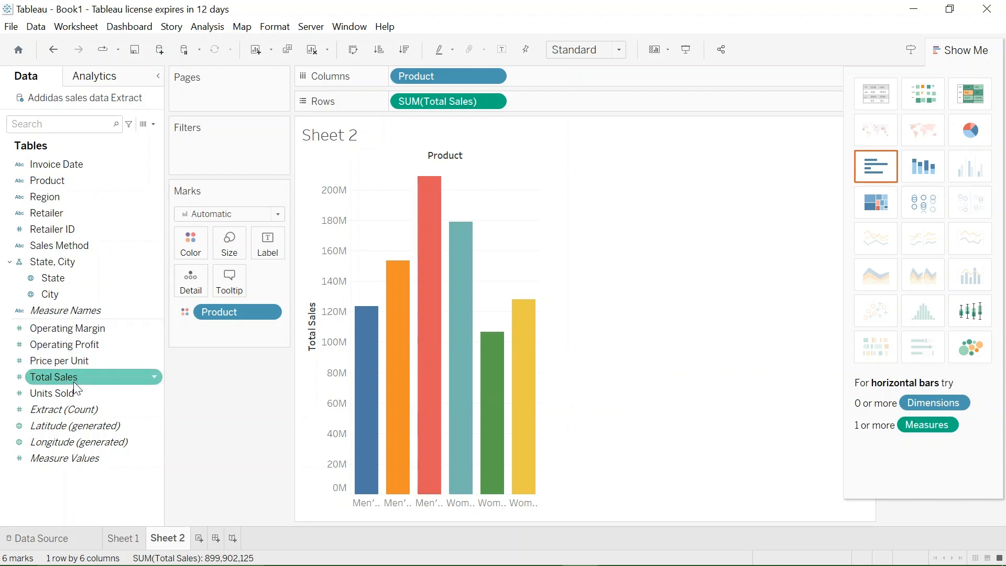
- Label the bars with Total Sales, formatted as a custom number with two decimals in Millions (M)
{"action": "left_click_drag", "start_coordinate": [78, 376], "coordinate": [276, 252]}
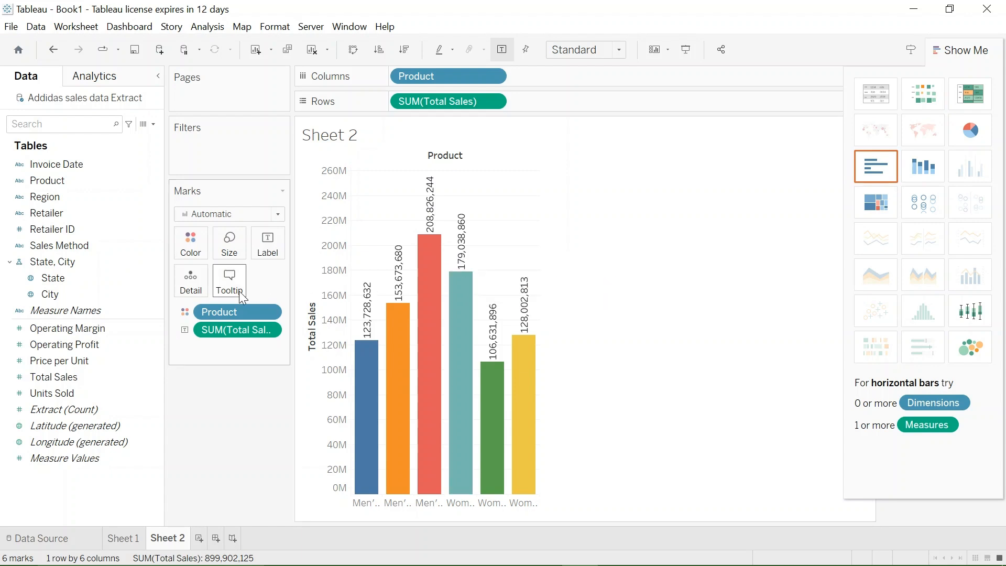
{"action": "left_click", "coordinate": [267, 330]}
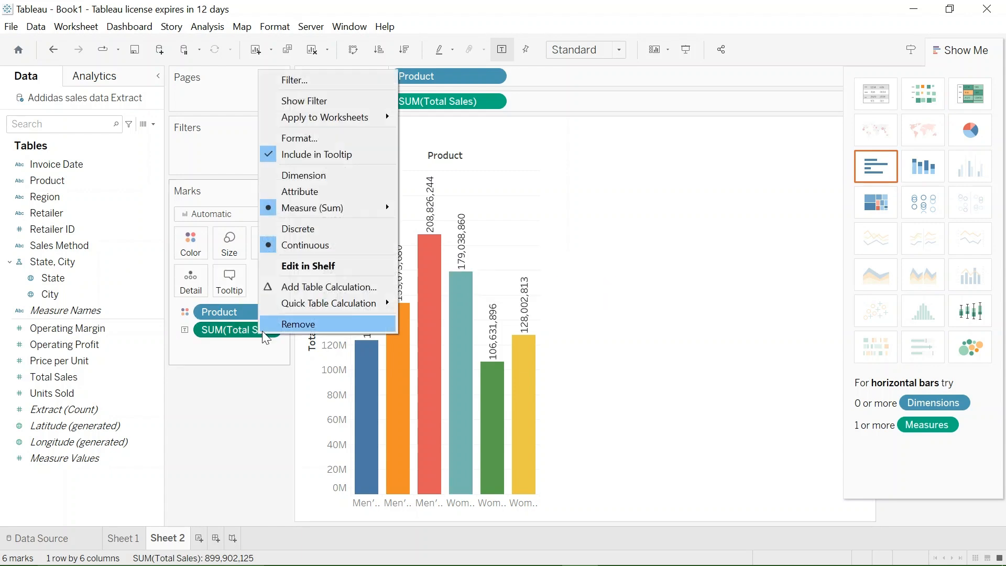
{"action": "left_click", "coordinate": [318, 140]}
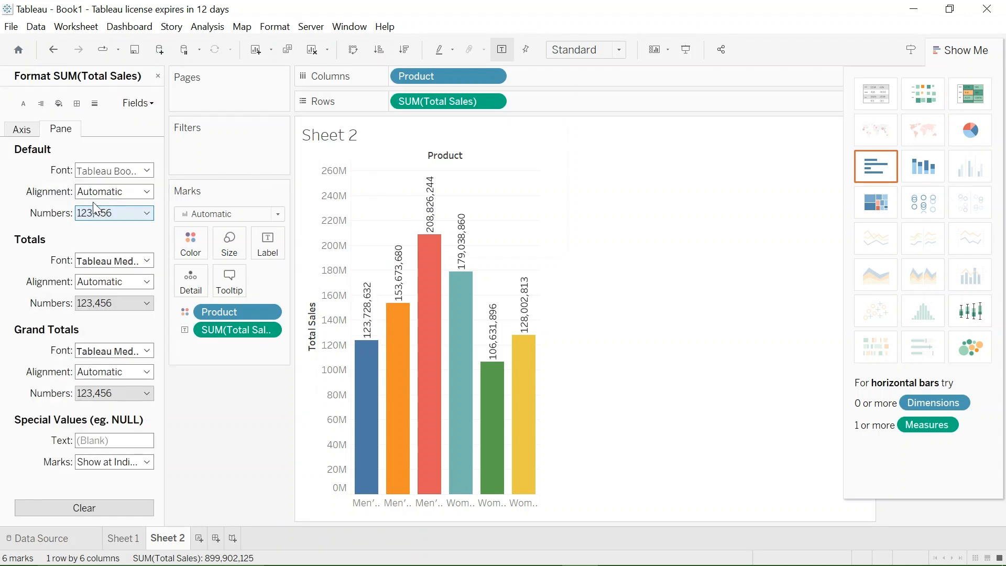
{"action": "left_click", "coordinate": [147, 215]}
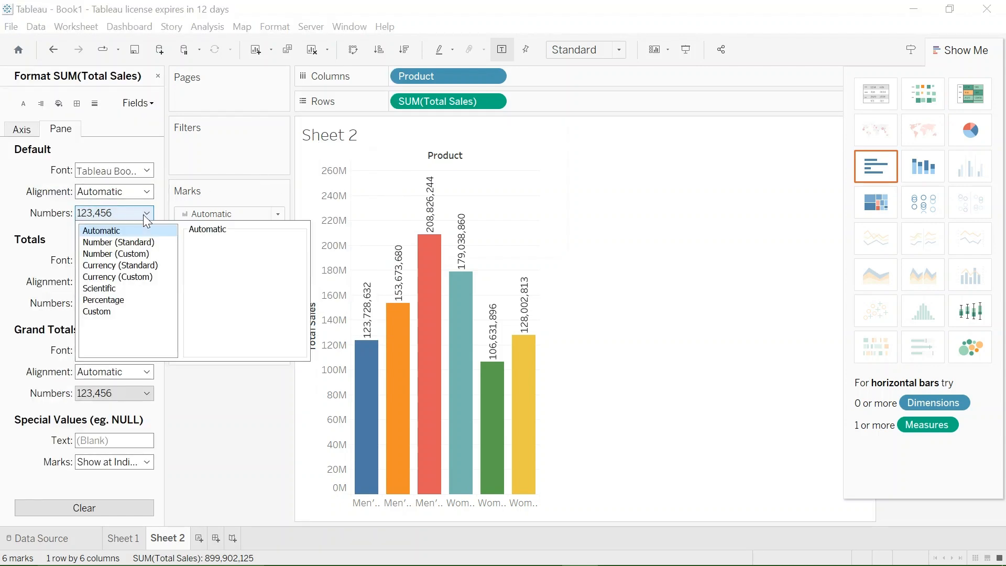
{"action": "left_click", "coordinate": [109, 256]}
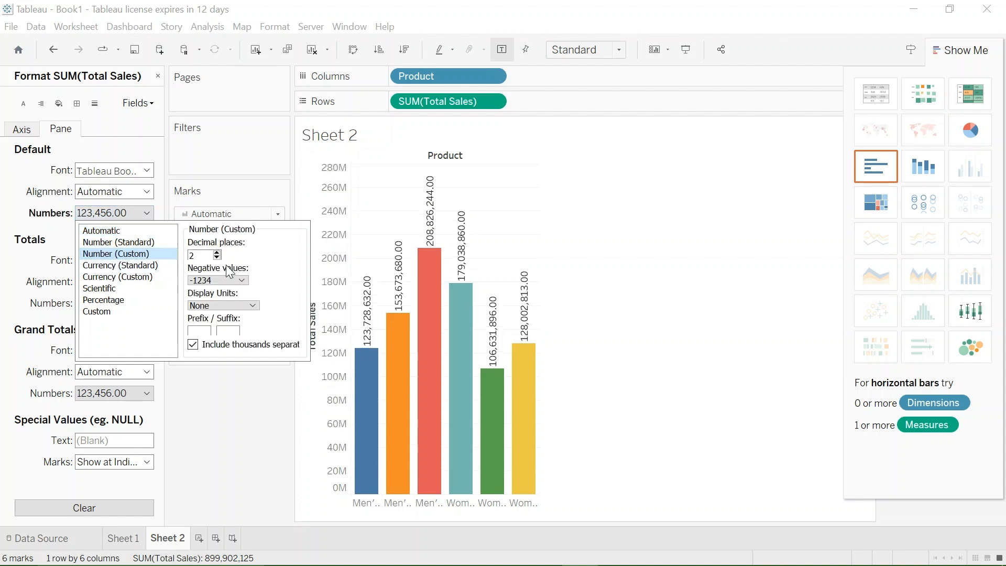
{"action": "left_click", "coordinate": [252, 306]}
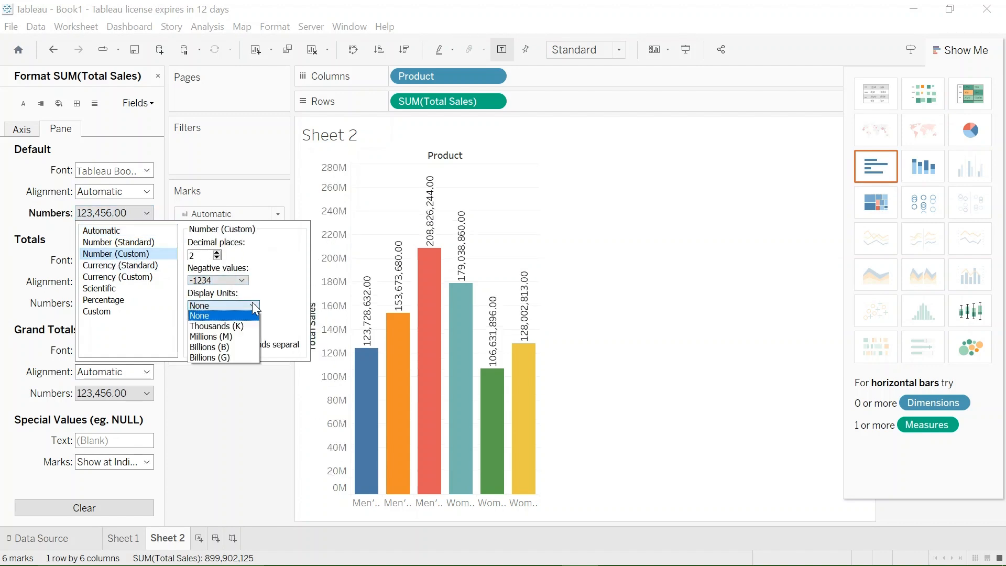
{"action": "left_click", "coordinate": [217, 336]}
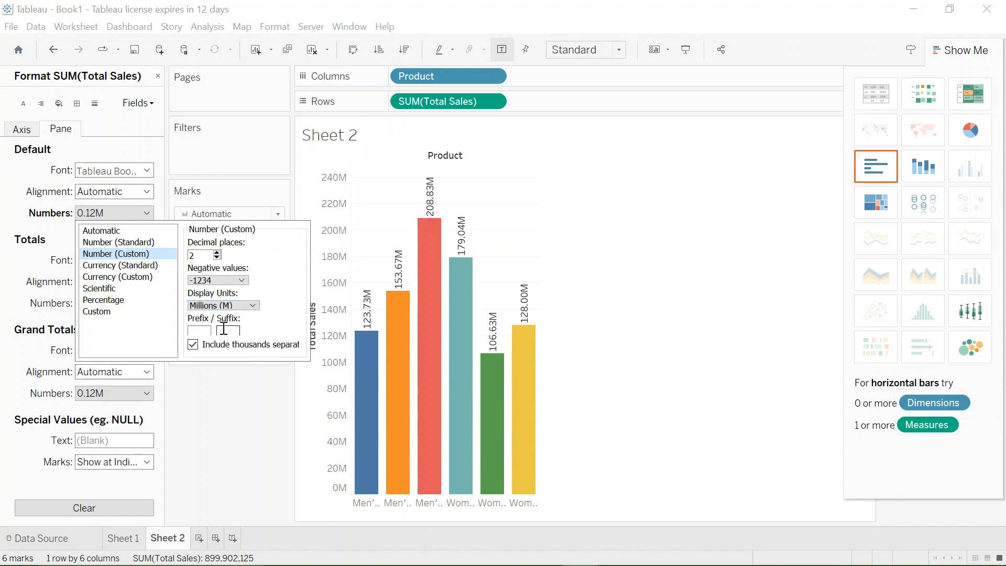
{"action": "left_click", "coordinate": [253, 373]}
{"action": "mouse_move", "coordinate": [370, 309]}
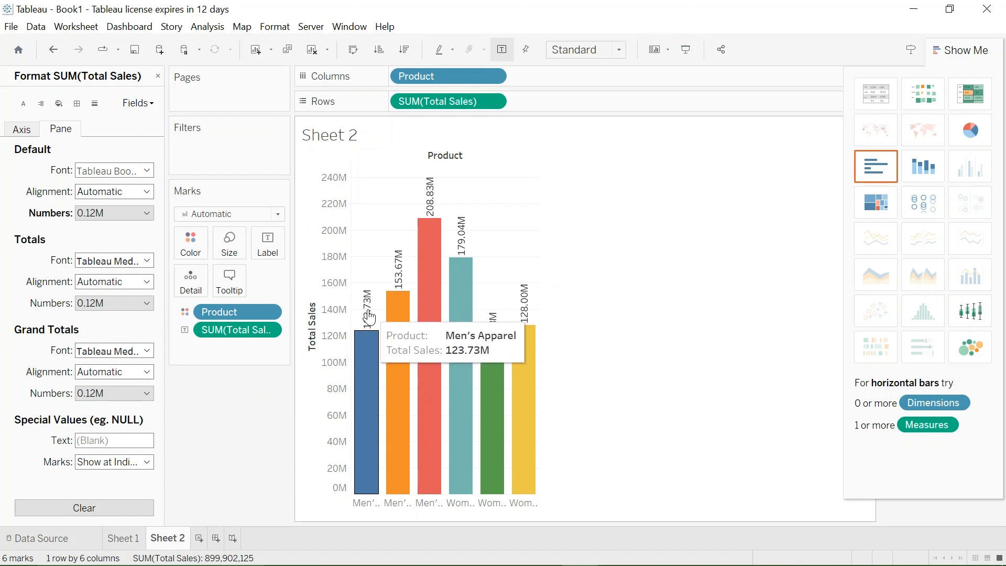
{"action": "mouse_move", "coordinate": [404, 282]}
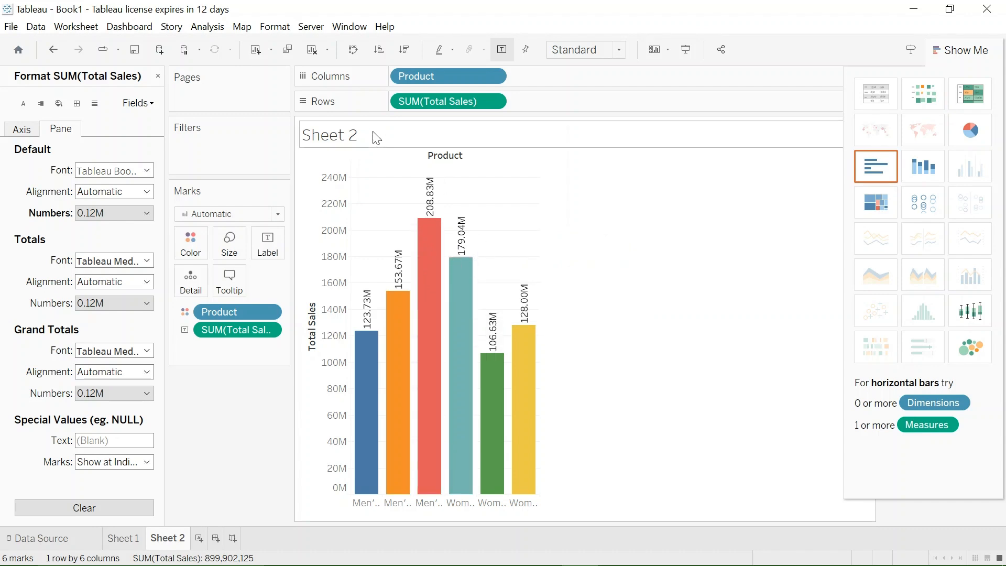
- Replace the bar chart sheet's title with "Product Sales"
{"action": "double_click", "coordinate": [346, 143]}
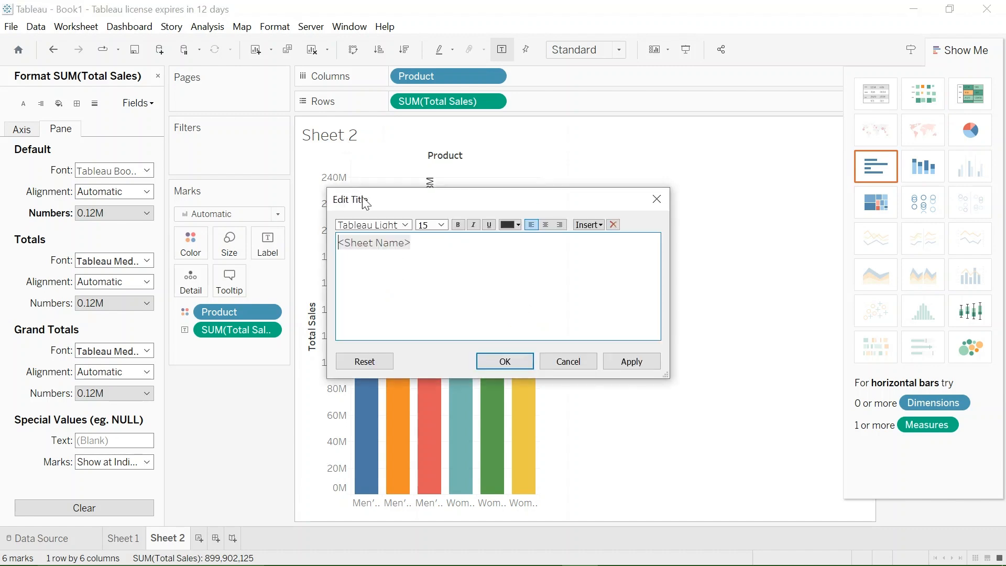
{"action": "left_click", "coordinate": [459, 238]}
{"action": "key", "text": "BackSpace"}
{"action": "key", "text": "BackSpace"}
{"action": "key", "text": "BackSpace"}
{"action": "key", "text": "BackSpace"}
{"action": "key", "text": "BackSpace"}
{"action": "key", "text": "BackSpace"}
{"action": "key", "text": "BackSpace"}
{"action": "key", "text": "BackSpace"}
{"action": "key", "text": "BackSpace"}
{"action": "key", "text": "BackSpace"}
{"action": "key", "text": "BackSpace"}
{"action": "key", "text": "BackSpace"}
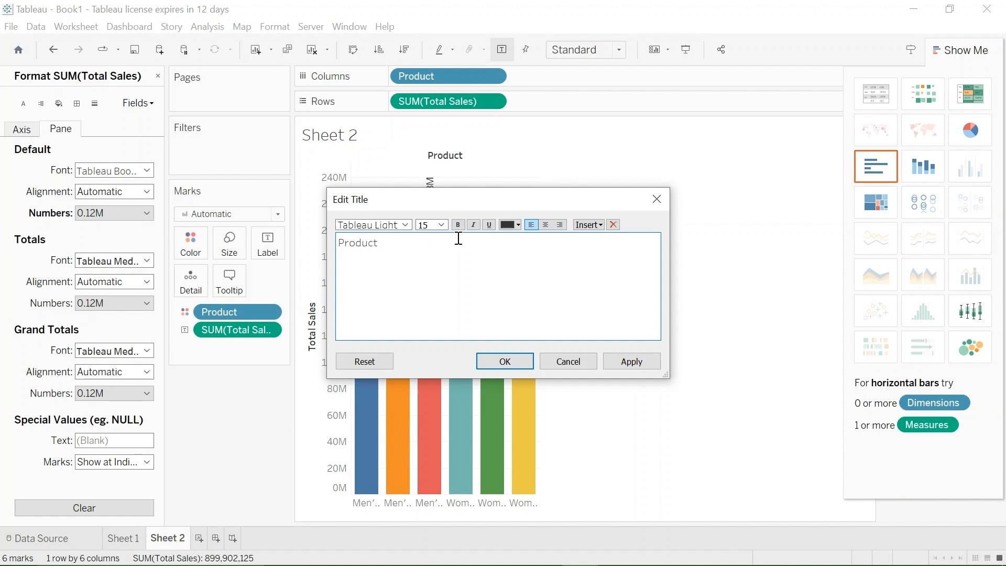
{"action": "type", "text": "Product Sales"}
{"action": "left_click", "coordinate": [632, 361]}
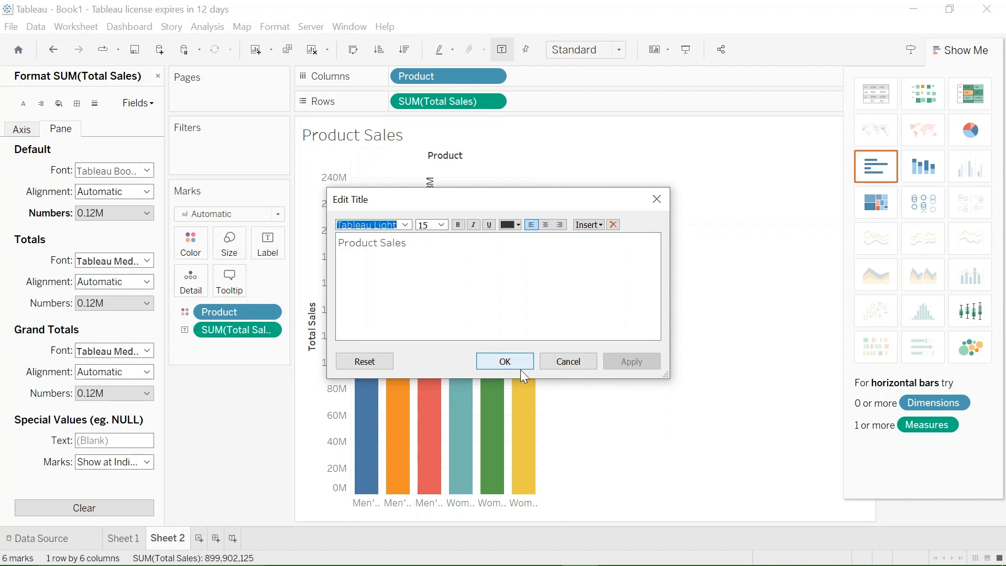
{"action": "left_click", "coordinate": [505, 361]}
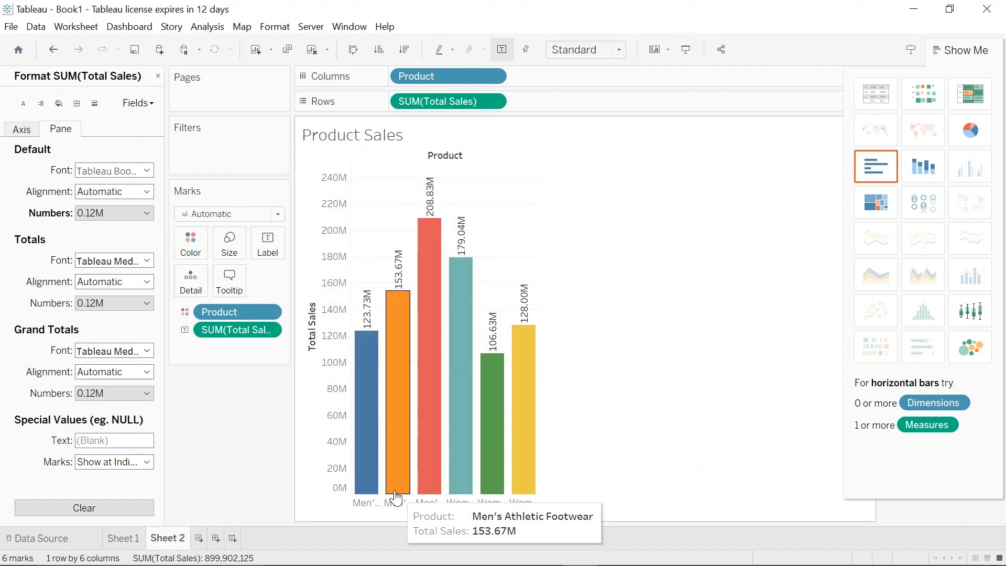
- Add a new worksheet and place Operating Profit on its rows
{"action": "left_click", "coordinate": [199, 539]}
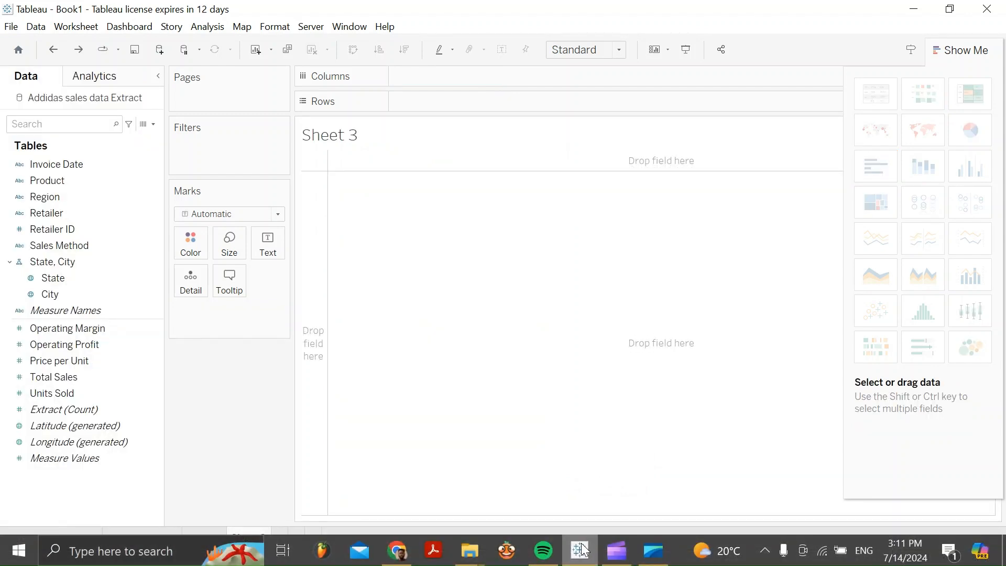
{"action": "left_click", "coordinate": [94, 344]}
{"action": "left_click_drag", "start_coordinate": [93, 343], "coordinate": [455, 101]}
- Change the data type of the Invoice Date field to Date
{"action": "left_click", "coordinate": [58, 168]}
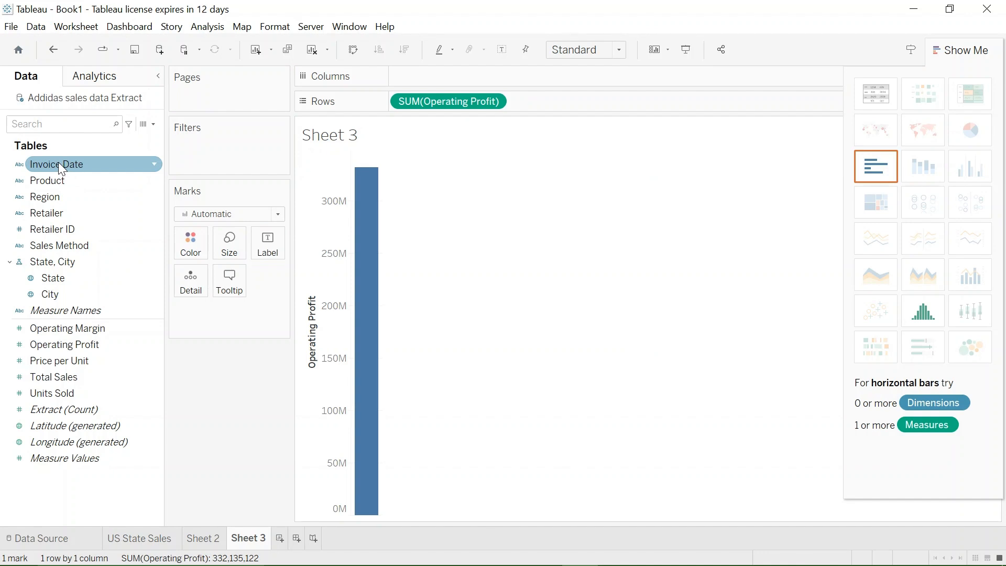
{"action": "left_click", "coordinate": [154, 165]}
{"action": "mouse_move", "coordinate": [232, 338]}
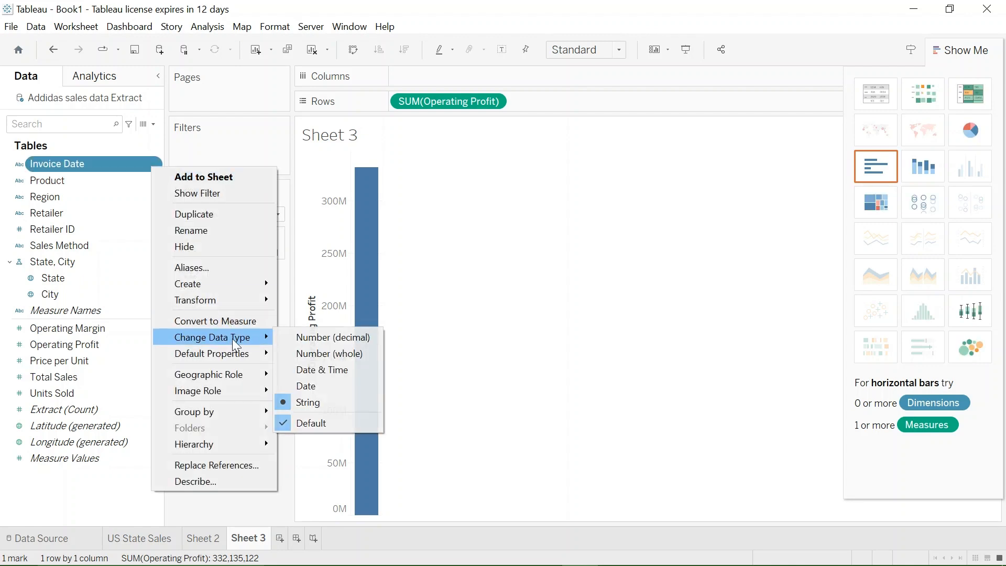
{"action": "left_click", "coordinate": [309, 386]}
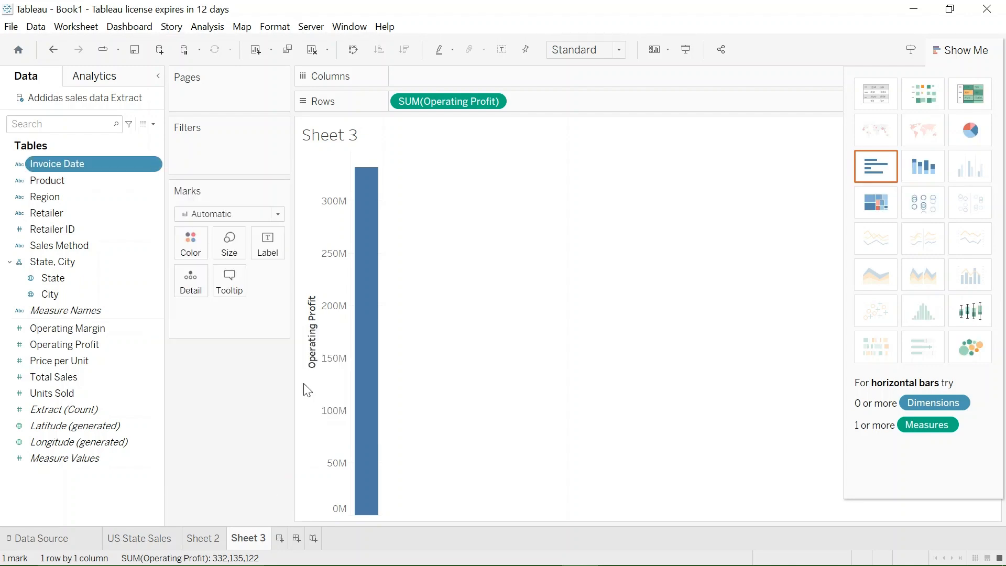
- Add Invoice Date as a Months filter with all months selected, and move it from the filters to the columns
{"action": "left_click", "coordinate": [61, 166]}
{"action": "left_click_drag", "start_coordinate": [62, 162], "coordinate": [213, 162]}
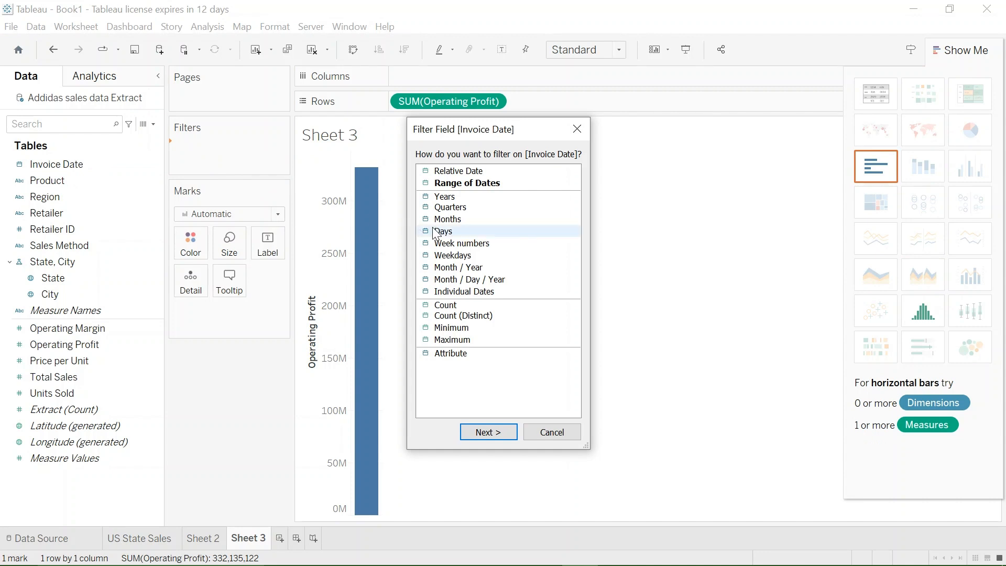
{"action": "left_click", "coordinate": [443, 219]}
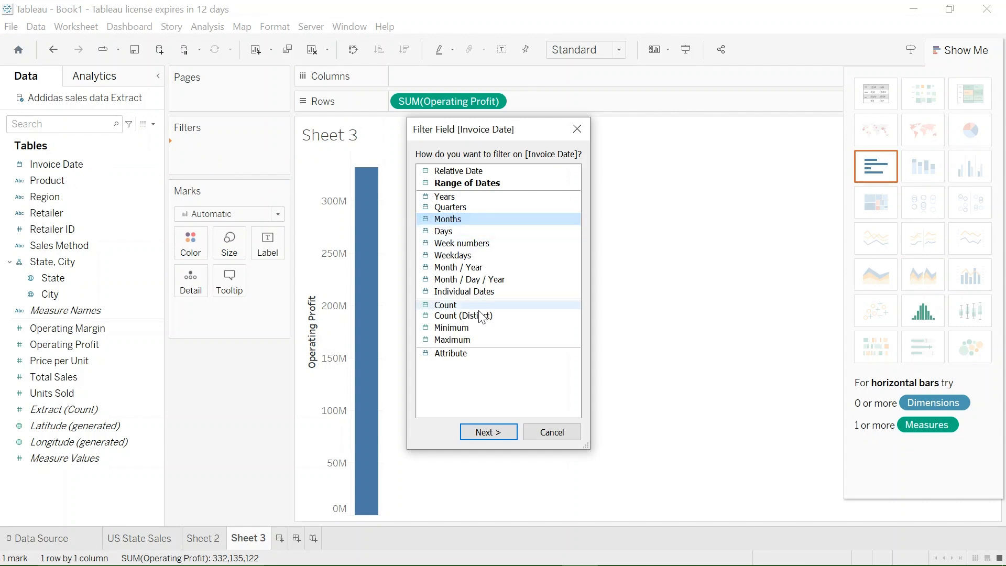
{"action": "left_click", "coordinate": [490, 431]}
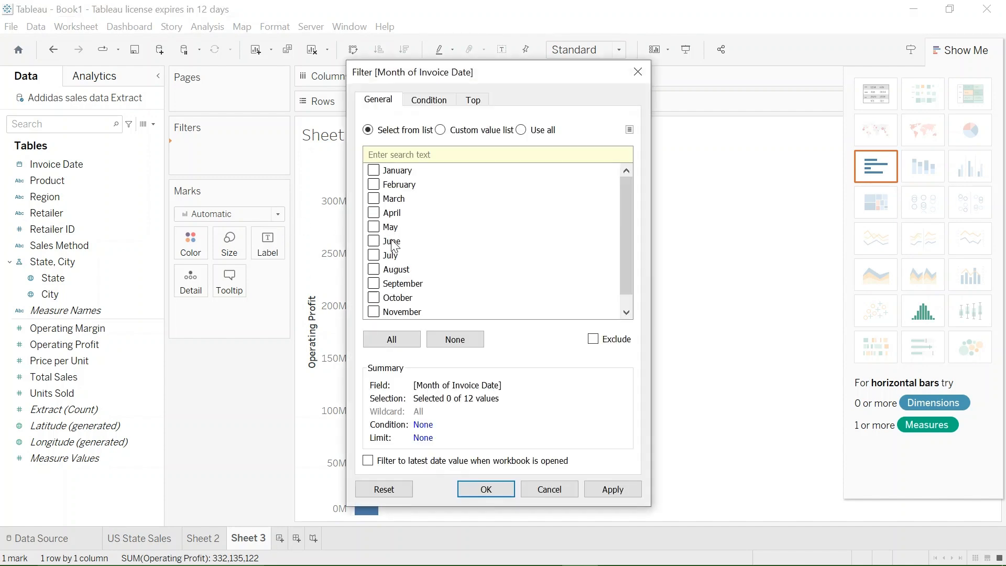
{"action": "left_click", "coordinate": [410, 350]}
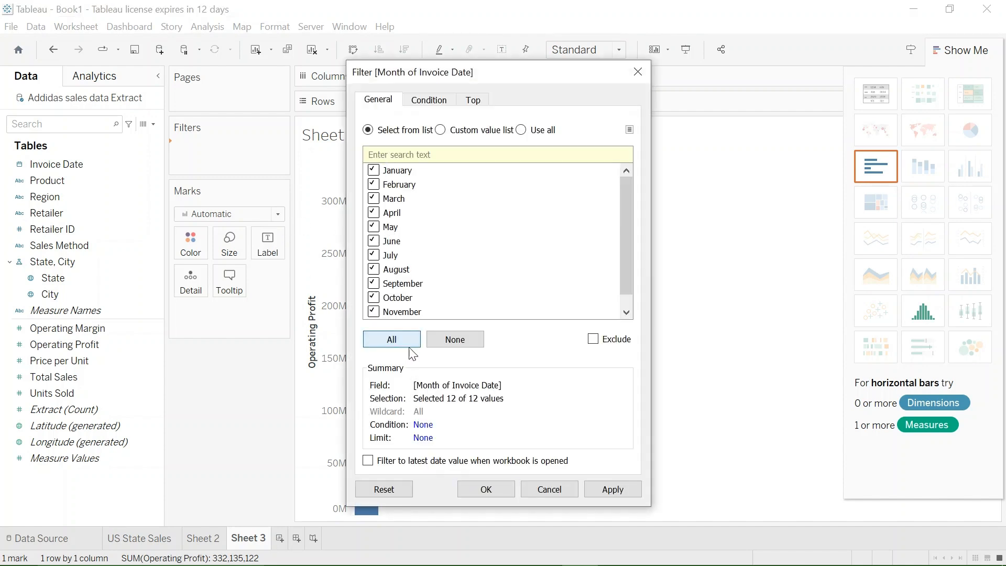
{"action": "left_click", "coordinate": [621, 491]}
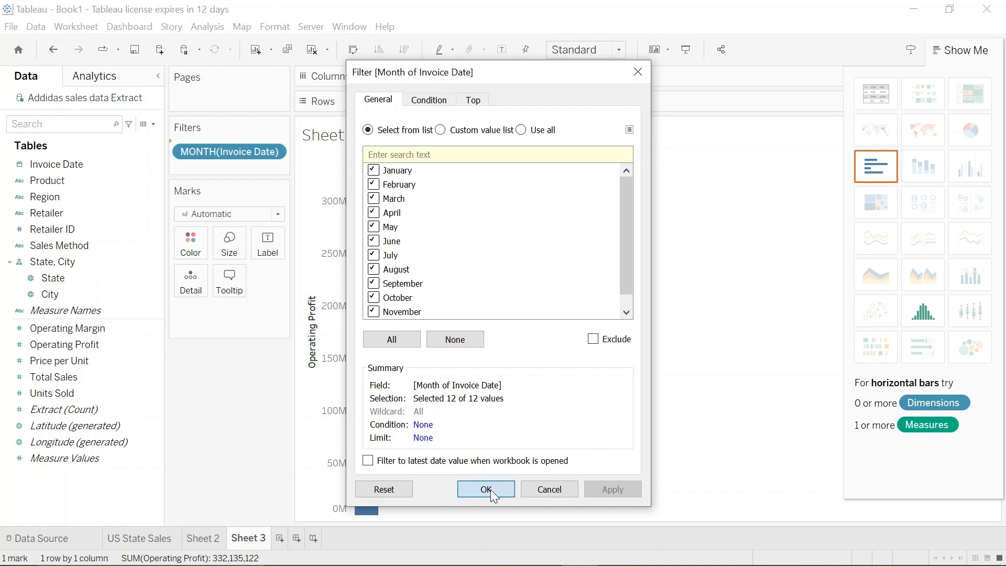
{"action": "left_click", "coordinate": [486, 490]}
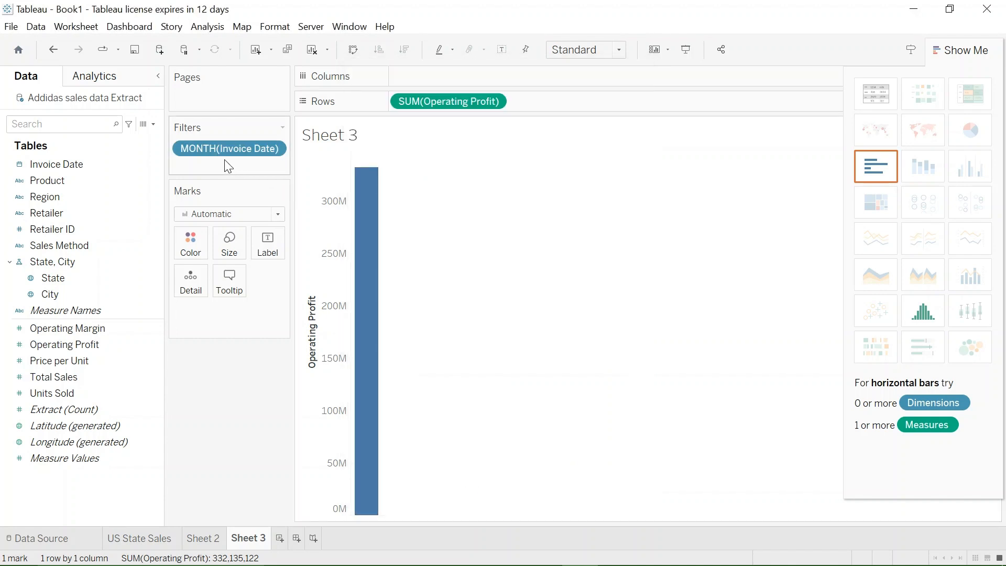
{"action": "left_click_drag", "start_coordinate": [215, 157], "coordinate": [474, 81]}
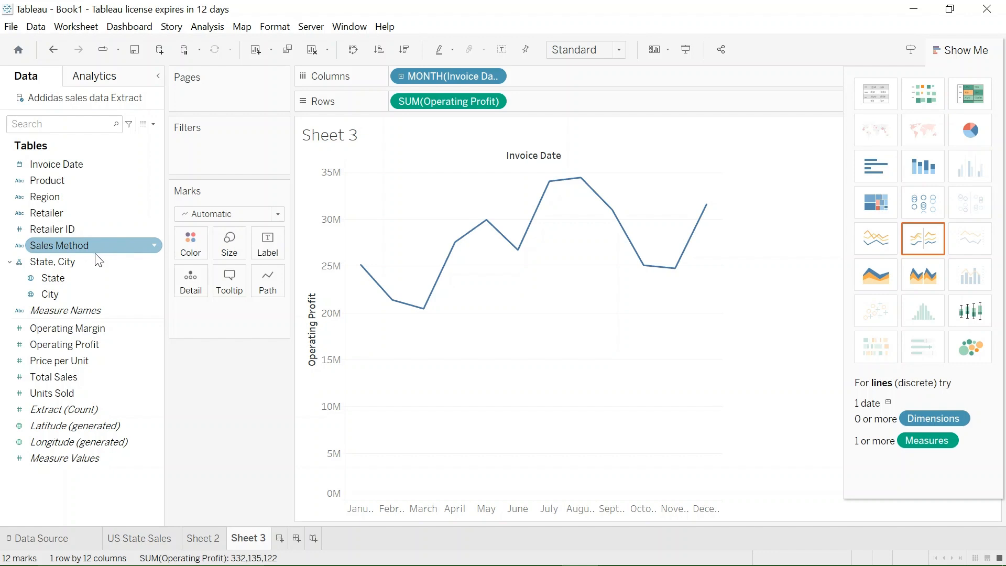
- Colour the Operating Profit chart by Product and set its mark type to Circle
{"action": "left_click_drag", "start_coordinate": [67, 182], "coordinate": [196, 248]}
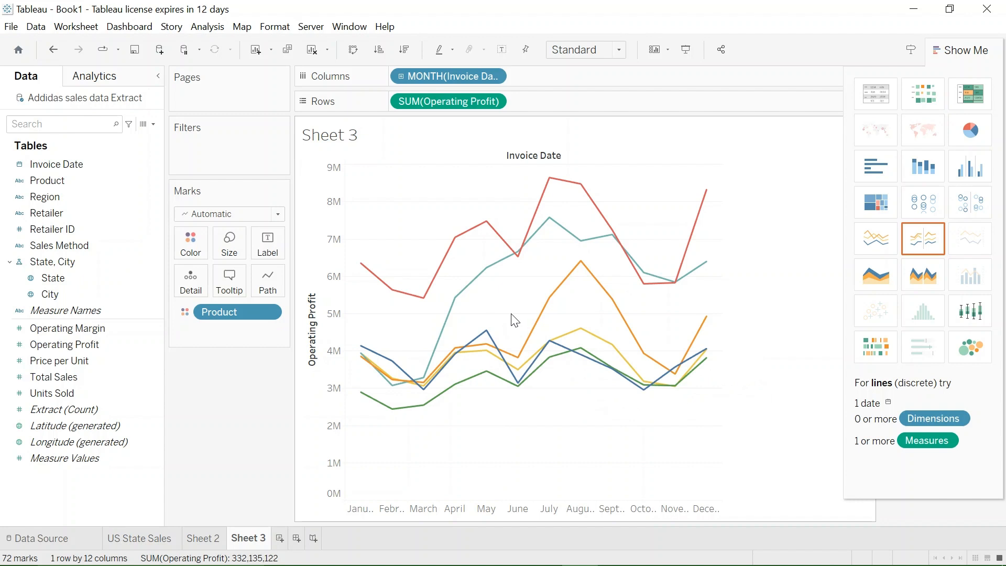
{"action": "mouse_move", "coordinate": [397, 295]}
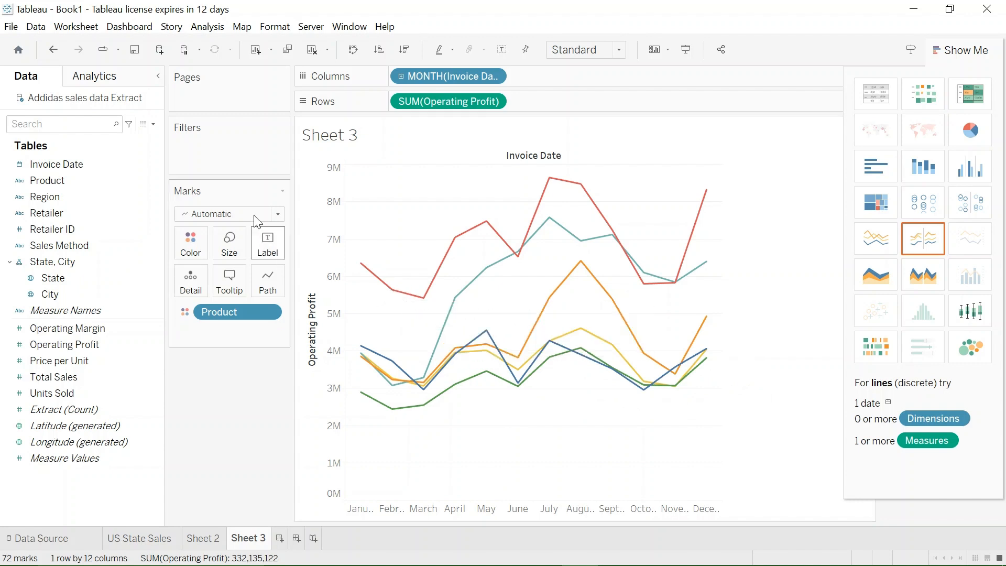
{"action": "left_click", "coordinate": [277, 215]}
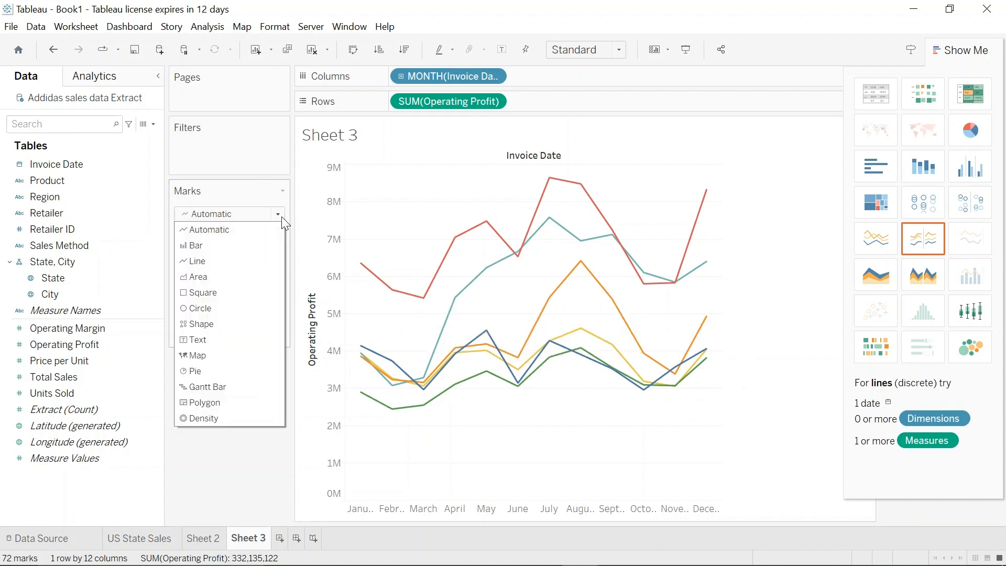
{"action": "left_click", "coordinate": [204, 309]}
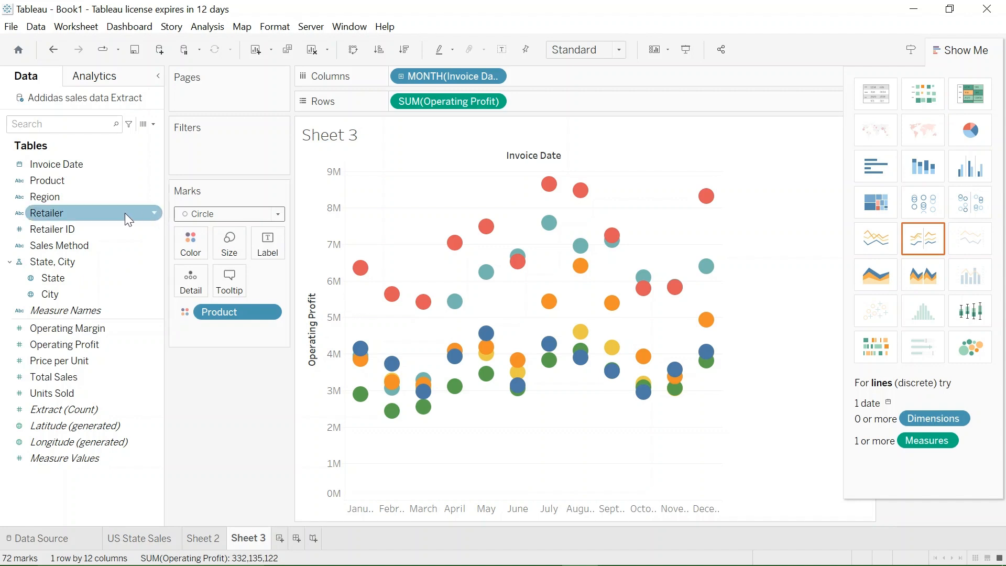
- Filter the Operating Profit chart by the years of Invoice Date, with both 2020 and 2021 selected
{"action": "left_click", "coordinate": [82, 166]}
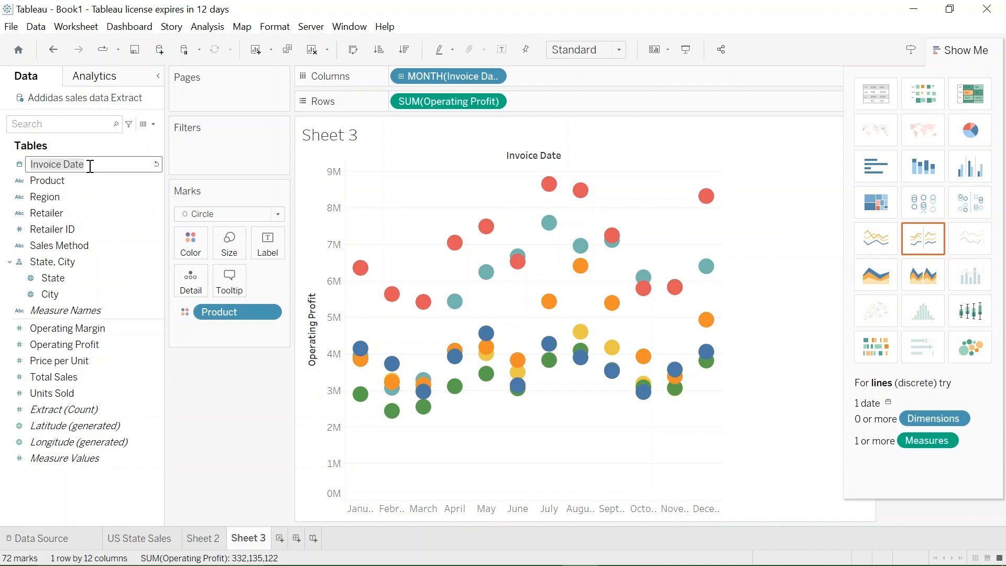
{"action": "left_click_drag", "start_coordinate": [101, 164], "coordinate": [247, 145]}
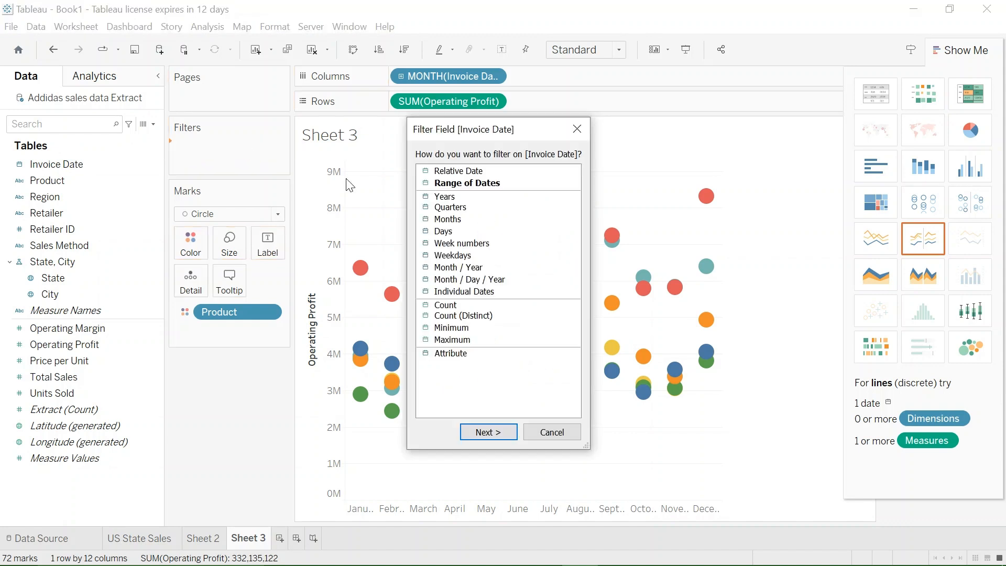
{"action": "left_click", "coordinate": [452, 198]}
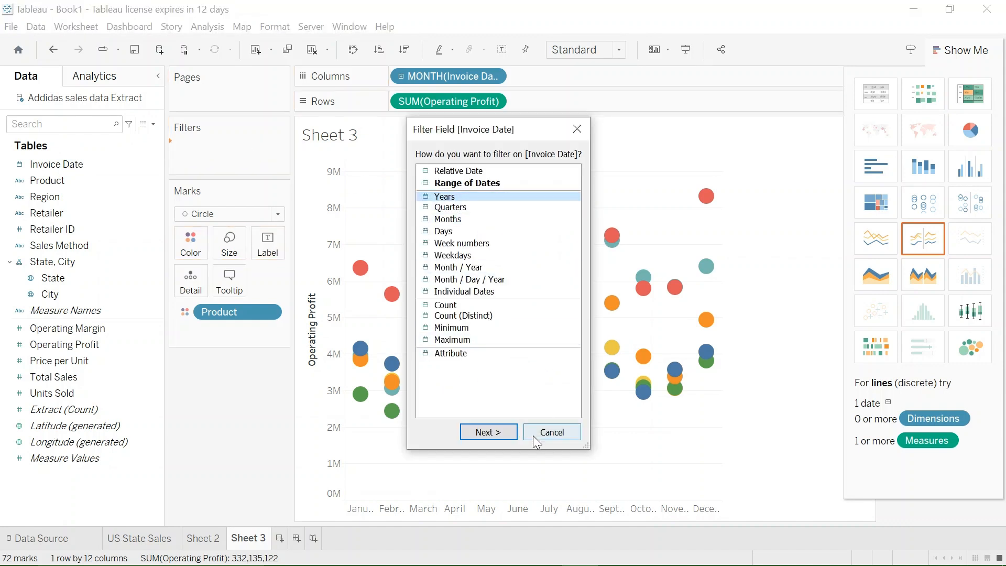
{"action": "left_click", "coordinate": [492, 432]}
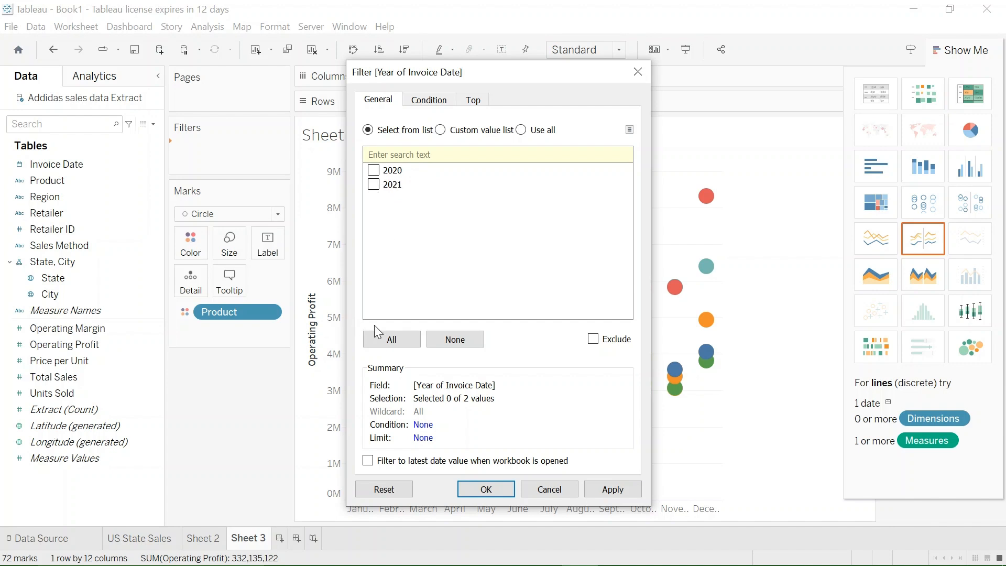
{"action": "left_click", "coordinate": [397, 346]}
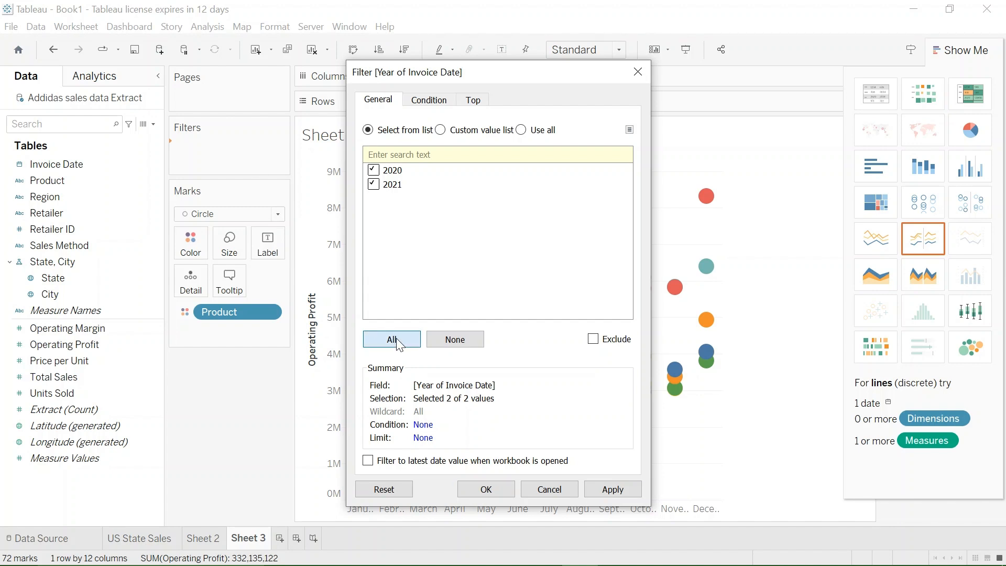
{"action": "left_click", "coordinate": [616, 488]}
{"action": "left_click", "coordinate": [494, 486]}
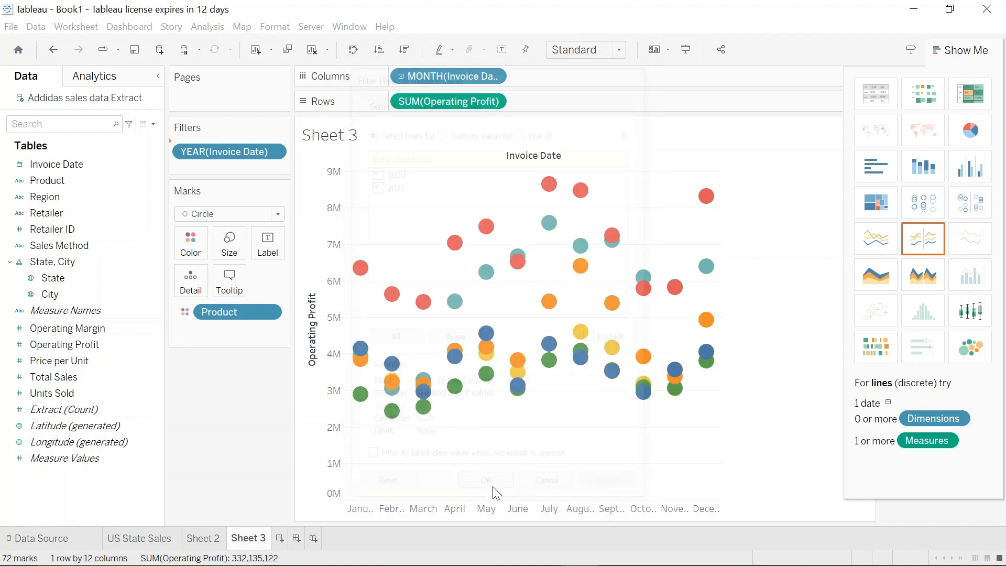
- Exclude 2021 from the Invoice Date year filter so that only 2020 is selected
{"action": "double_click", "coordinate": [251, 149]}
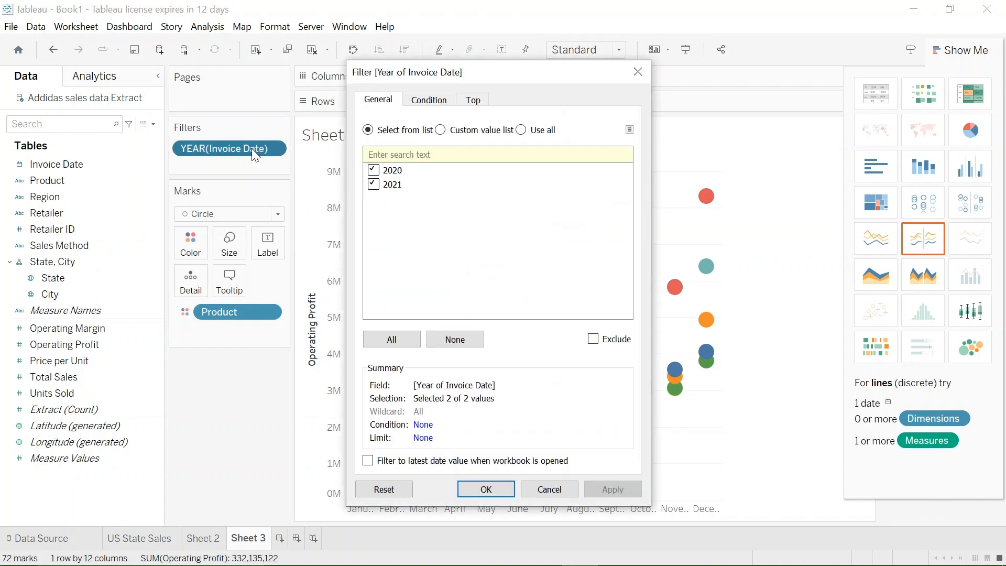
{"action": "left_click", "coordinate": [373, 189]}
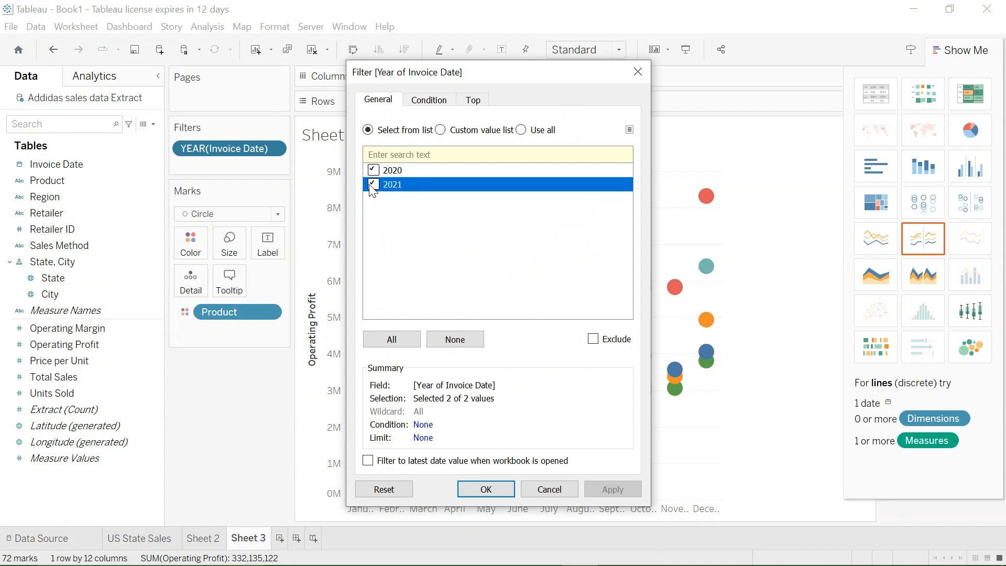
{"action": "left_click", "coordinate": [373, 184]}
{"action": "left_click", "coordinate": [607, 490]}
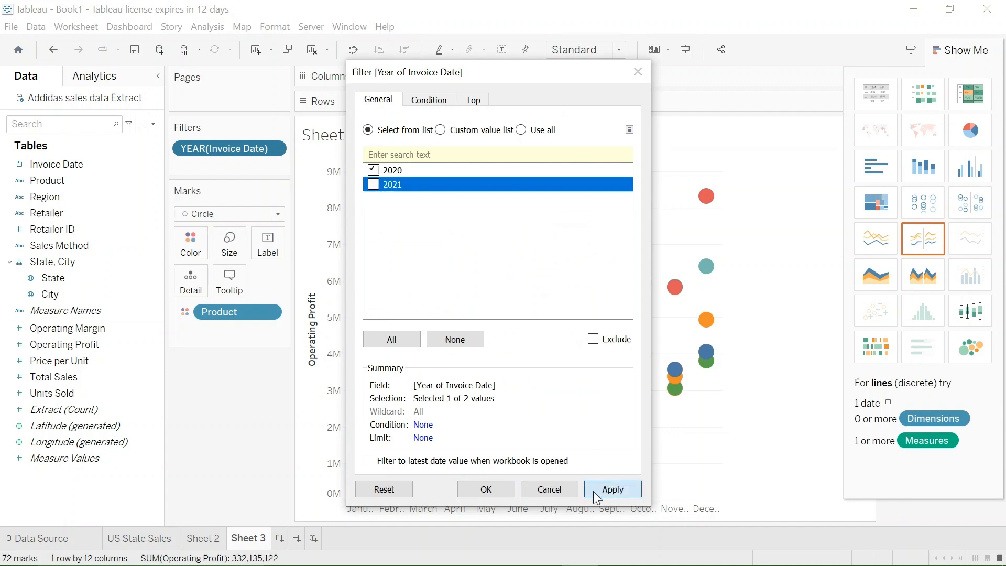
{"action": "left_click", "coordinate": [486, 489]}
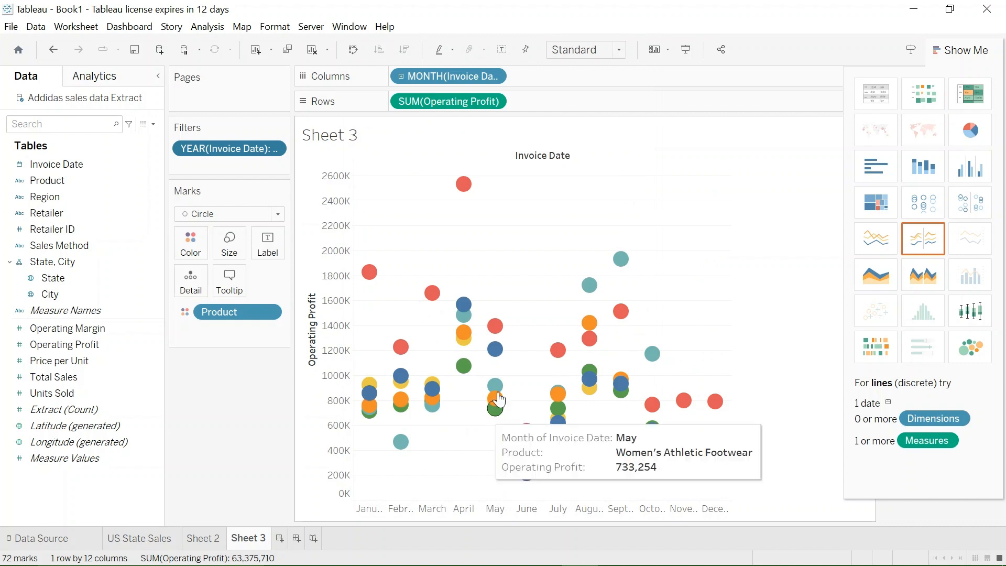
{"action": "mouse_move", "coordinate": [492, 398]}
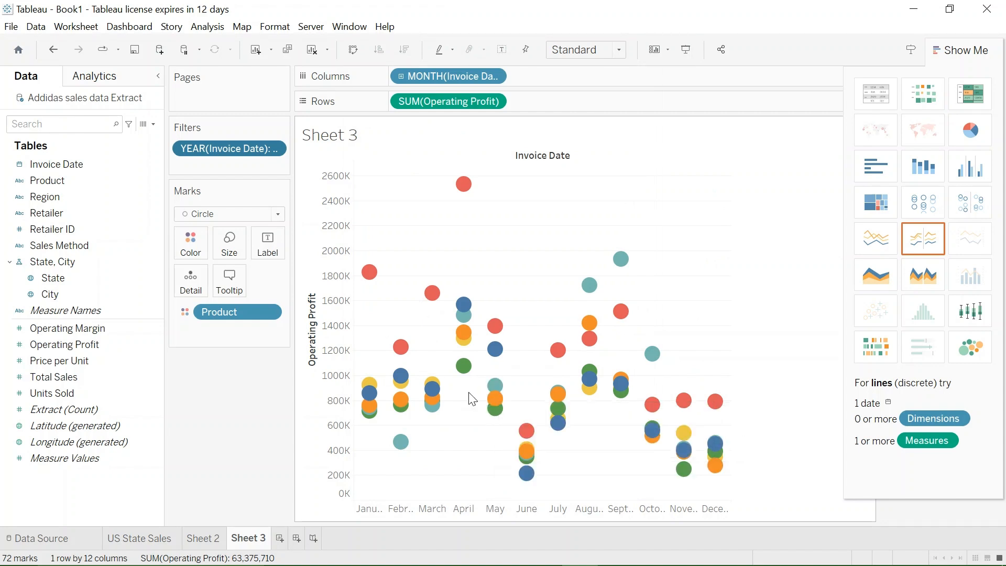
- Include 2021 in the Invoice Date year filter again alongside 2020
{"action": "double_click", "coordinate": [254, 147]}
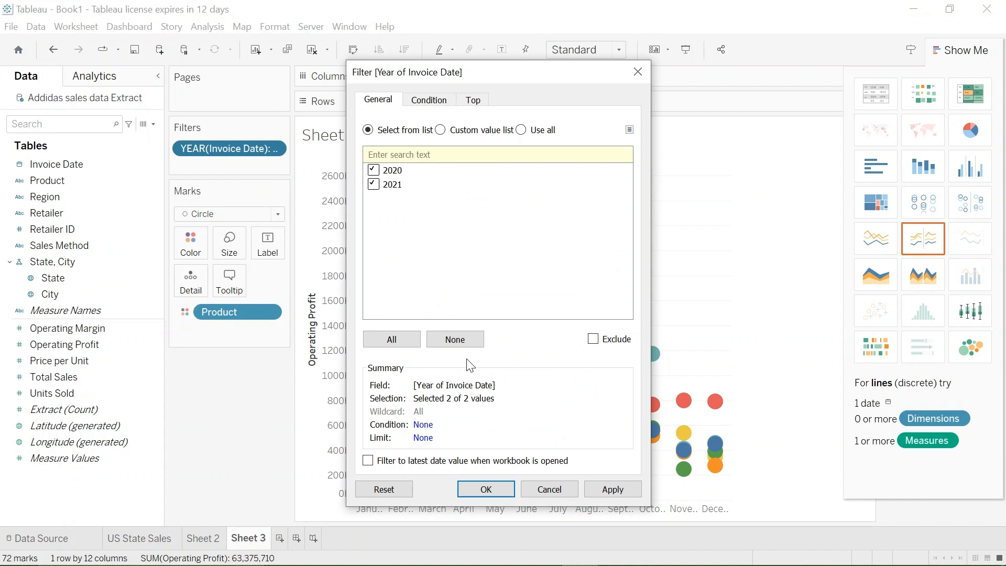
{"action": "left_click", "coordinate": [595, 492]}
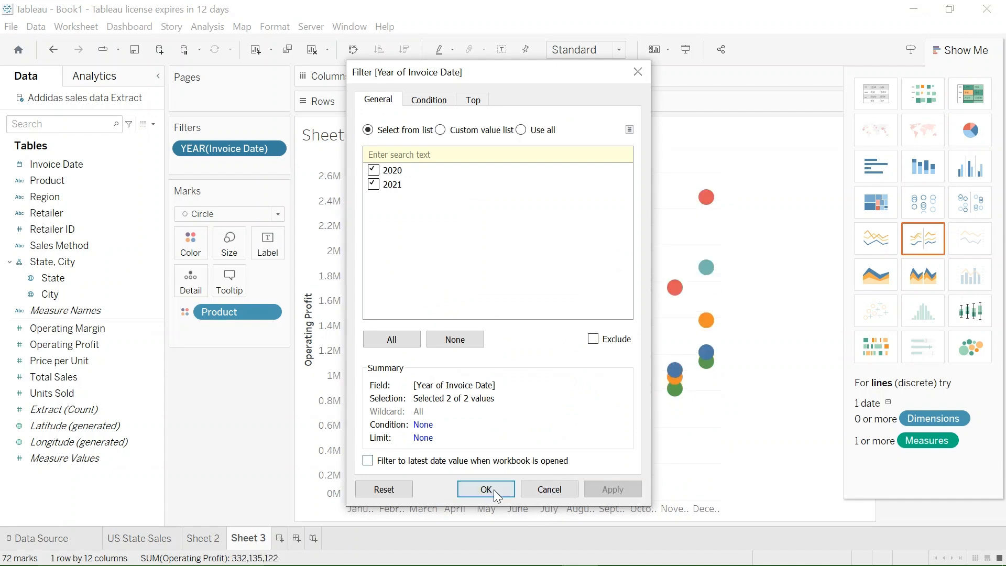
{"action": "left_click", "coordinate": [496, 489]}
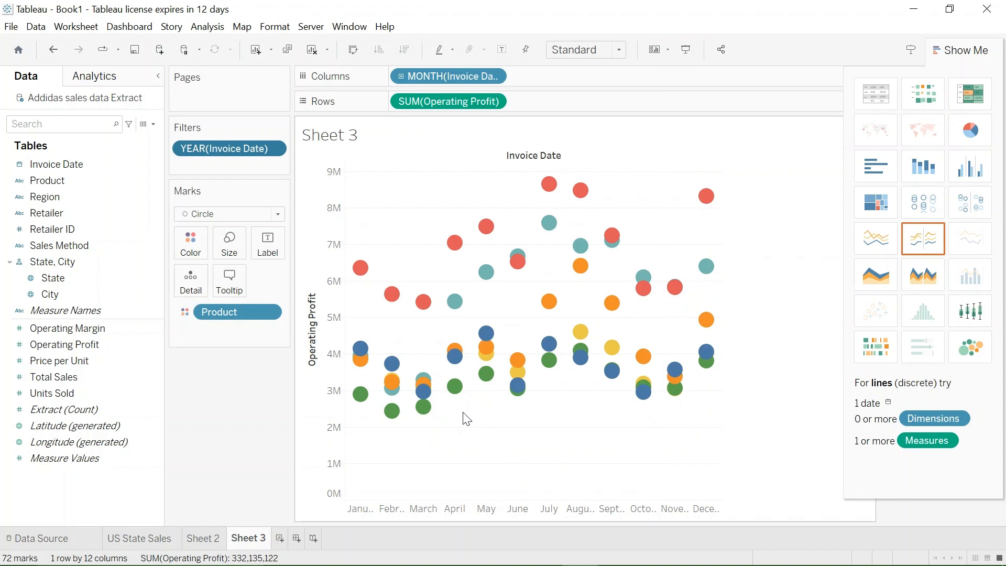
- Hide the Invoice Date field label above the chart's columns
{"action": "mouse_move", "coordinate": [478, 282]}
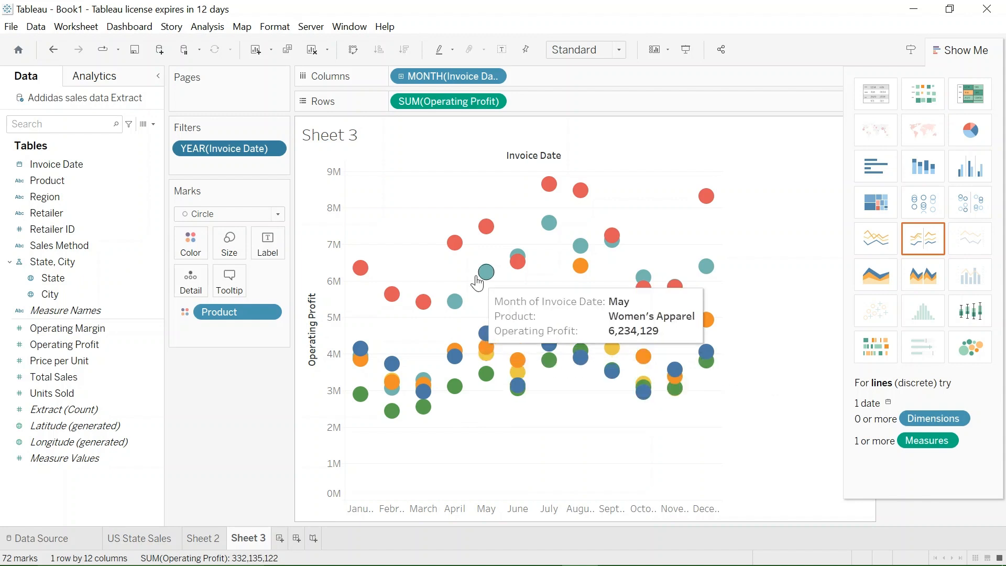
{"action": "right_click", "coordinate": [527, 152]}
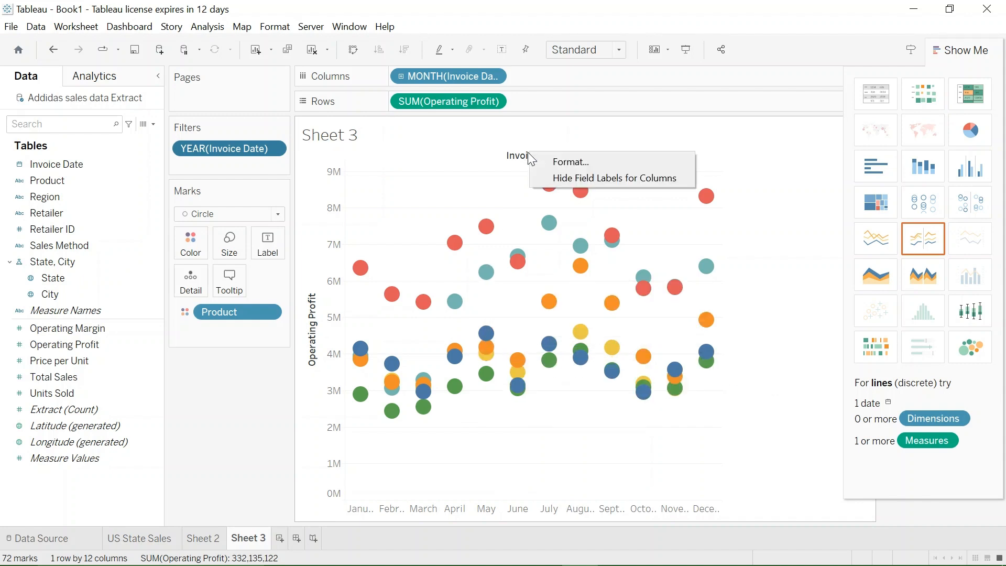
{"action": "left_click", "coordinate": [561, 178]}
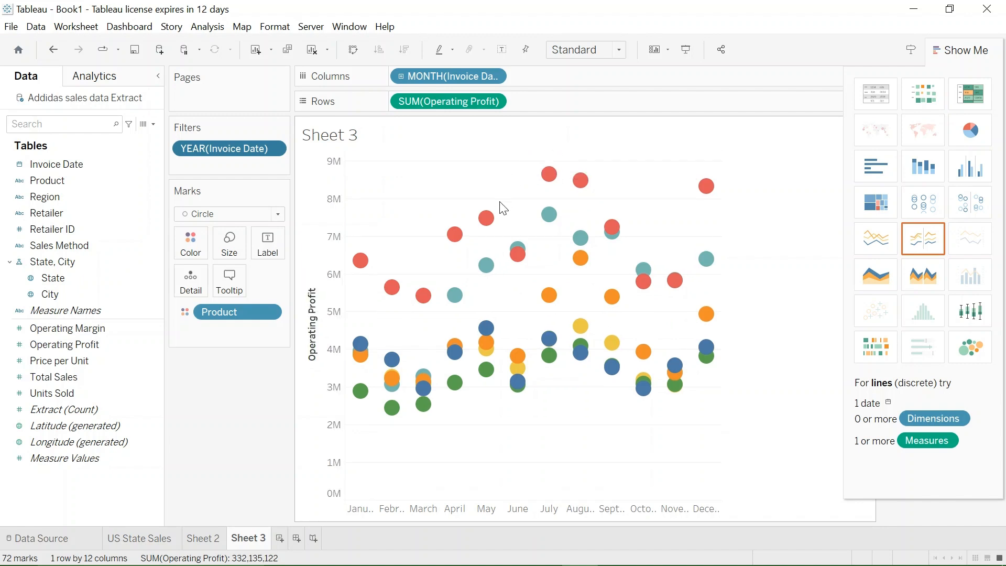
- Clear the title of the Operating Profit axis, leaving the custom title empty
{"action": "right_click", "coordinate": [315, 340]}
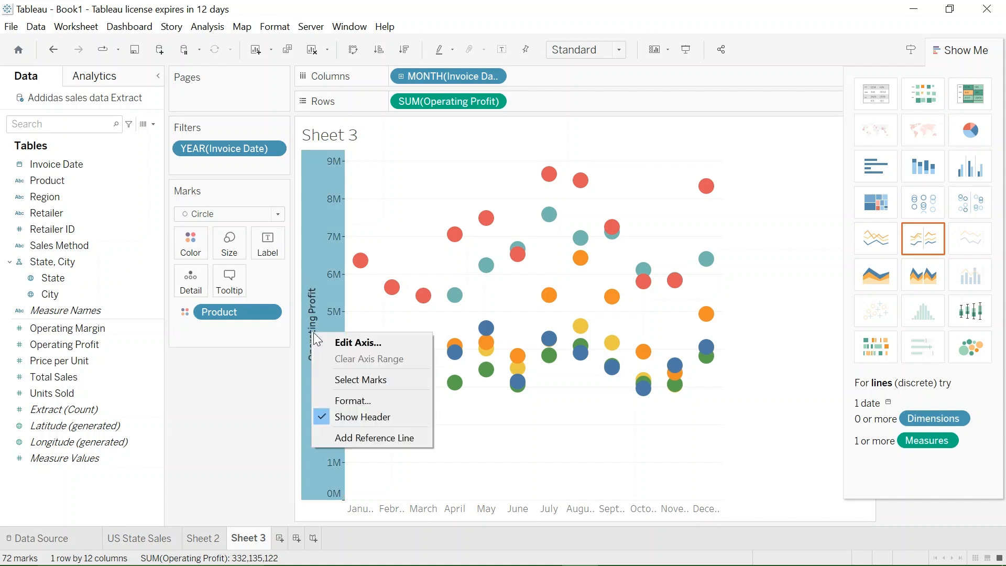
{"action": "left_click", "coordinate": [348, 341]}
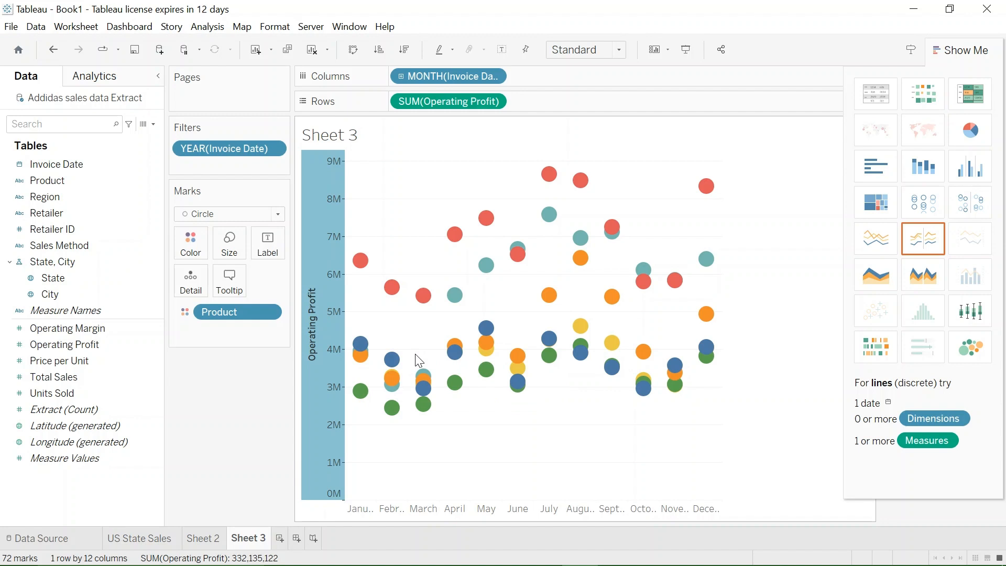
{"action": "right_click", "coordinate": [317, 337]}
{"action": "left_click", "coordinate": [341, 343]}
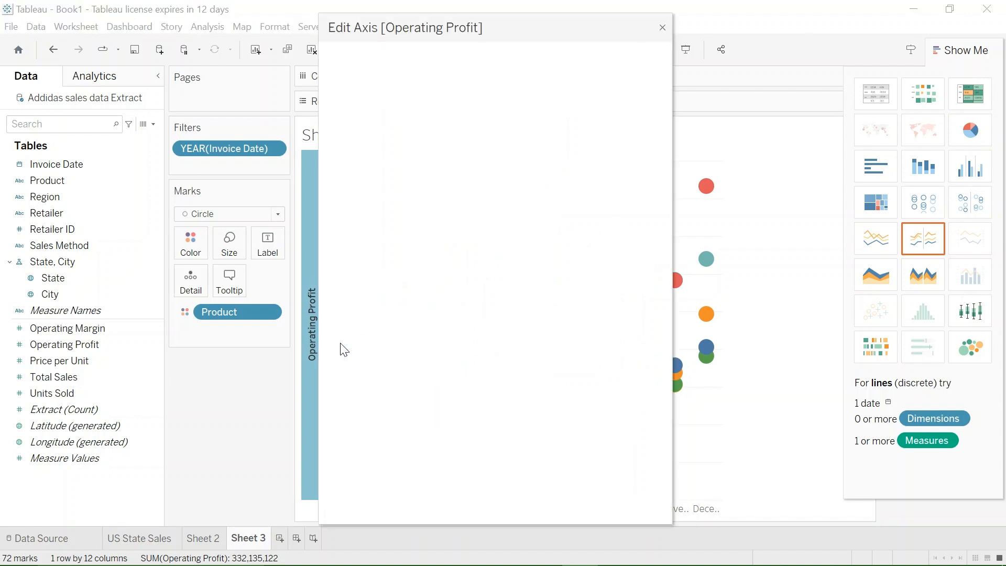
{"action": "left_click", "coordinate": [559, 393]}
{"action": "key", "text": "BackSpace"}
{"action": "key", "text": "BackSpace"}
{"action": "key", "text": "BackSpace"}
{"action": "key", "text": "BackSpace"}
{"action": "key", "text": "BackSpace"}
{"action": "key", "text": "BackSpace"}
{"action": "key", "text": "BackSpace"}
{"action": "key", "text": "BackSpace"}
{"action": "key", "text": "BackSpace"}
{"action": "key", "text": "BackSpace"}
{"action": "key", "text": "BackSpace"}
{"action": "key", "text": "BackSpace"}
{"action": "key", "text": "BackSpace"}
{"action": "key", "text": "BackSpace"}
{"action": "key", "text": "BackSpace"}
{"action": "key", "text": "BackSpace"}
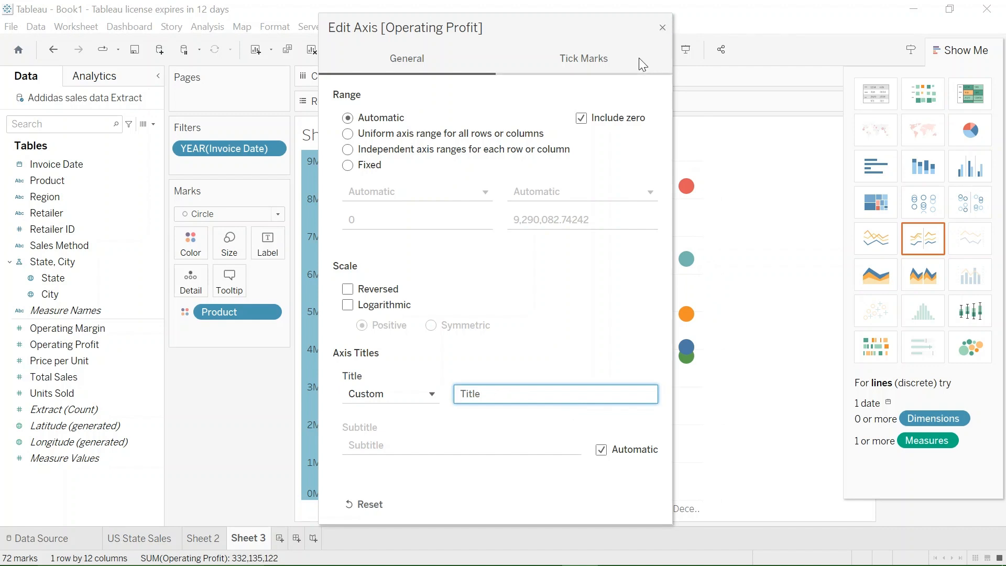
- Close the axis settings and retitle the worksheet as "Monthly Profit by product"
{"action": "left_click", "coordinate": [663, 28]}
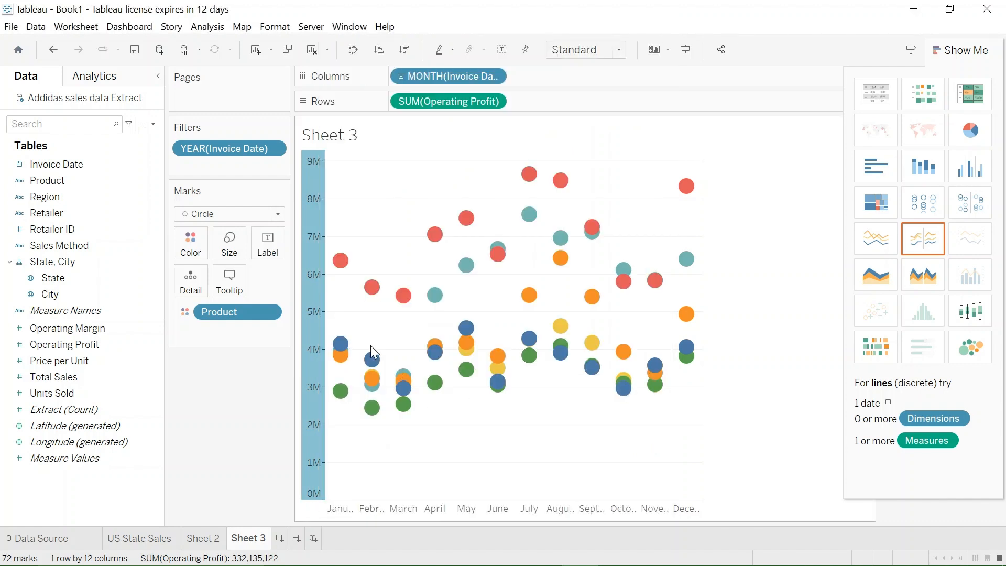
{"action": "double_click", "coordinate": [344, 136]}
{"action": "left_click", "coordinate": [407, 247]}
{"action": "key", "text": "BackSpace"}
{"action": "key", "text": "BackSpace"}
{"action": "key", "text": "BackSpace"}
{"action": "key", "text": "BackSpace"}
{"action": "key", "text": "BackSpace"}
{"action": "key", "text": "BackSpace"}
{"action": "key", "text": "BackSpace"}
{"action": "key", "text": "BackSpace"}
{"action": "key", "text": "BackSpace"}
{"action": "key", "text": "BackSpace"}
{"action": "key", "text": "BackSpace"}
{"action": "key", "text": "BackSpace"}
{"action": "type", "text": "Month"}
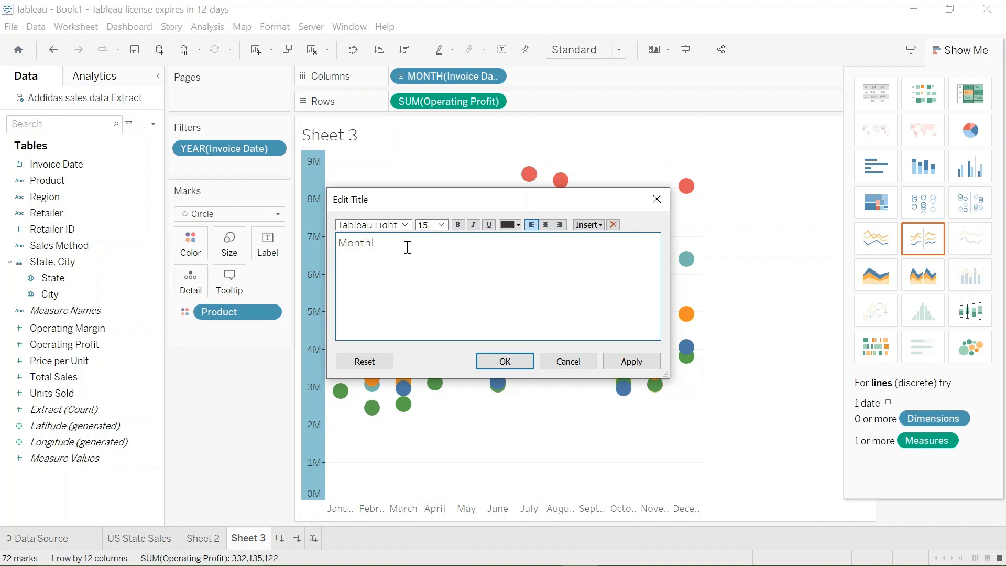
{"action": "type", "text": "ly Profit by product"}
{"action": "left_click", "coordinate": [633, 362]}
{"action": "left_click", "coordinate": [505, 362]}
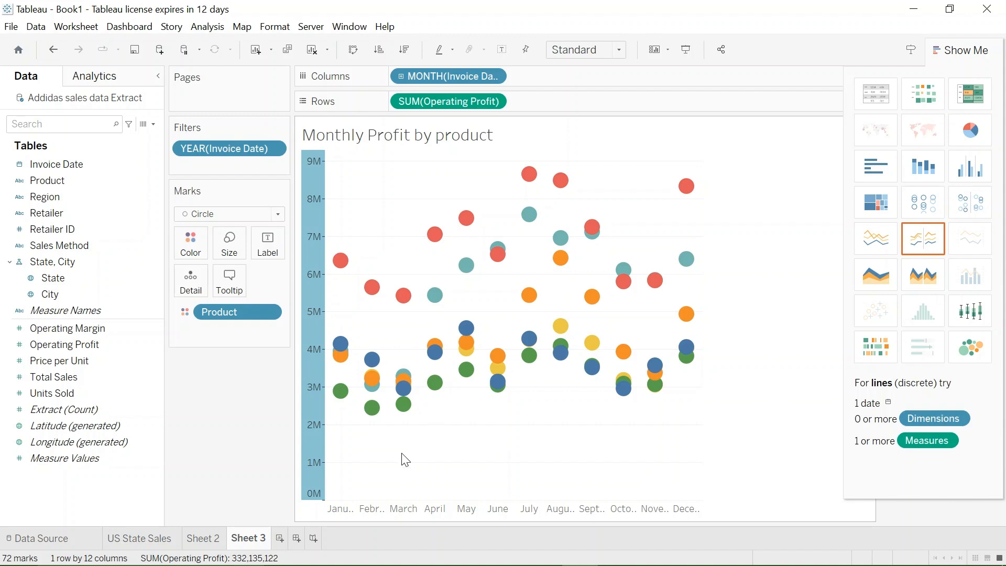
- Create a new worksheet and place Total Sales and Price per Unit on Rows
{"action": "left_click", "coordinate": [281, 540]}
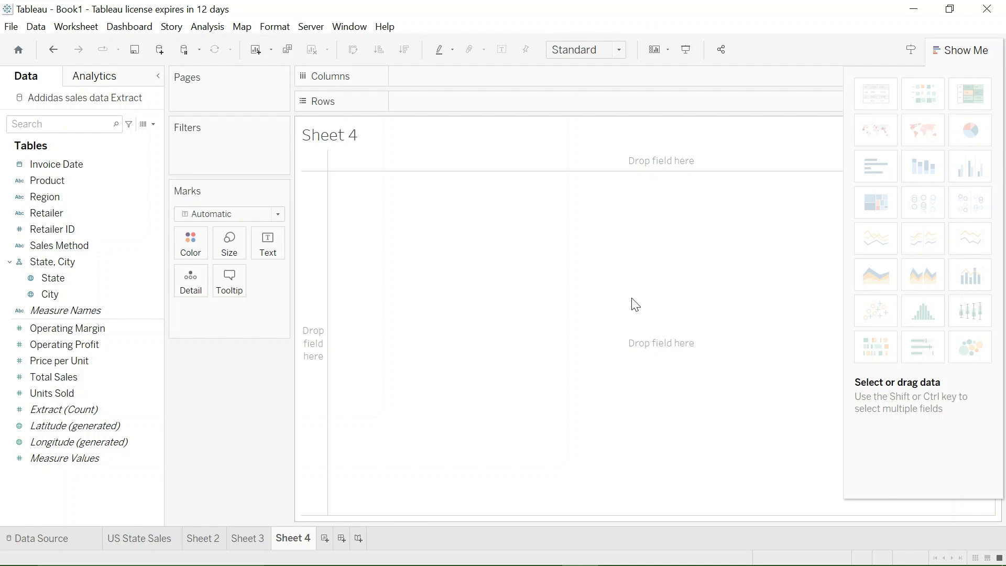
{"action": "left_click", "coordinate": [98, 361]}
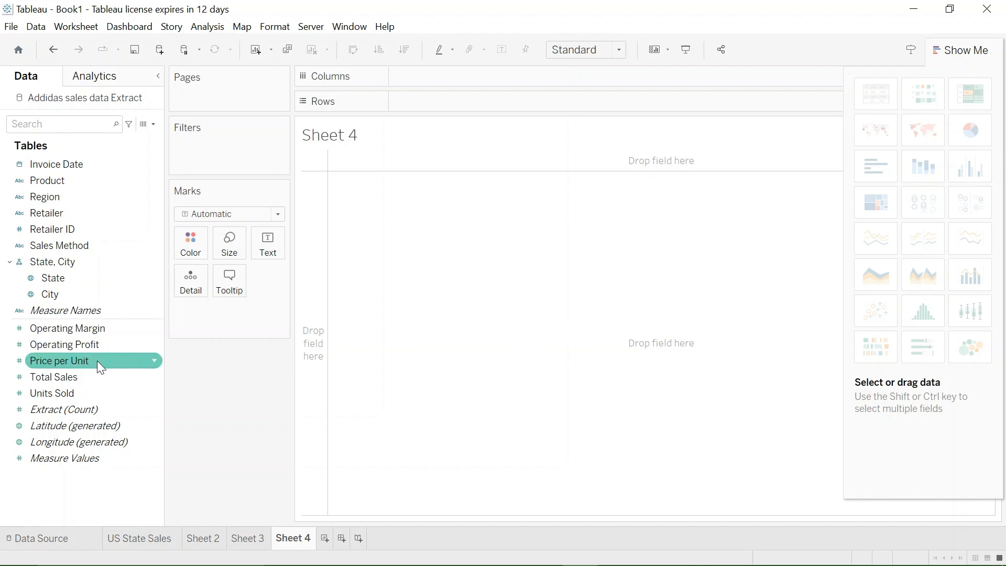
{"action": "left_click", "coordinate": [77, 392]}
{"action": "left_click_drag", "start_coordinate": [78, 376], "coordinate": [460, 102]}
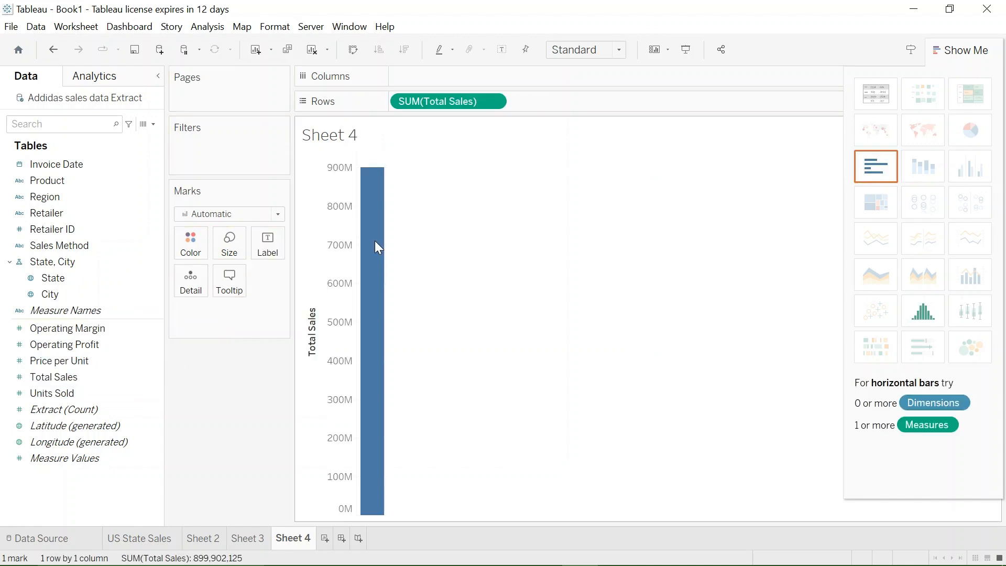
{"action": "left_click", "coordinate": [104, 366]}
{"action": "mouse_move", "coordinate": [91, 365]}
{"action": "left_mouse_down"}
{"action": "mouse_move", "coordinate": [319, 298]}
{"action": "mouse_move", "coordinate": [618, 116]}
{"action": "left_mouse_up"}
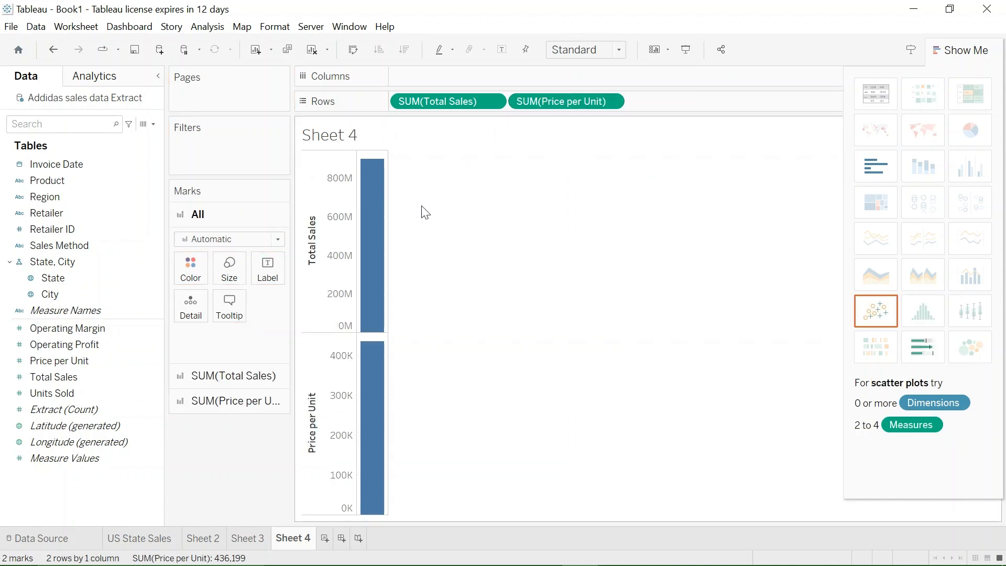
- Add a Months filter on Invoice Date with all months selected
{"action": "left_click_drag", "start_coordinate": [73, 167], "coordinate": [212, 156]}
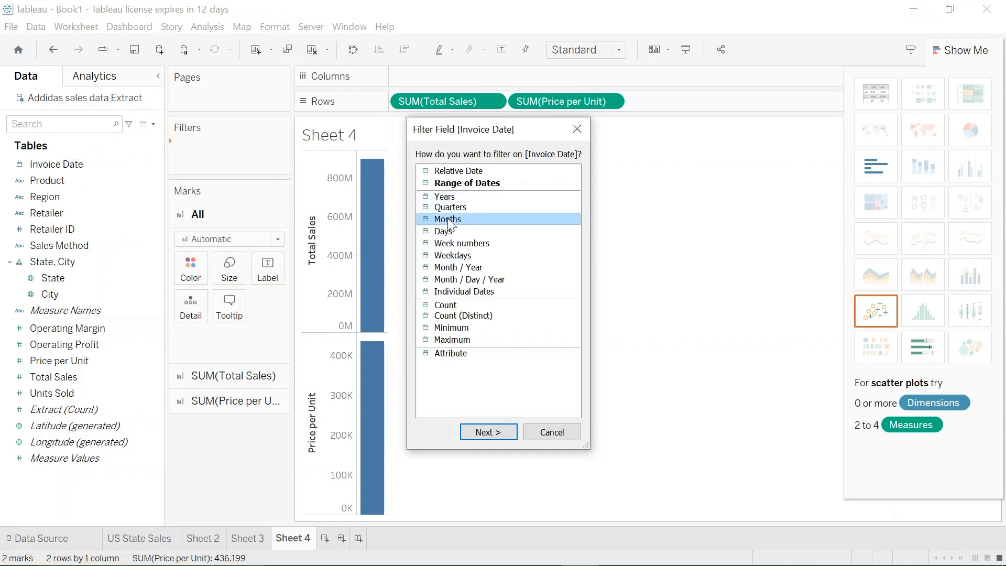
{"action": "left_click", "coordinate": [495, 427]}
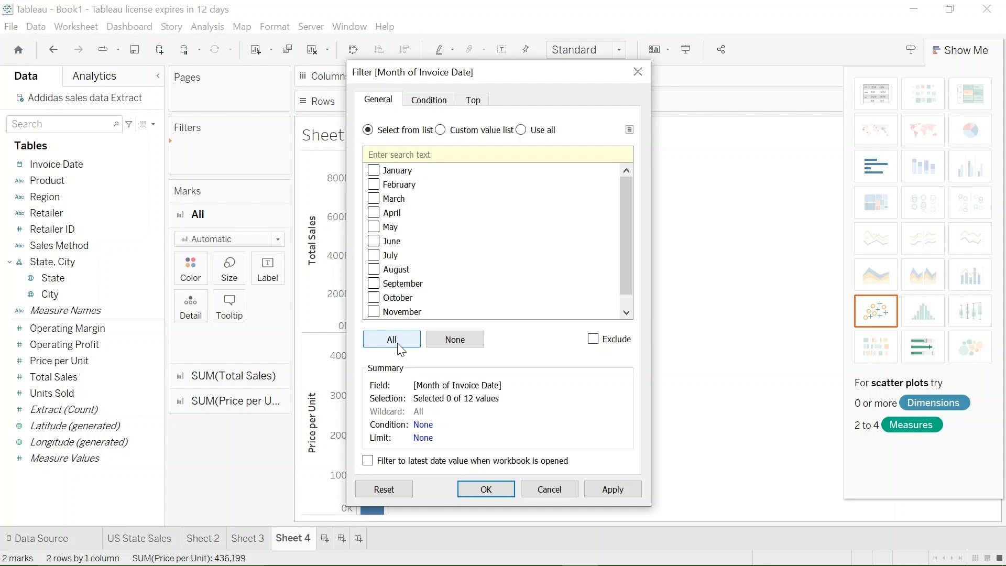
{"action": "left_click", "coordinate": [399, 350]}
{"action": "left_click", "coordinate": [606, 489]}
{"action": "left_click", "coordinate": [486, 489]}
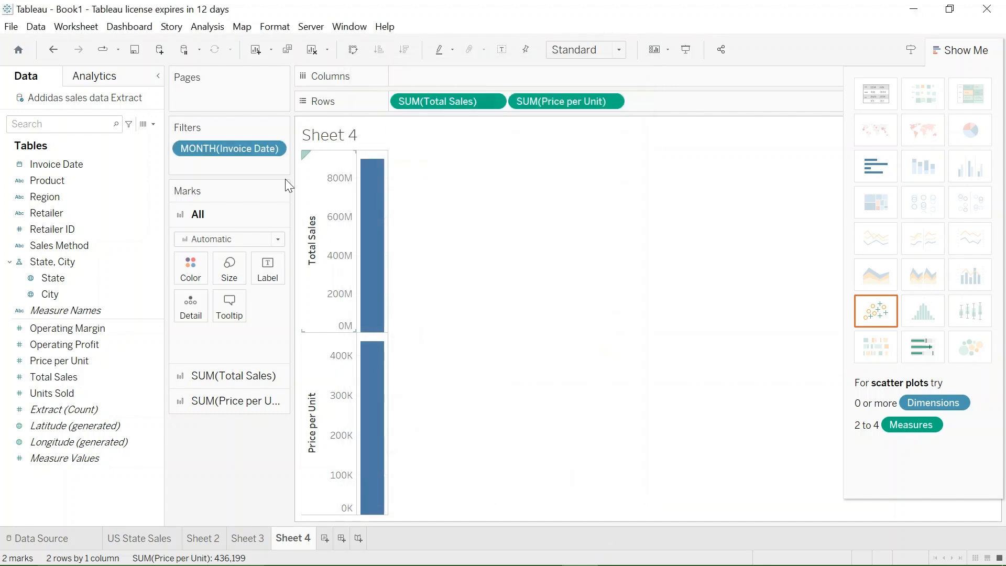
- Move the month of Invoice Date from Filters to Columns and make Price per Unit a dual axis with Total Sales
{"action": "left_click_drag", "start_coordinate": [232, 150], "coordinate": [462, 80]}
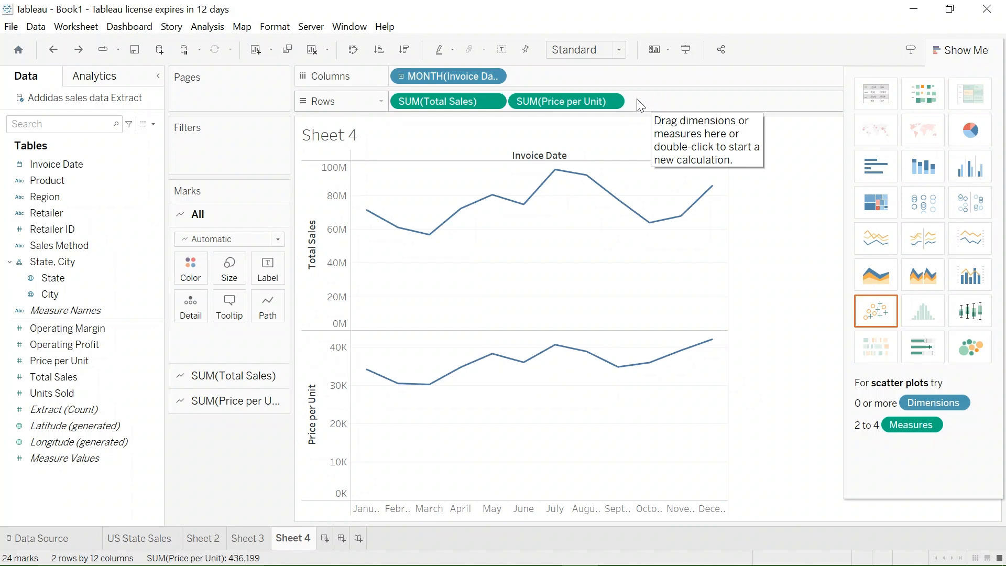
{"action": "right_click", "coordinate": [598, 101]}
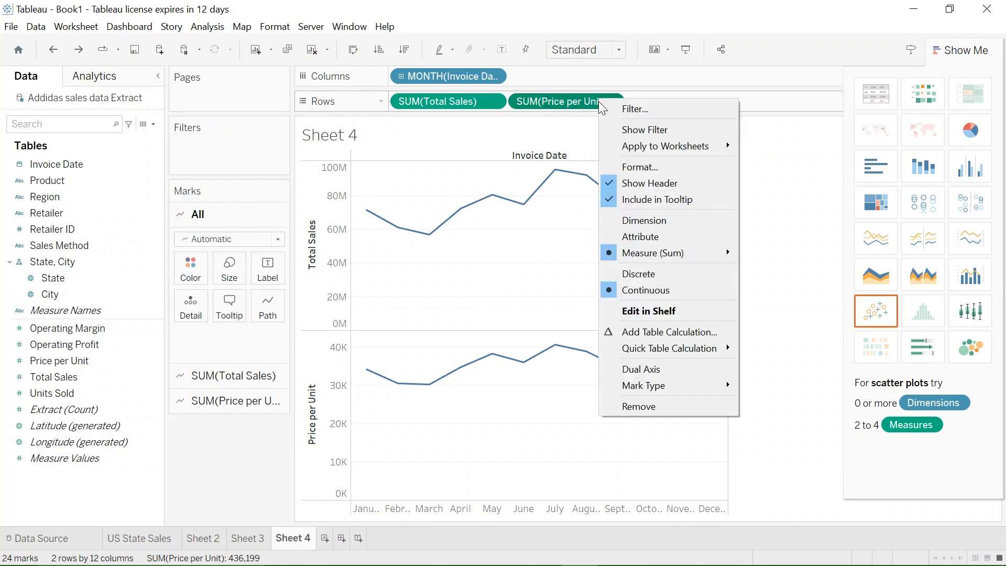
{"action": "left_click", "coordinate": [640, 369]}
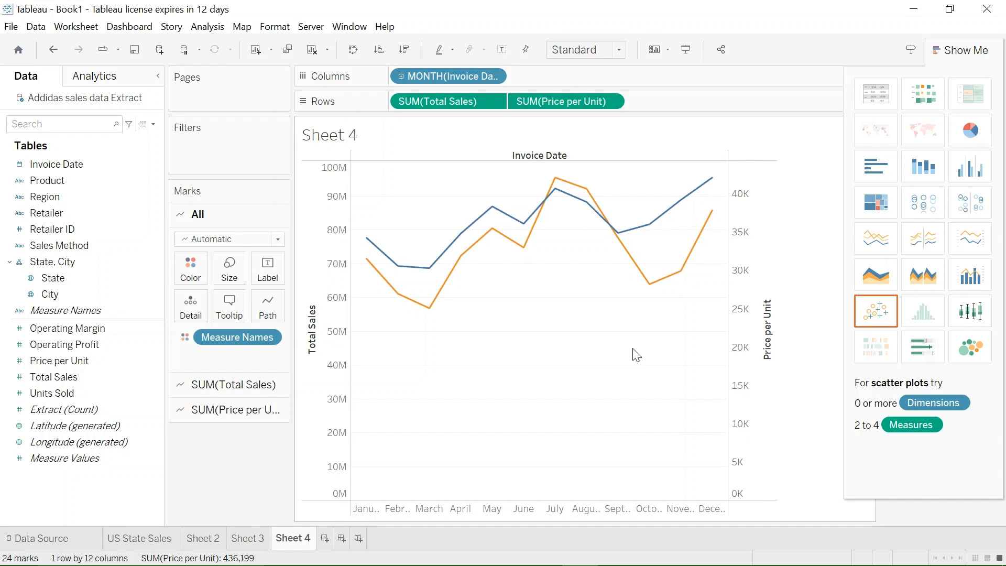
- Add a Years filter on Invoice Date with both 2020 and 2021 selected
{"action": "left_click", "coordinate": [83, 164]}
{"action": "left_click_drag", "start_coordinate": [78, 167], "coordinate": [231, 165]}
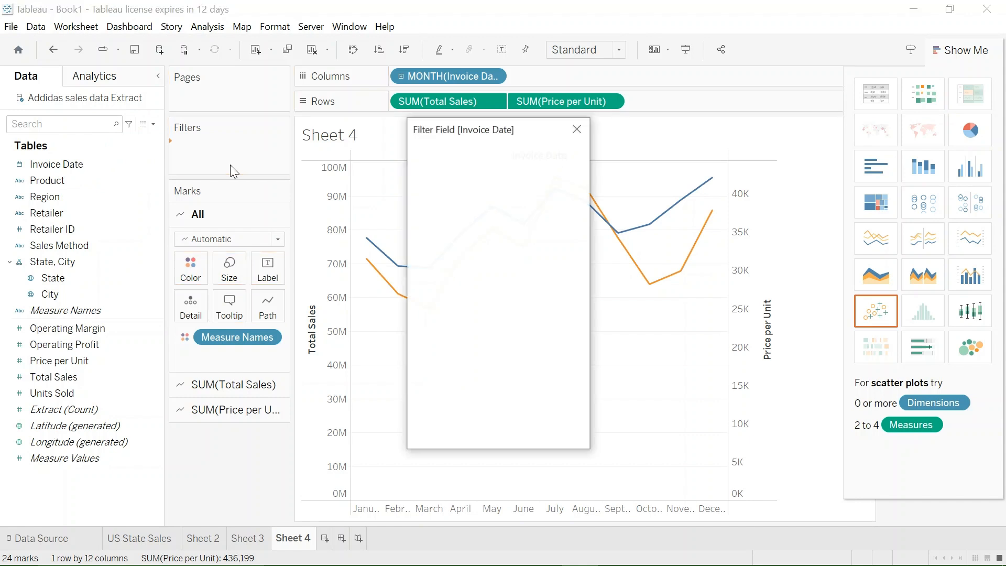
{"action": "left_click", "coordinate": [488, 431]}
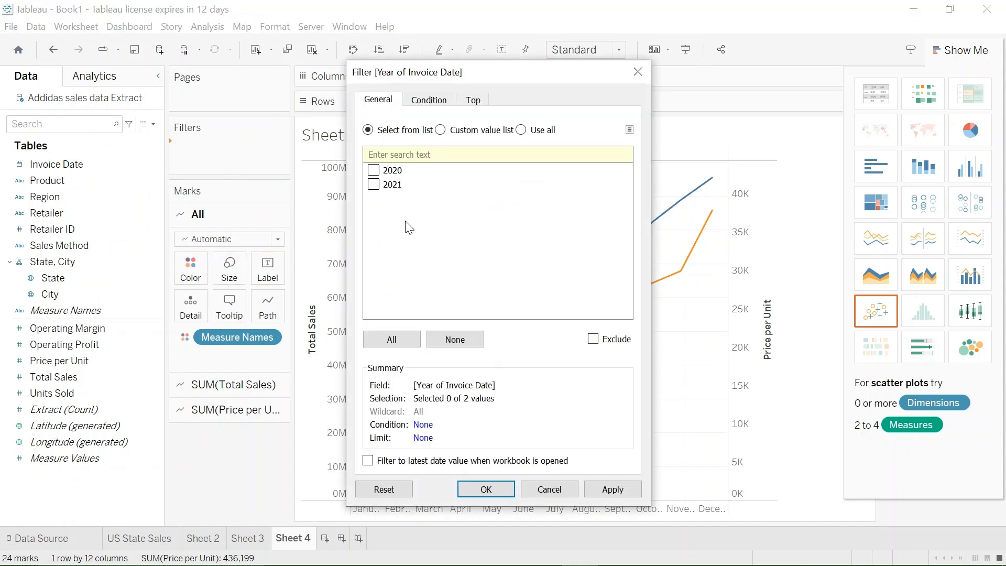
{"action": "left_click", "coordinate": [392, 338]}
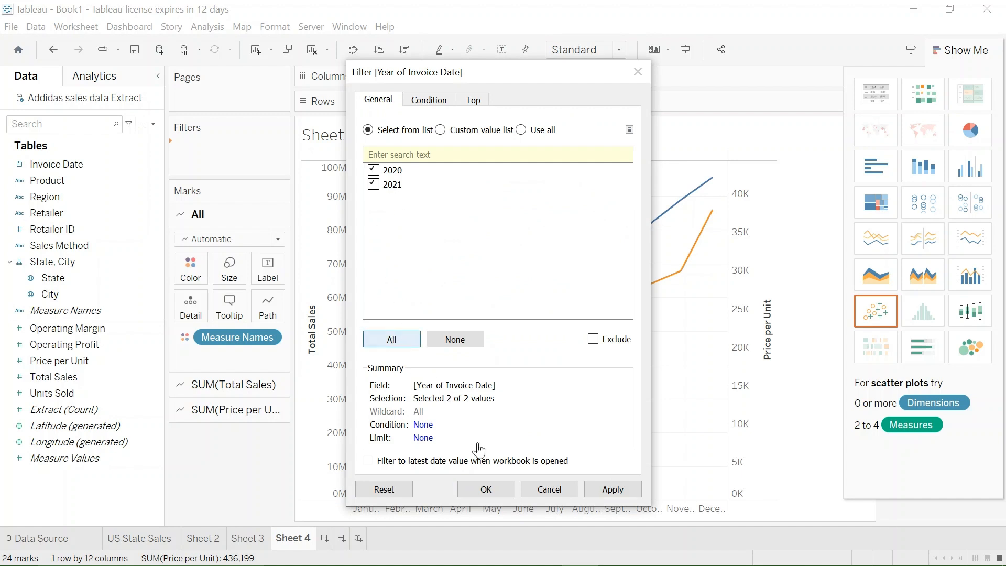
{"action": "left_click", "coordinate": [487, 490]}
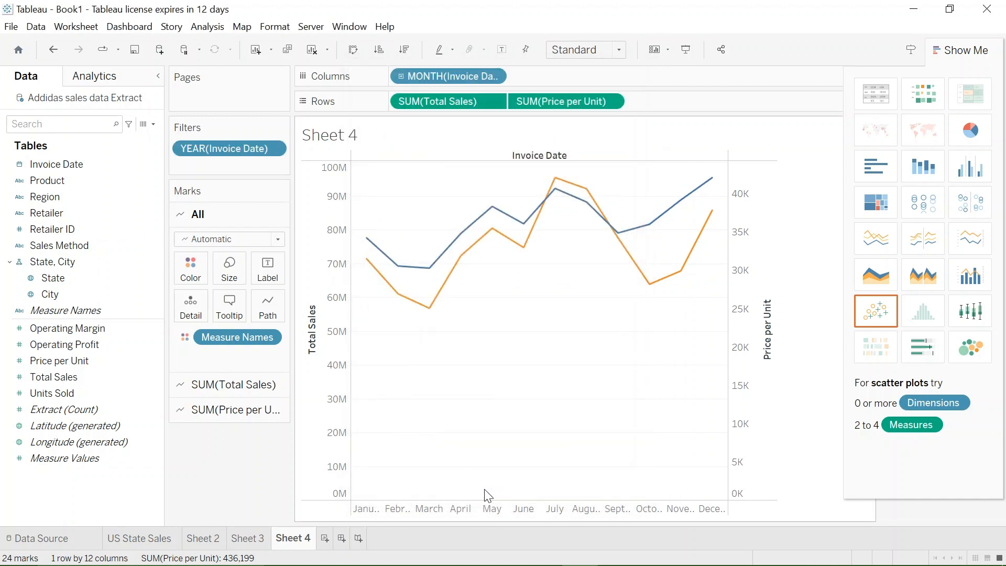
- Exclude 2021 from the Invoice Date year filter, keeping only 2020
{"action": "double_click", "coordinate": [248, 148]}
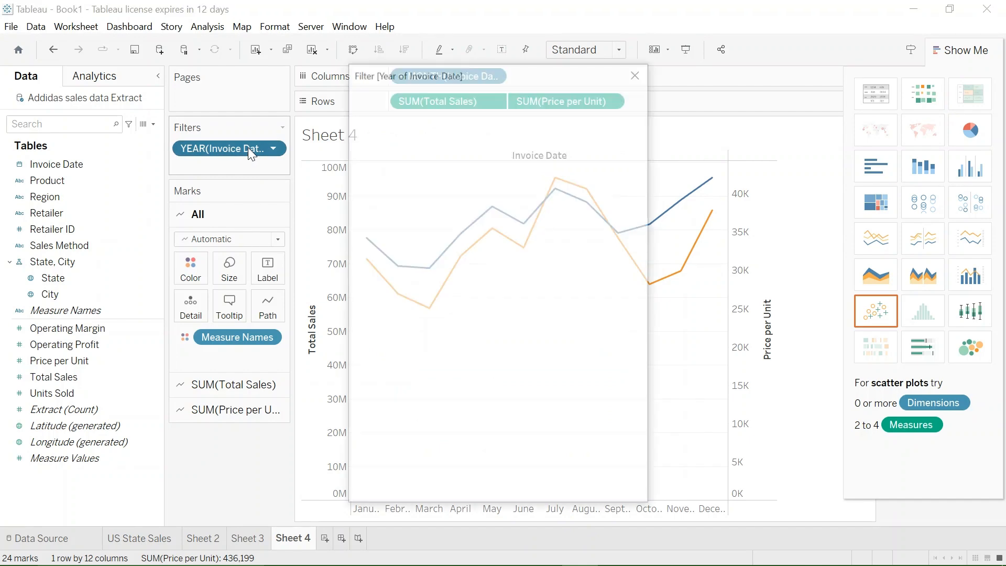
{"action": "left_click", "coordinate": [373, 184]}
{"action": "left_click", "coordinate": [590, 490]}
{"action": "left_click", "coordinate": [467, 488]}
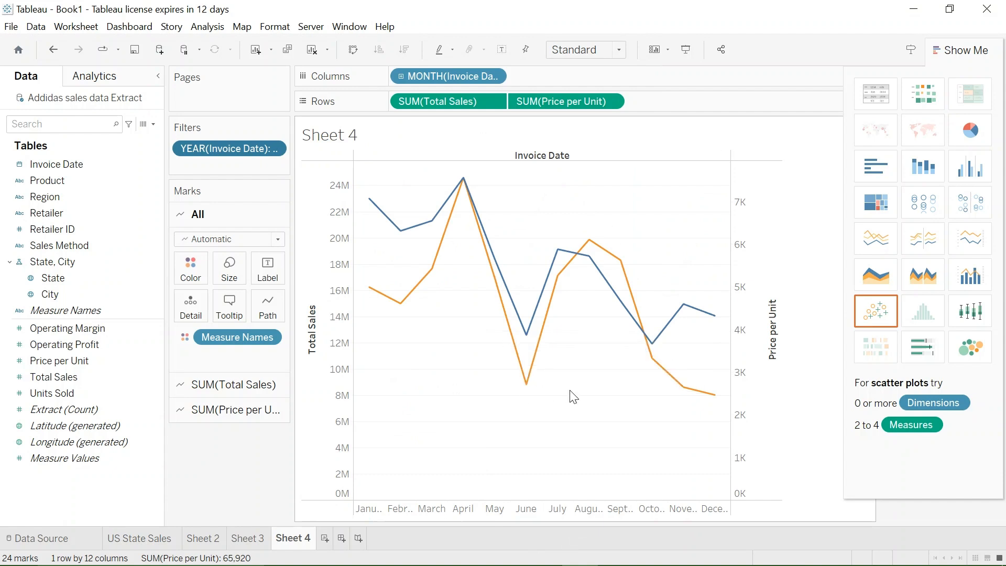
- Hide the Invoice Date field label above the dual-axis line chart
{"action": "mouse_move", "coordinate": [402, 309]}
{"action": "right_click", "coordinate": [547, 156]}
{"action": "left_click", "coordinate": [585, 179]}
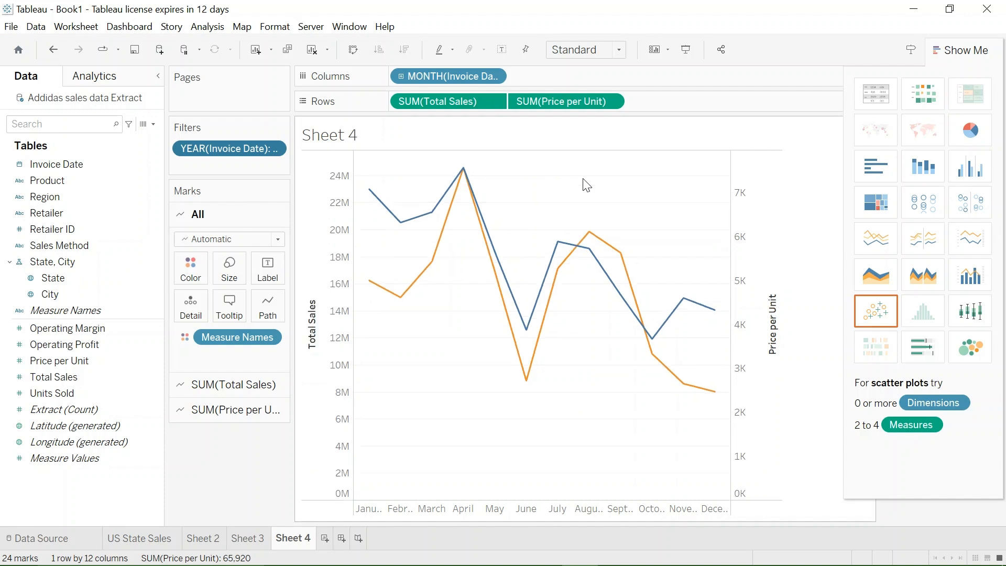
- Clear the title of the Price per Unit axis, leaving its custom title empty
{"action": "right_click", "coordinate": [768, 336]}
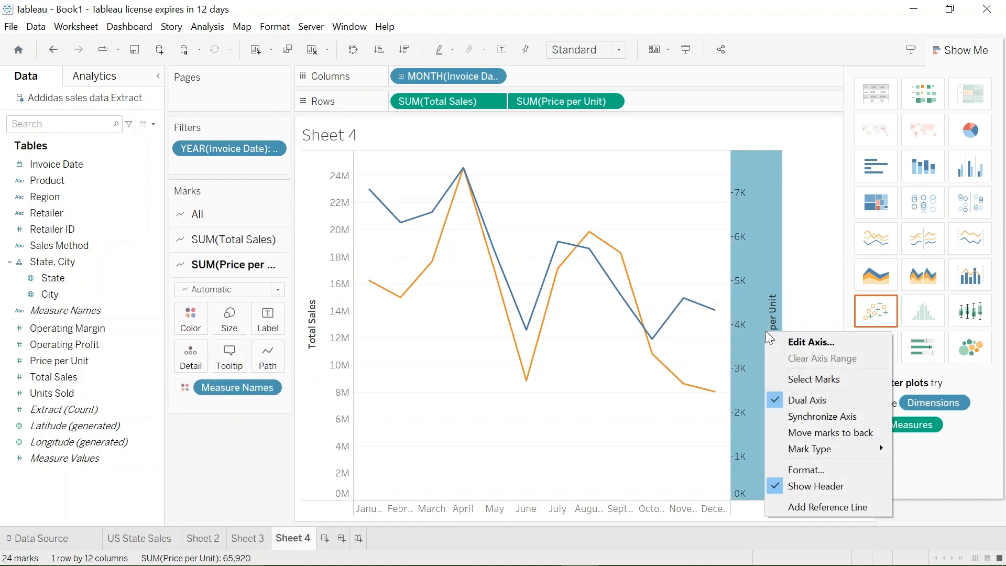
{"action": "left_click", "coordinate": [812, 344]}
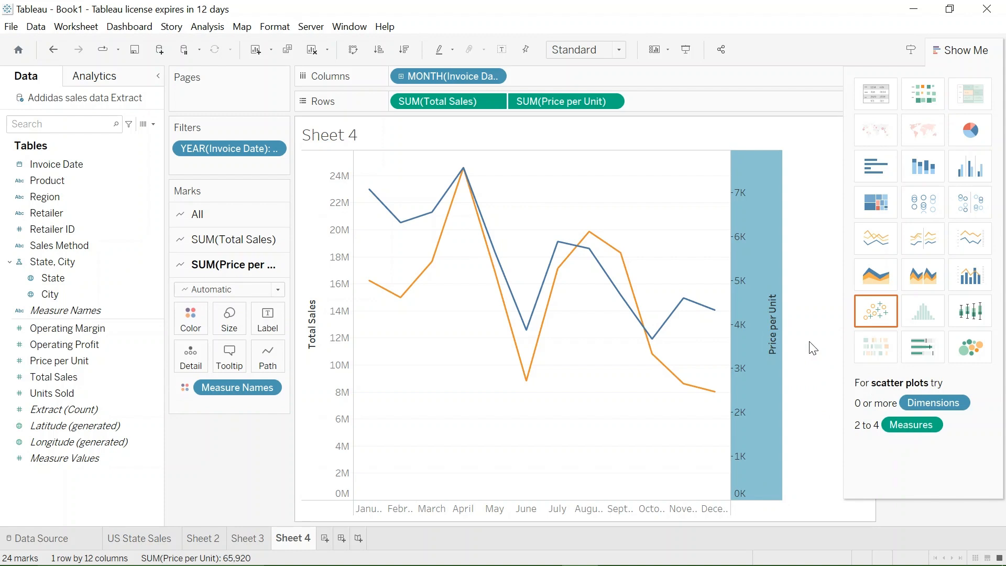
{"action": "right_click", "coordinate": [768, 345]}
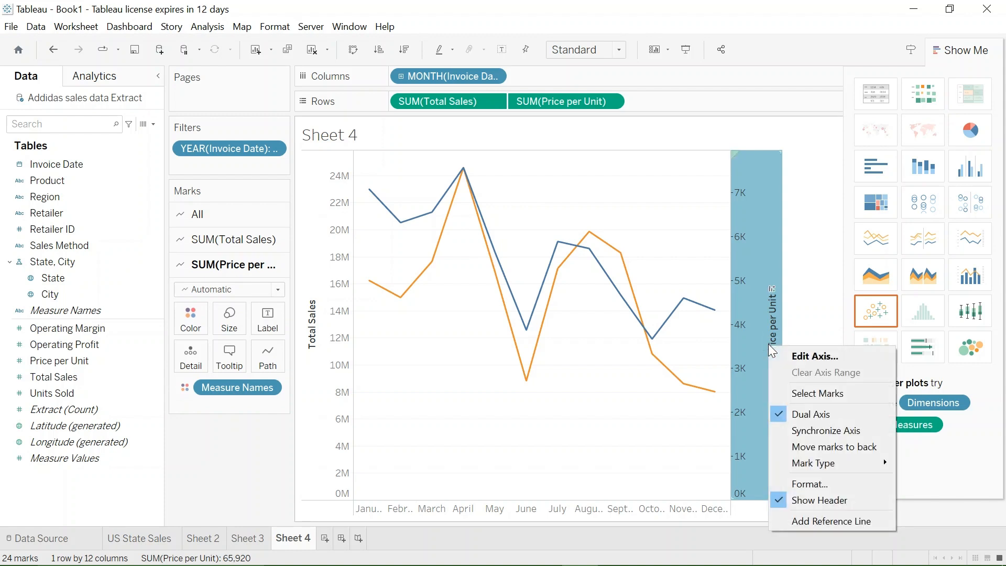
{"action": "left_click", "coordinate": [801, 353]}
{"action": "left_click", "coordinate": [568, 401]}
{"action": "key", "text": "BackSpace"}
{"action": "key", "text": "BackSpace"}
{"action": "key", "text": "BackSpace"}
{"action": "key", "text": "BackSpace"}
{"action": "key", "text": "BackSpace"}
{"action": "key", "text": "BackSpace"}
{"action": "key", "text": "BackSpace"}
{"action": "key", "text": "BackSpace"}
{"action": "key", "text": "BackSpace"}
{"action": "key", "text": "BackSpace"}
{"action": "key", "text": "BackSpace"}
{"action": "key", "text": "BackSpace"}
{"action": "key", "text": "BackSpace"}
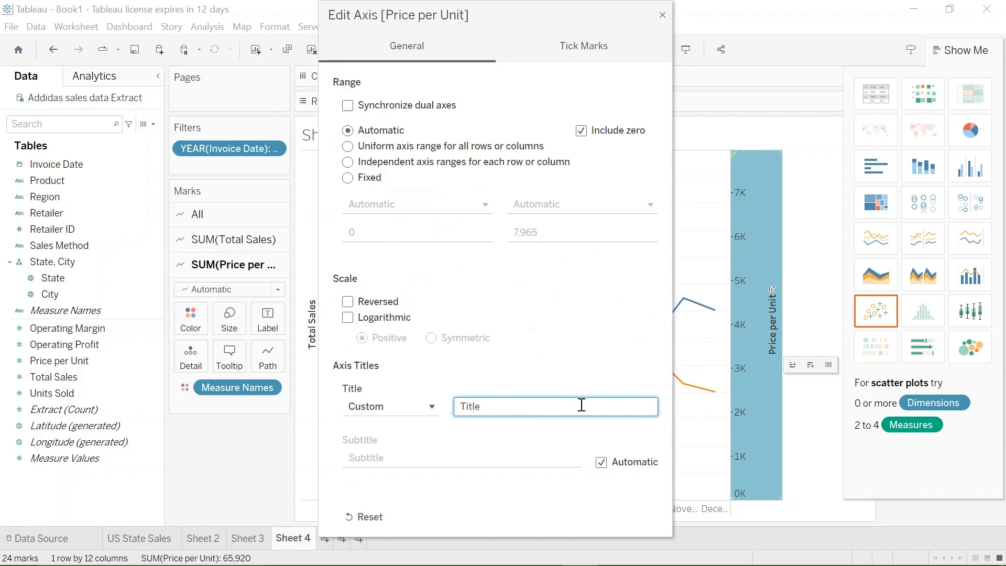
{"action": "left_click", "coordinate": [663, 16]}
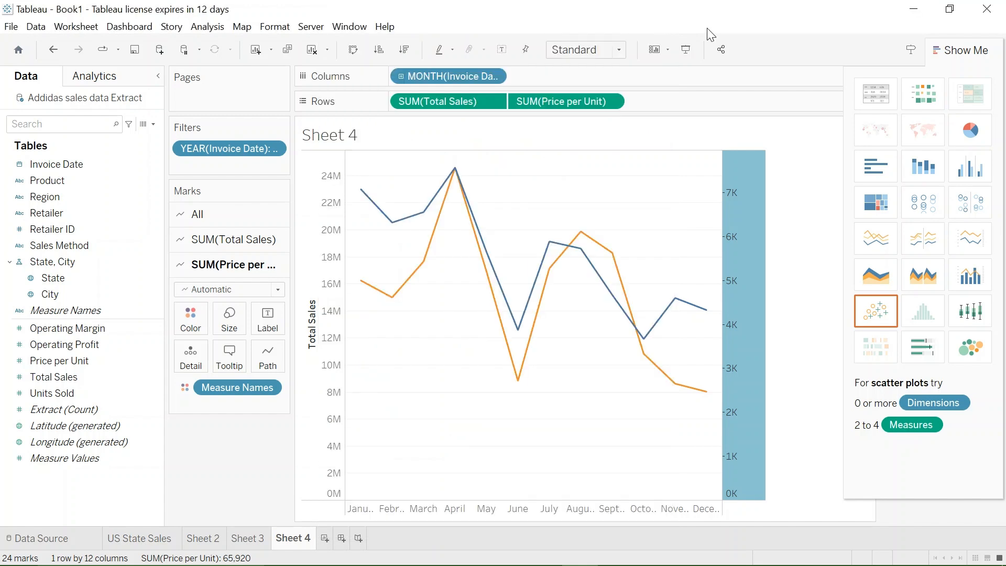
- Clear the title of the Total Sales axis, leaving its custom title empty
{"action": "left_click", "coordinate": [310, 326]}
{"action": "right_click", "coordinate": [310, 330]}
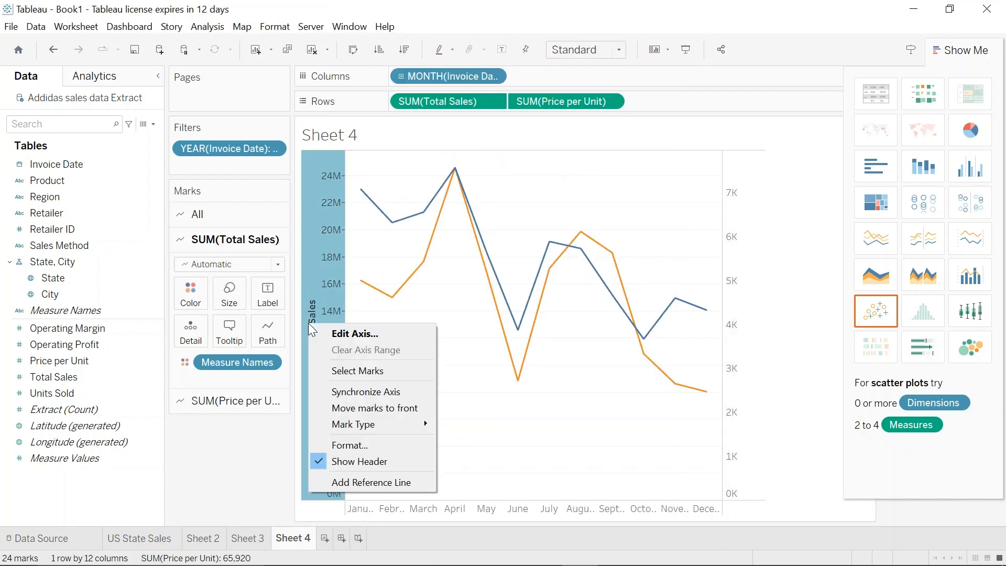
{"action": "left_click", "coordinate": [356, 334]}
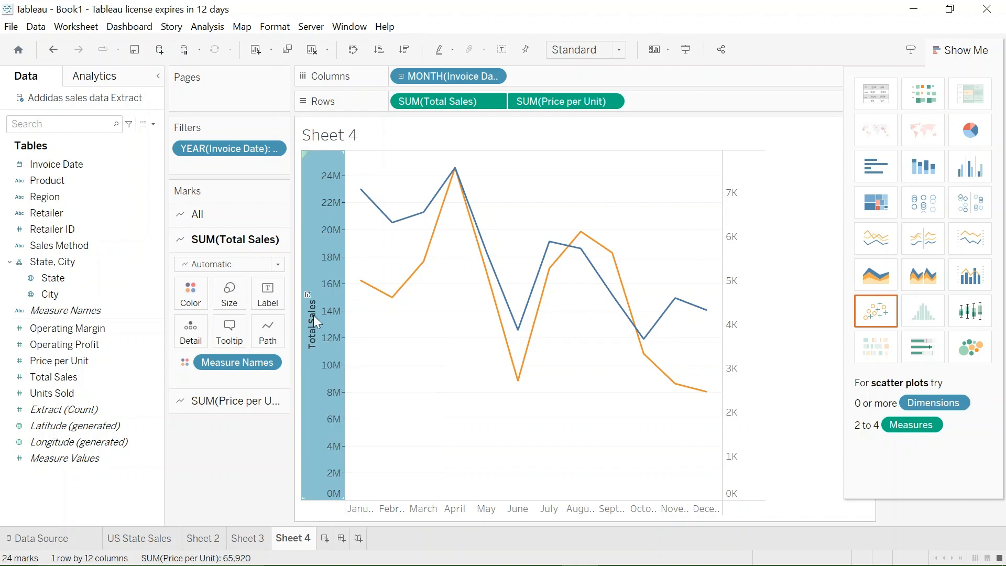
{"action": "right_click", "coordinate": [314, 316]}
{"action": "left_click", "coordinate": [367, 334]}
{"action": "double_click", "coordinate": [317, 305]}
{"action": "left_click", "coordinate": [529, 397]}
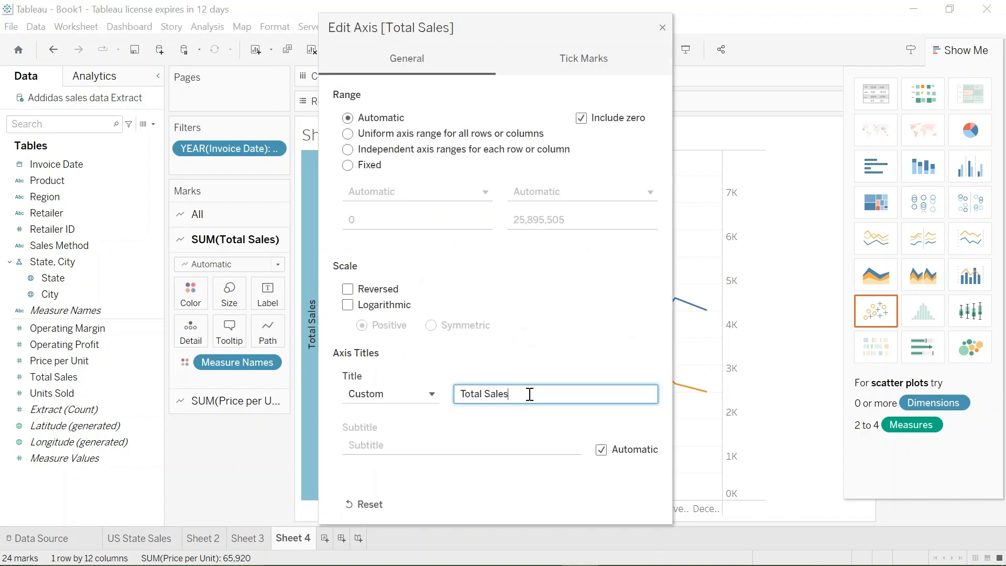
{"action": "key", "text": "BackSpace"}
{"action": "key", "text": "BackSpace"}
{"action": "key", "text": "BackSpace"}
{"action": "key", "text": "BackSpace"}
{"action": "key", "text": "BackSpace"}
{"action": "key", "text": "BackSpace"}
{"action": "key", "text": "BackSpace"}
{"action": "key", "text": "BackSpace"}
{"action": "left_click", "coordinate": [663, 29]}
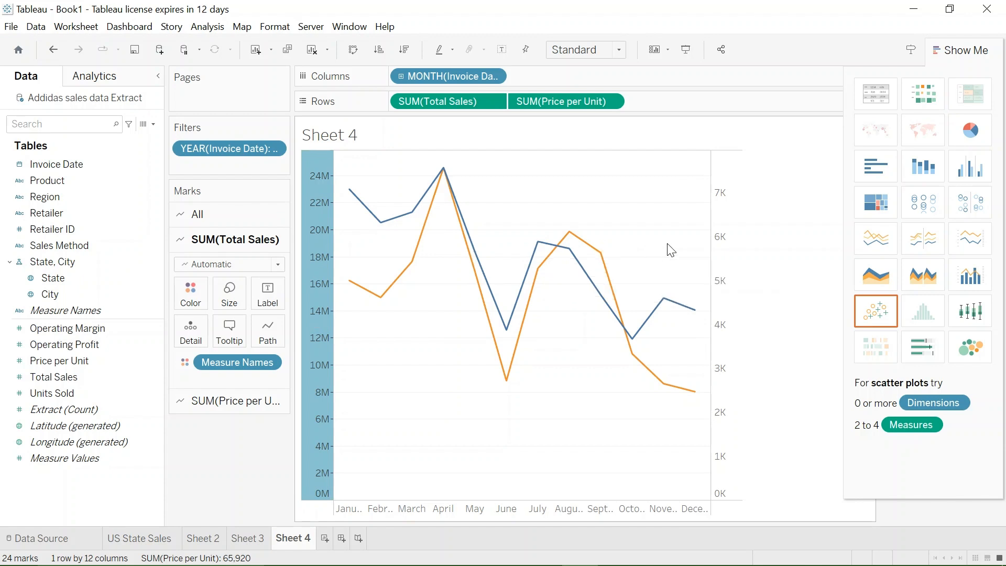
- Format the Price per Unit axis numbers as Number (Custom) with display units in Millions (M)
{"action": "right_click", "coordinate": [726, 239]}
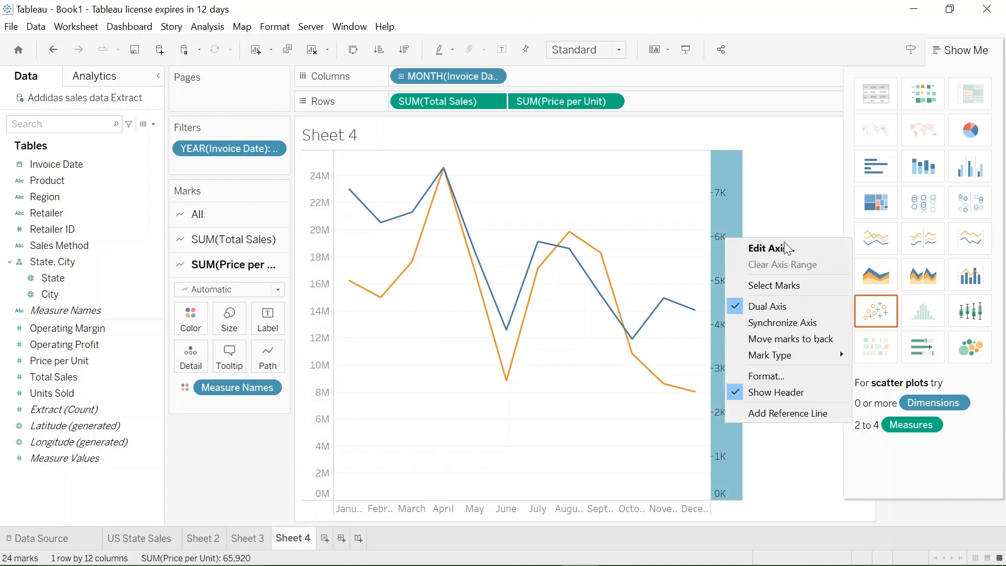
{"action": "left_click", "coordinate": [771, 378]}
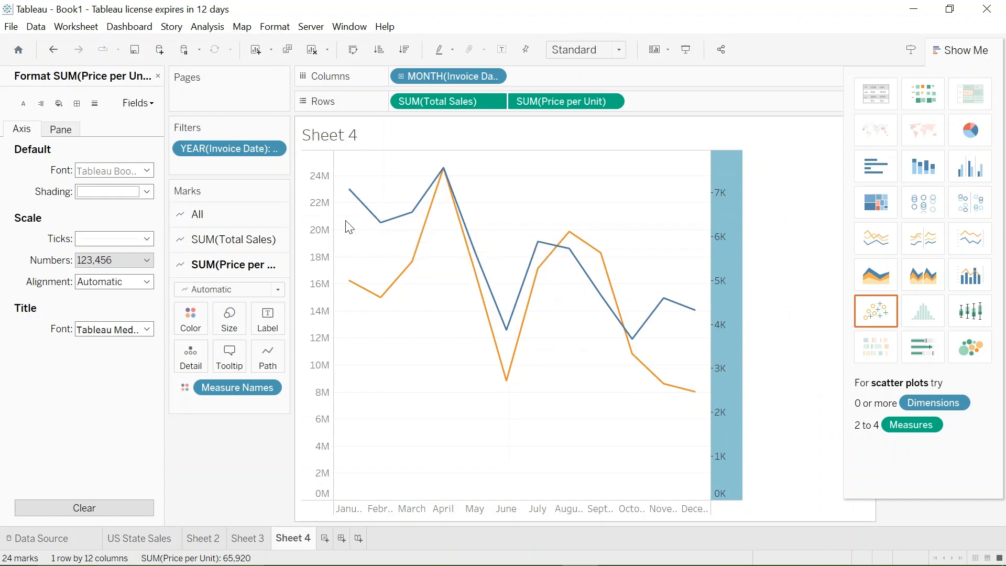
{"action": "left_click", "coordinate": [147, 261]}
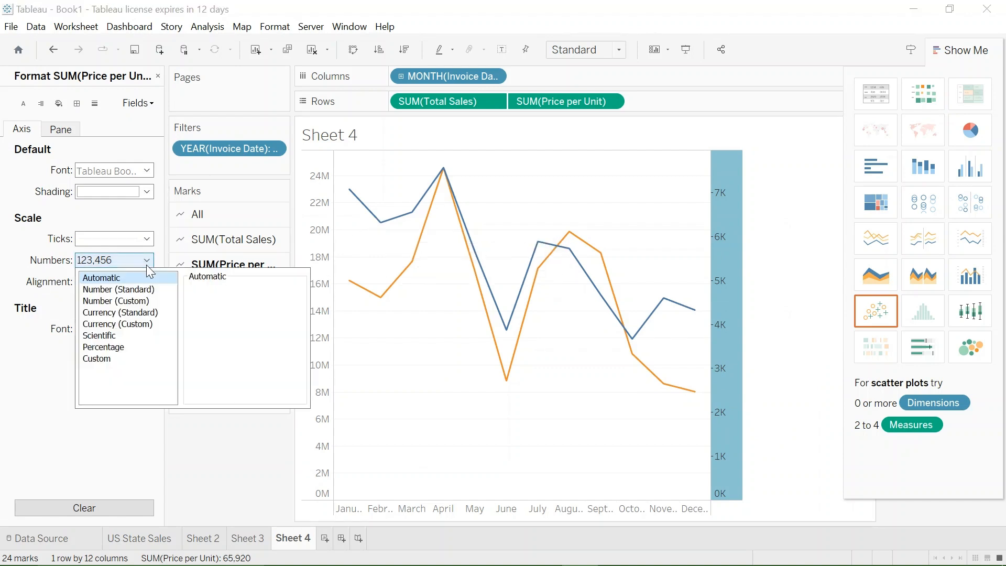
{"action": "left_click", "coordinate": [136, 303]}
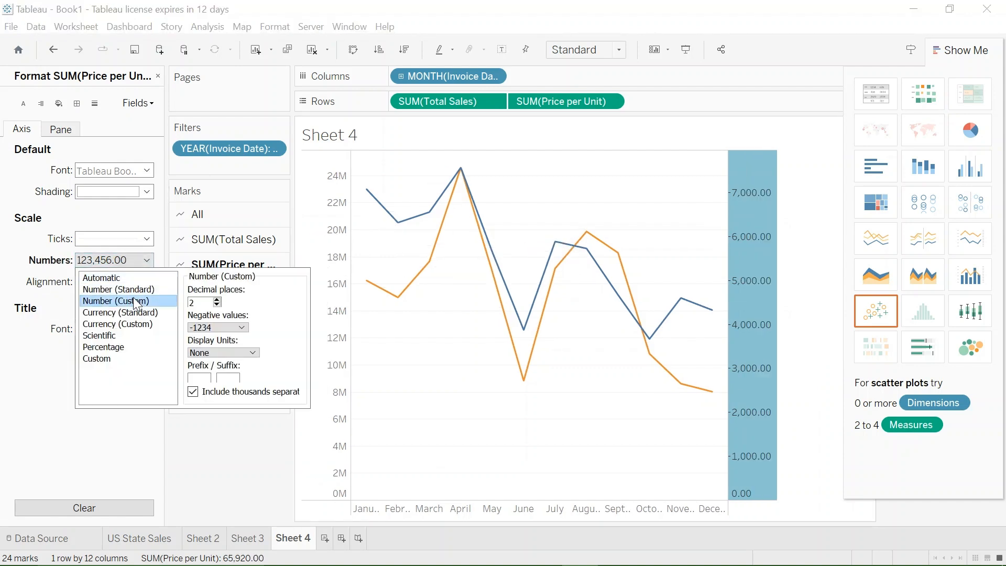
{"action": "left_click", "coordinate": [245, 353]}
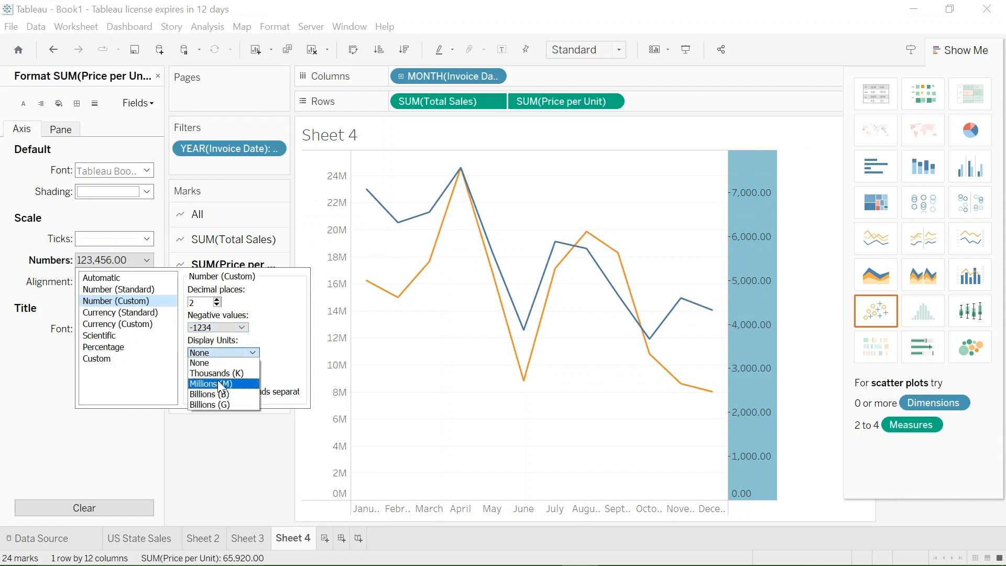
{"action": "left_click", "coordinate": [218, 383]}
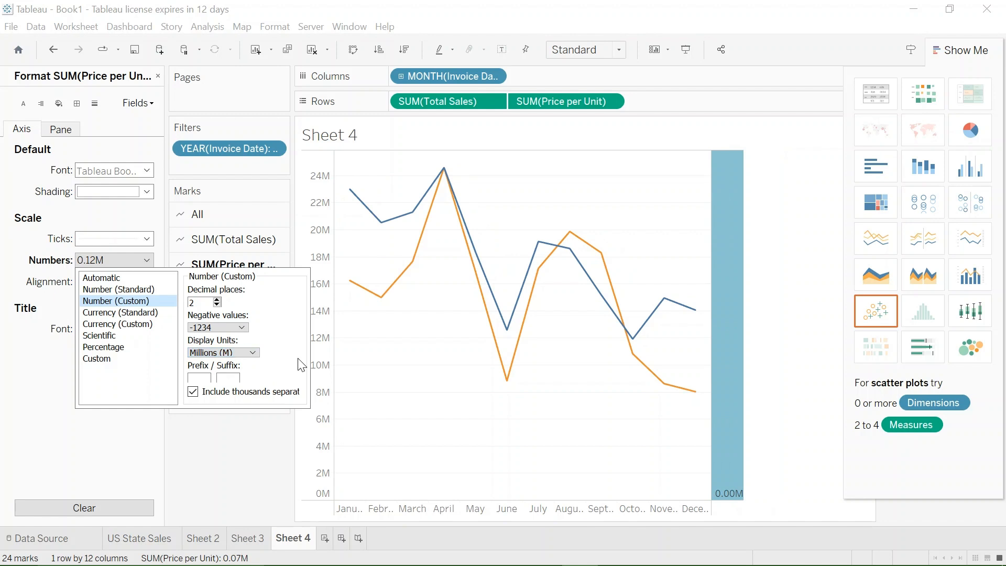
{"action": "left_click", "coordinate": [757, 326]}
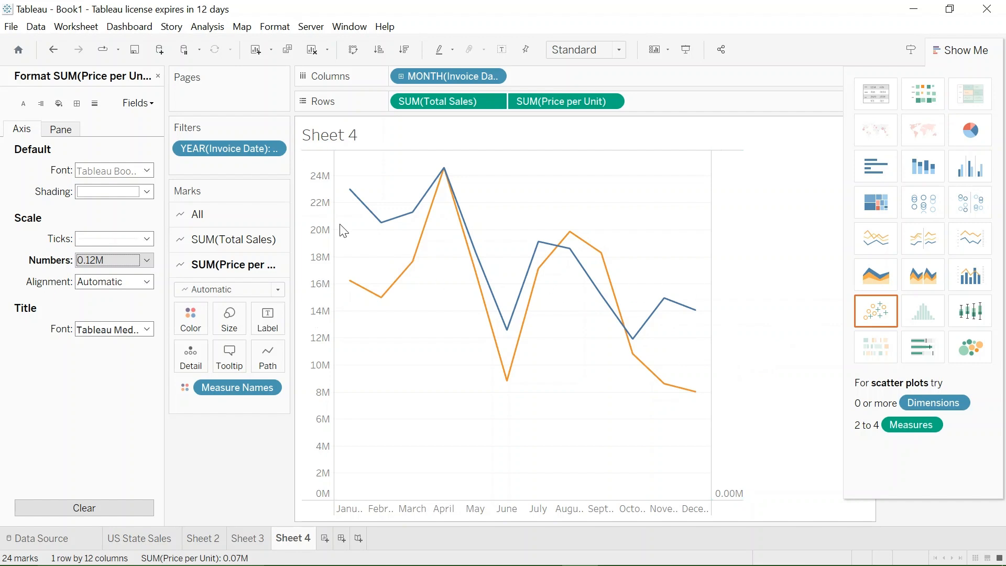
{"action": "mouse_move", "coordinate": [395, 284]}
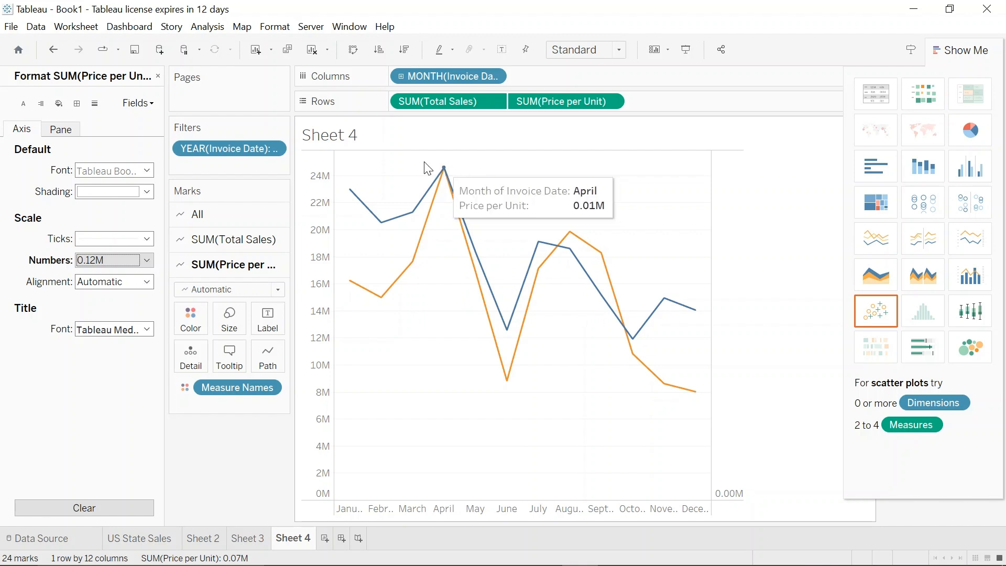
{"action": "left_click", "coordinate": [157, 76]}
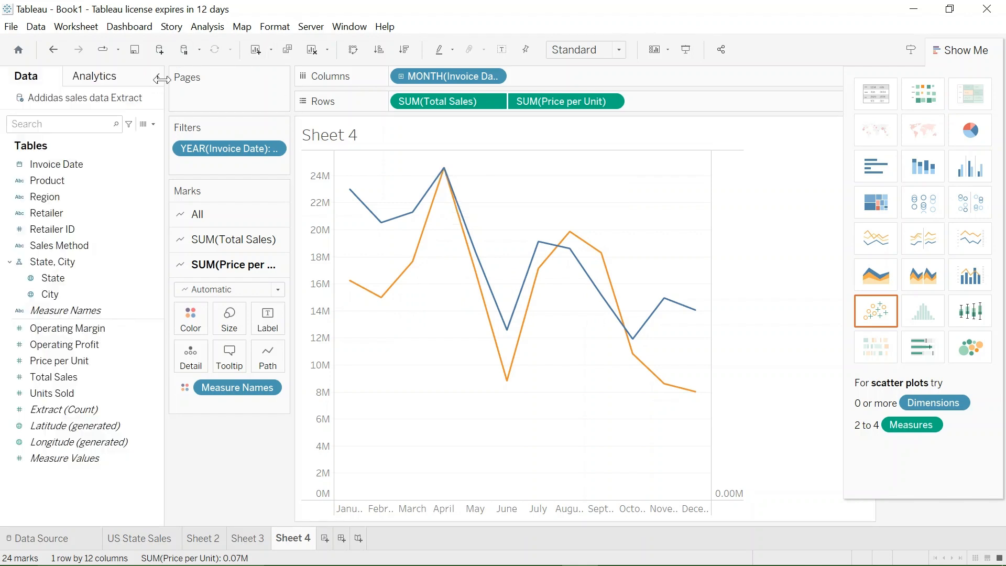
- Change the dual-axis line chart's title to "Monthly sales and price per unit"
{"action": "double_click", "coordinate": [328, 139]}
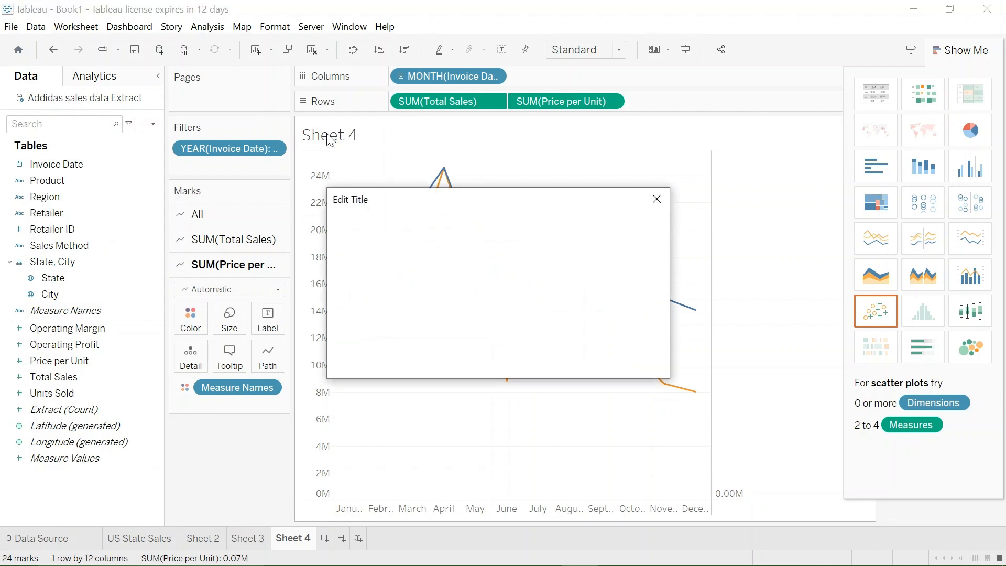
{"action": "left_click", "coordinate": [464, 251]}
{"action": "key", "text": "BackSpace"}
{"action": "key", "text": "BackSpace"}
{"action": "key", "text": "BackSpace"}
{"action": "key", "text": "BackSpace"}
{"action": "key", "text": "BackSpace"}
{"action": "key", "text": "BackSpace"}
{"action": "key", "text": "BackSpace"}
{"action": "key", "text": "BackSpace"}
{"action": "key", "text": "BackSpace"}
{"action": "key", "text": "BackSpace"}
{"action": "key", "text": "BackSpace"}
{"action": "key", "text": "BackSpace"}
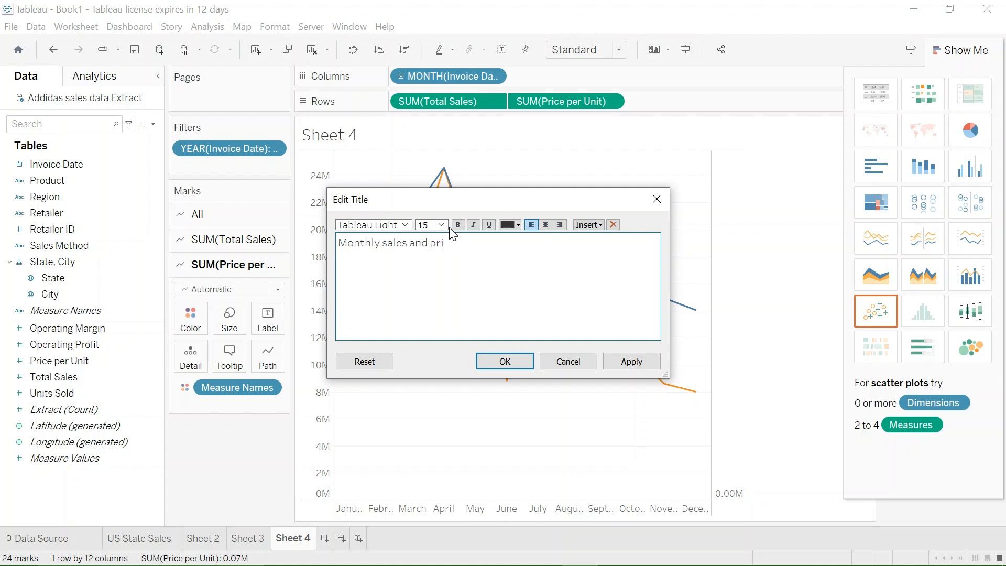
{"action": "type", "text": "er unit"}
{"action": "left_click", "coordinate": [647, 366]}
{"action": "left_click", "coordinate": [505, 362]}
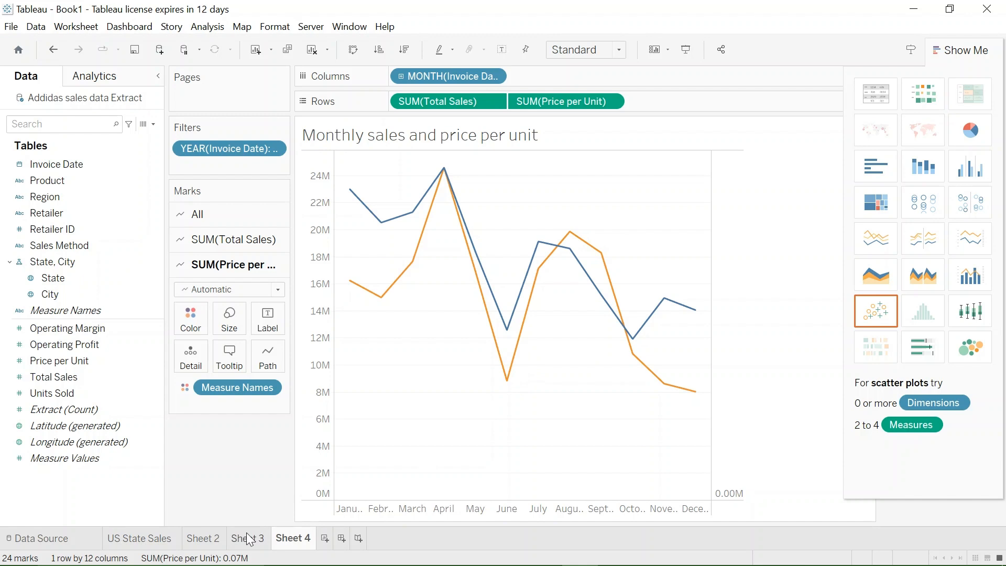
- Rename the product bar chart worksheet, Sheet 2, as "Product sales"
{"action": "left_click", "coordinate": [206, 540]}
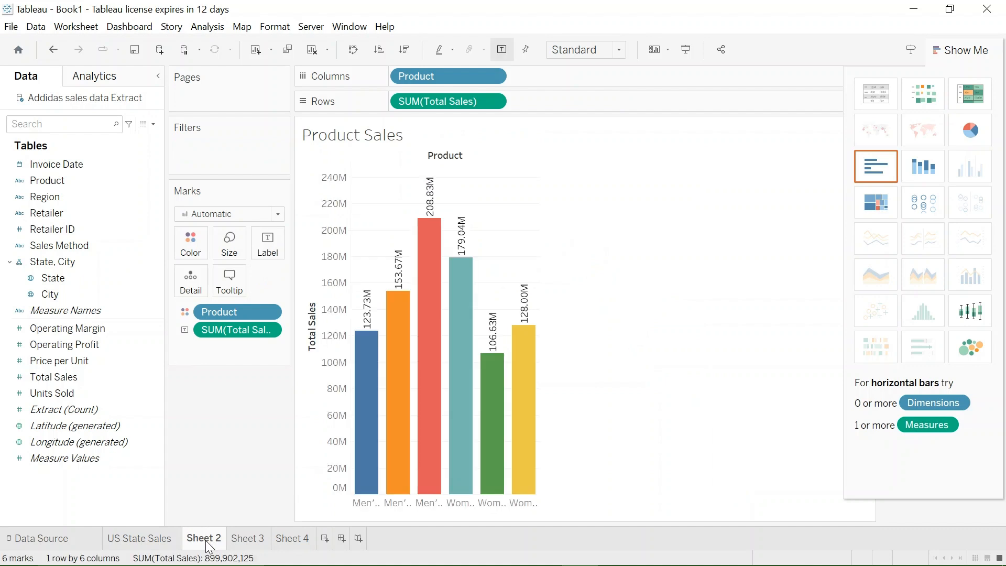
{"action": "double_click", "coordinate": [206, 539]}
{"action": "type", "text": "P"}
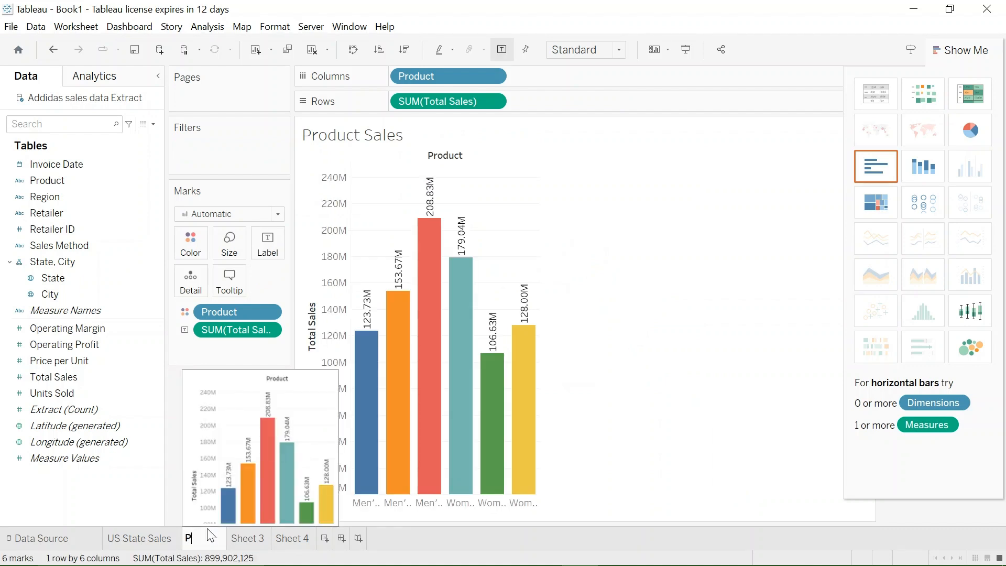
{"action": "type", "text": "t sales"}
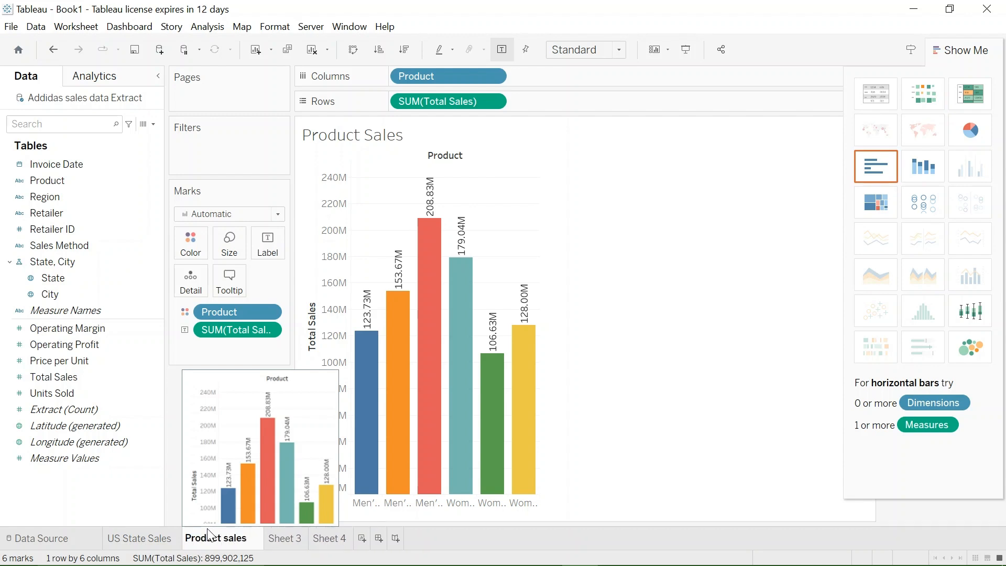
- Rename the monthly profit worksheet, Sheet 3, as "monthly profit by product"
{"action": "left_click", "coordinate": [287, 539]}
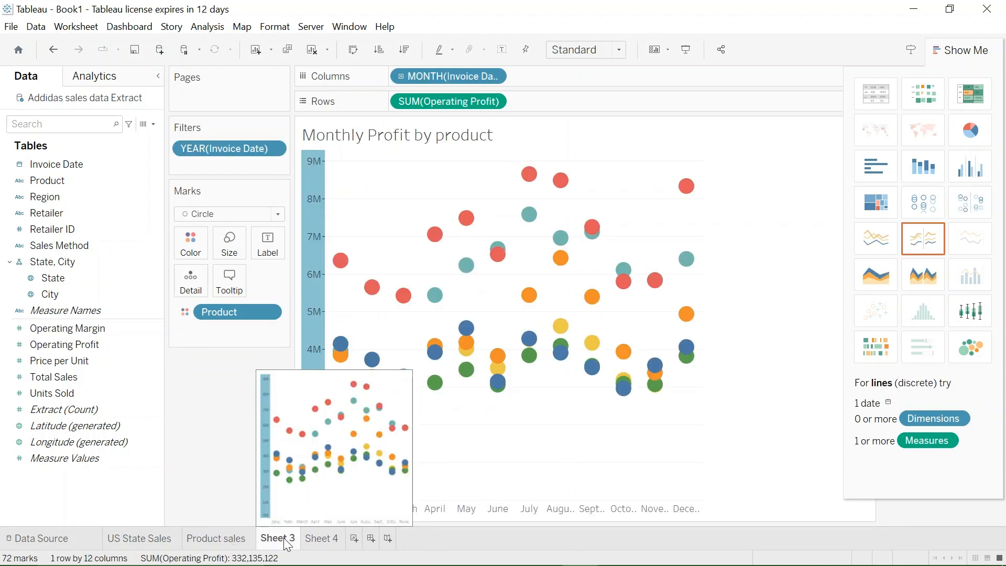
{"action": "double_click", "coordinate": [286, 540]}
{"action": "type", "text": "monthly"}
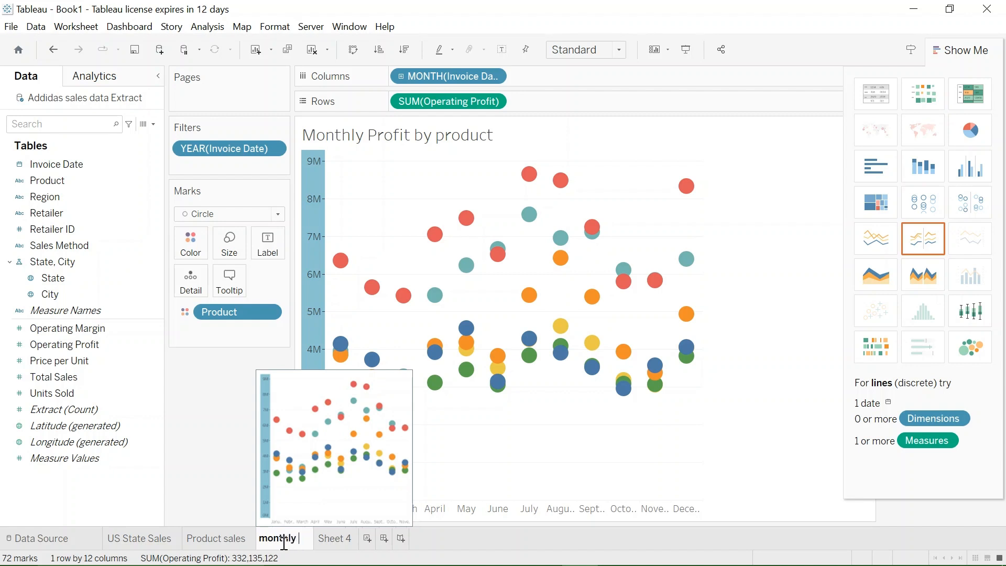
{"action": "type", "text": " profit"}
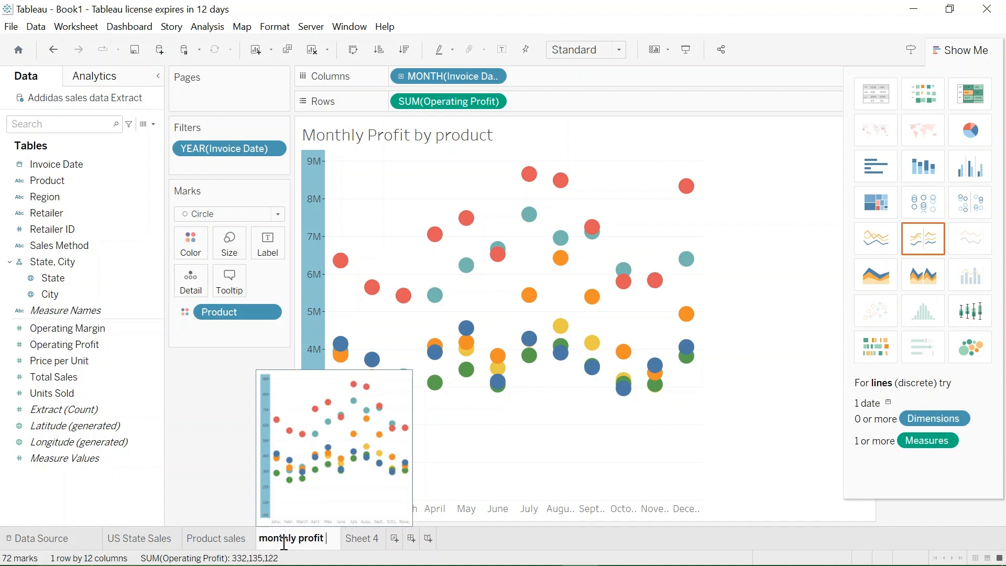
{"action": "type", "text": " by pro"}
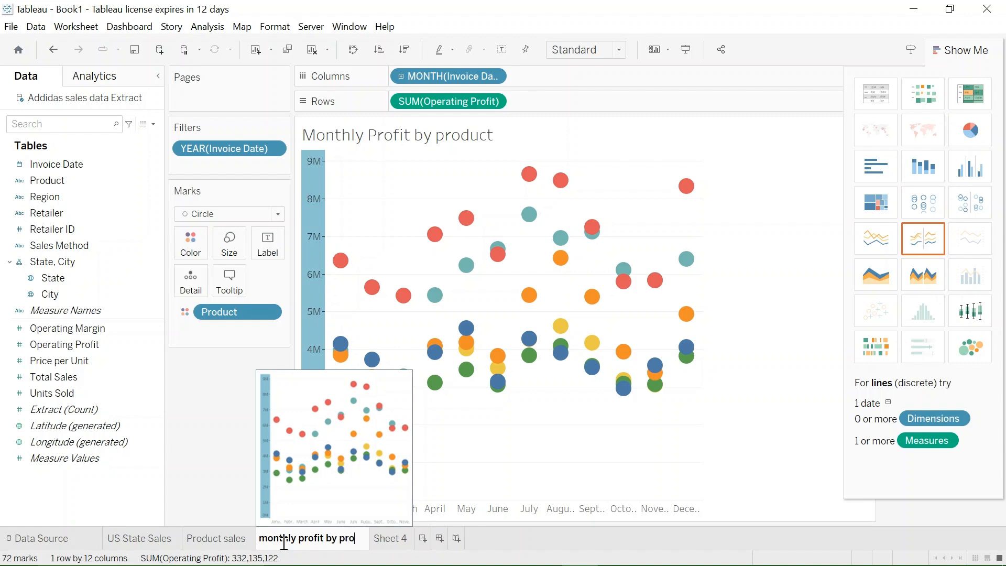
{"action": "type", "text": "duct"}
{"action": "key", "text": "Return"}
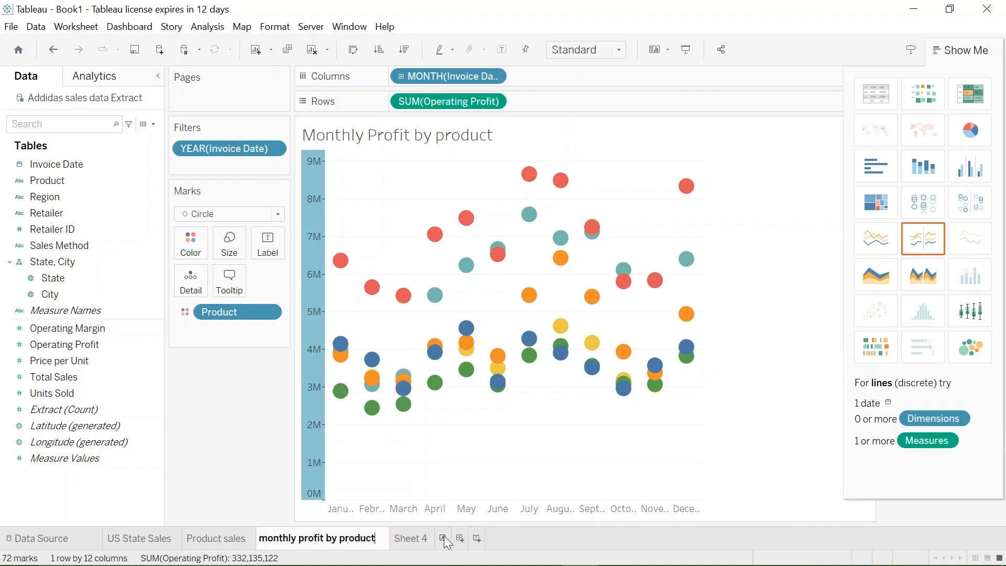
- Rename the dual-axis line chart worksheet, Sheet 4, as "monthly sales and price per unit"
{"action": "left_click", "coordinate": [425, 539]}
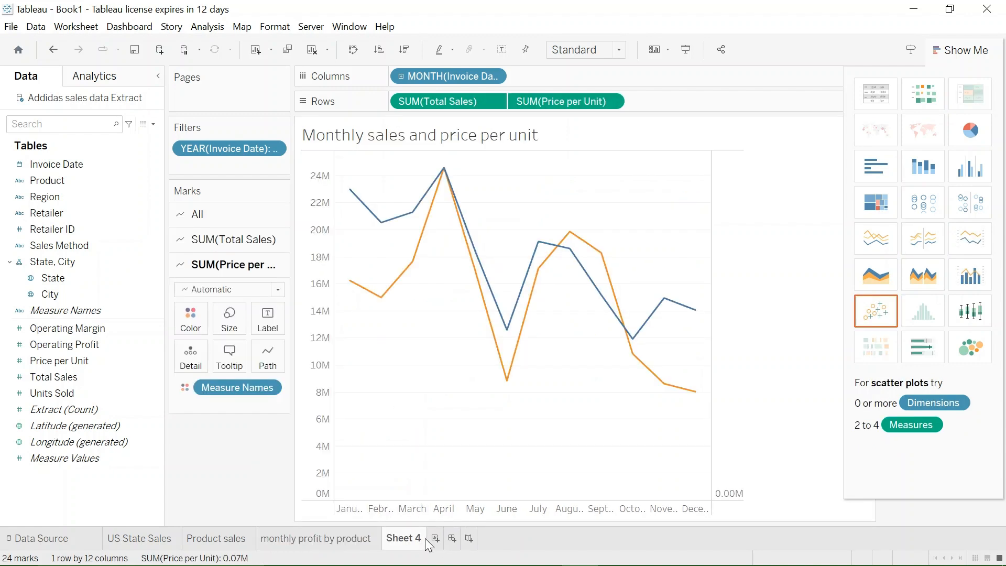
{"action": "mouse_move", "coordinate": [426, 539]}
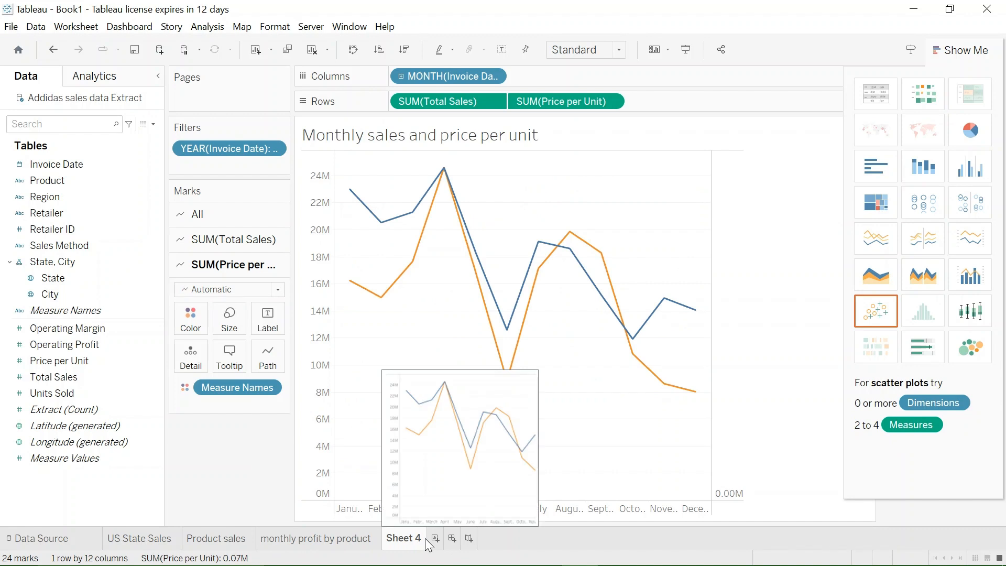
{"action": "double_click", "coordinate": [419, 538]}
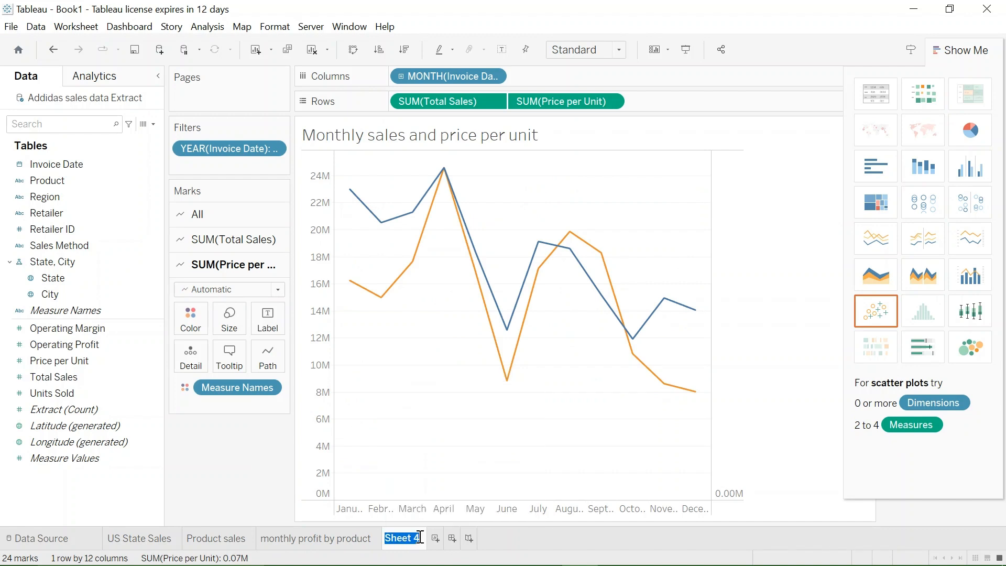
{"action": "type", "text": "monthly sale"}
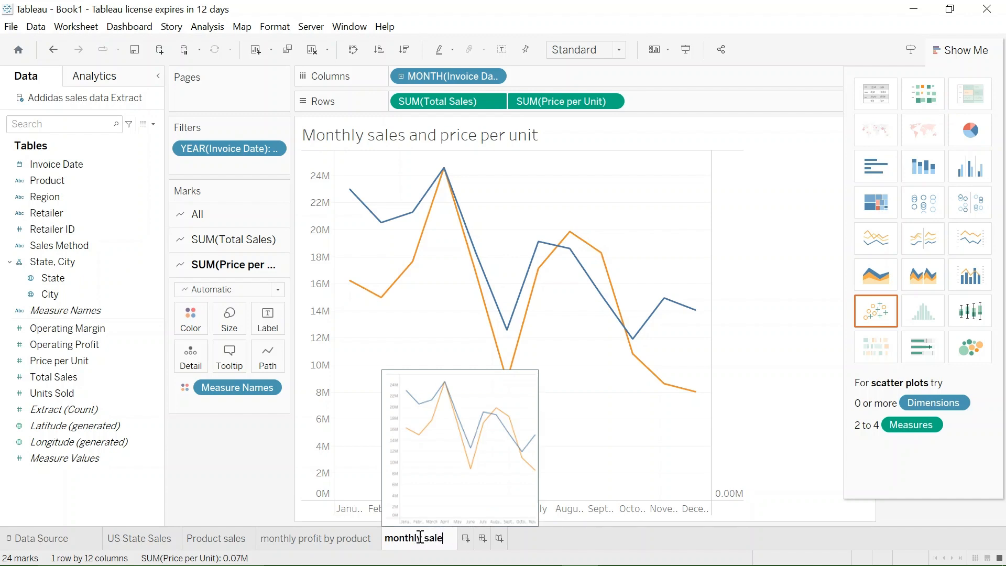
{"action": "type", "text": "s and pri"}
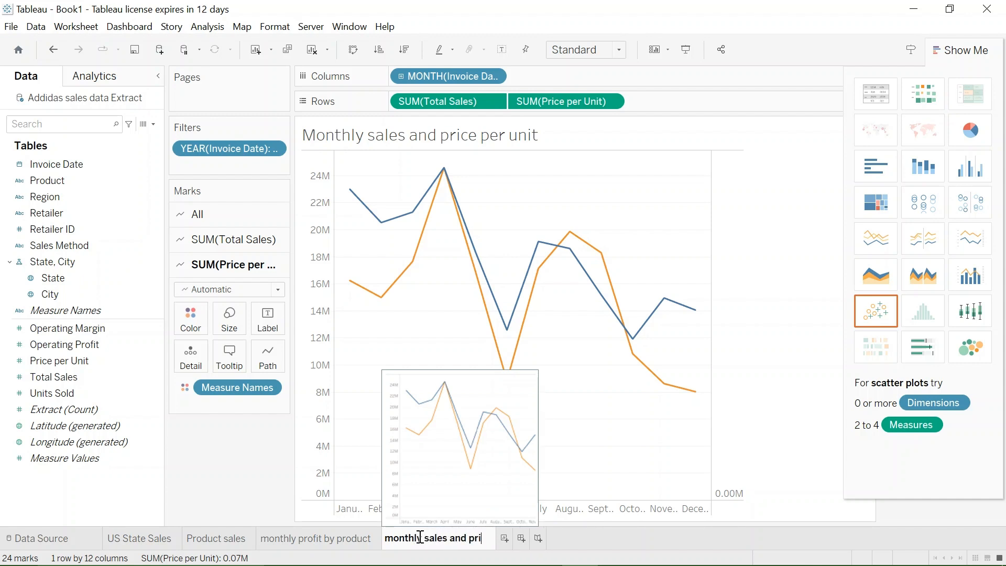
{"action": "type", "text": "ce per un"}
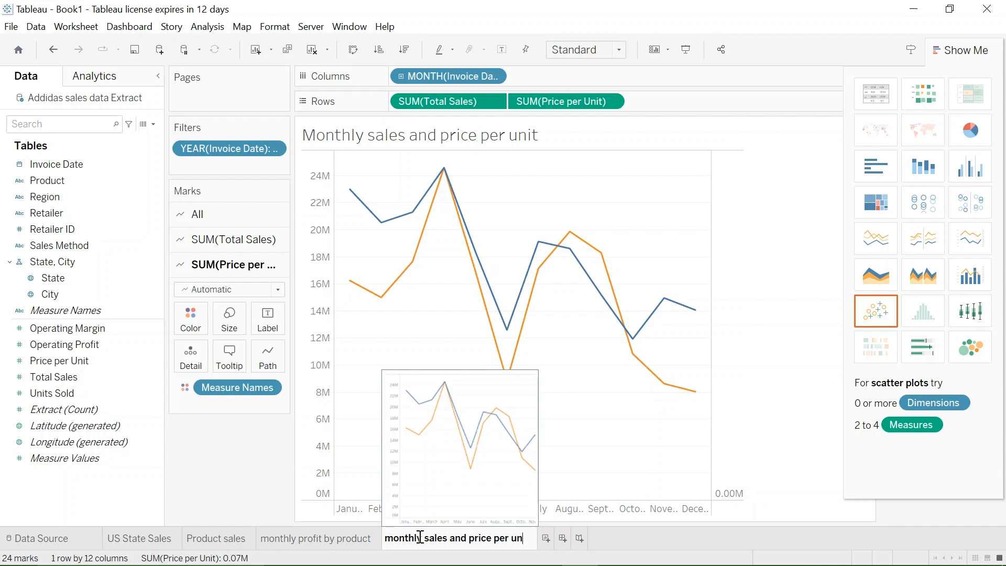
{"action": "type", "text": "it"}
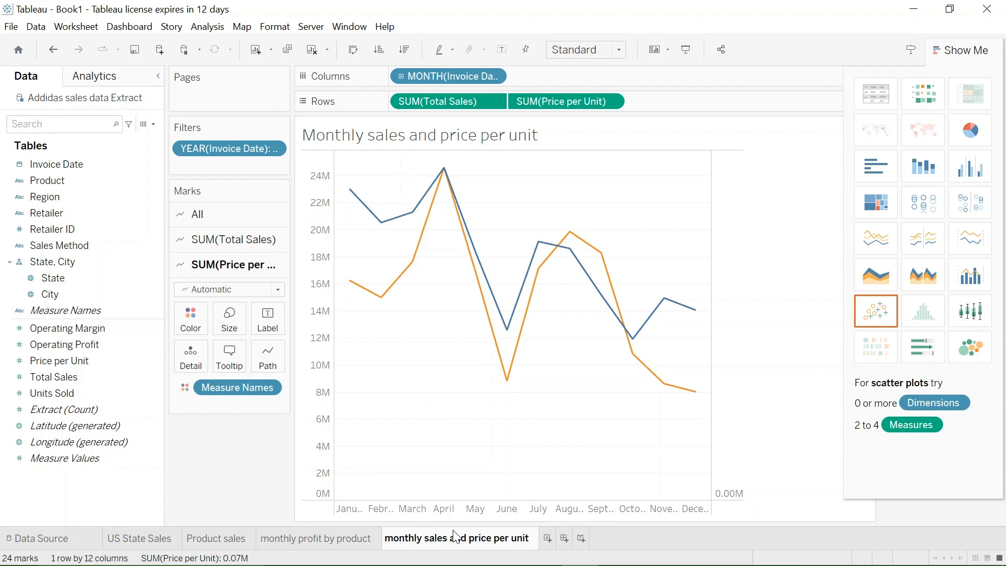
{"action": "key", "text": "Return"}
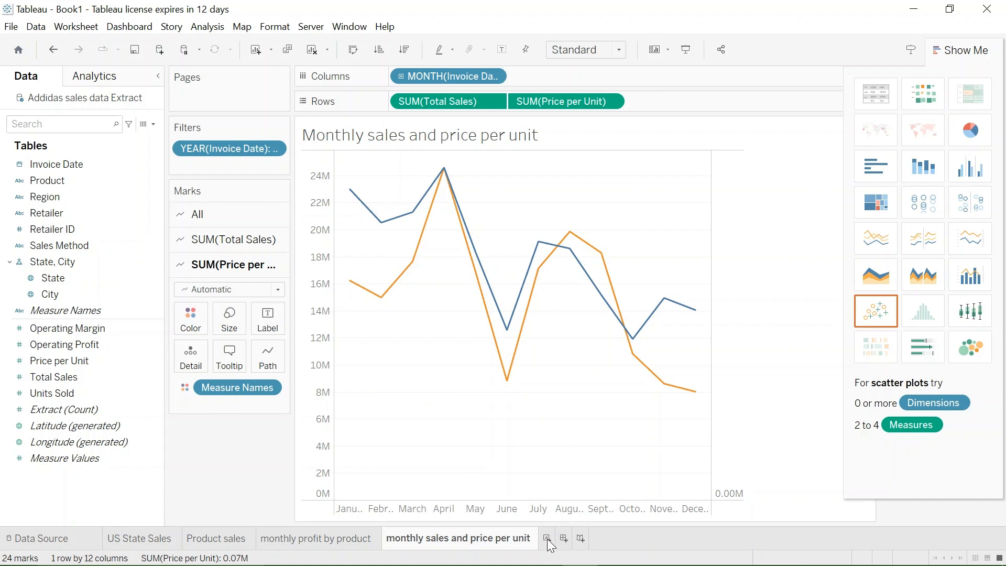
- Create a new worksheet showing Total Sales by Sales Method as a pie chart
{"action": "left_click", "coordinate": [547, 540]}
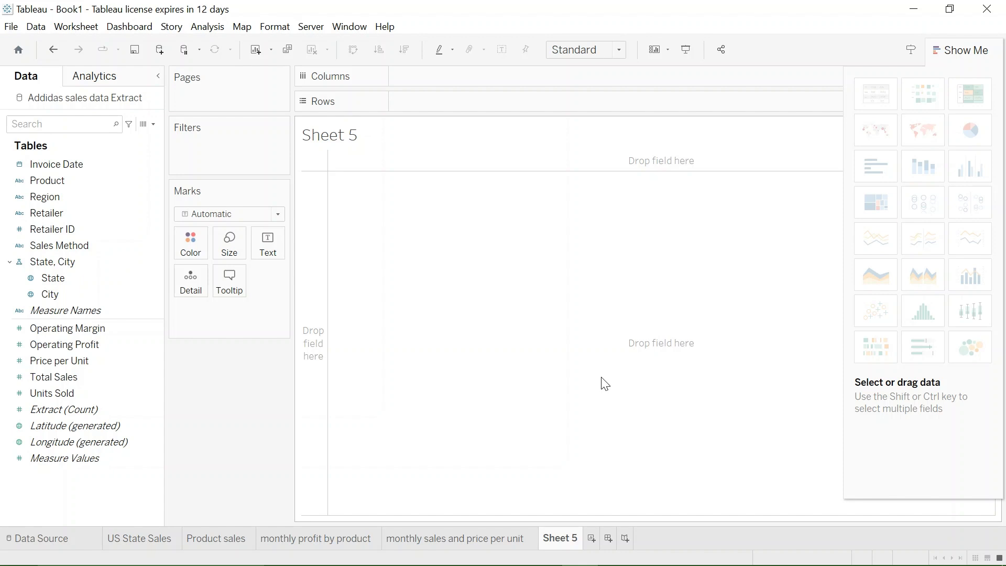
{"action": "left_click_drag", "start_coordinate": [62, 246], "coordinate": [434, 86]}
{"action": "left_click_drag", "start_coordinate": [117, 377], "coordinate": [485, 100]}
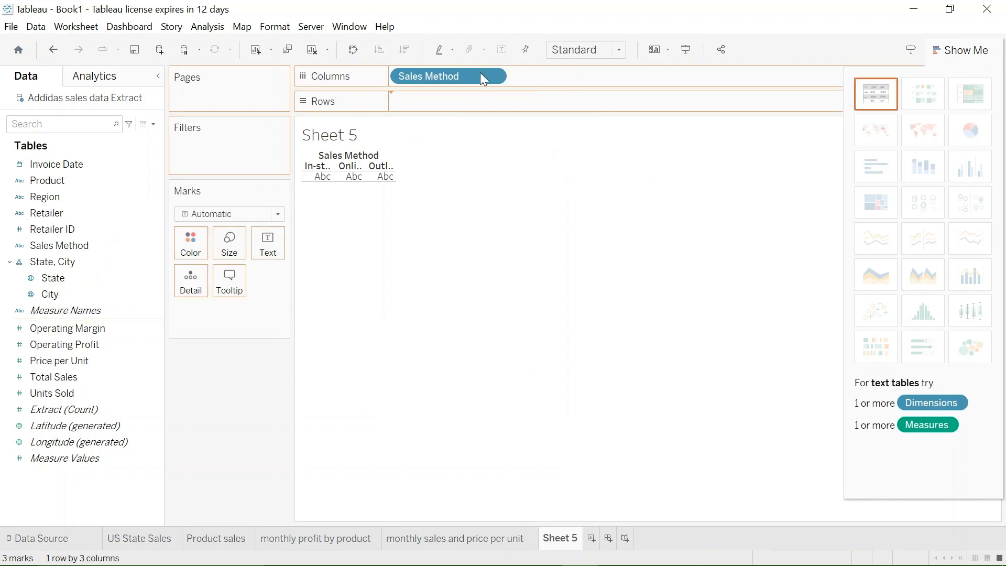
{"action": "left_click", "coordinate": [970, 131]}
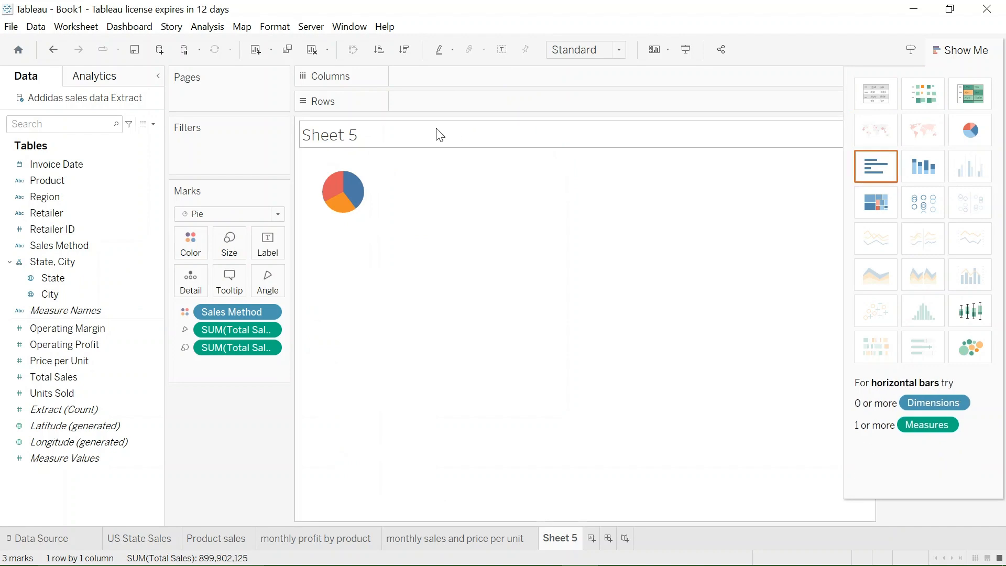
- Add an ad hoc AVG(0) calculation to Columns for the sales method pie chart
{"action": "double_click", "coordinate": [450, 81]}
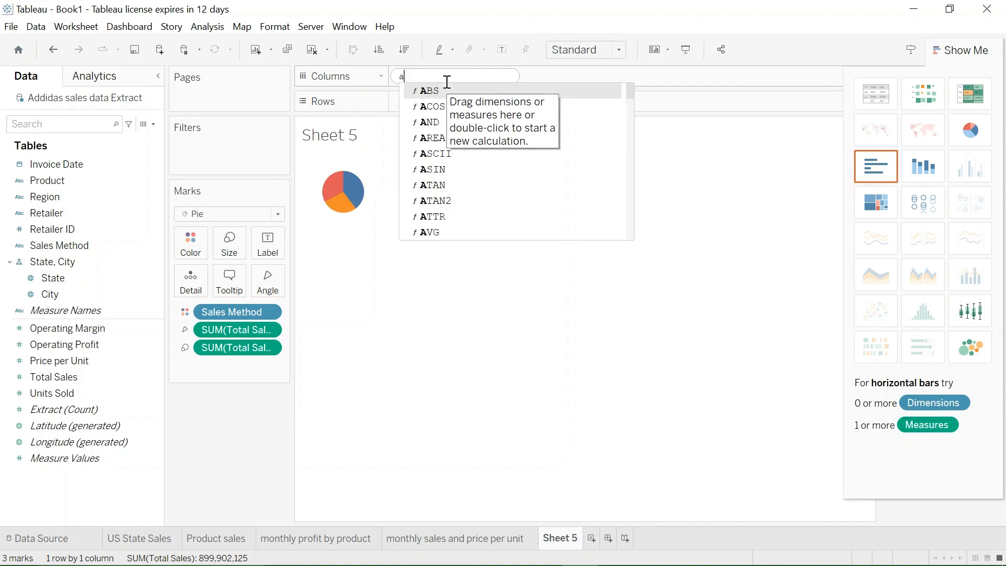
{"action": "type", "text": "avg"}
{"action": "key", "text": "Return"}
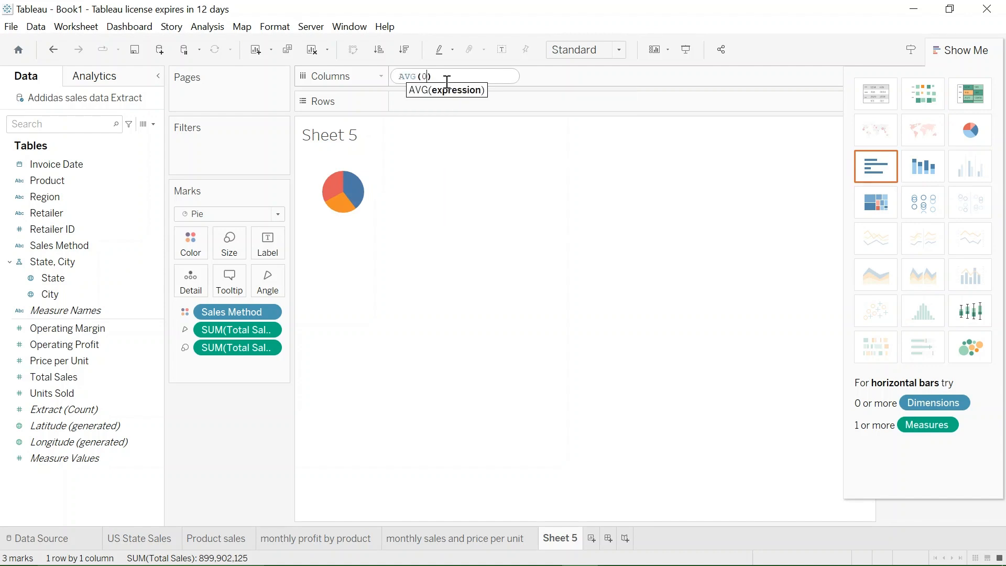
{"action": "type", "text": "0"}
{"action": "key", "text": "Return"}
- Commit the first AVG(0) calculation and add a second ad hoc AVG(0) calculation beside it on Columns
{"action": "double_click", "coordinate": [542, 77]}
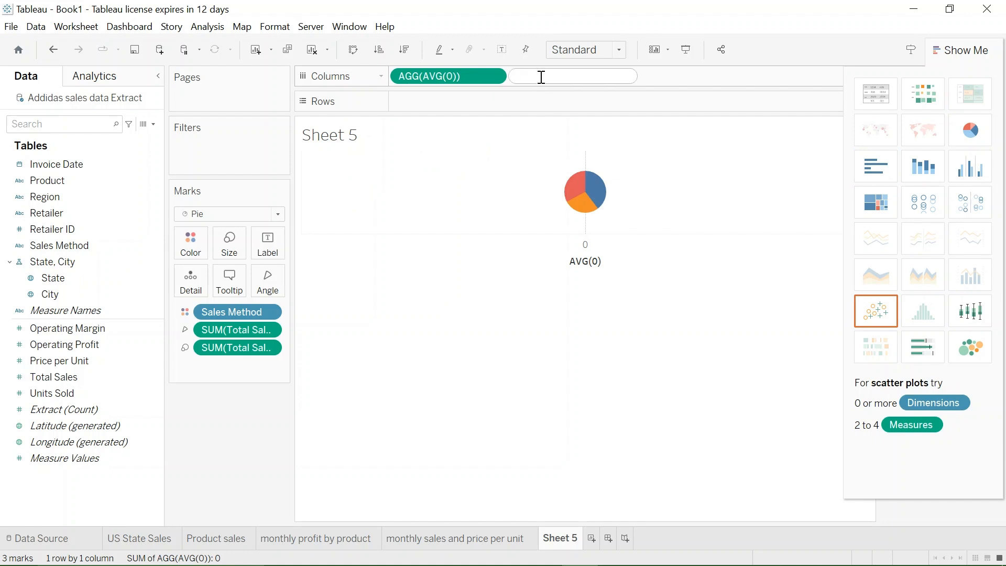
{"action": "type", "text": "AVG("}
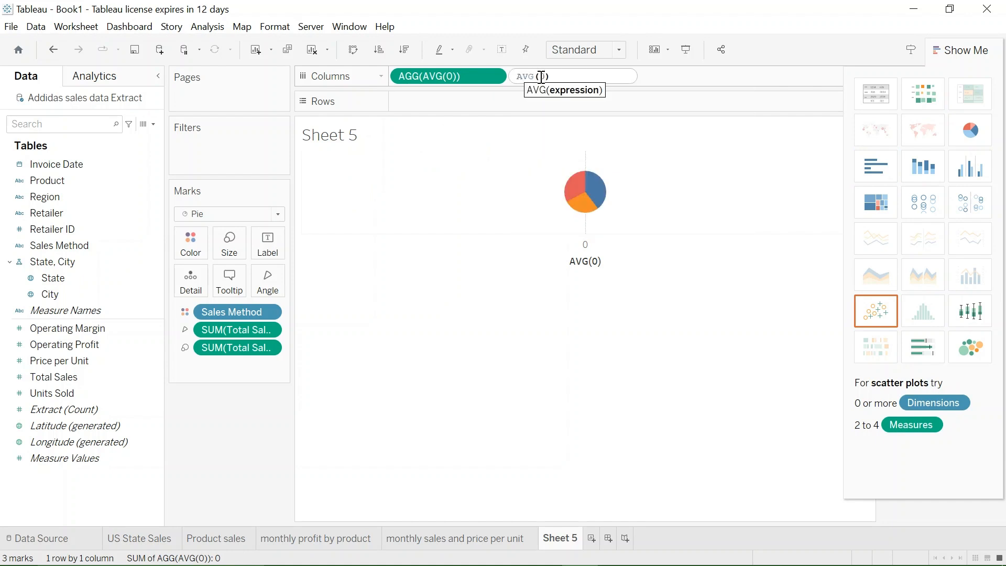
{"action": "type", "text": "0"}
{"action": "key", "text": "Return"}
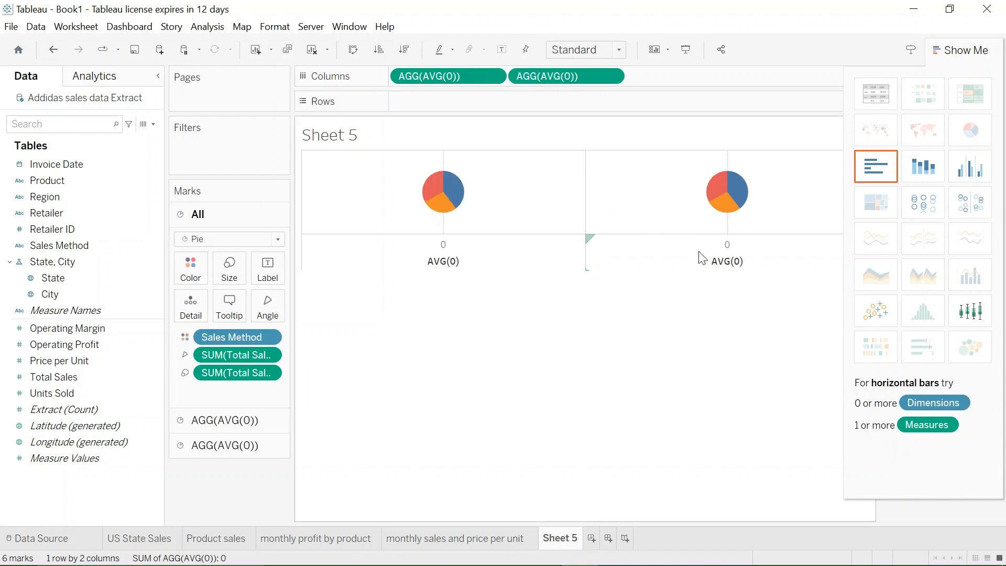
- Clear Sales Method and both Total Sales fields from the second AVG(0) marks, and set their mark type to Circle
{"action": "left_click", "coordinate": [700, 252]}
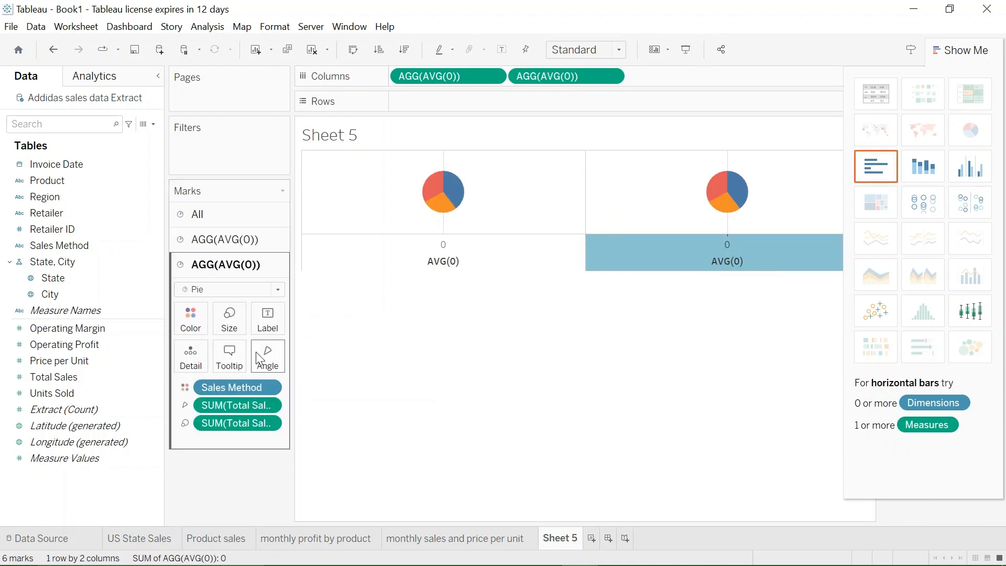
{"action": "left_click_drag", "start_coordinate": [244, 423], "coordinate": [254, 492]}
{"action": "left_click_drag", "start_coordinate": [241, 406], "coordinate": [259, 495]}
{"action": "left_click_drag", "start_coordinate": [246, 388], "coordinate": [256, 470]}
{"action": "left_click", "coordinate": [279, 290]}
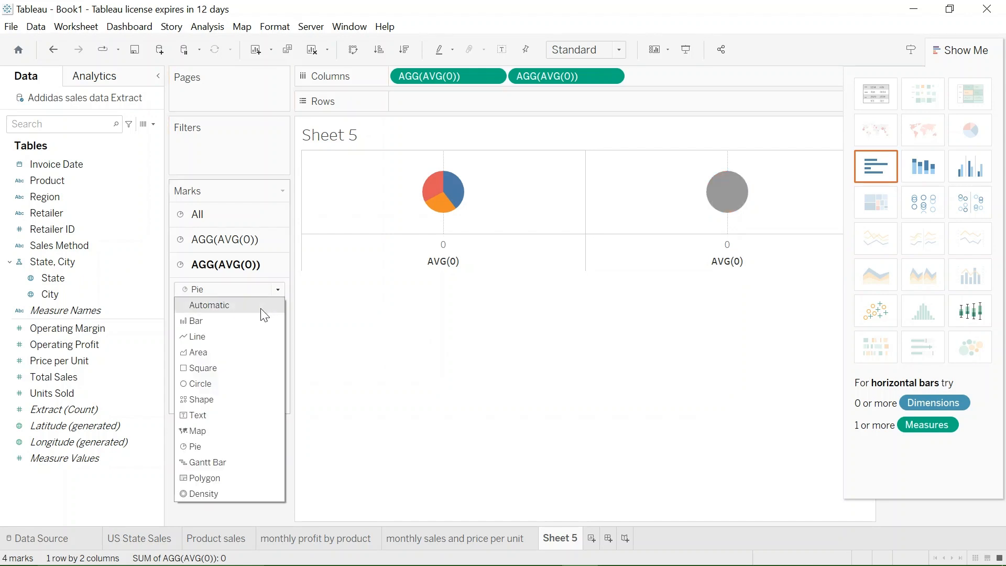
{"action": "left_click", "coordinate": [216, 382]}
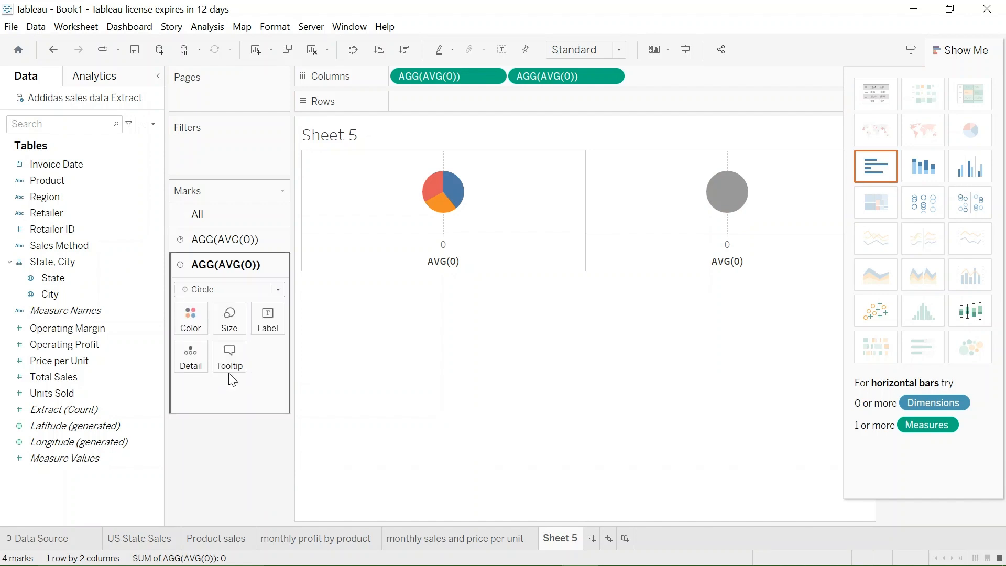
- Color the second AVG(0) circle white and combine it with the pie as a dual axis
{"action": "left_click", "coordinate": [192, 318]}
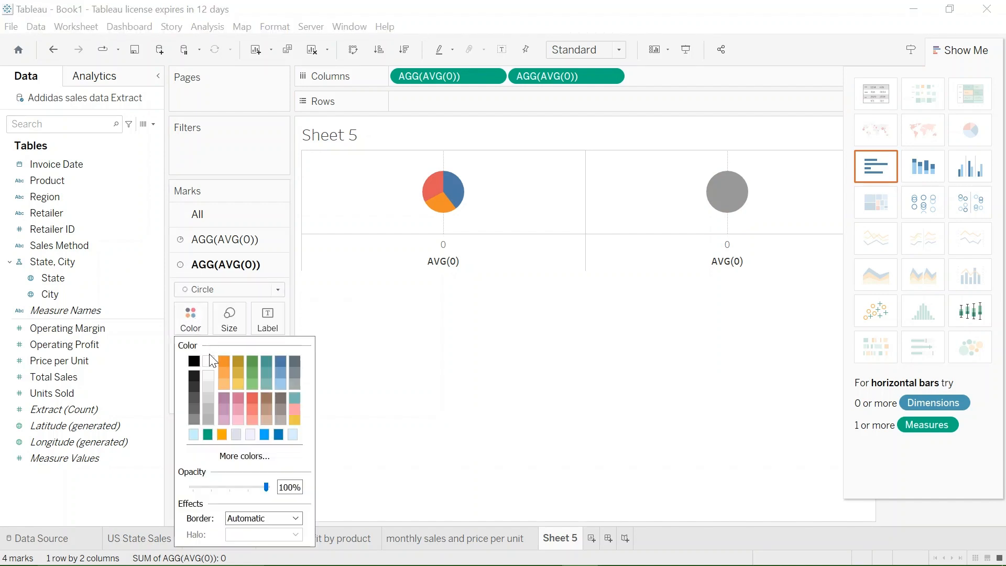
{"action": "left_click", "coordinate": [729, 259]}
{"action": "right_click", "coordinate": [730, 259]}
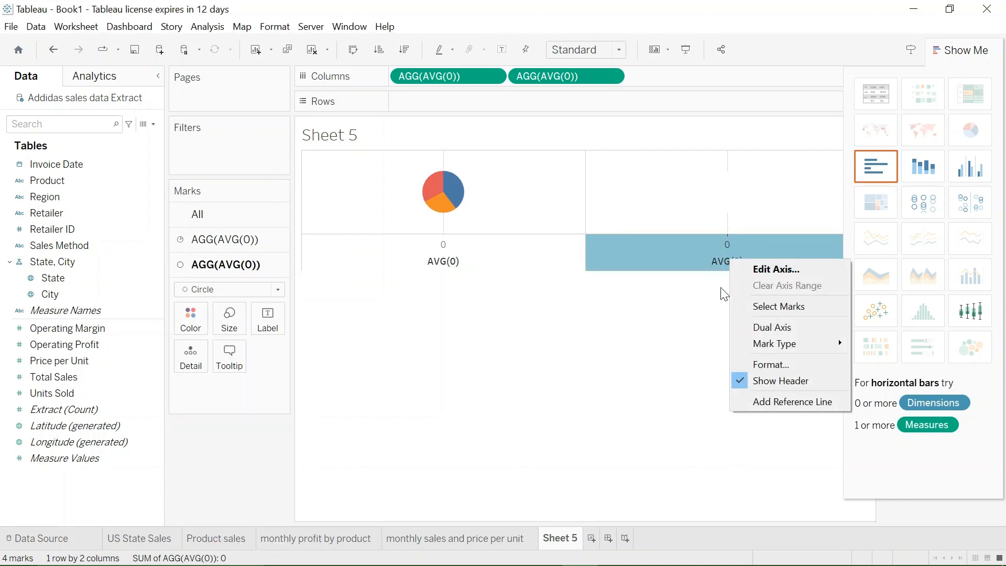
{"action": "left_click", "coordinate": [767, 332]}
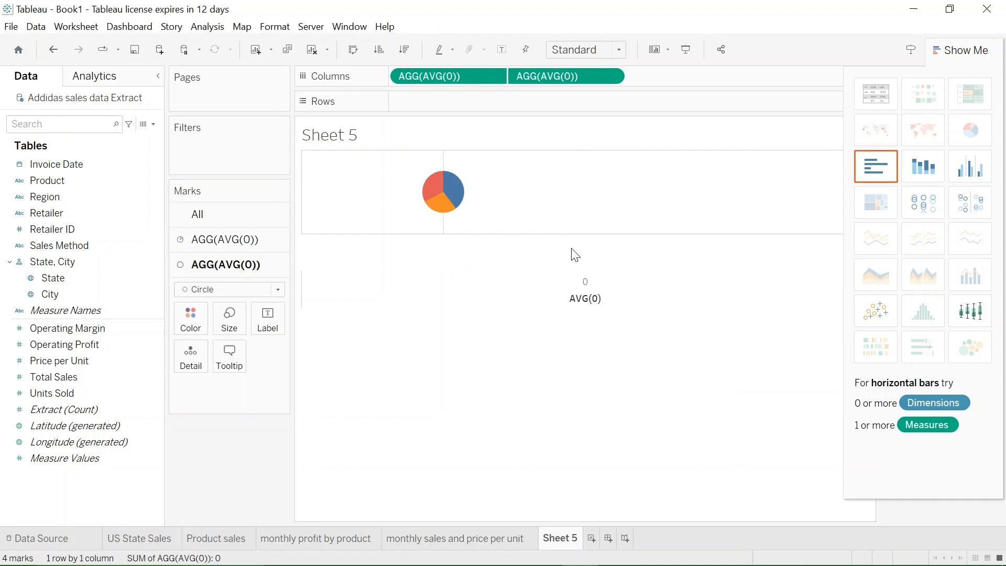
- Turn on axis synchronization for the two AVG(0) axes and switch it off again
{"action": "right_click", "coordinate": [567, 295]}
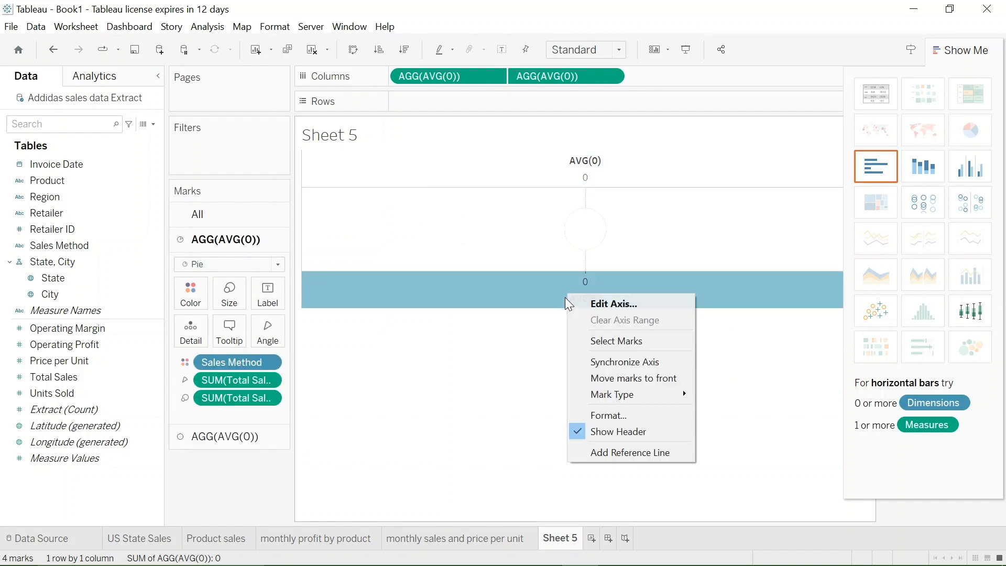
{"action": "left_click", "coordinate": [631, 362]}
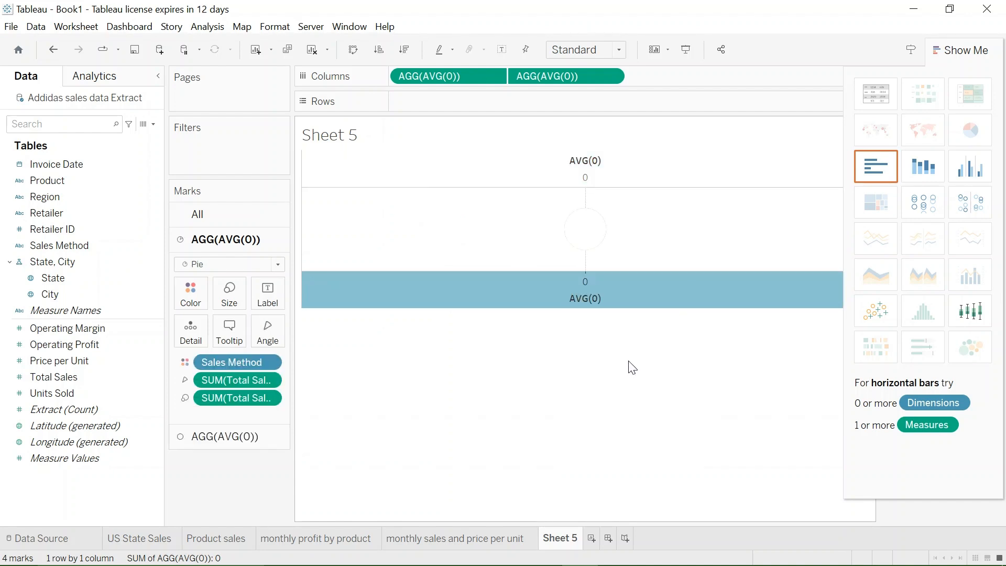
{"action": "right_click", "coordinate": [611, 288]}
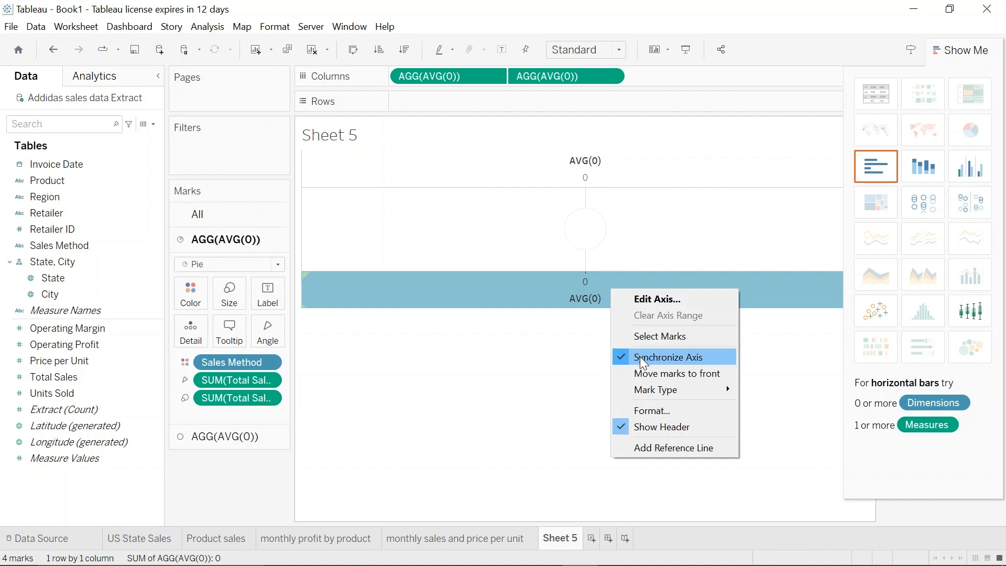
{"action": "left_click", "coordinate": [639, 358]}
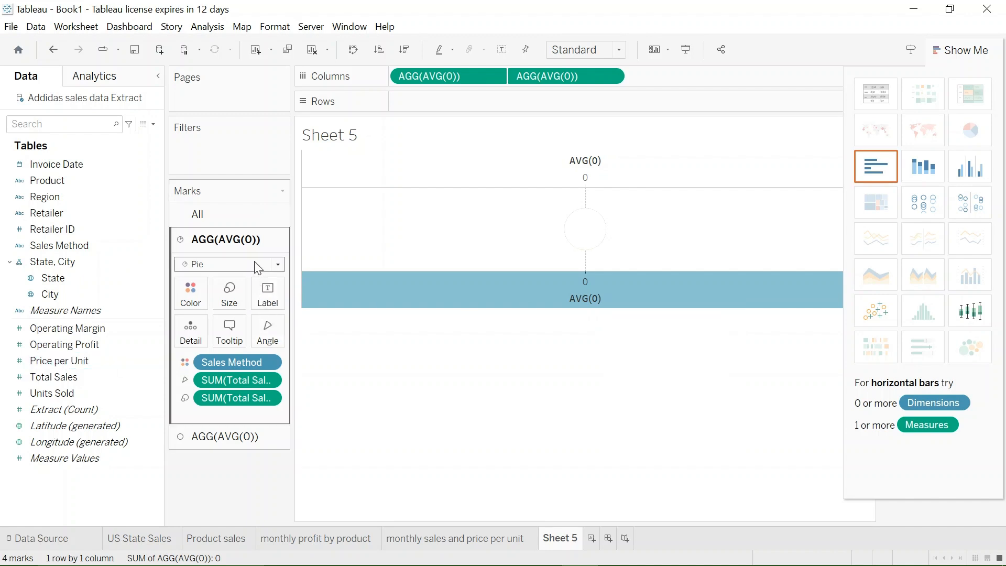
- Enlarge the pie marks so they form a wide ring around the white circle, and set the view to Fit Height
{"action": "left_click", "coordinate": [230, 293]}
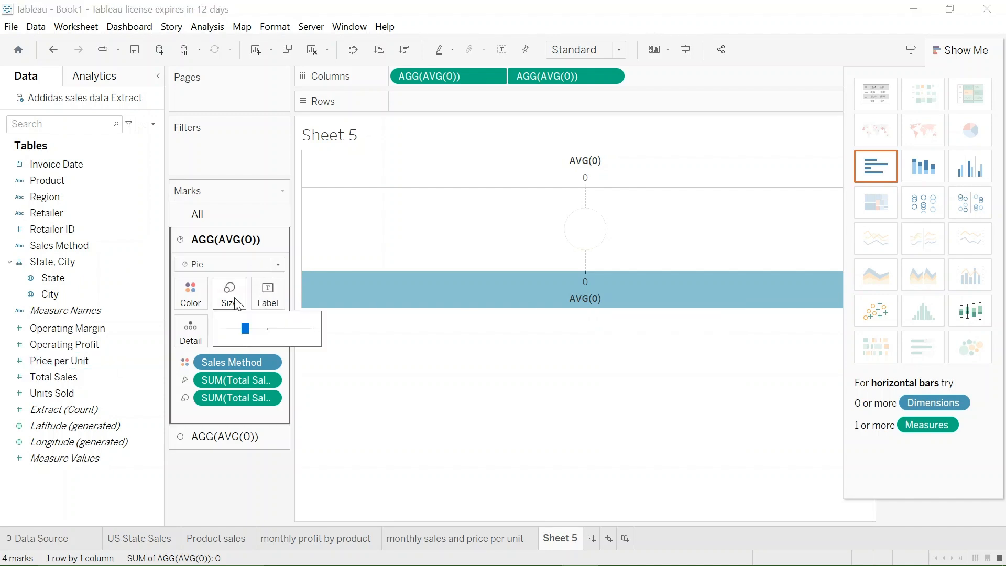
{"action": "left_click", "coordinate": [265, 328]}
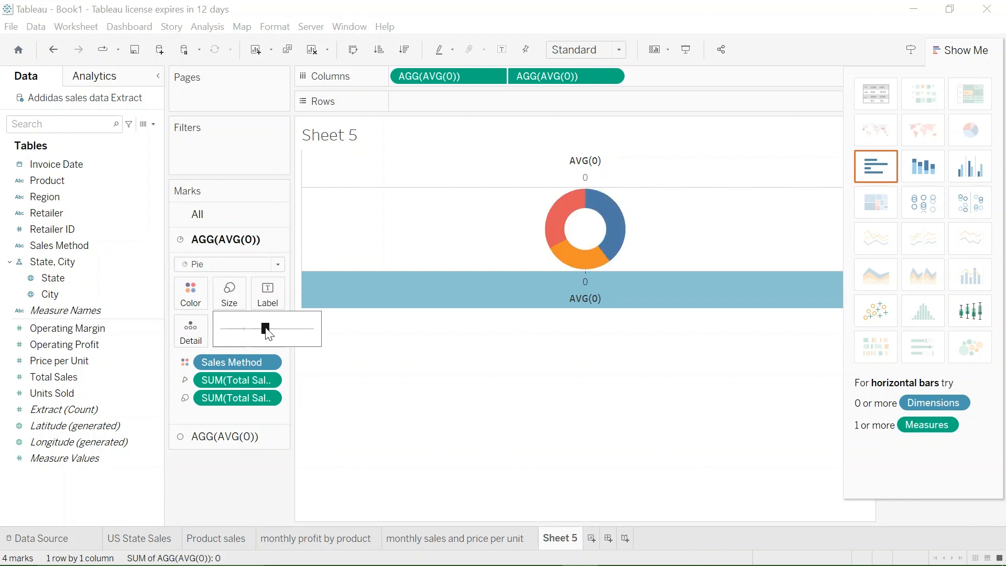
{"action": "left_click_drag", "start_coordinate": [264, 329], "coordinate": [275, 329]}
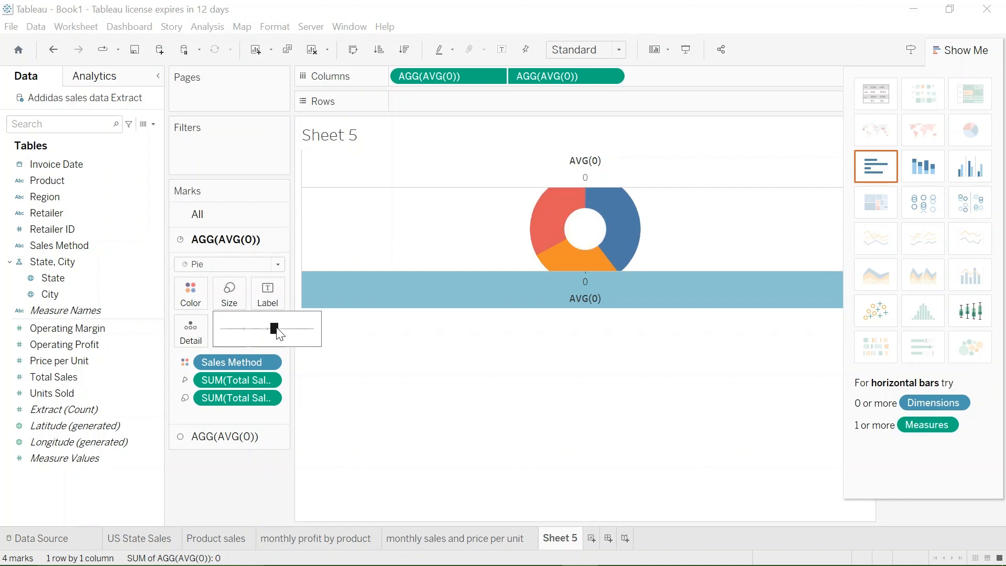
{"action": "left_click", "coordinate": [600, 52]}
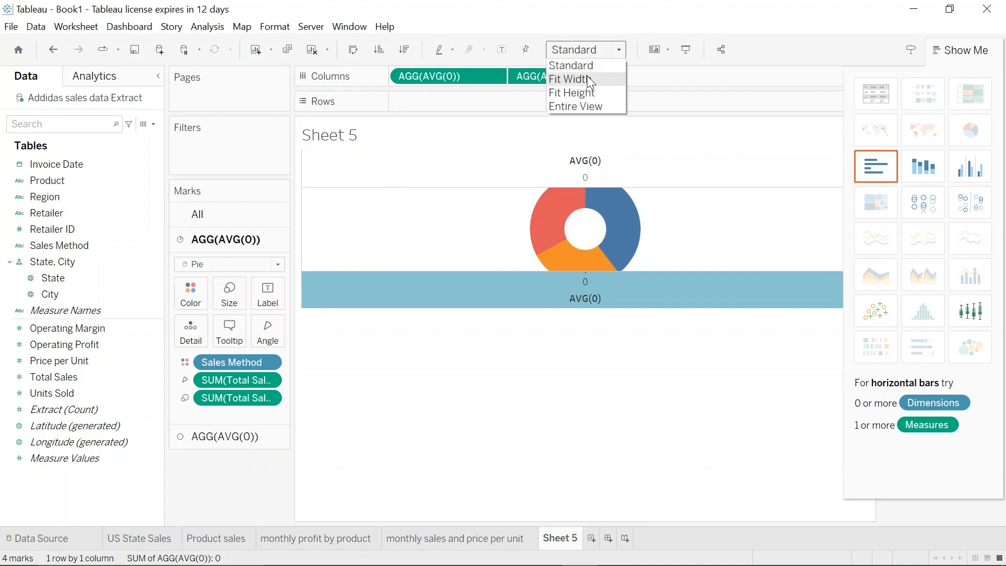
{"action": "left_click", "coordinate": [585, 94]}
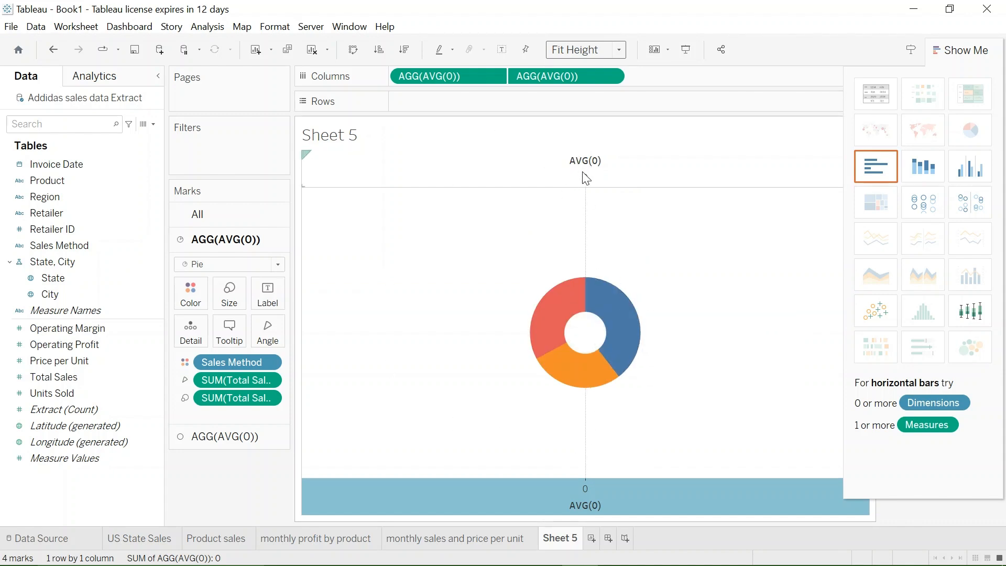
- Remove the AVG(0) title from the axis above the donut chart
{"action": "right_click", "coordinate": [592, 160]}
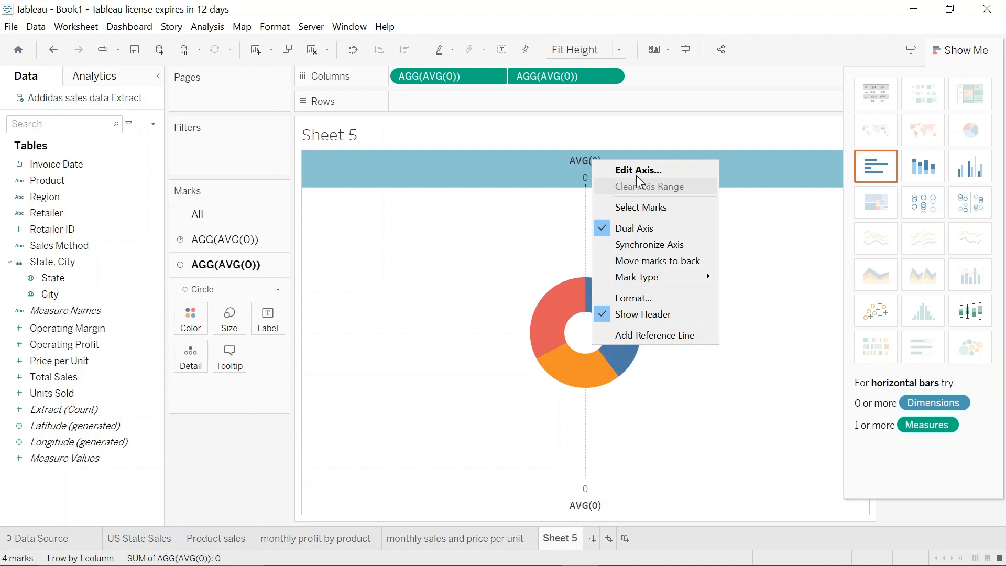
{"action": "left_click", "coordinate": [637, 169]}
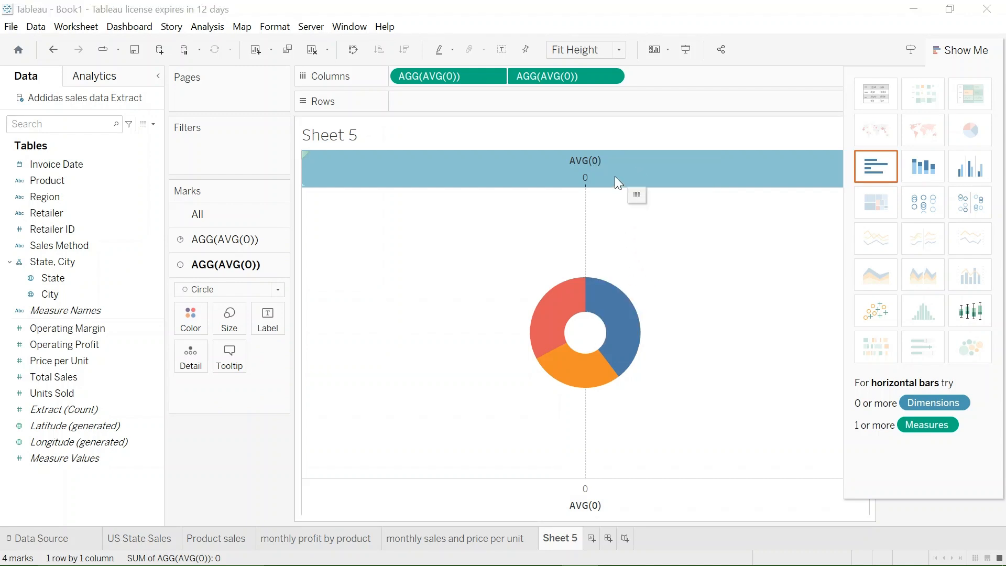
{"action": "triple_click", "coordinate": [526, 406]}
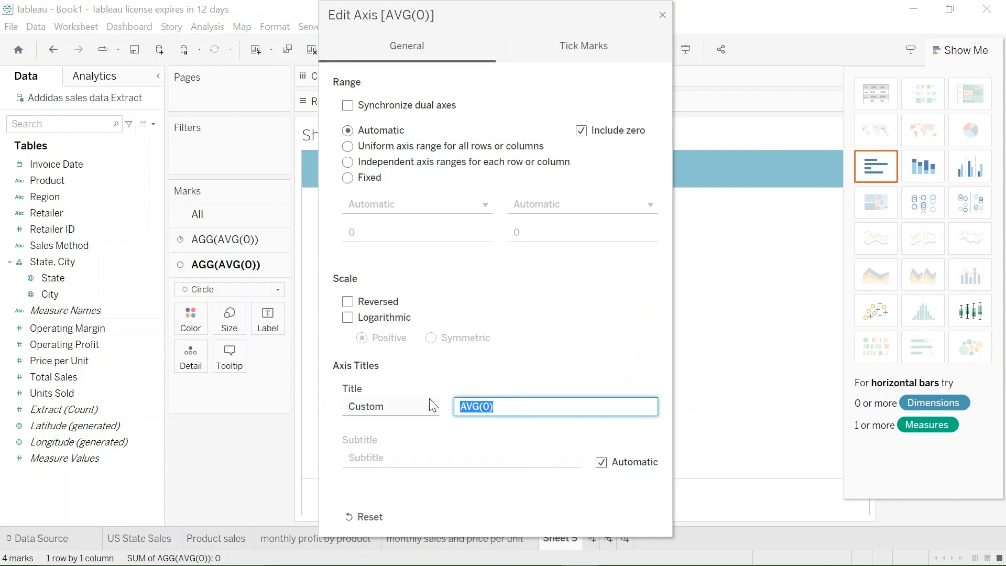
{"action": "key", "text": "BackSpace"}
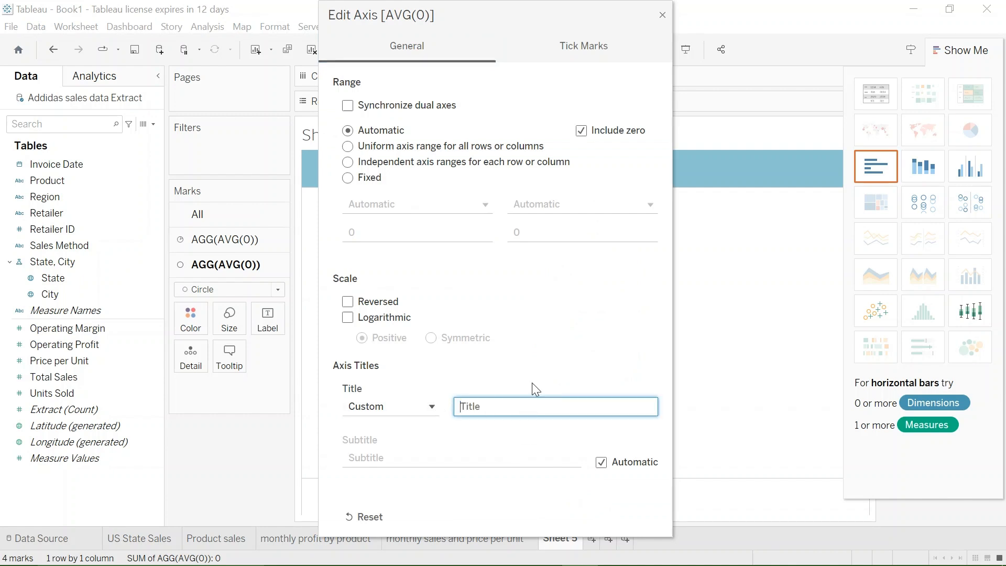
{"action": "left_click", "coordinate": [663, 15]}
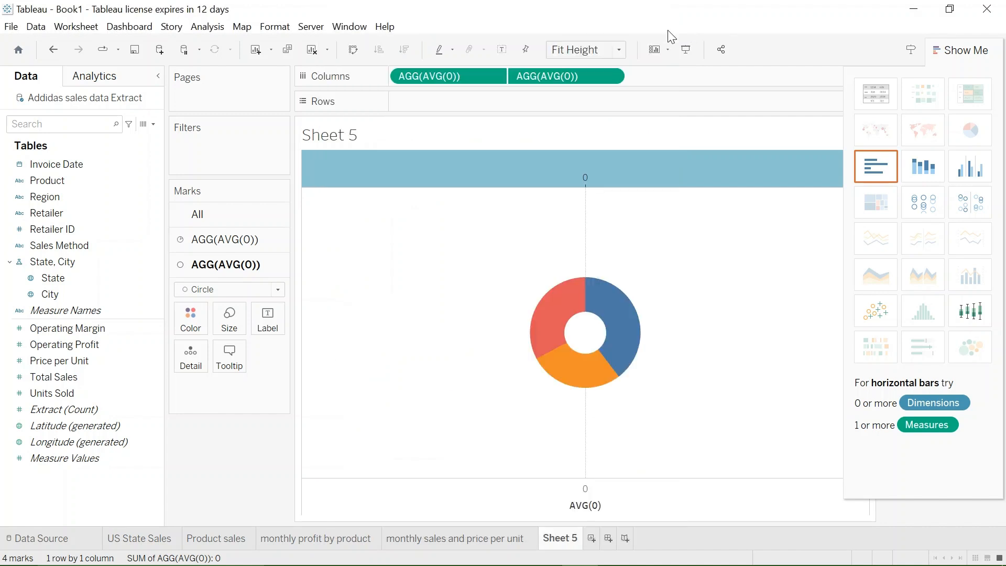
- Remove the AVG(0) title from the axis below the donut chart
{"action": "right_click", "coordinate": [598, 509]}
{"action": "left_click", "coordinate": [649, 403]}
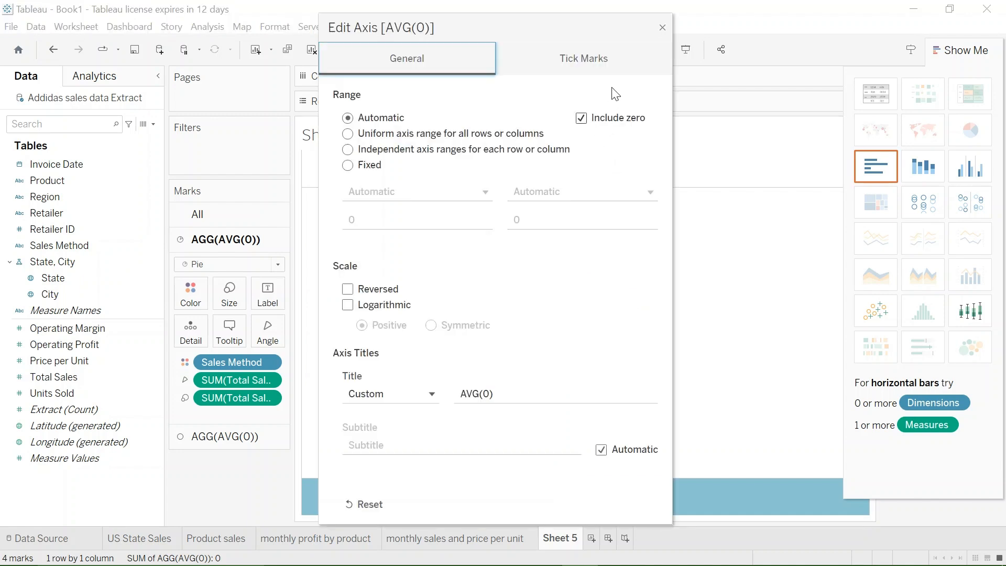
{"action": "left_click", "coordinate": [532, 389]}
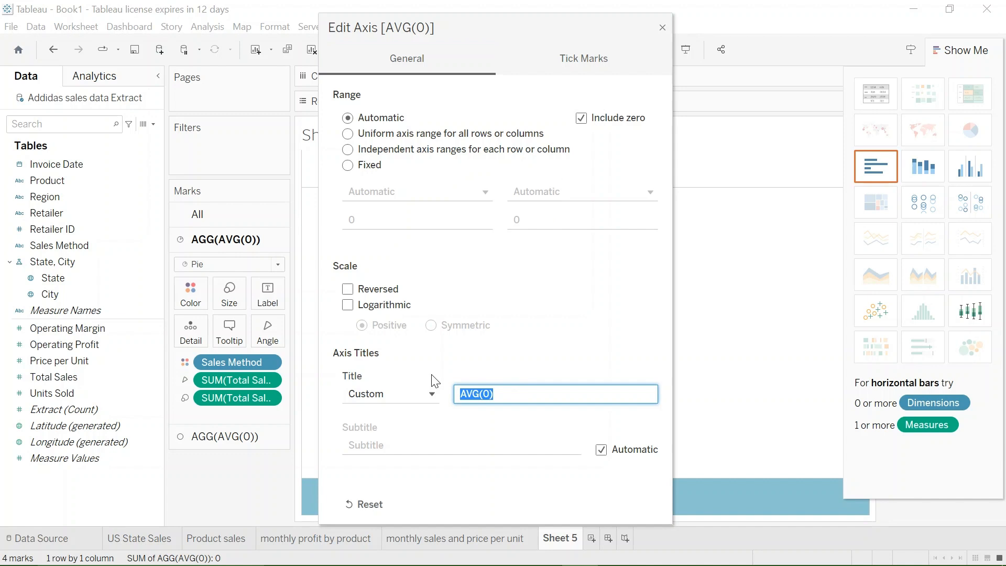
{"action": "key", "text": "BackSpace"}
{"action": "left_click", "coordinate": [659, 28]}
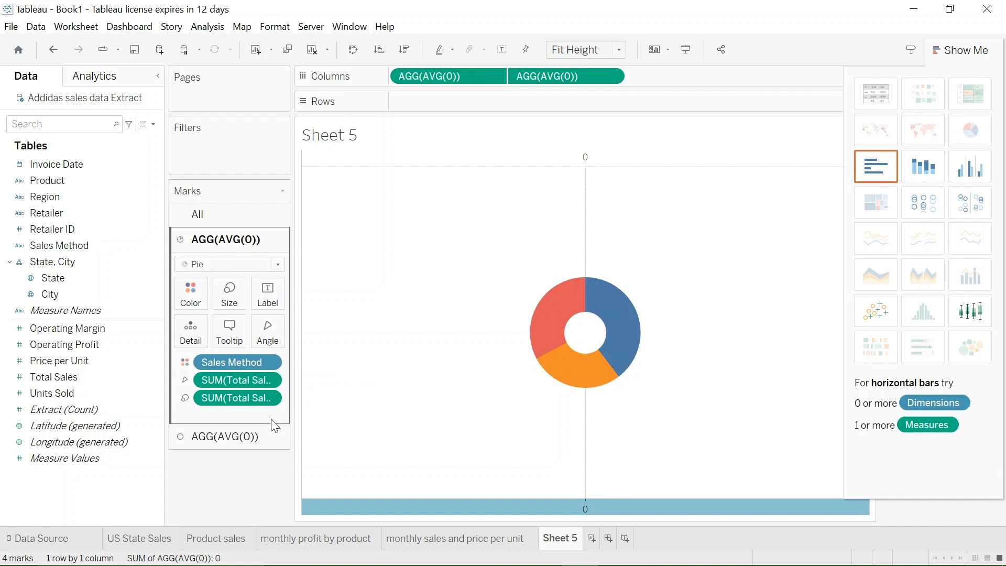
- Label the white inner circle with Total Sales, formatted as Number (Custom) with 0 decimal places and display units of Millions (M)
{"action": "left_click", "coordinate": [259, 439]}
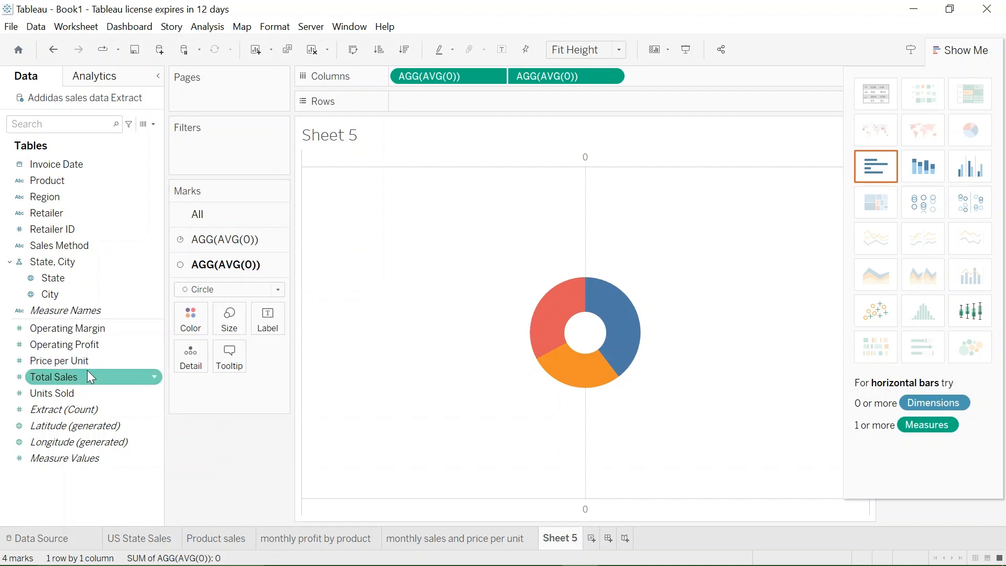
{"action": "left_click_drag", "start_coordinate": [84, 377], "coordinate": [268, 326]}
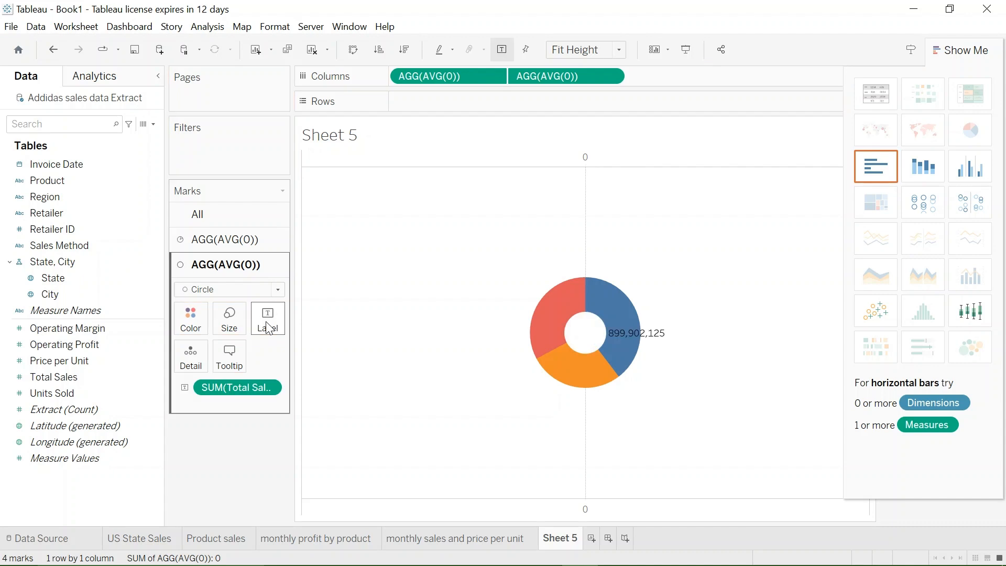
{"action": "right_click", "coordinate": [266, 387]}
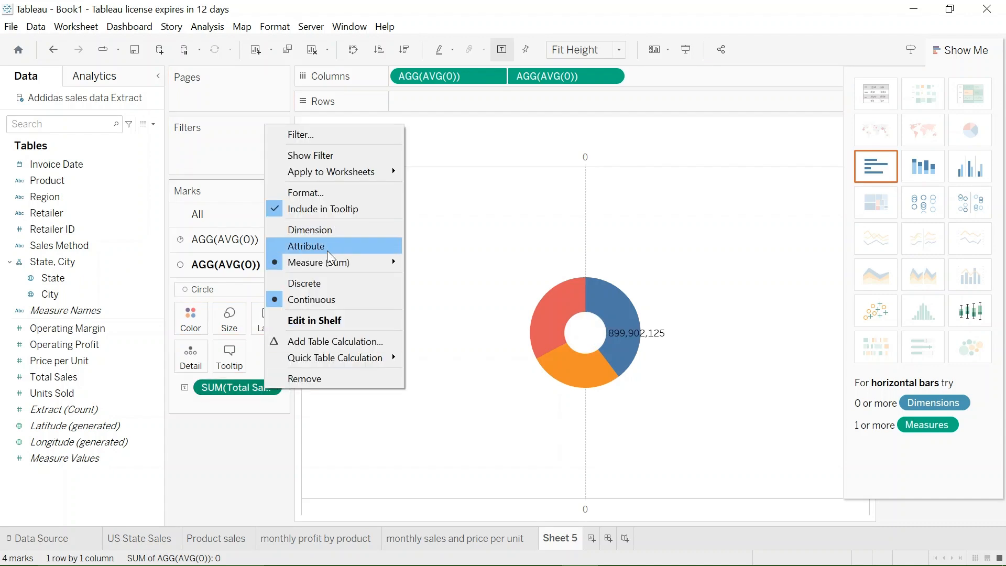
{"action": "left_click", "coordinate": [309, 193]}
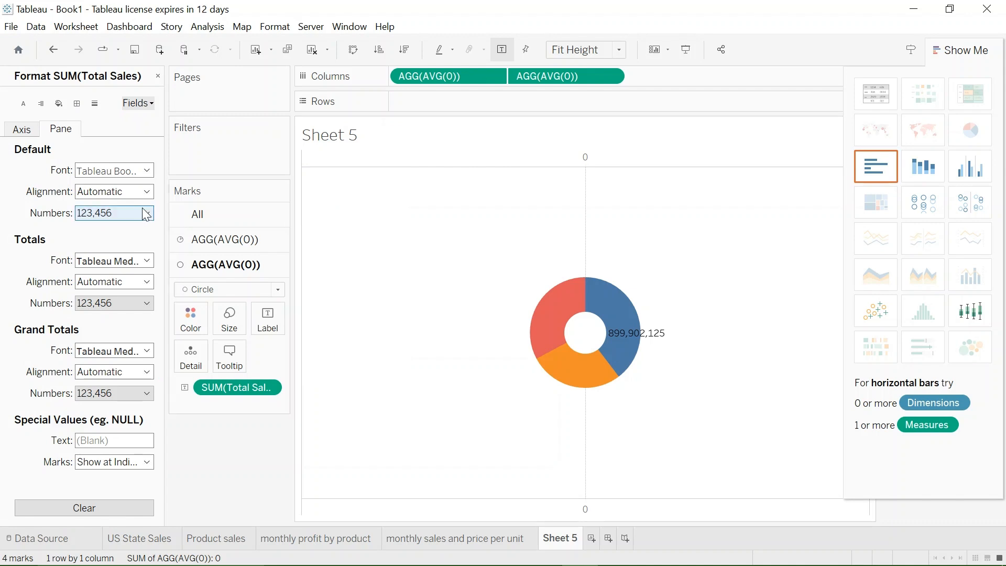
{"action": "left_click", "coordinate": [146, 214]}
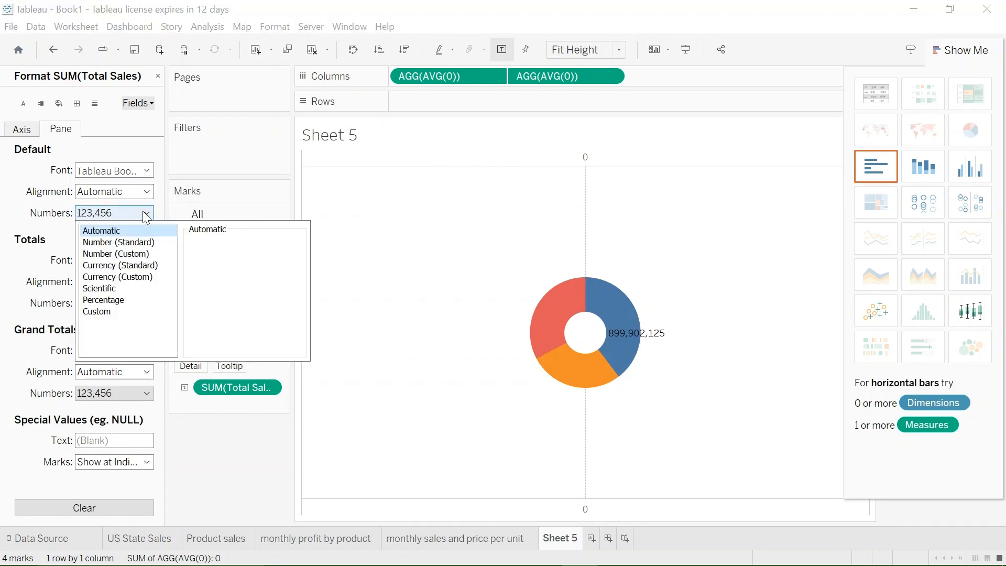
{"action": "left_click", "coordinate": [132, 256]}
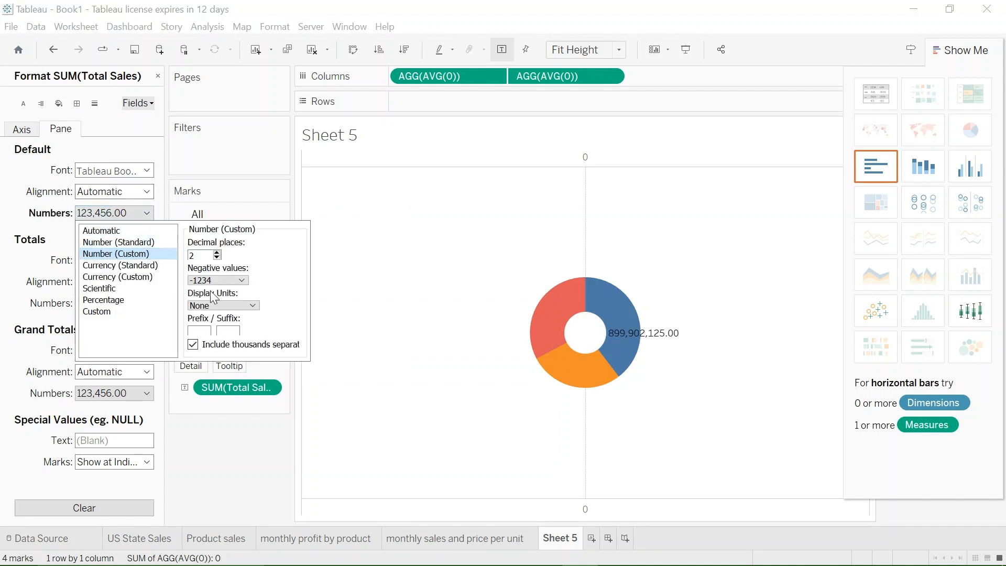
{"action": "left_click", "coordinate": [217, 252]}
{"action": "type", "text": "0"}
{"action": "left_click", "coordinate": [239, 308]}
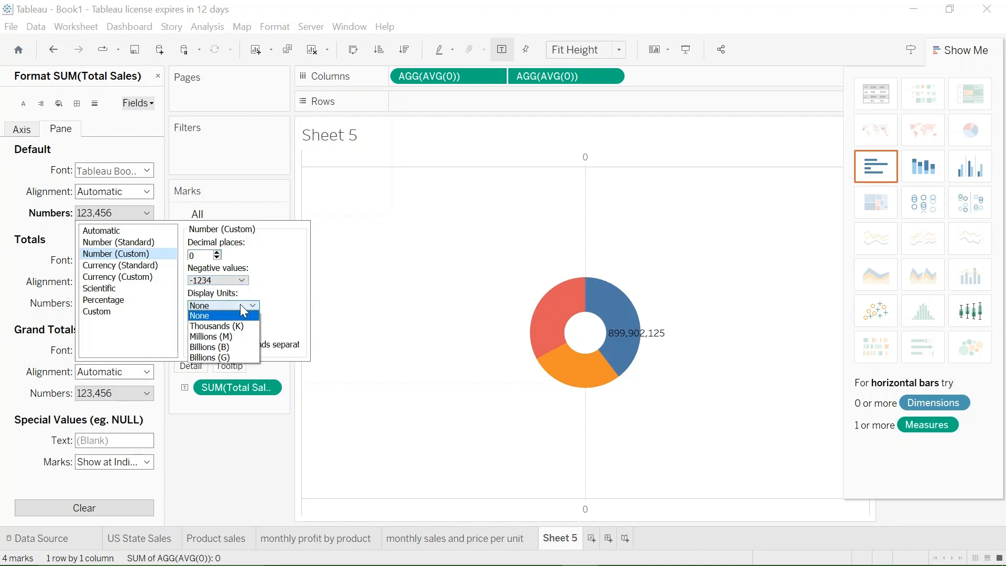
{"action": "left_click", "coordinate": [225, 337]}
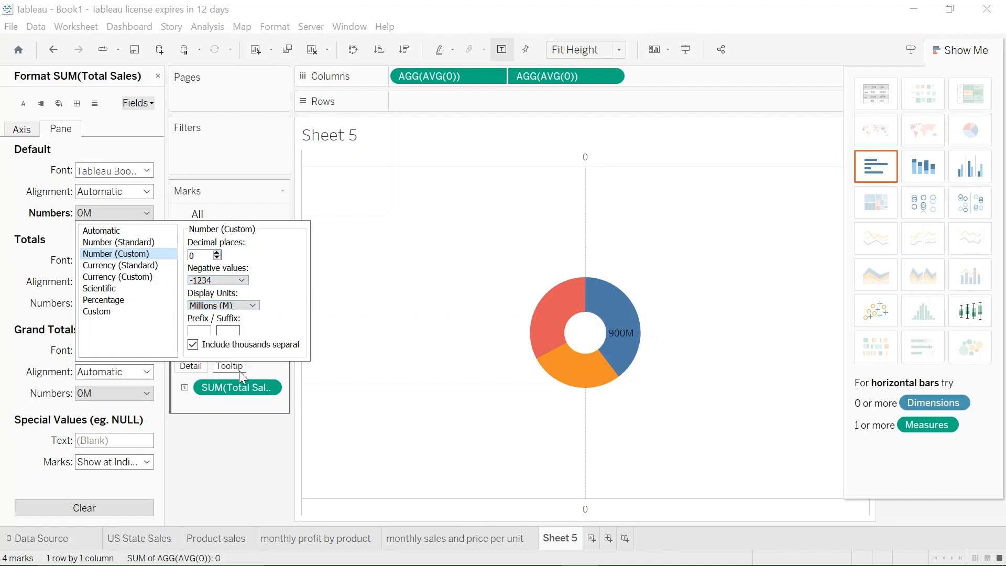
{"action": "left_click", "coordinate": [254, 444]}
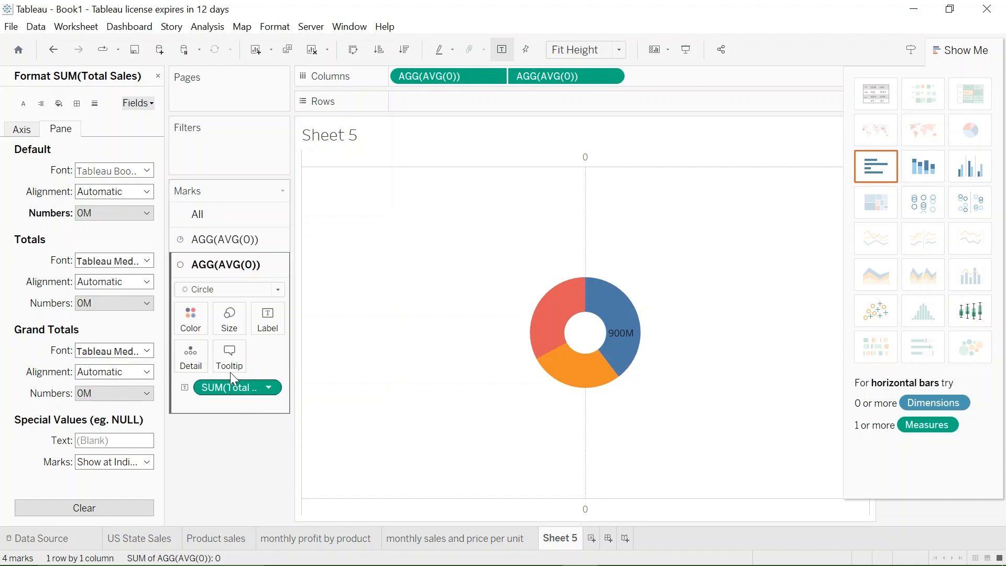
- Align the Total Sales label to the horizontal center and vertical middle of the donut's white circle
{"action": "left_click", "coordinate": [148, 193]}
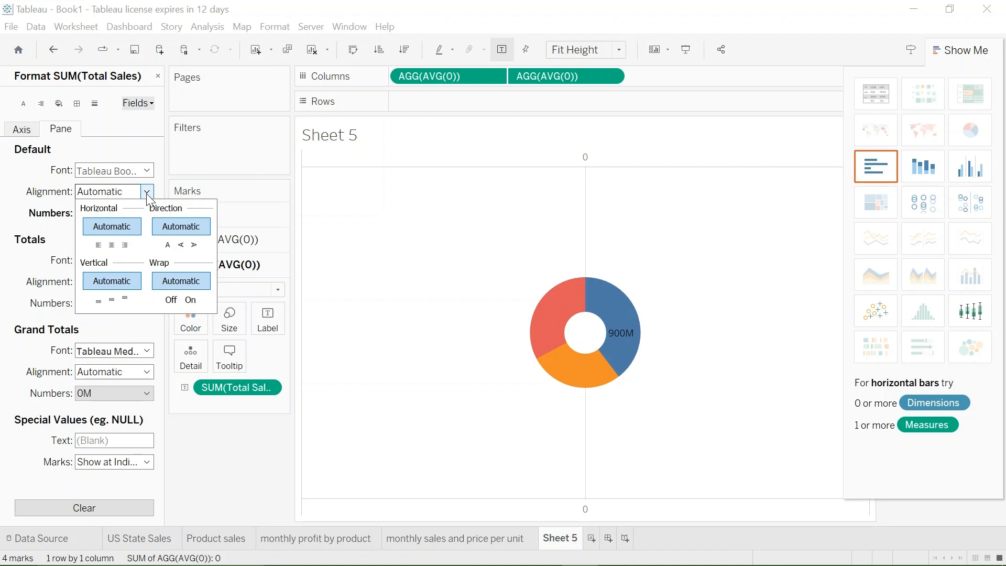
{"action": "left_click", "coordinate": [112, 245]}
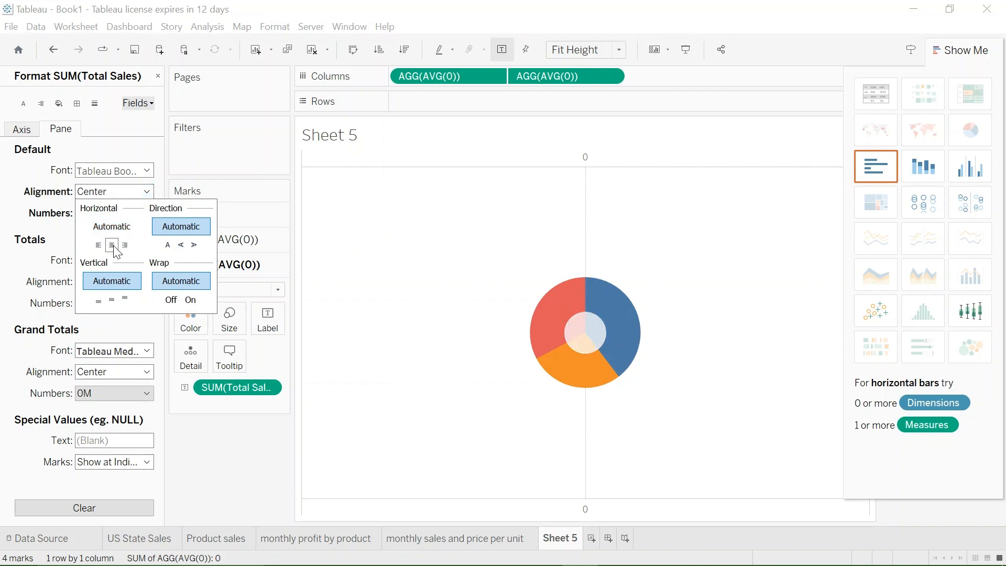
{"action": "left_click", "coordinate": [112, 300]}
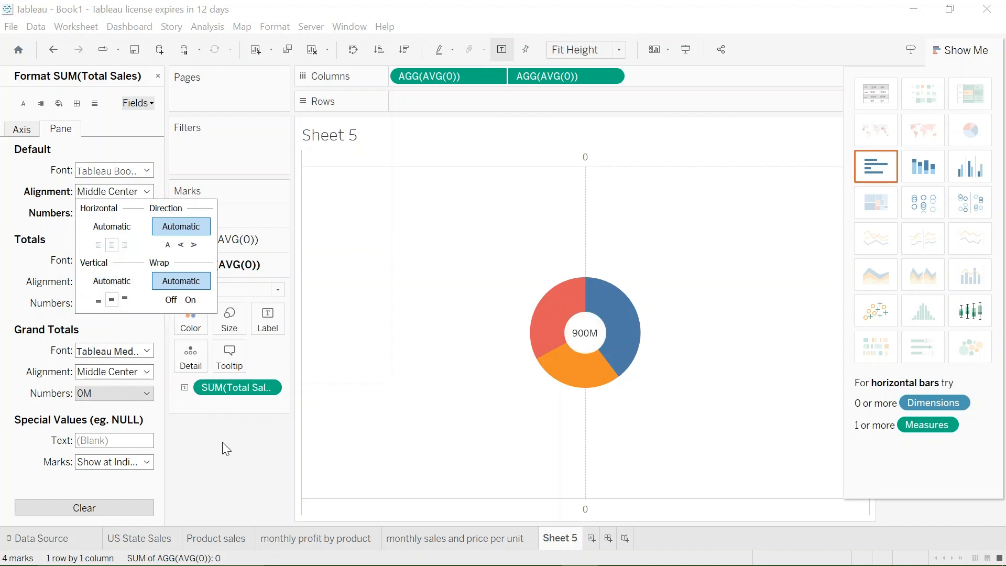
{"action": "left_click", "coordinate": [207, 445]}
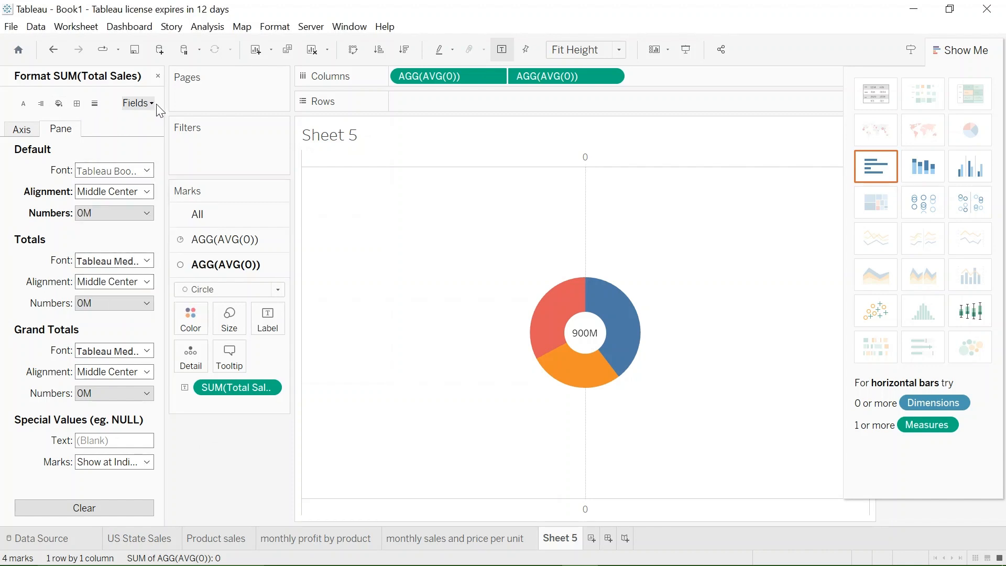
{"action": "left_click", "coordinate": [156, 76]}
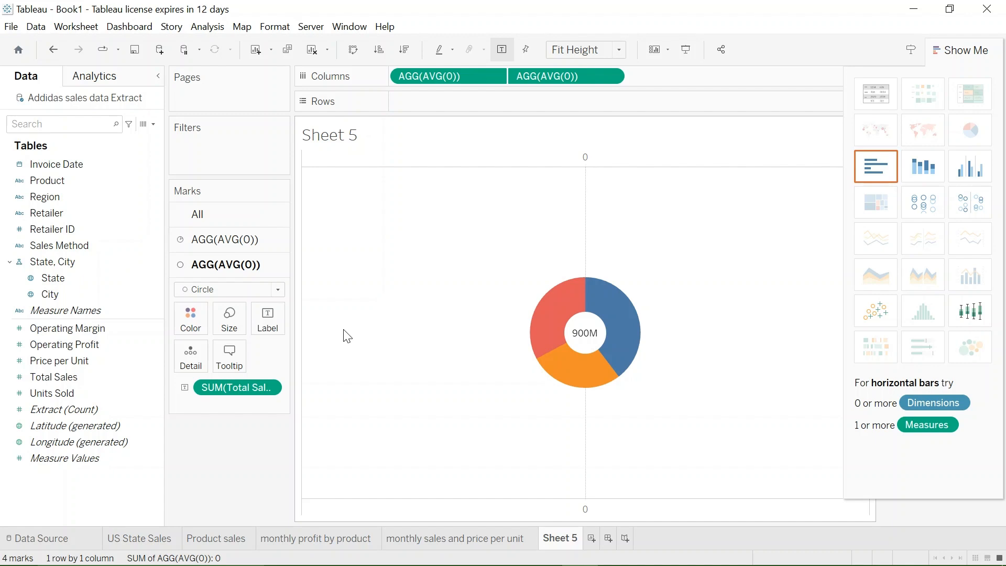
- Label the slices of the pie layer with the Sales Method field
{"action": "left_click", "coordinate": [245, 240]}
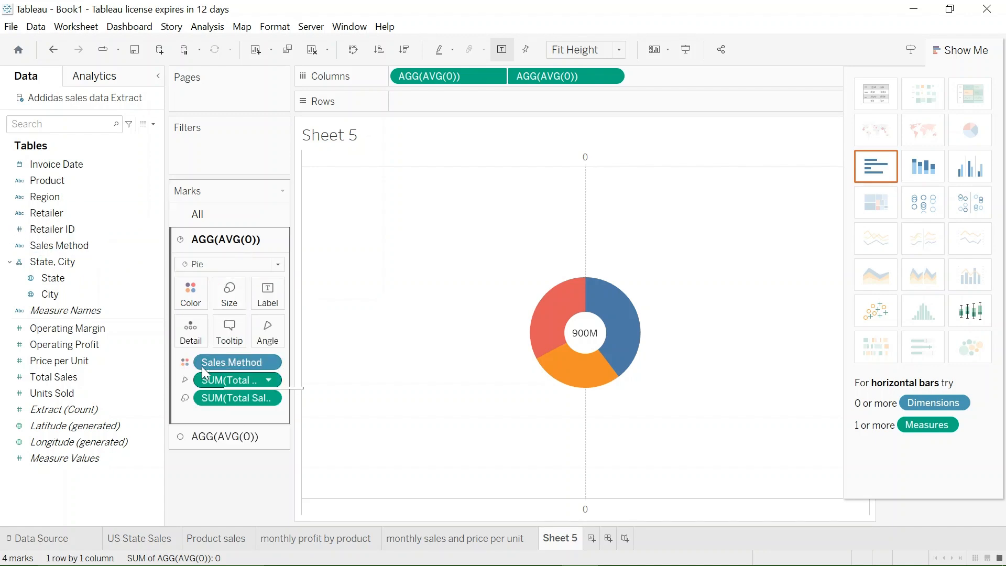
{"action": "left_click_drag", "start_coordinate": [67, 245], "coordinate": [269, 295]}
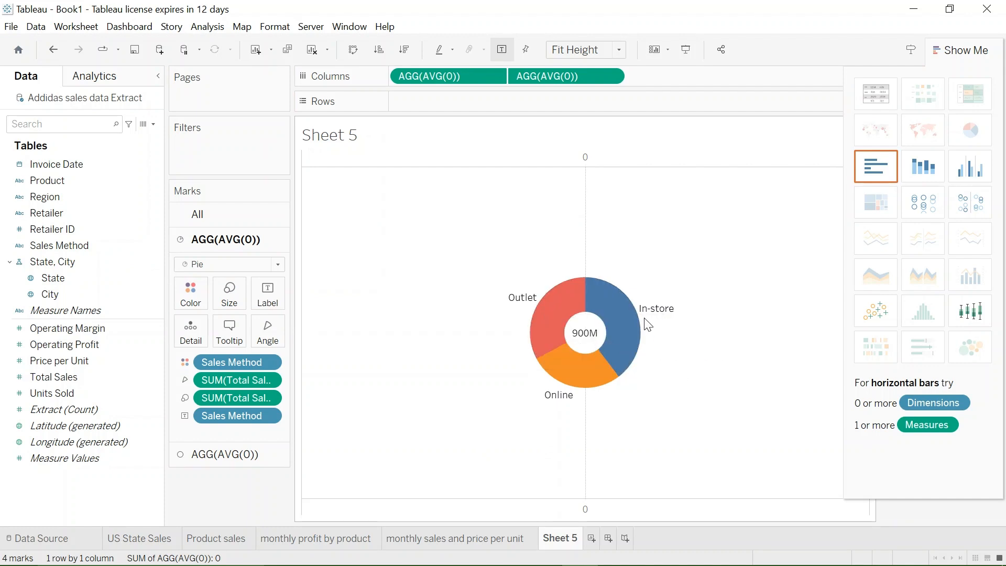
{"action": "mouse_move", "coordinate": [560, 400]}
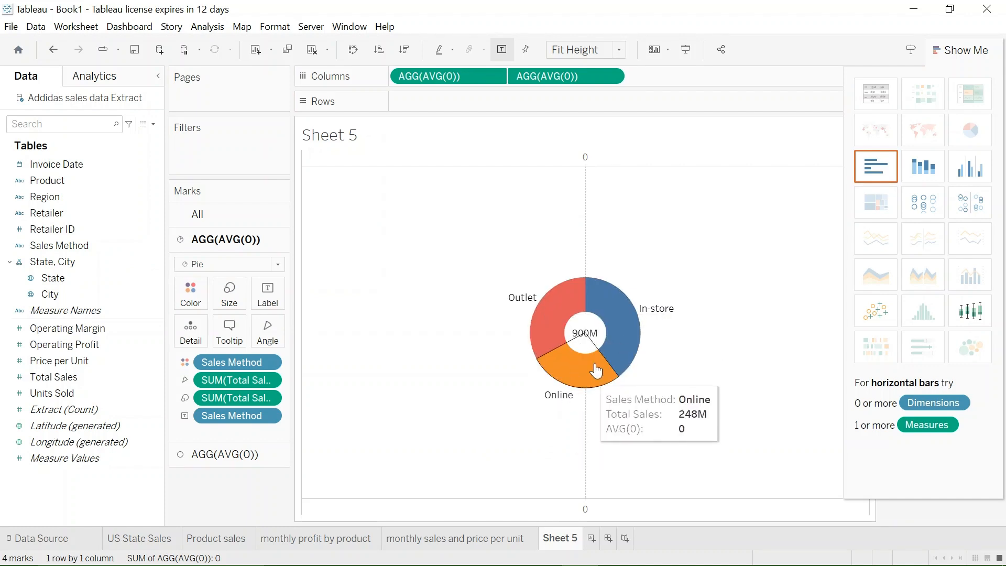
{"action": "mouse_move", "coordinate": [649, 314]}
{"action": "mouse_move", "coordinate": [522, 304]}
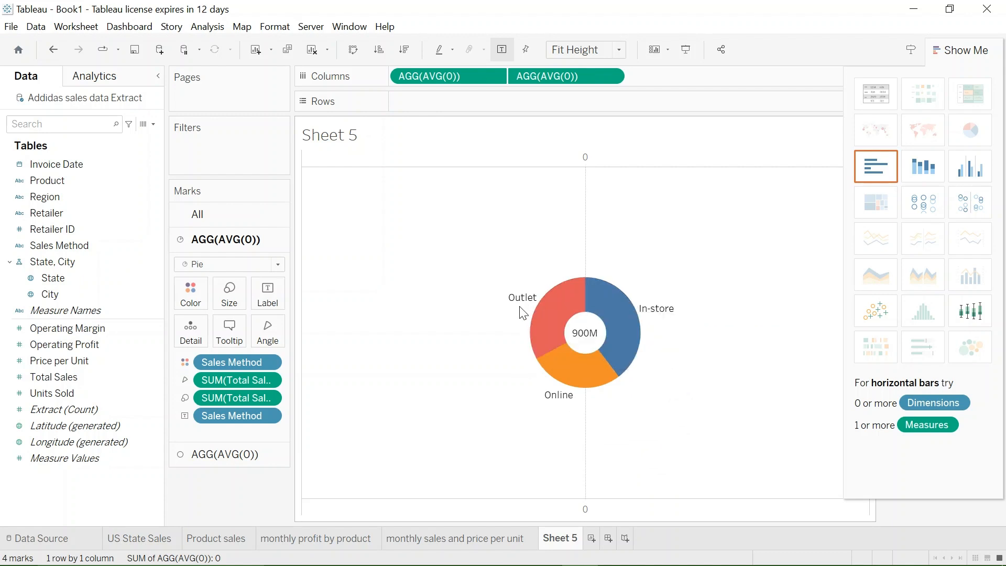
- Sort the pie's Sales Method slices in descending order by the Total Sales field
{"action": "left_click", "coordinate": [270, 363]}
{"action": "key", "text": "Escape"}
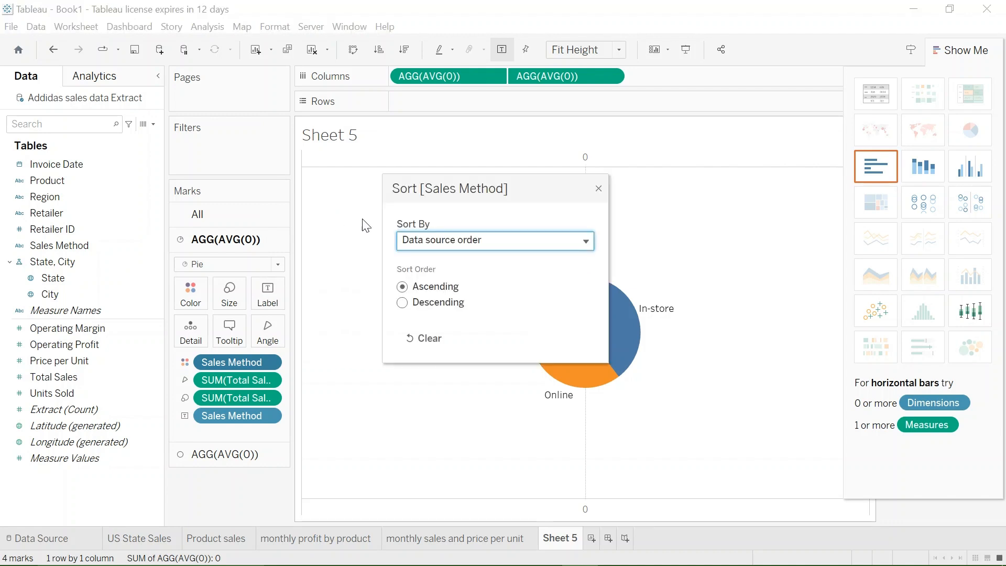
{"action": "left_click", "coordinate": [583, 243]}
{"action": "left_click", "coordinate": [485, 285]}
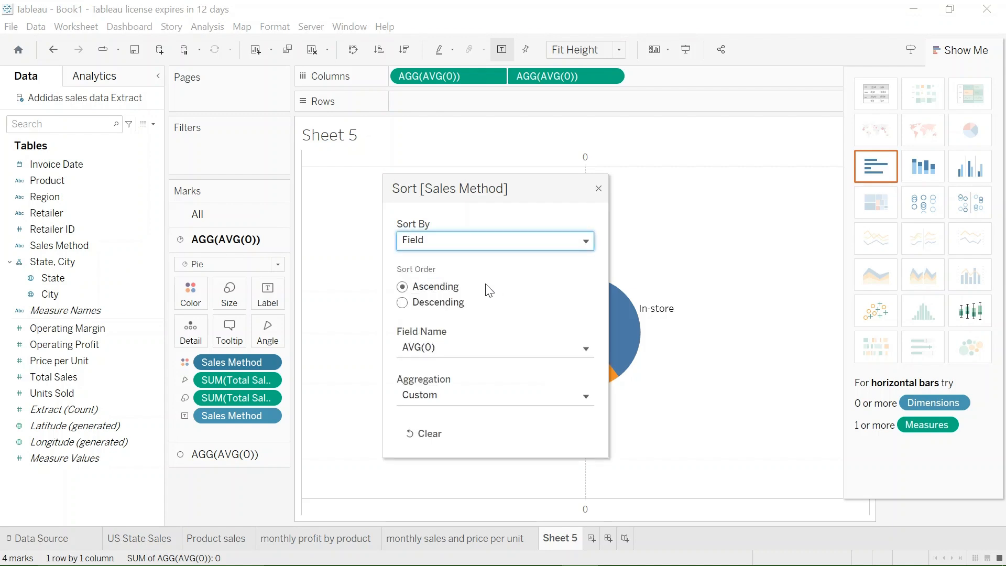
{"action": "left_click", "coordinate": [404, 304]}
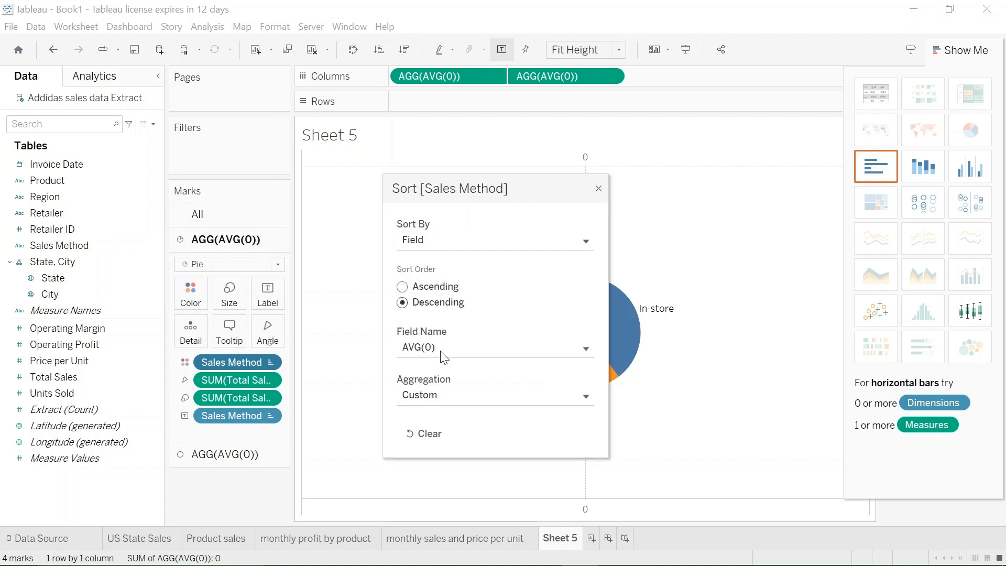
{"action": "left_click", "coordinate": [498, 352]}
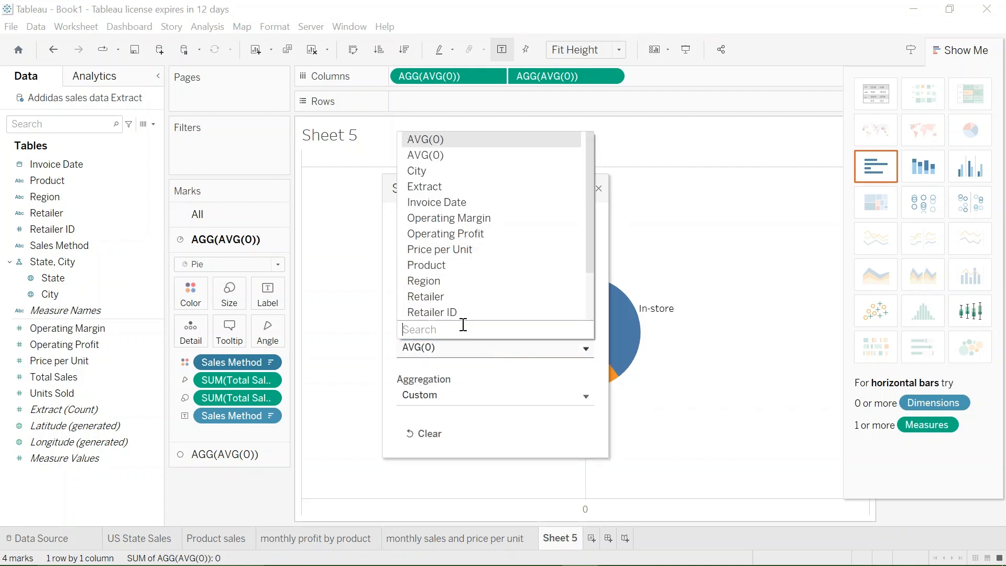
{"action": "scroll", "coordinate": [454, 297], "scroll_direction": "down", "scroll_amount": 2}
{"action": "left_click", "coordinate": [449, 295]}
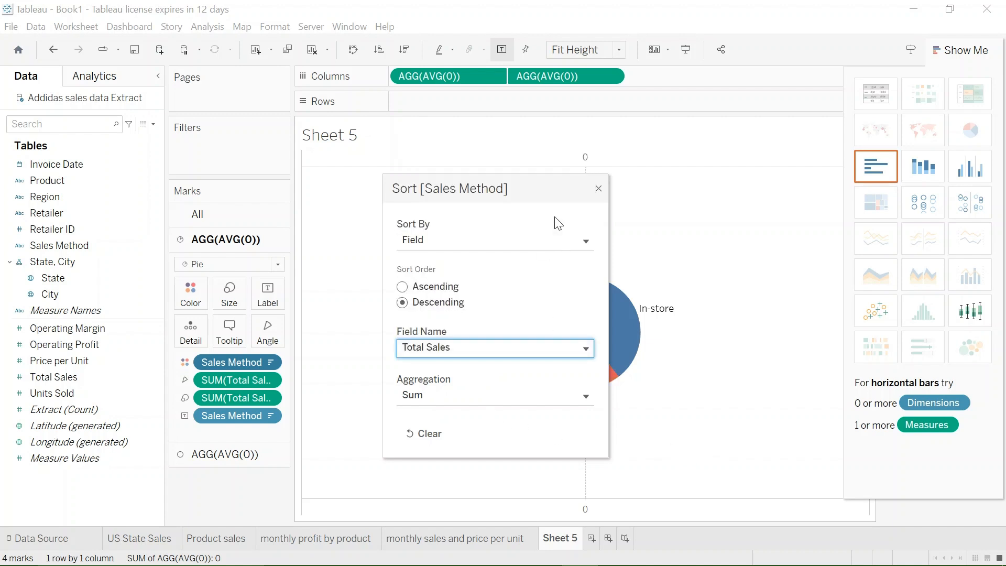
{"action": "left_click", "coordinate": [599, 188]}
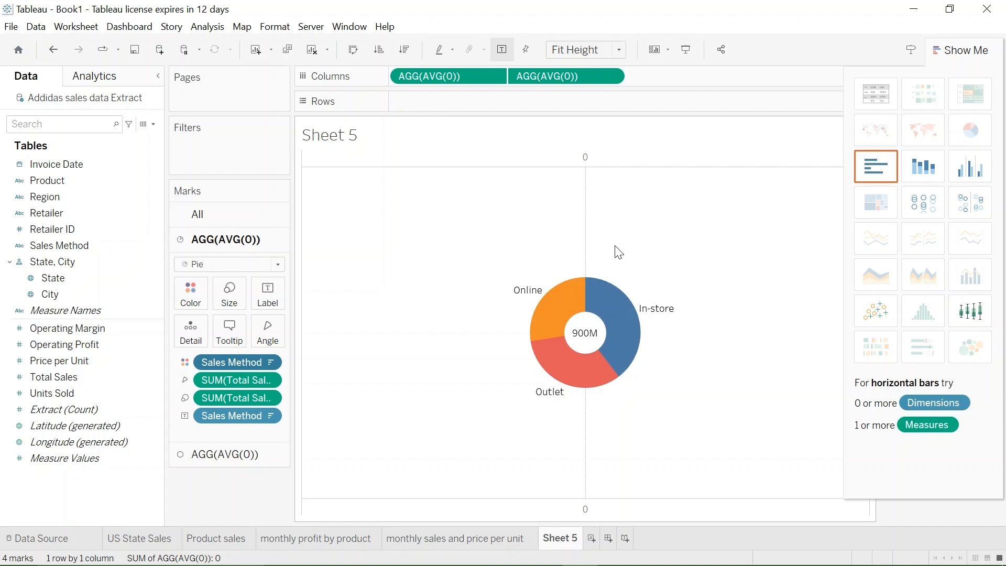
- Format the worksheet's column borders so the column divider's pane line is None
{"action": "right_click", "coordinate": [626, 230]}
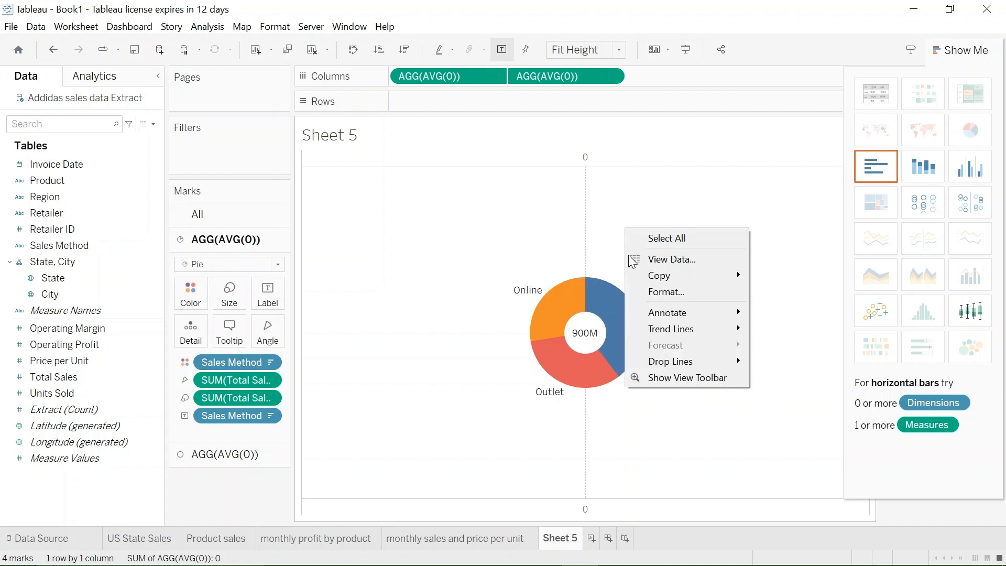
{"action": "left_click", "coordinate": [657, 294]}
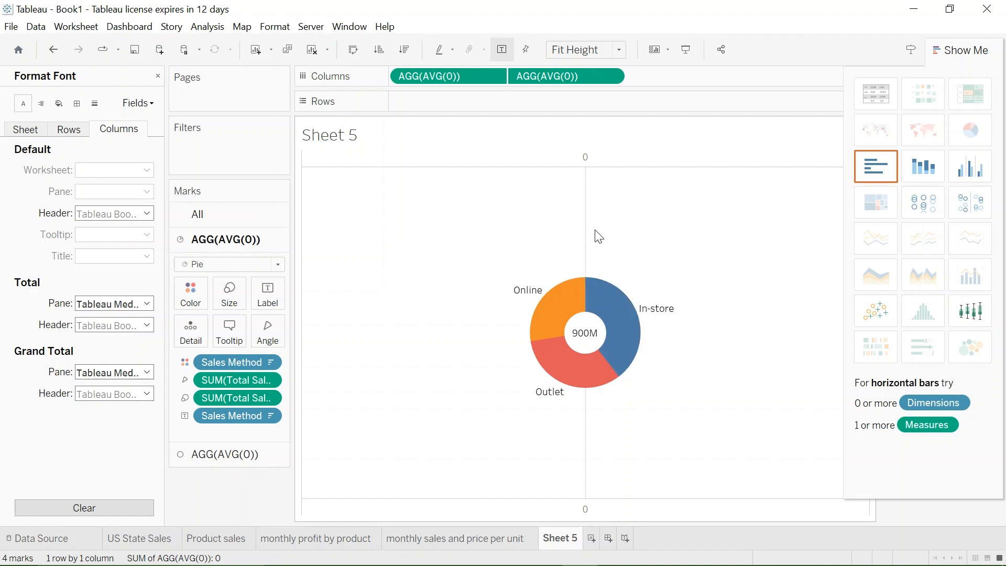
{"action": "left_click", "coordinate": [77, 103]}
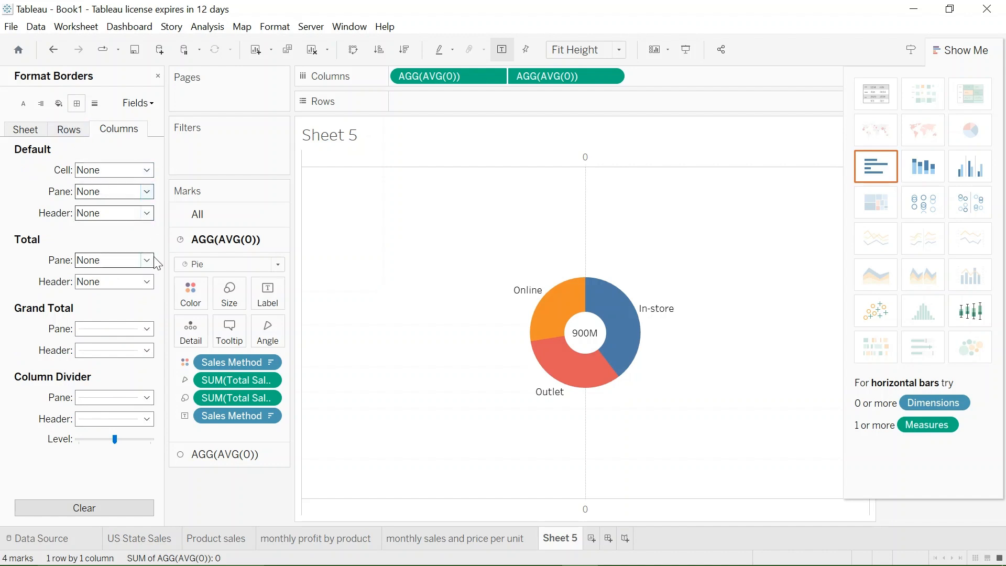
{"action": "left_click", "coordinate": [146, 398]}
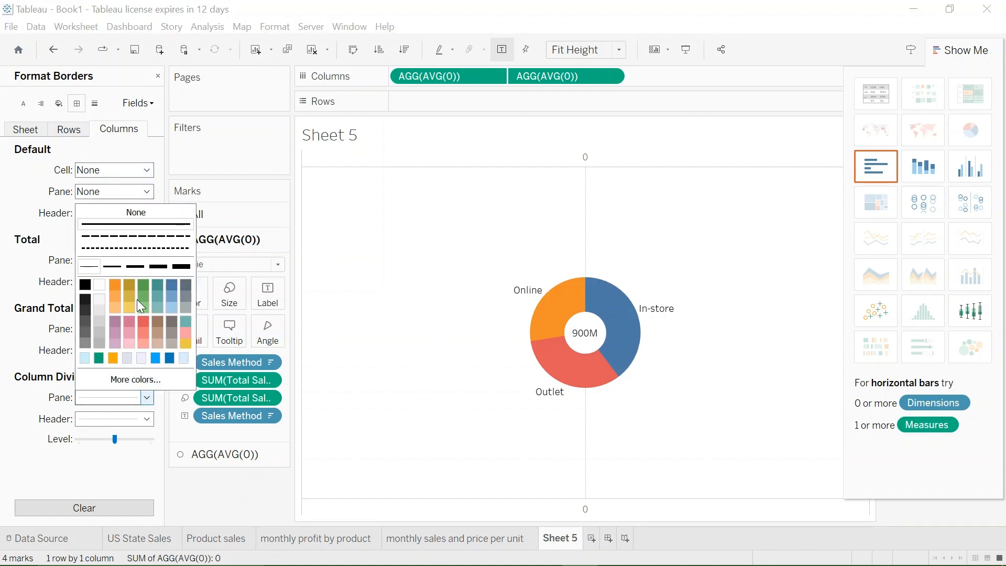
{"action": "left_click", "coordinate": [164, 215]}
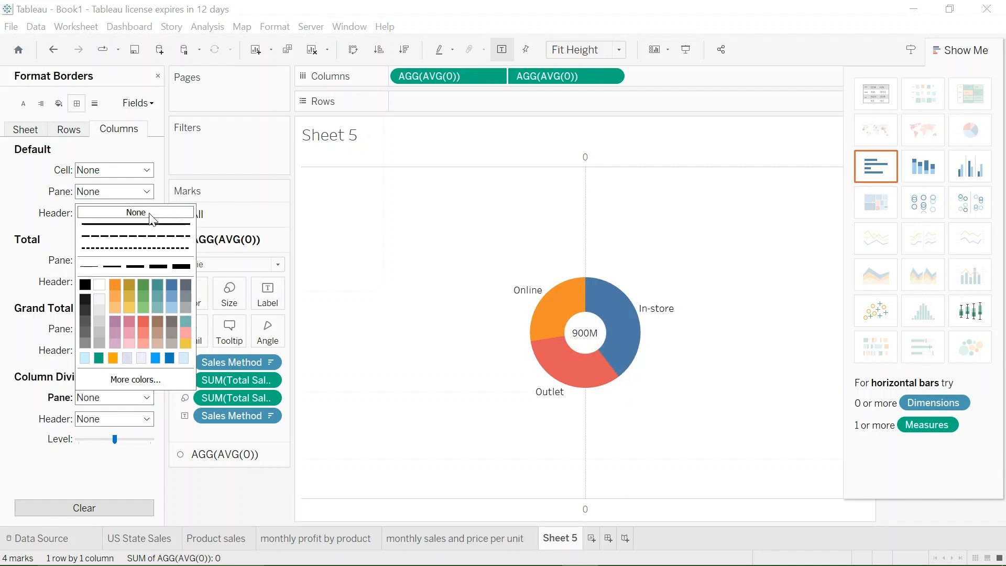
{"action": "left_click", "coordinate": [13, 266]}
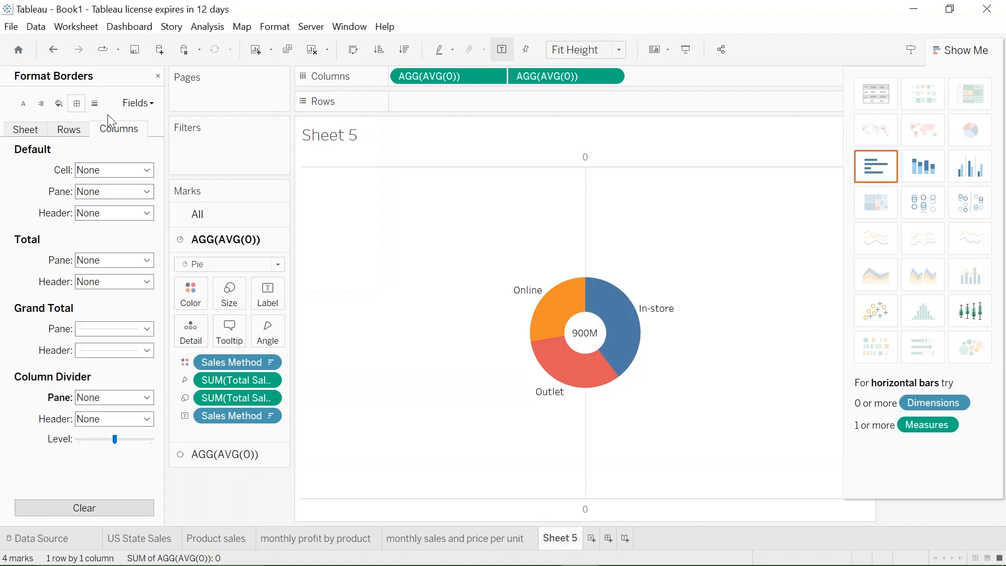
- Set the column grid lines of the donut chart to None
{"action": "left_click", "coordinate": [95, 105]}
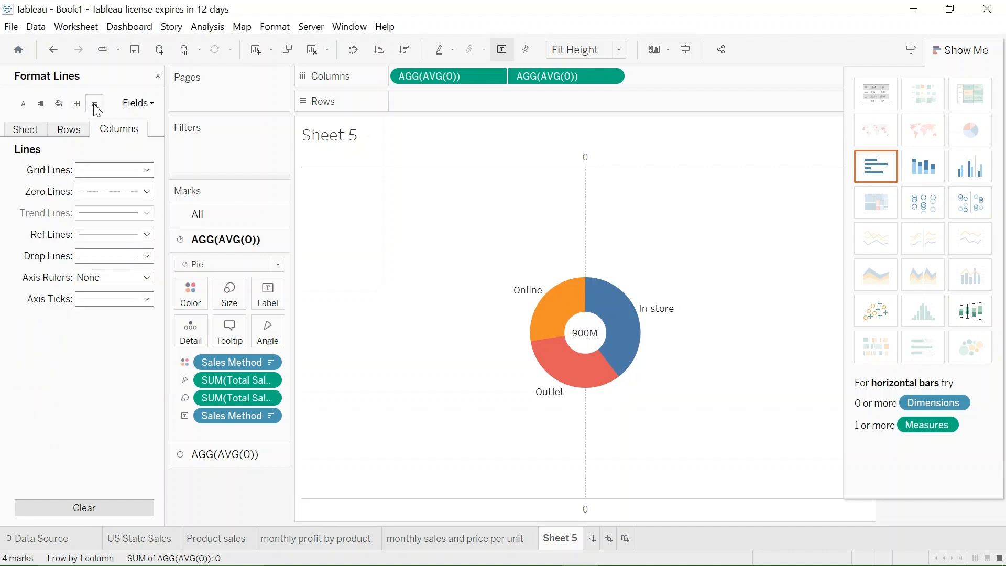
{"action": "left_click", "coordinate": [146, 170]}
{"action": "left_click", "coordinate": [146, 188]}
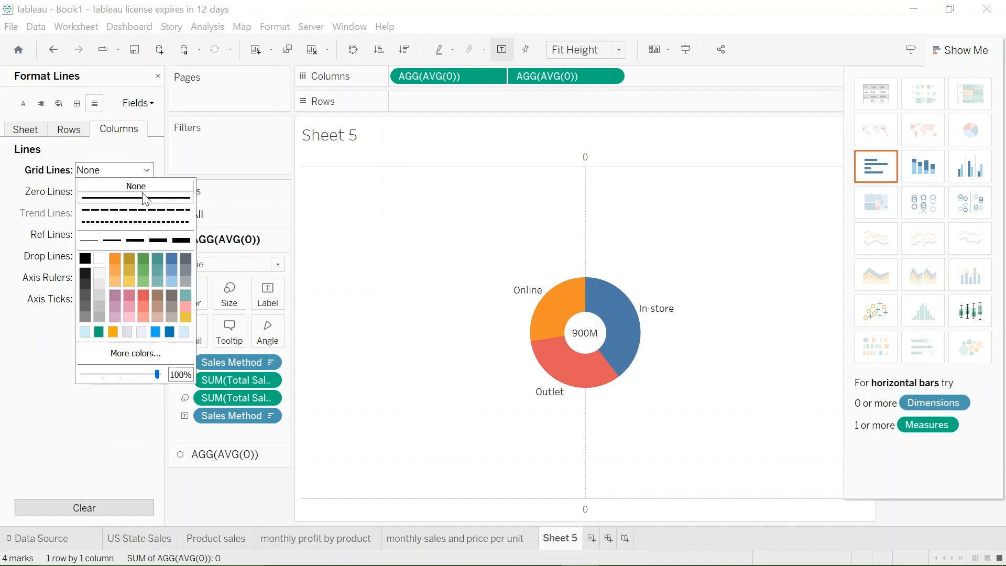
{"action": "left_click", "coordinate": [61, 404]}
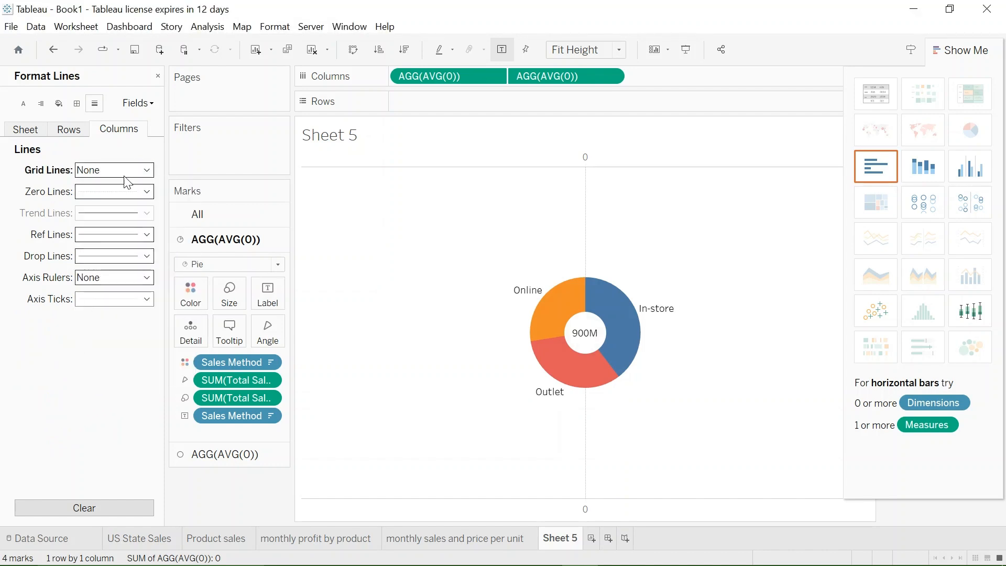
- Set the column borders to None for the Grand Total pane, the default cell and the Total pane
{"action": "left_click", "coordinate": [77, 104]}
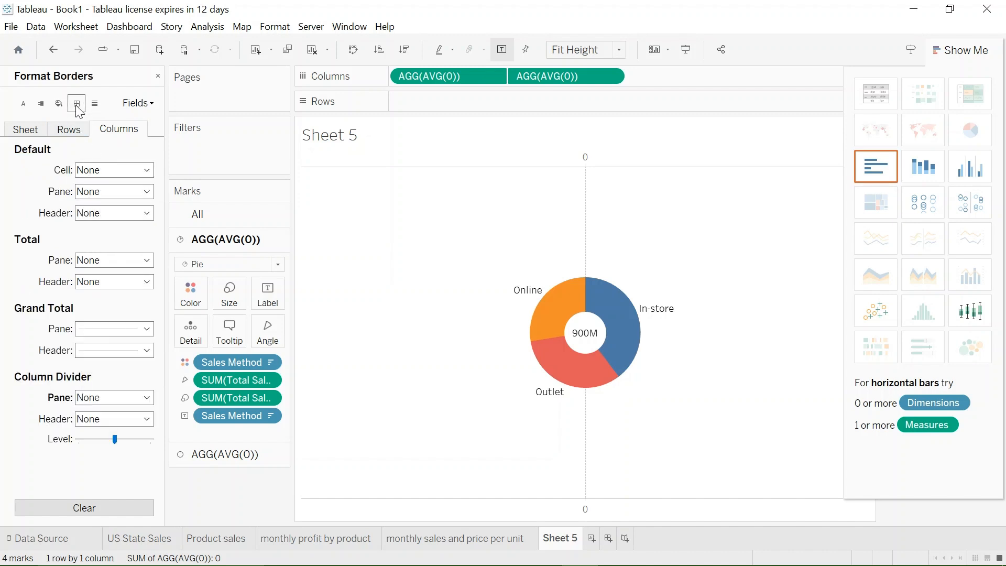
{"action": "left_click", "coordinate": [149, 331]}
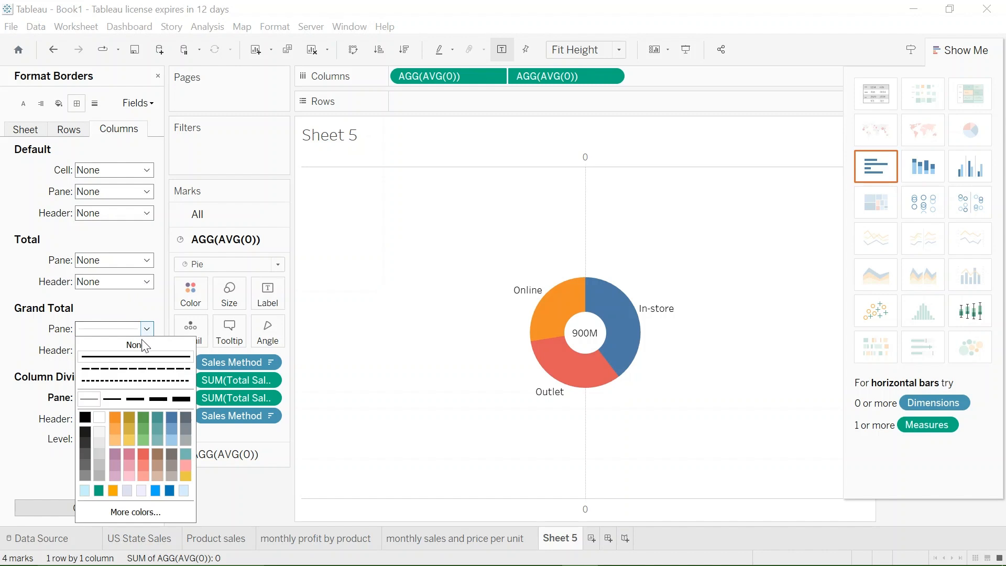
{"action": "left_click", "coordinate": [138, 346]}
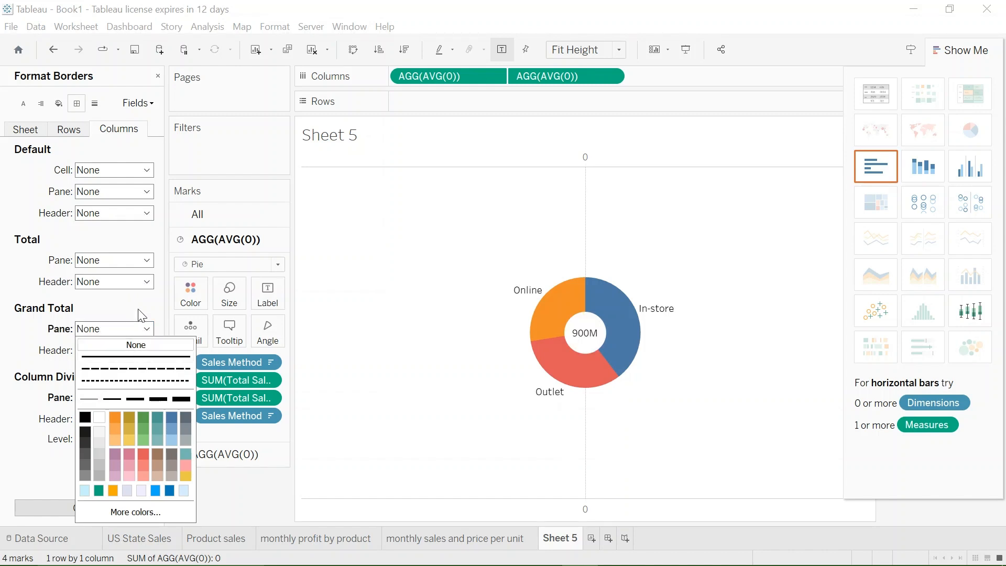
{"action": "left_click", "coordinate": [147, 171]}
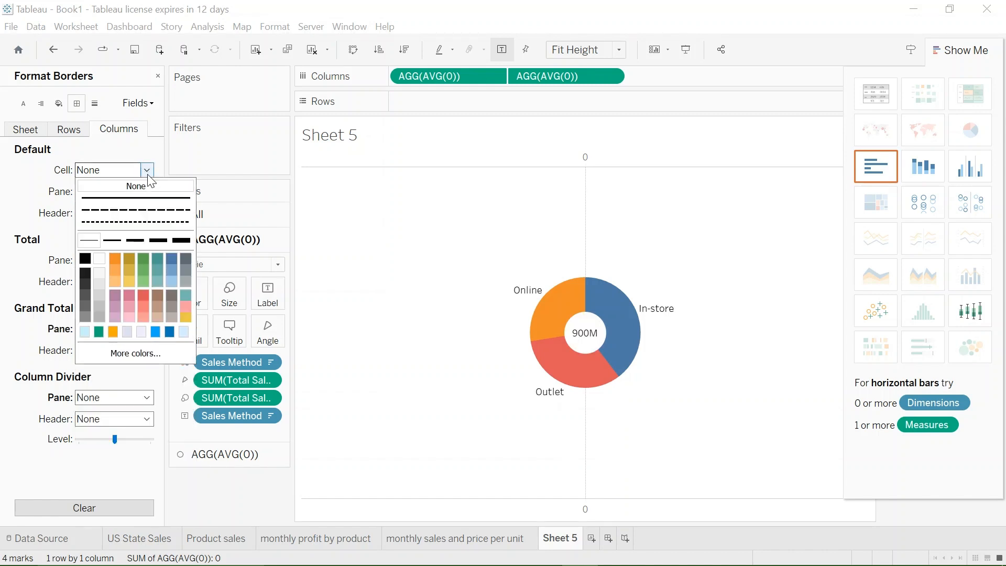
{"action": "left_click", "coordinate": [59, 233]}
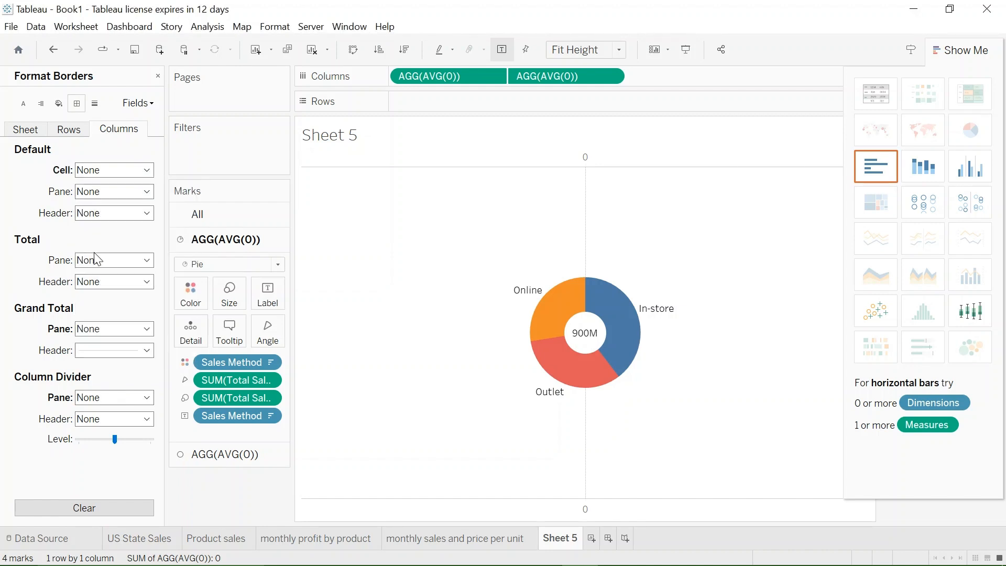
{"action": "left_click", "coordinate": [147, 260]}
{"action": "left_click", "coordinate": [145, 275]}
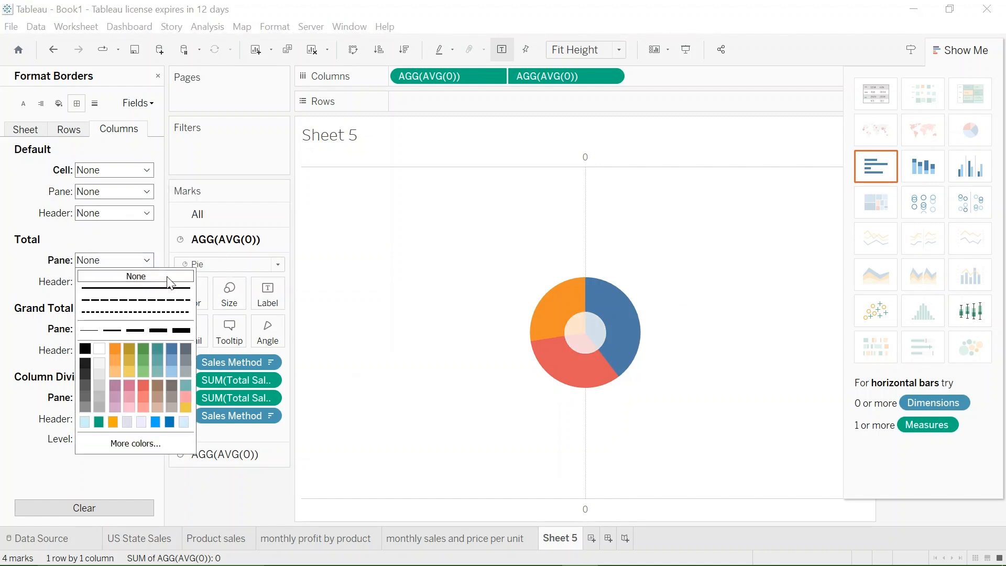
{"action": "left_click", "coordinate": [779, 432]}
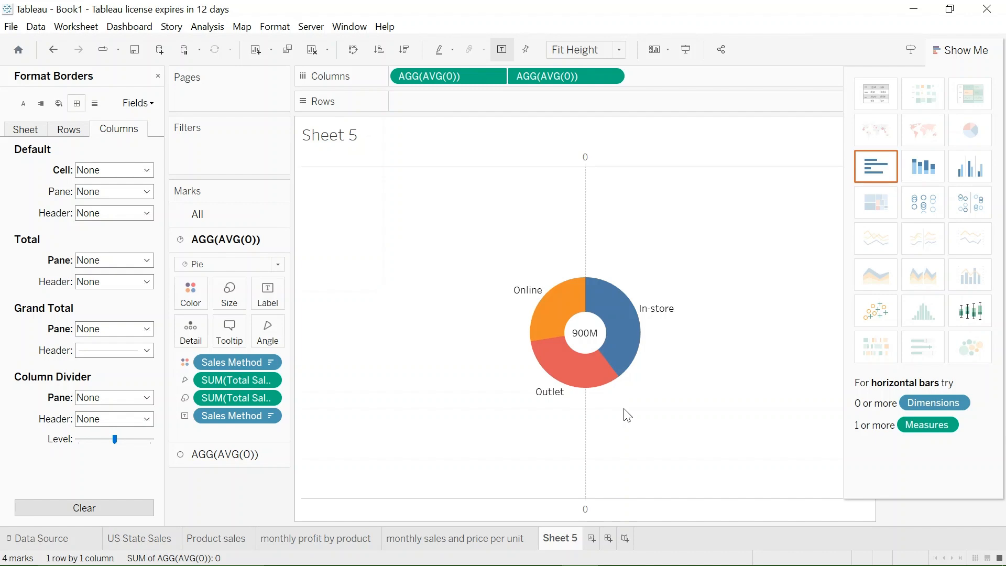
- Rename the Sheet 5 worksheet as "sale method"
{"action": "double_click", "coordinate": [564, 539]}
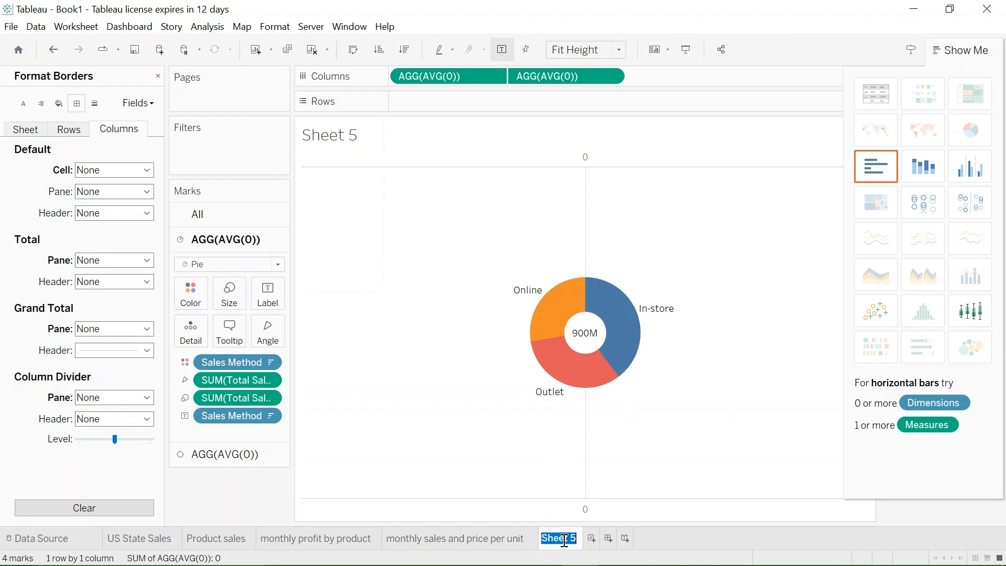
{"action": "mouse_move", "coordinate": [556, 547]}
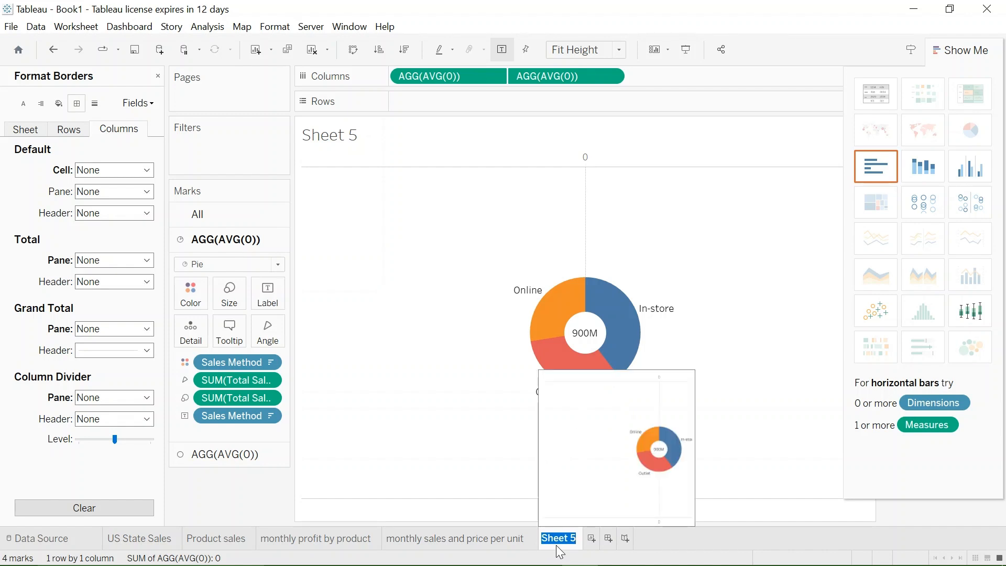
{"action": "type", "text": "sale method"}
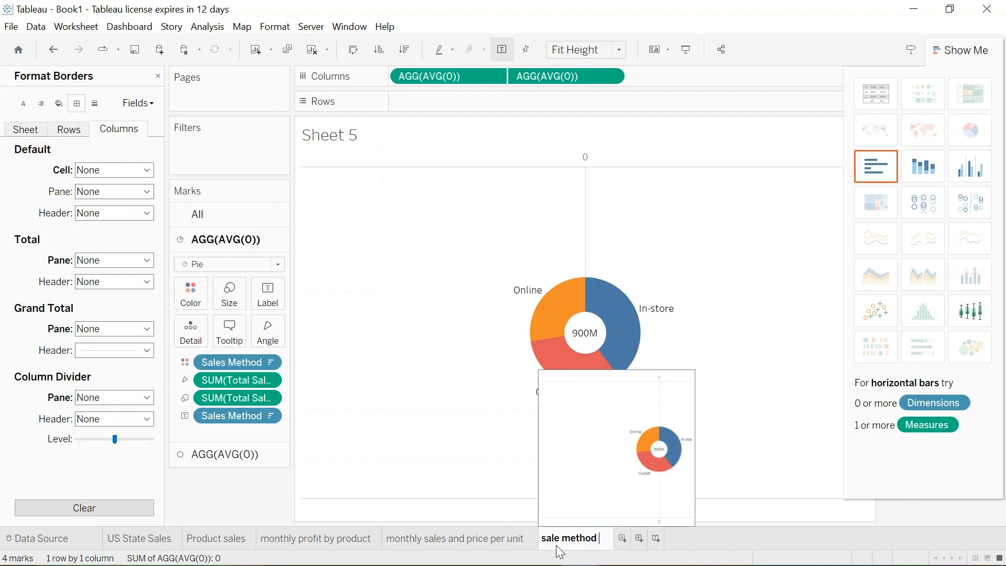
{"action": "left_click", "coordinate": [465, 438]}
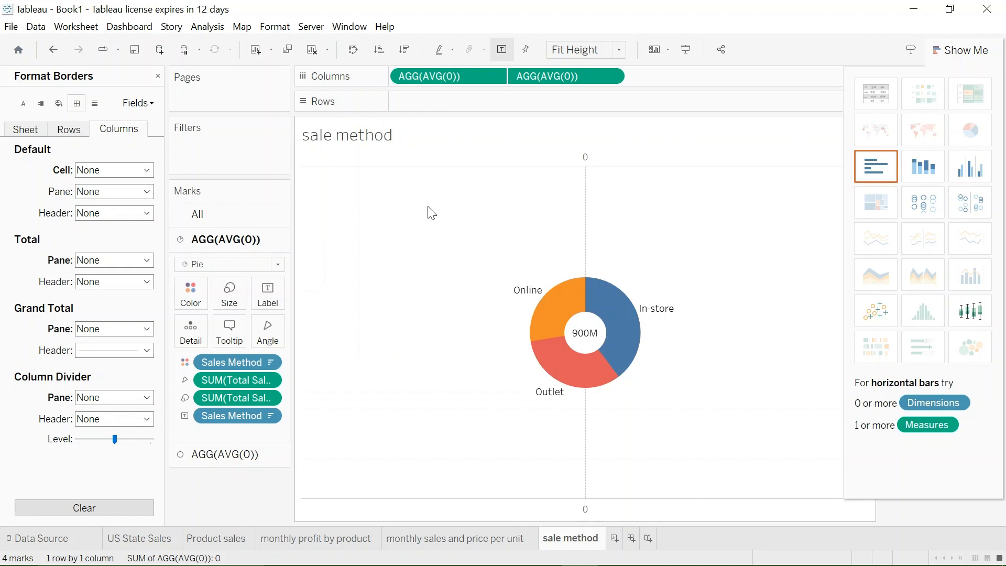
- Create a new worksheet and plot the sum of Total Sales as vertical bars for each Retailer
{"action": "left_click", "coordinate": [615, 539]}
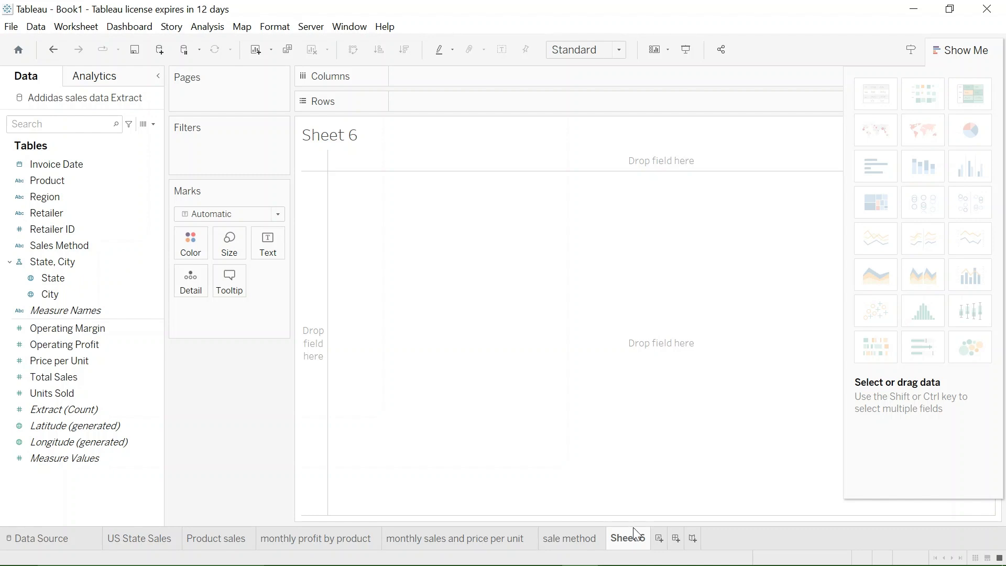
{"action": "mouse_move", "coordinate": [37, 212]}
{"action": "left_mouse_down"}
{"action": "mouse_move", "coordinate": [90, 211]}
{"action": "mouse_move", "coordinate": [515, 81]}
{"action": "mouse_move", "coordinate": [461, 85]}
{"action": "left_mouse_up"}
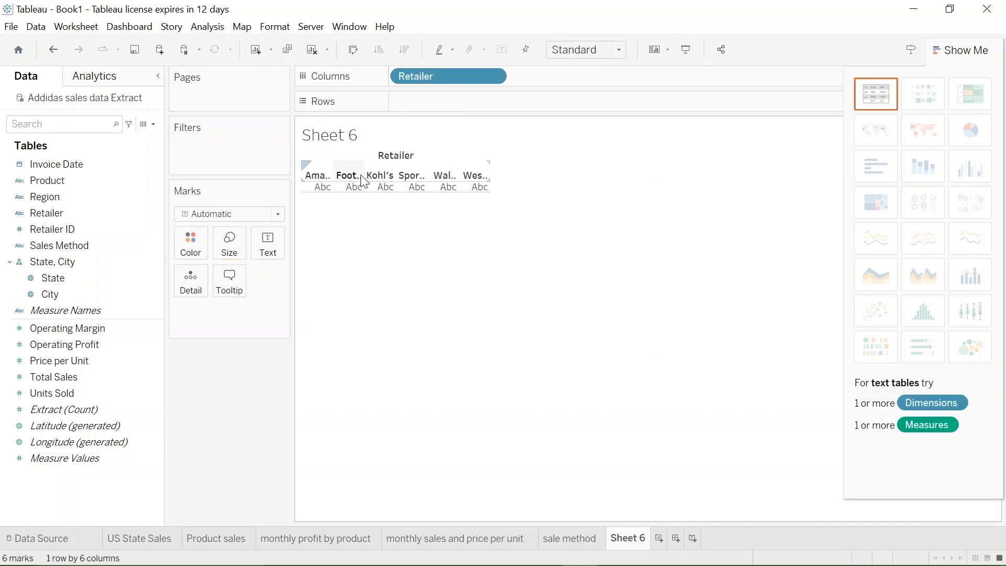
{"action": "left_click", "coordinate": [117, 345]}
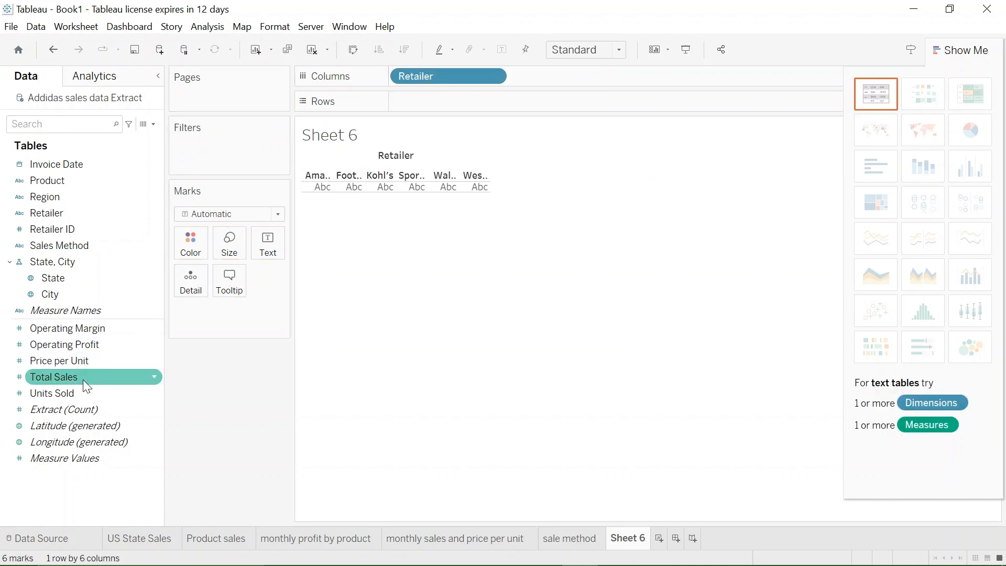
{"action": "left_click_drag", "start_coordinate": [82, 379], "coordinate": [465, 111]}
{"action": "mouse_move", "coordinate": [523, 285]}
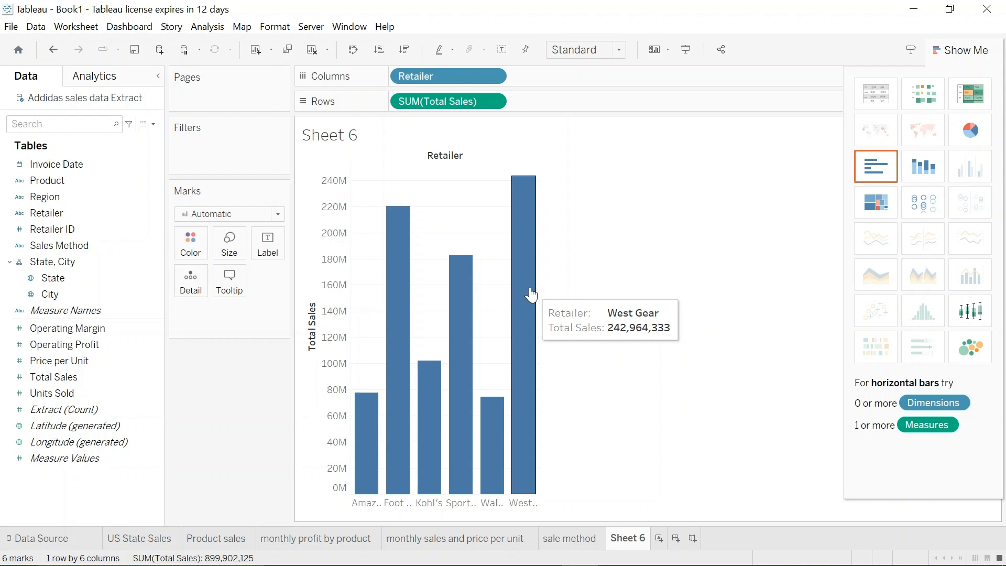
- Color the bars by Retailer and fit the chart to Entire View
{"action": "left_click_drag", "start_coordinate": [64, 211], "coordinate": [187, 235]}
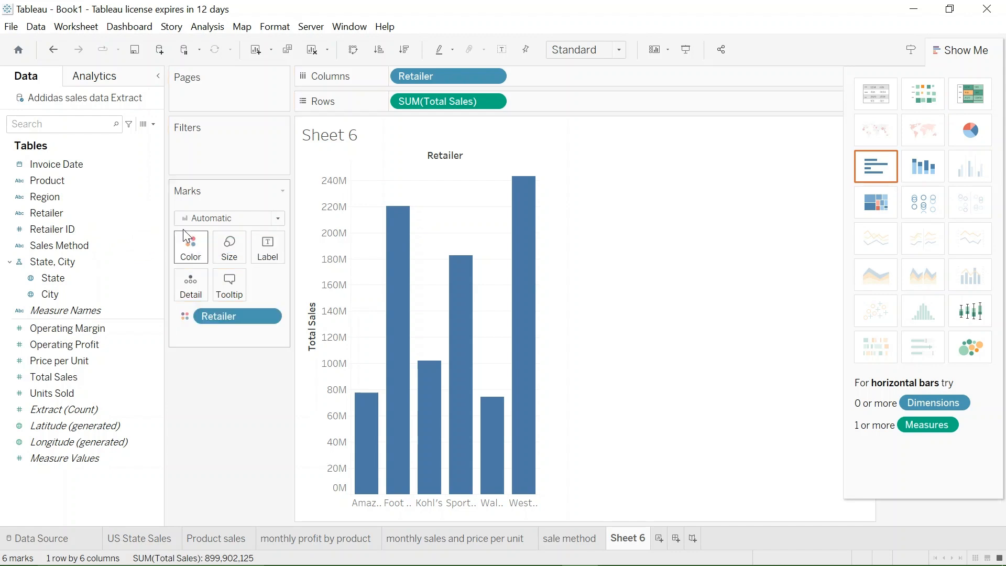
{"action": "left_click", "coordinate": [618, 50]}
{"action": "left_click", "coordinate": [592, 106]}
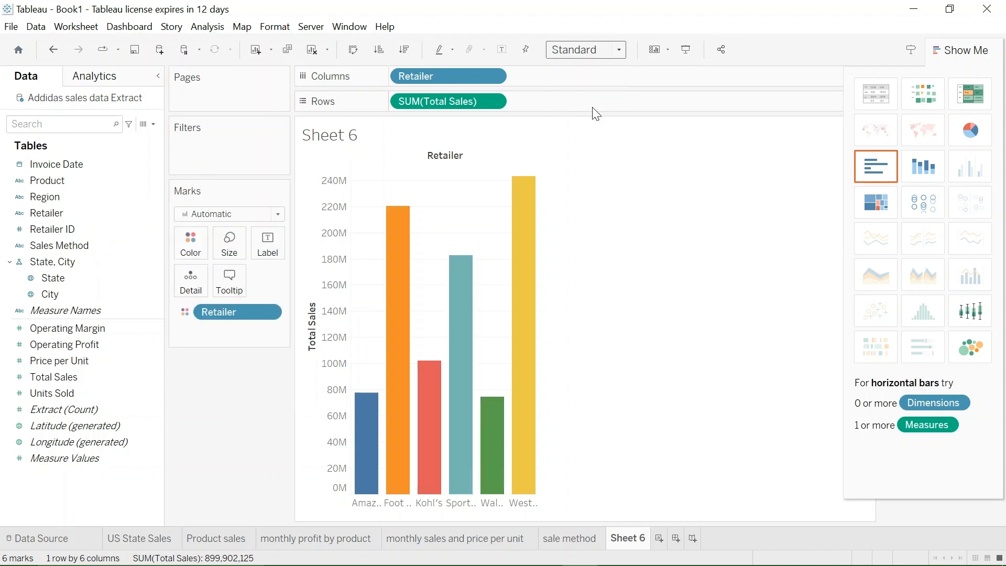
{"action": "mouse_move", "coordinate": [580, 391]}
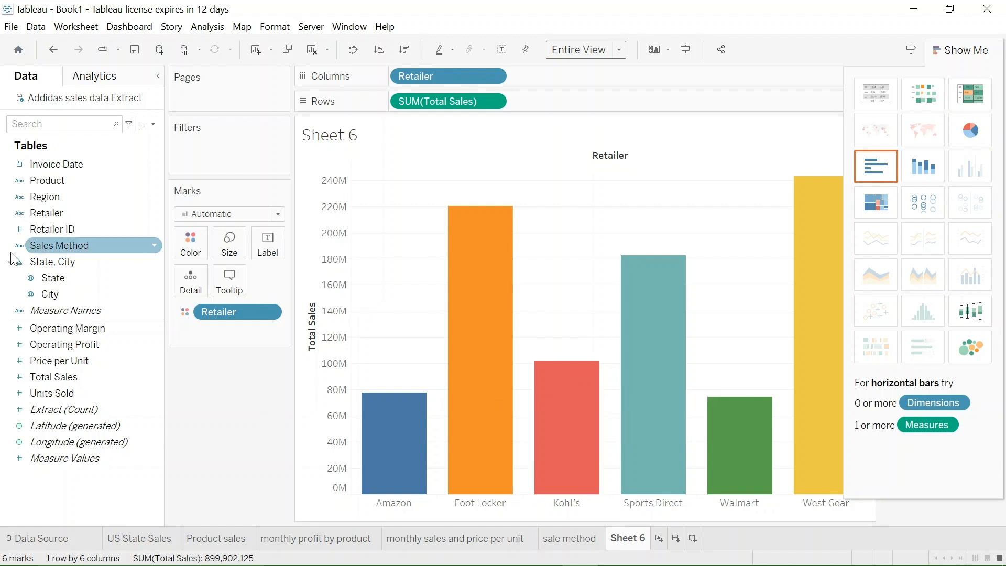
- Label the bars with Total Sales, formatted as a custom number with 0 decimal places in millions
{"action": "left_click_drag", "start_coordinate": [60, 375], "coordinate": [269, 242]}
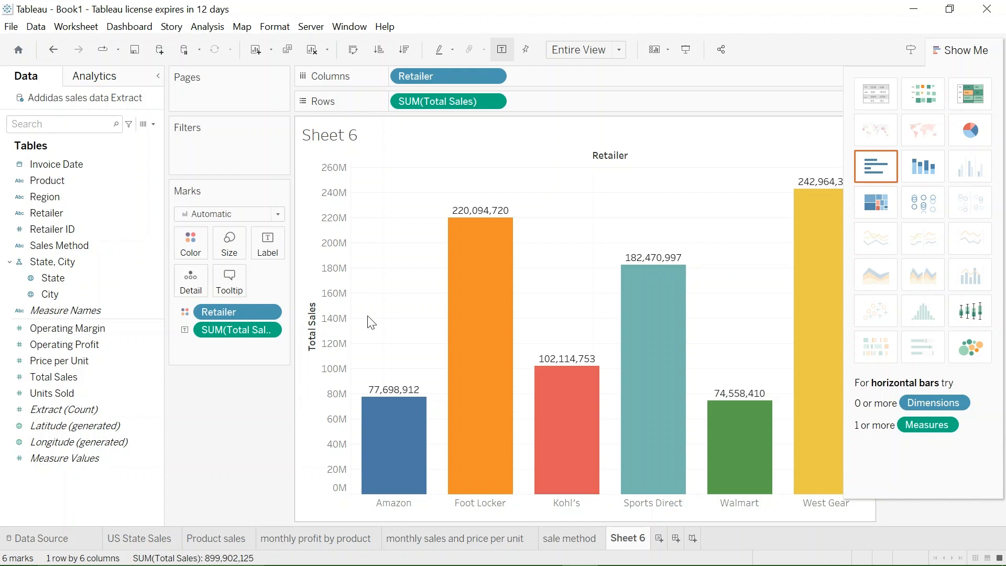
{"action": "left_click", "coordinate": [261, 331]}
{"action": "left_click", "coordinate": [301, 136]}
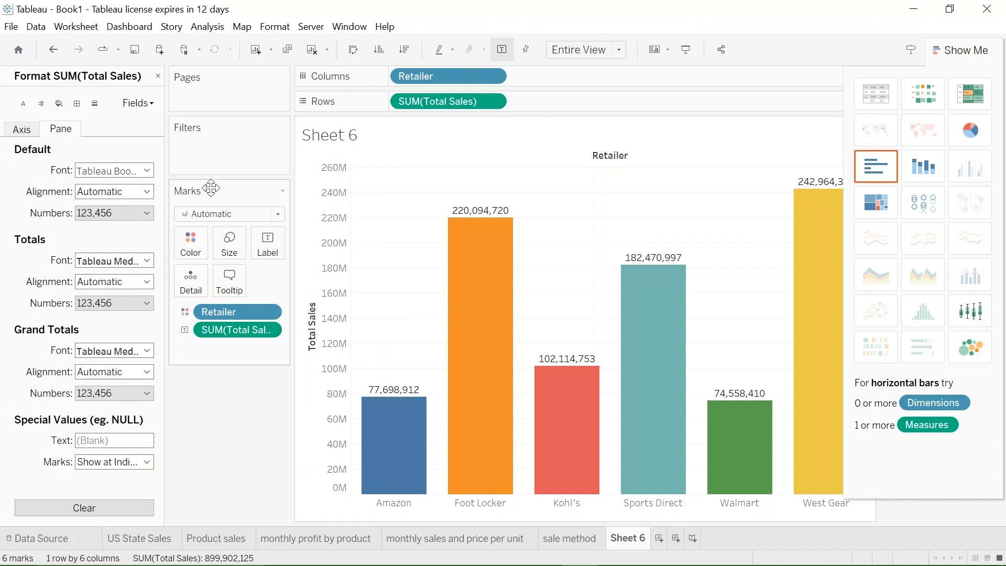
{"action": "left_click", "coordinate": [147, 215]}
{"action": "left_click", "coordinate": [120, 256]}
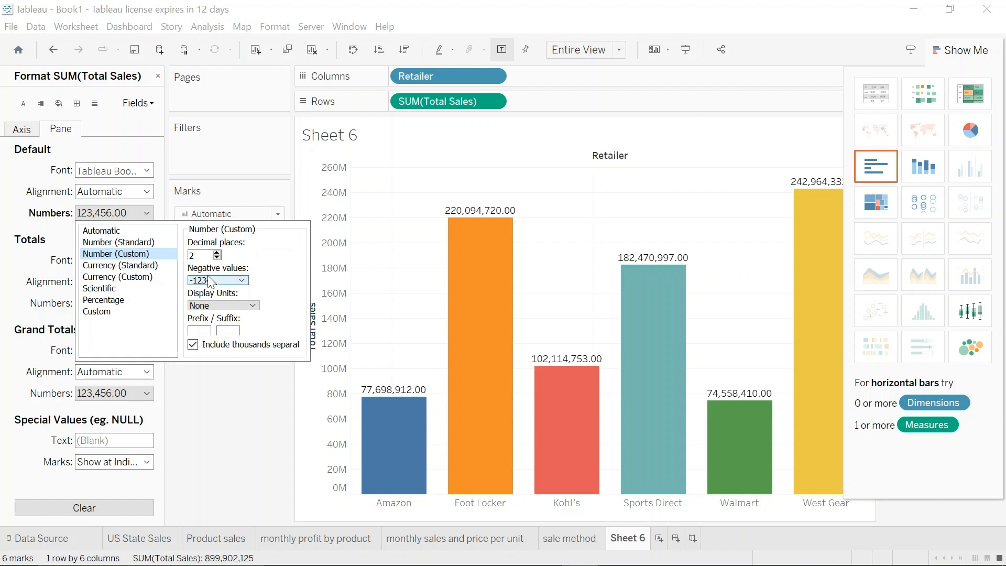
{"action": "left_click", "coordinate": [217, 258]}
{"action": "type", "text": "0"}
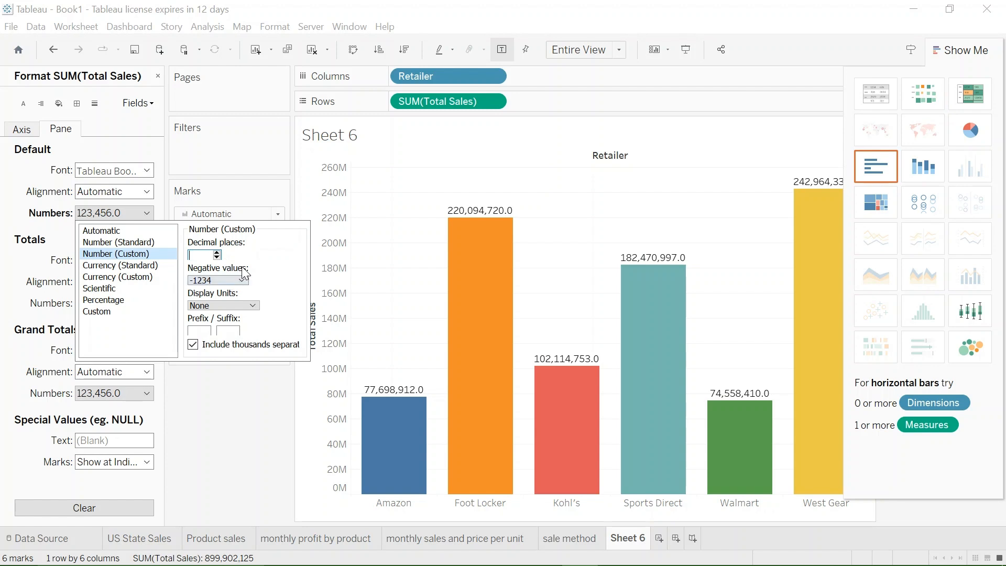
{"action": "left_click", "coordinate": [247, 306]}
{"action": "left_click", "coordinate": [225, 333]}
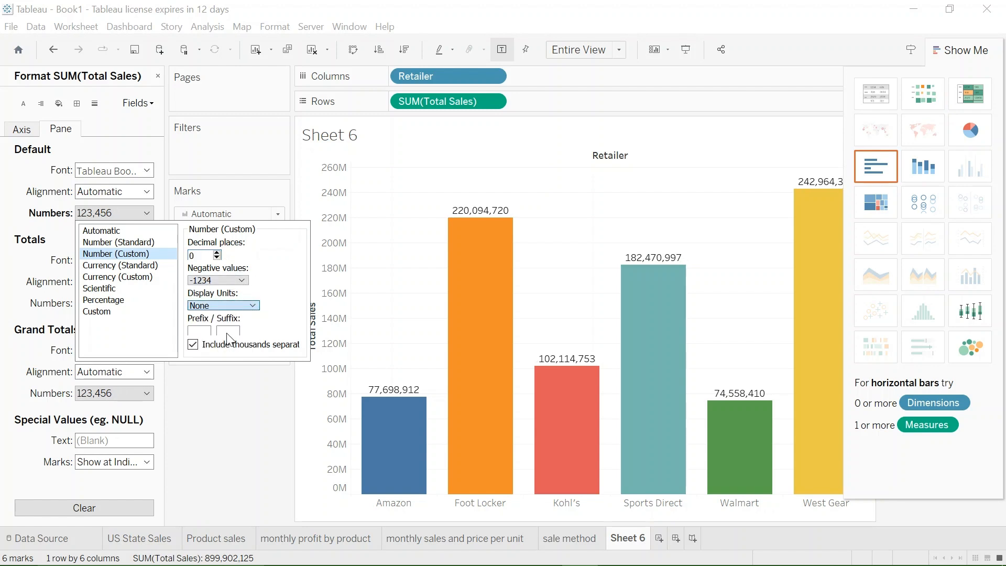
{"action": "left_click", "coordinate": [405, 348]}
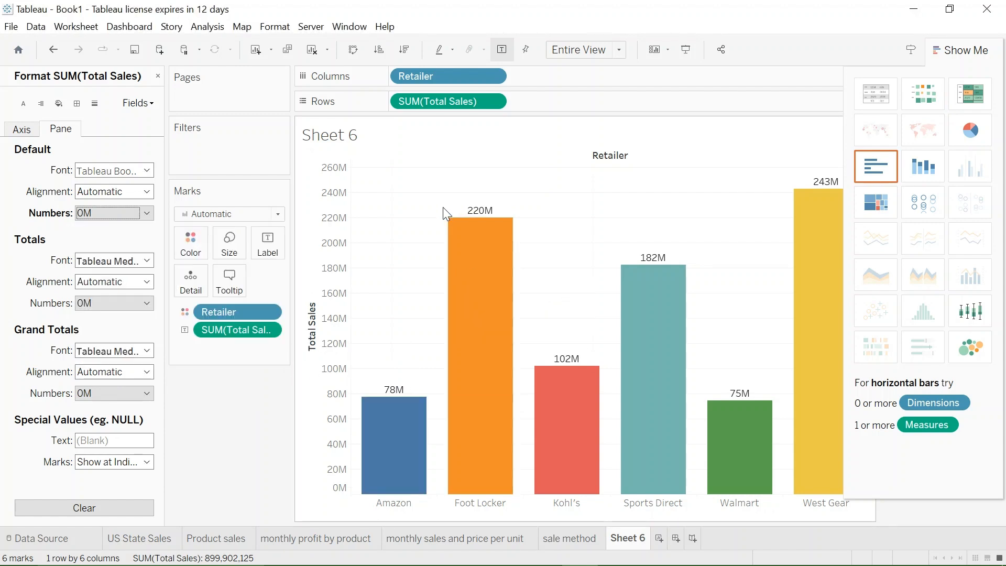
- Change the worksheet's displayed title to "Retailer Sales"
{"action": "left_click", "coordinate": [346, 135]}
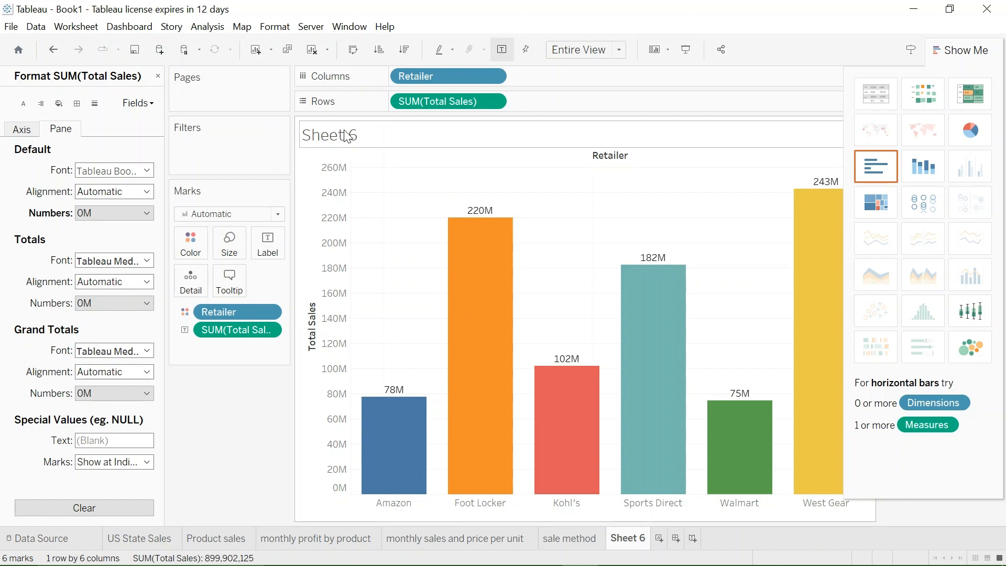
{"action": "double_click", "coordinate": [346, 135]}
{"action": "double_click", "coordinate": [336, 244]}
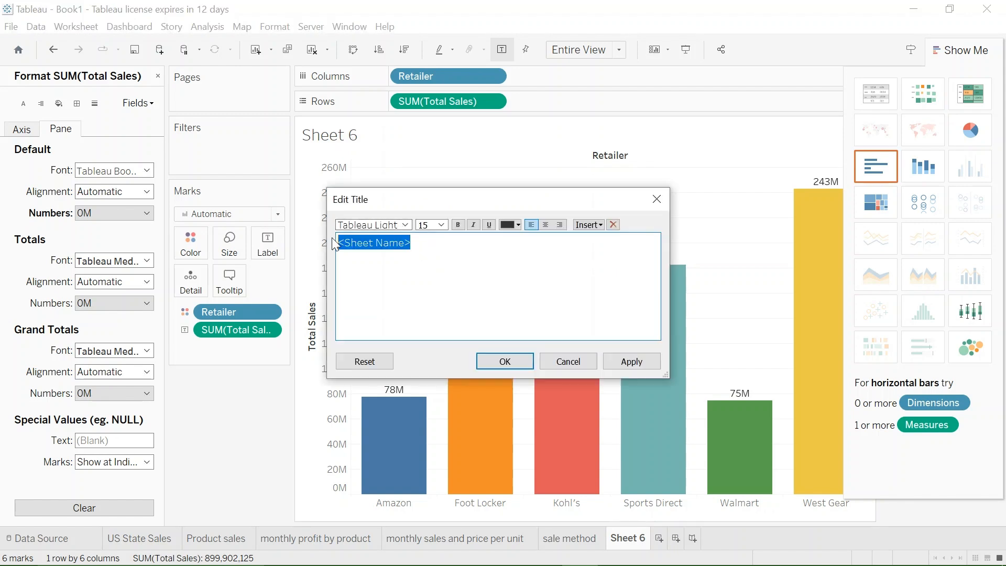
{"action": "type", "text": "Reta"}
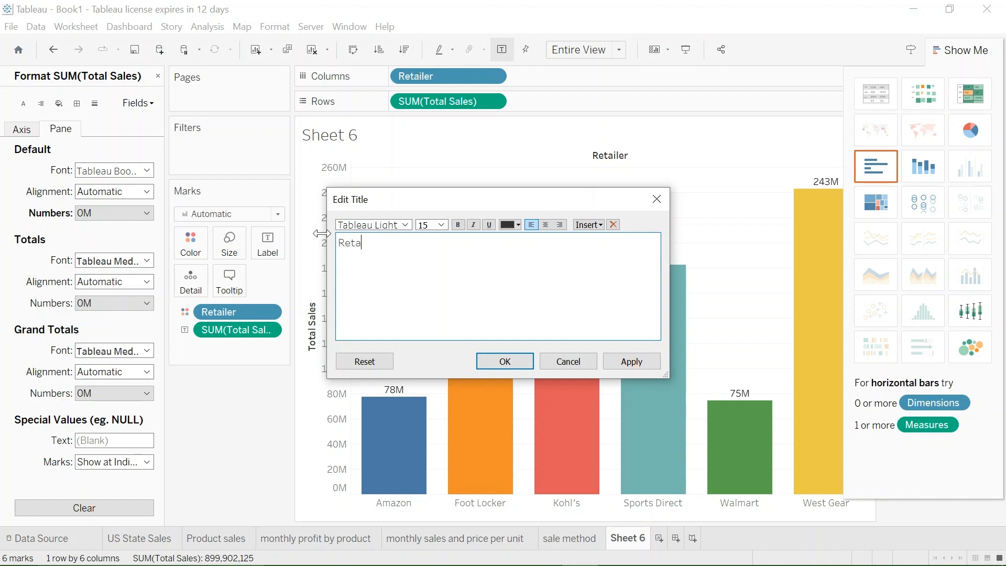
{"action": "type", "text": "ilw"}
{"action": "type", "text": "Sales"}
{"action": "left_click", "coordinate": [622, 359]}
{"action": "left_click", "coordinate": [523, 357]}
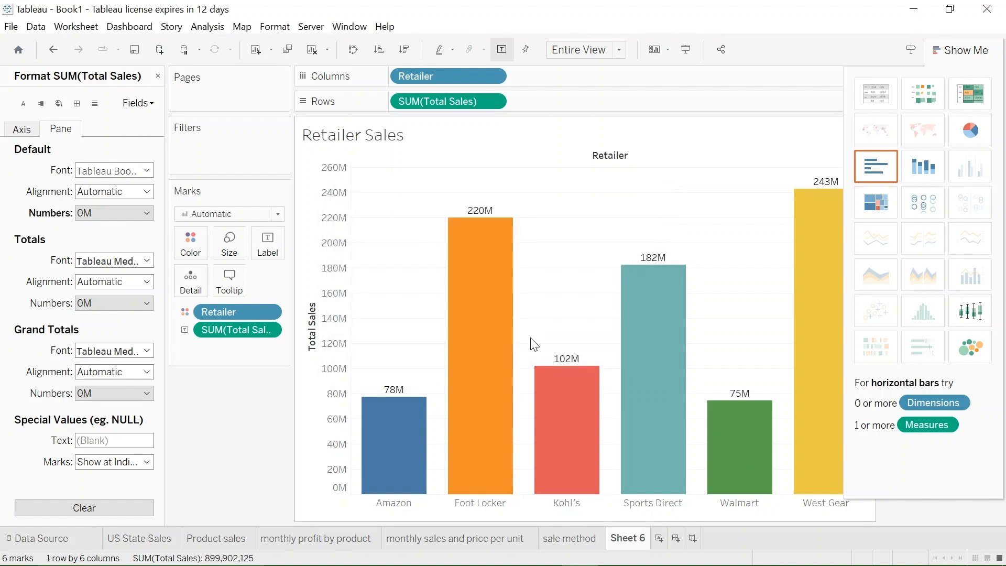
- Hide the Retailer field label above the bars and remove the vertical axis title "Total Sales"
{"action": "right_click", "coordinate": [618, 157]}
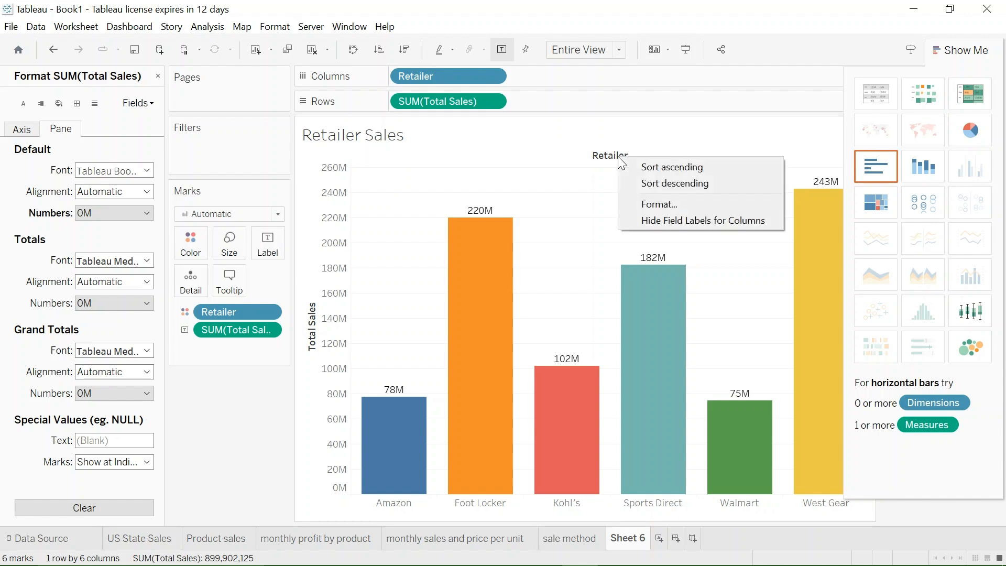
{"action": "left_click", "coordinate": [663, 219]}
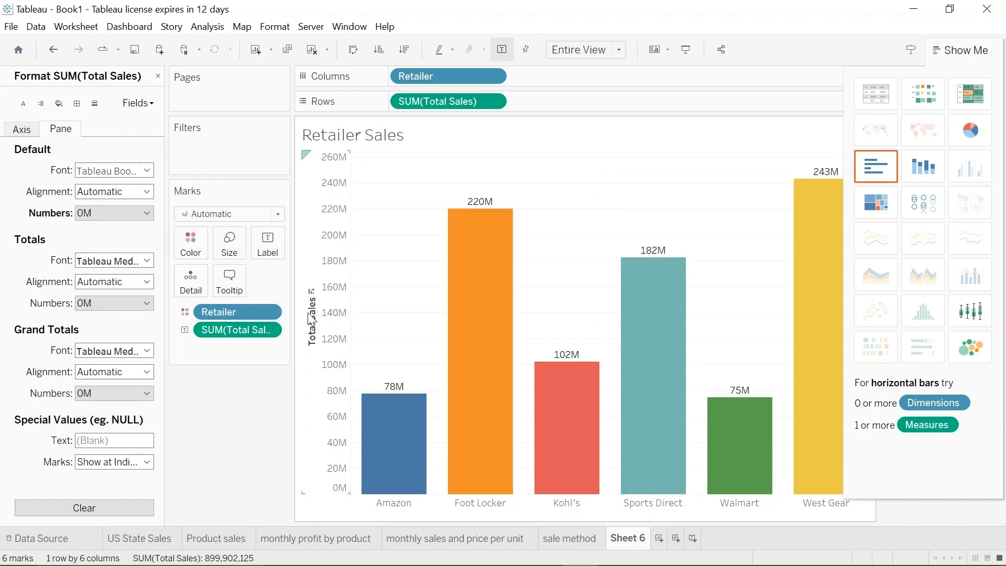
{"action": "right_click", "coordinate": [310, 313]}
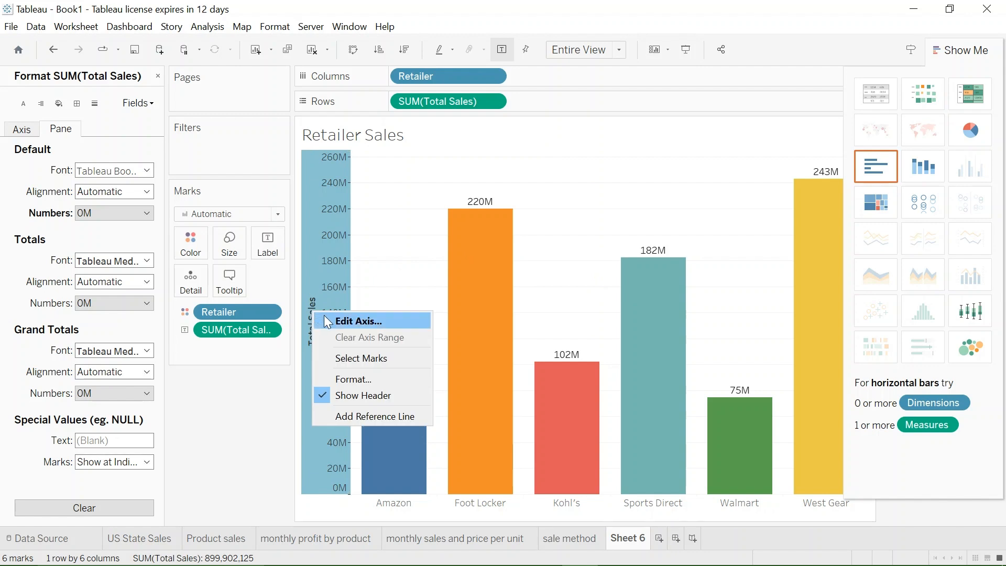
{"action": "left_click", "coordinate": [324, 315]}
{"action": "mouse_move", "coordinate": [503, 317]}
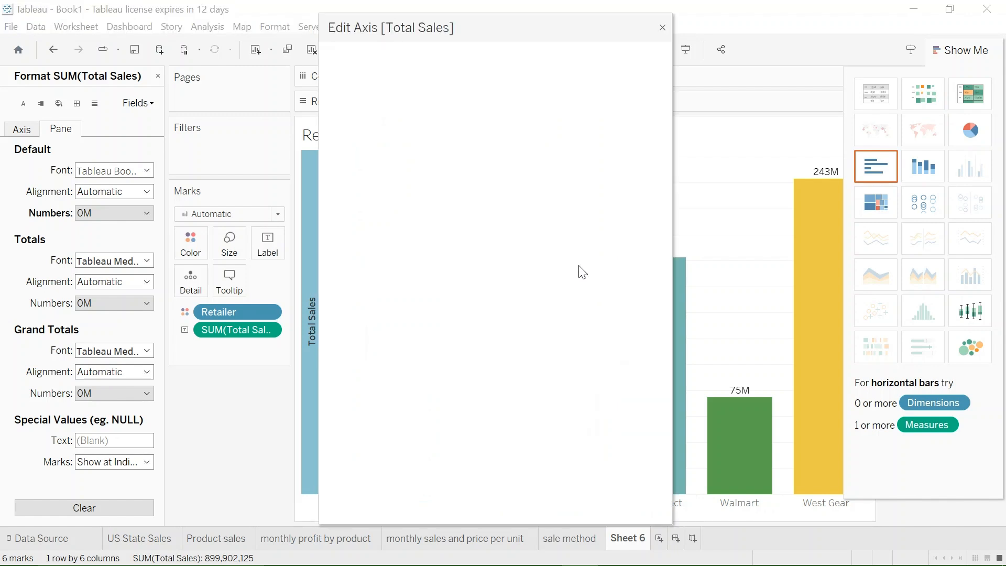
{"action": "left_click_drag", "start_coordinate": [523, 393], "coordinate": [390, 368]}
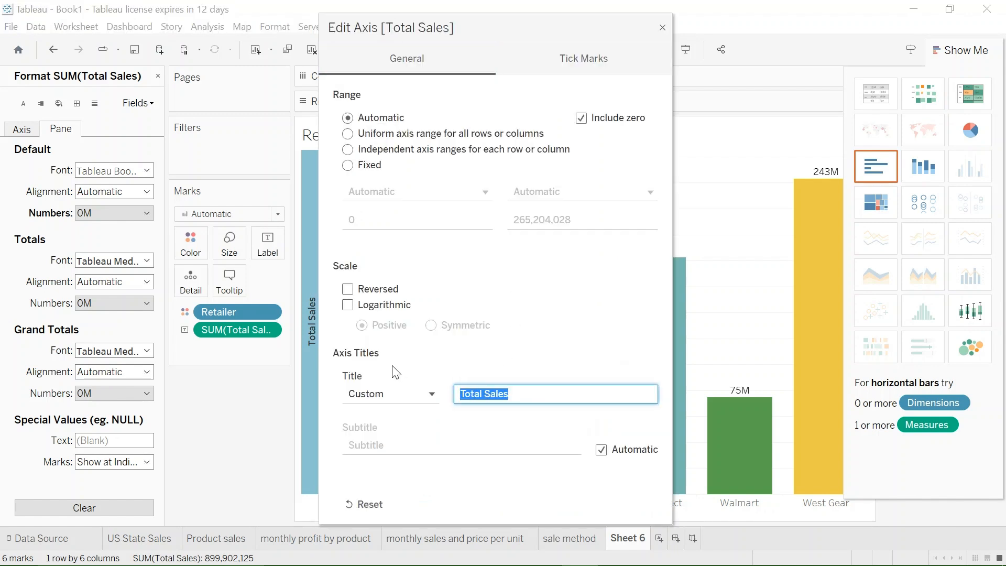
{"action": "key", "text": "BackSpace"}
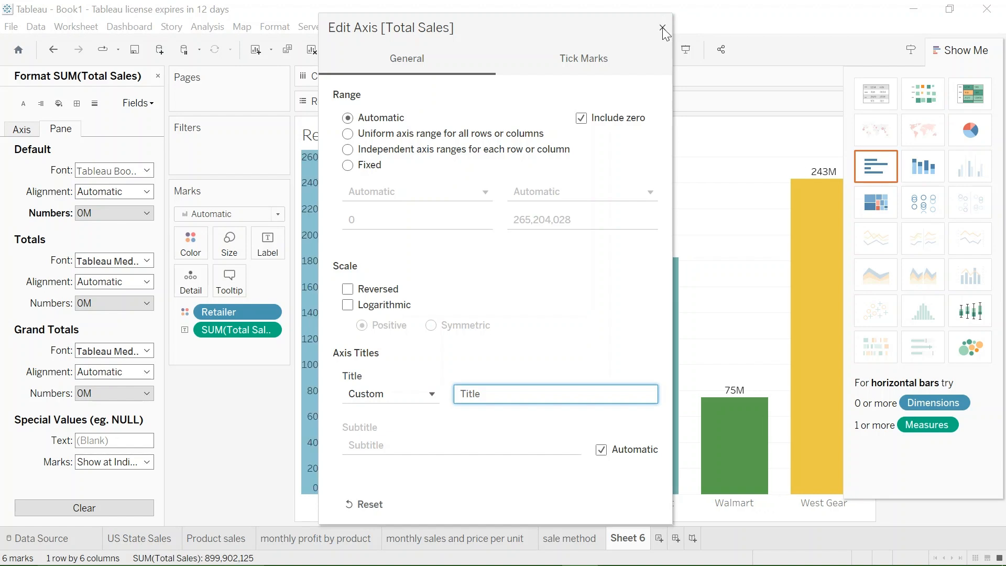
{"action": "left_click", "coordinate": [663, 27]}
- Collapse the Show Me pane and hide the Retailer color legend card
{"action": "left_click", "coordinate": [967, 49]}
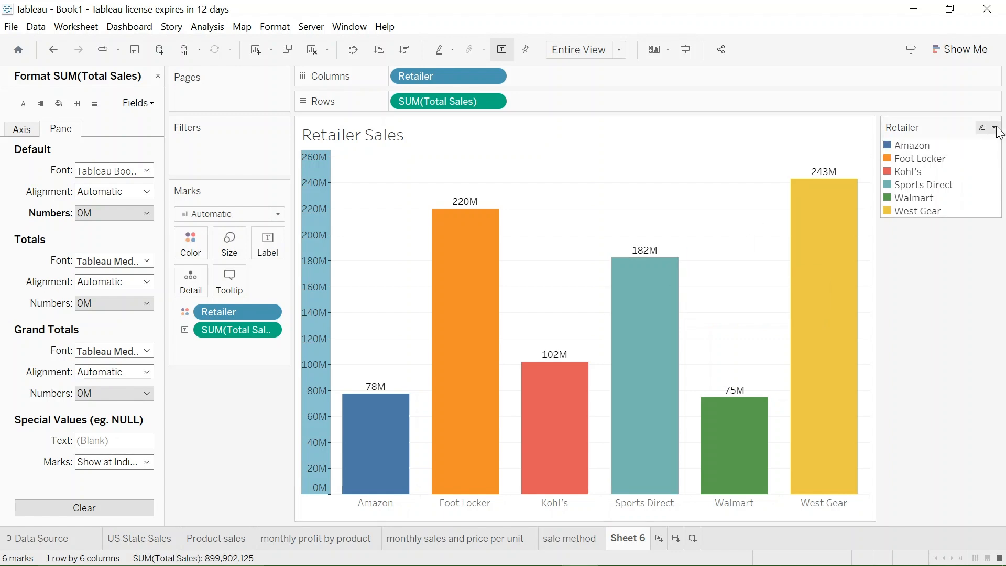
{"action": "left_click", "coordinate": [995, 128]}
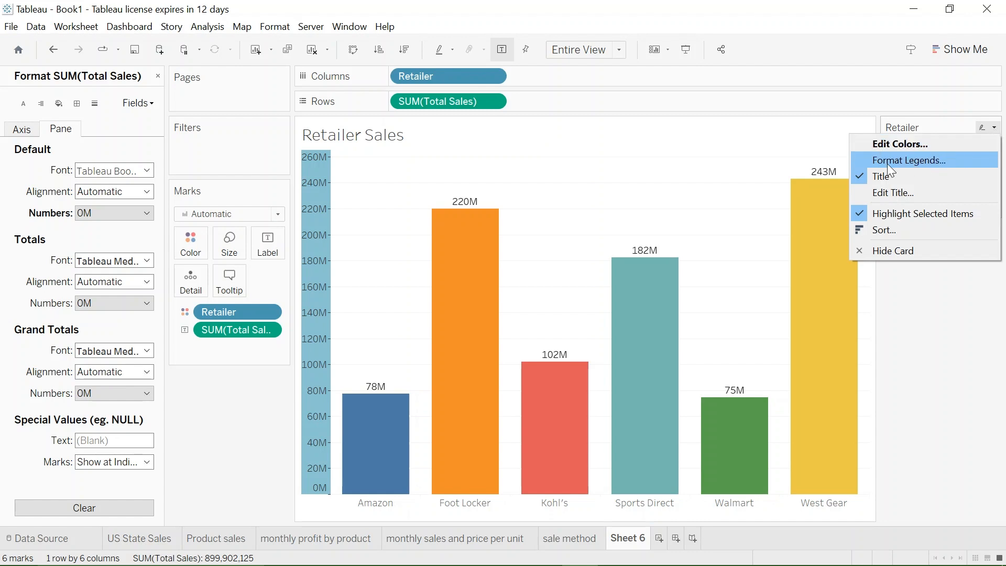
{"action": "left_click", "coordinate": [860, 176]}
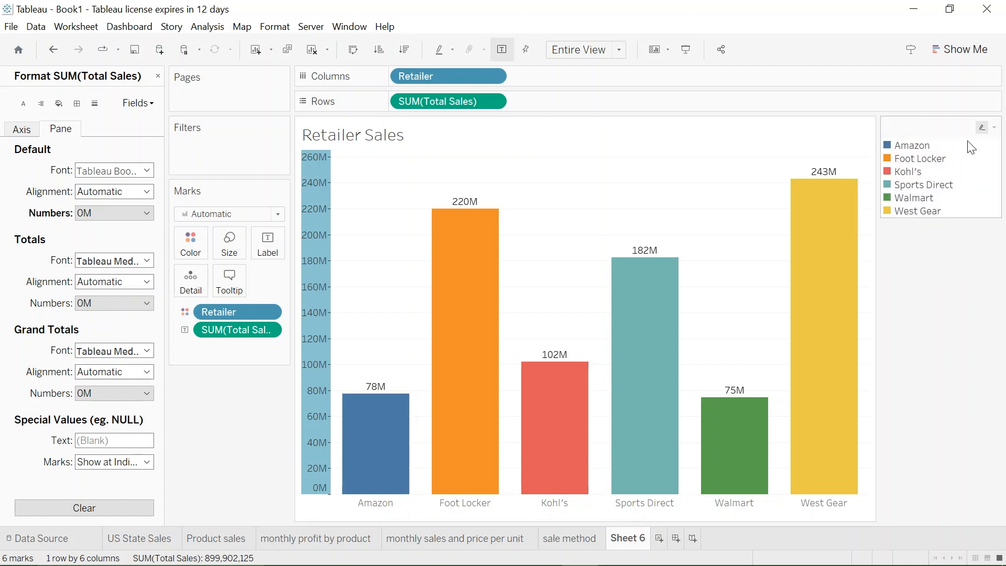
{"action": "left_click", "coordinate": [996, 129]}
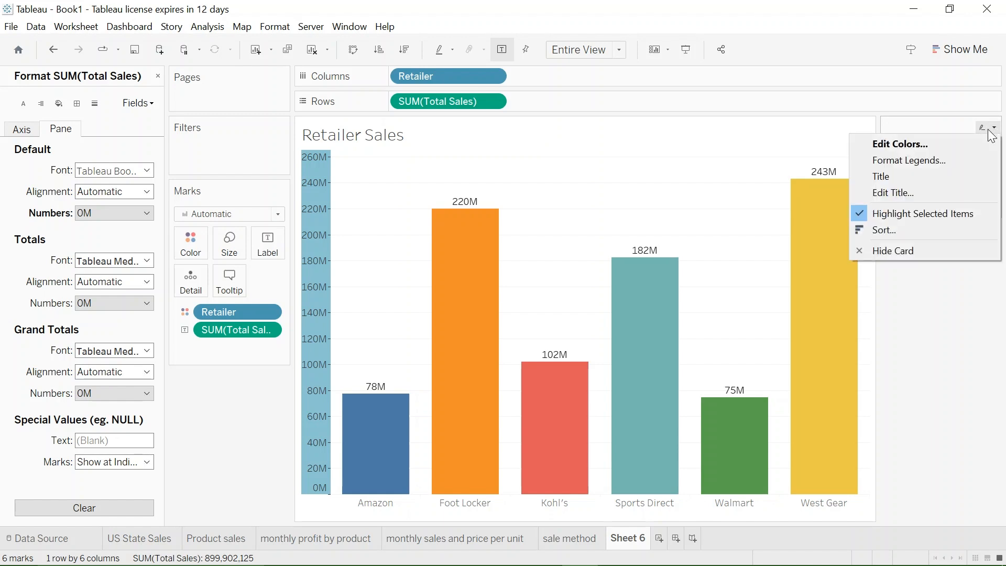
{"action": "left_click", "coordinate": [905, 255]}
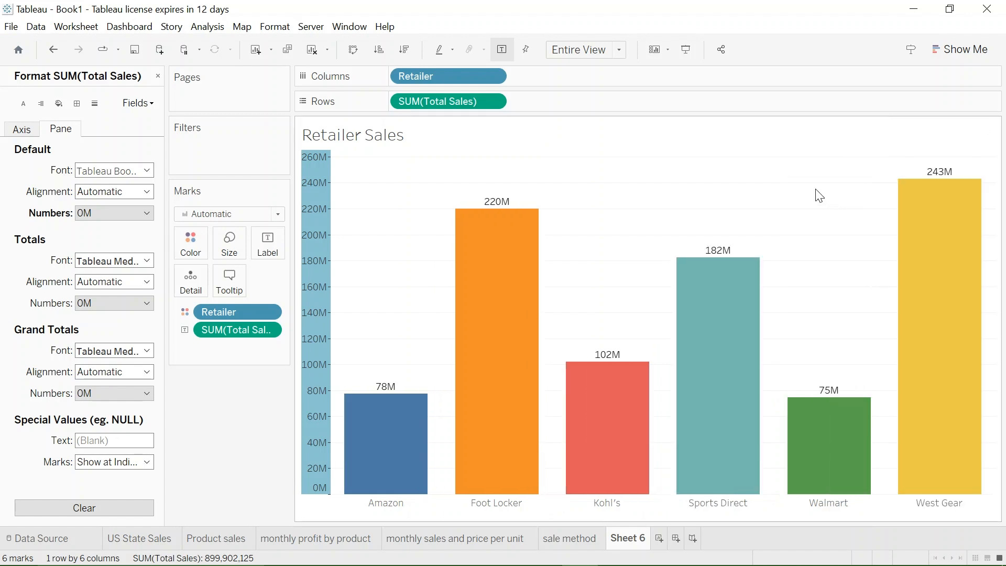
- Add a filter on the years of Invoice Date with both 2020 and 2021 included
{"action": "left_click", "coordinate": [159, 77]}
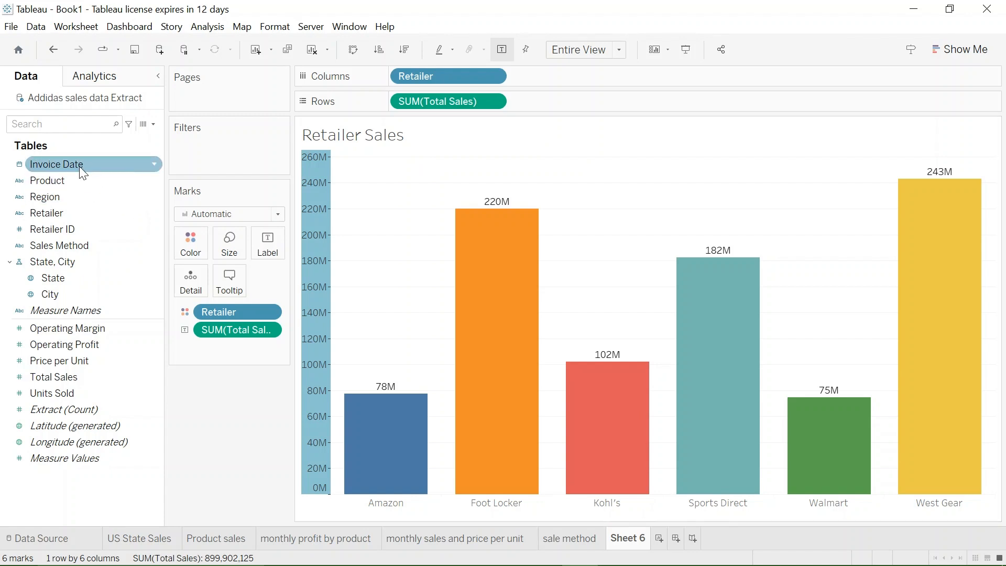
{"action": "left_click_drag", "start_coordinate": [80, 166], "coordinate": [231, 153]}
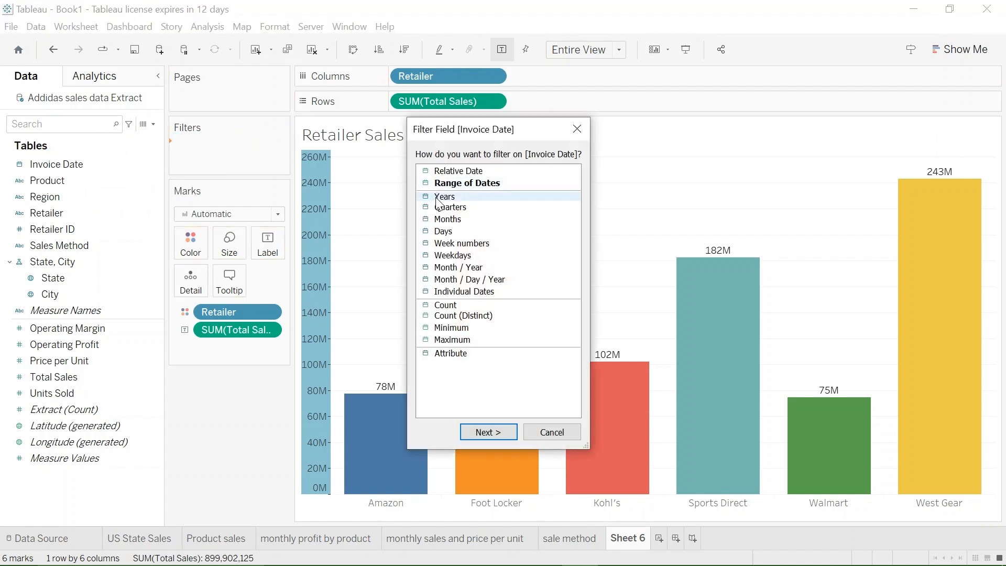
{"action": "left_click", "coordinate": [485, 432]}
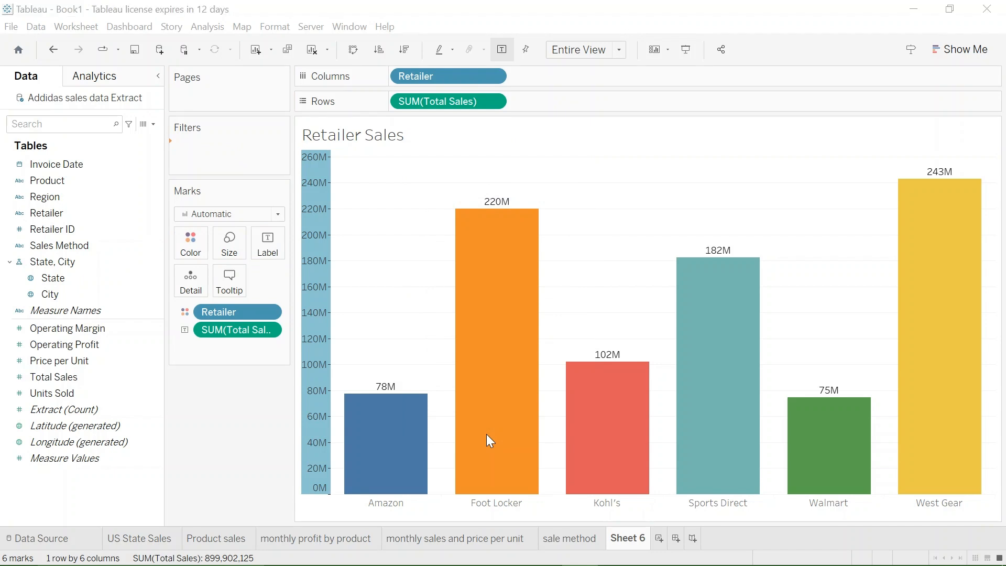
{"action": "left_click", "coordinate": [405, 340]}
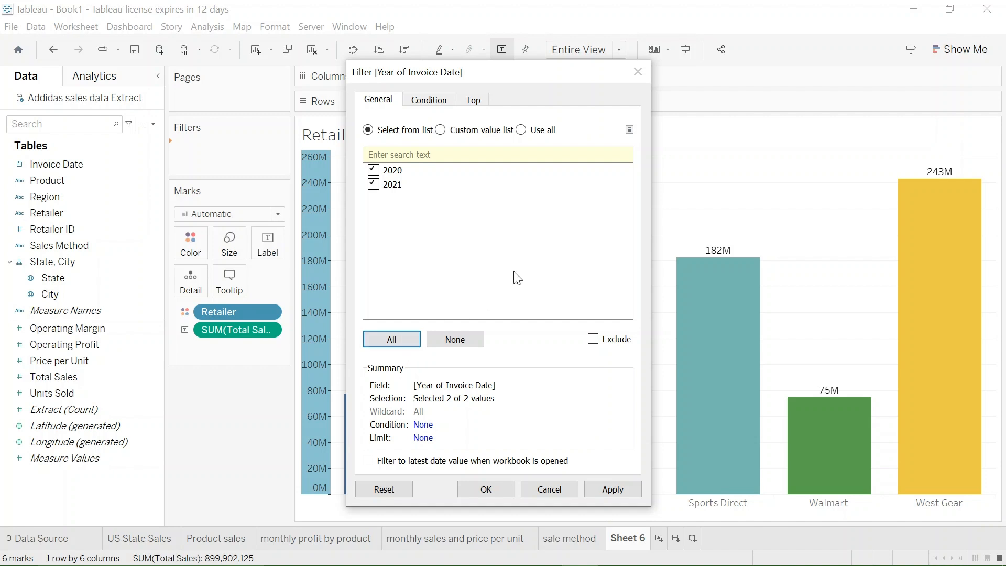
{"action": "left_click", "coordinate": [614, 490]}
{"action": "left_click", "coordinate": [486, 490]}
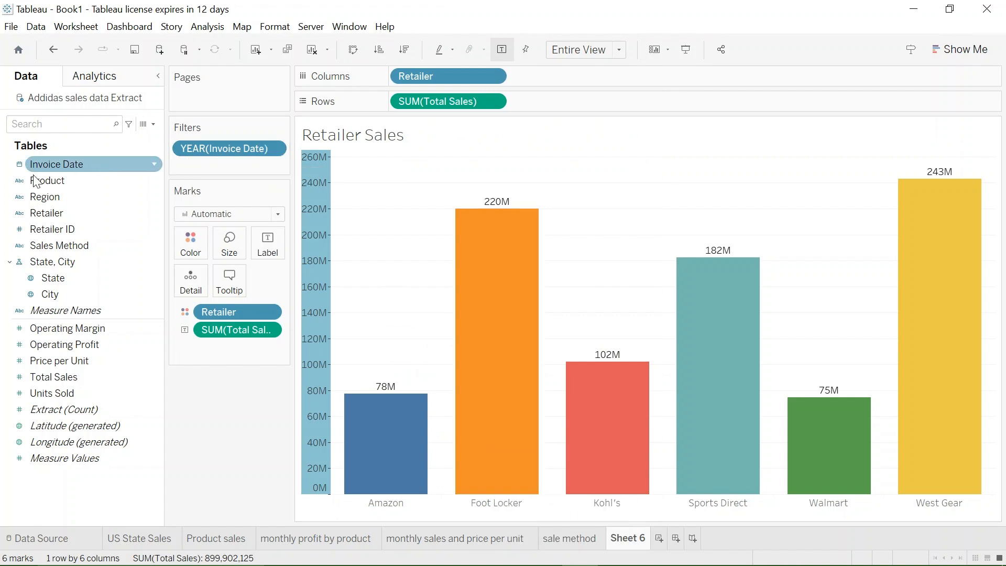
- Add a Region filter to the worksheet with all regions included
{"action": "left_click_drag", "start_coordinate": [46, 199], "coordinate": [226, 173]}
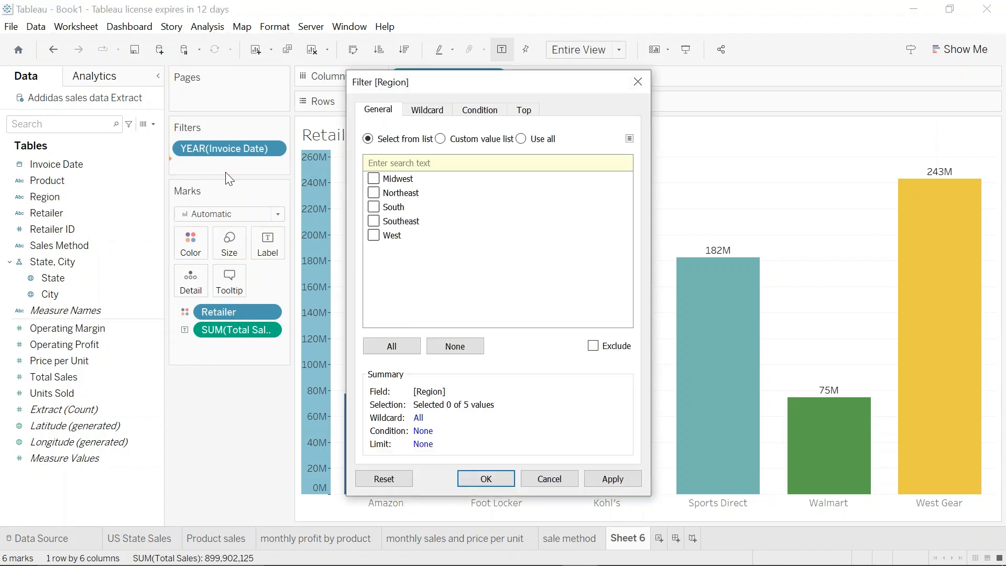
{"action": "left_click", "coordinate": [389, 348]}
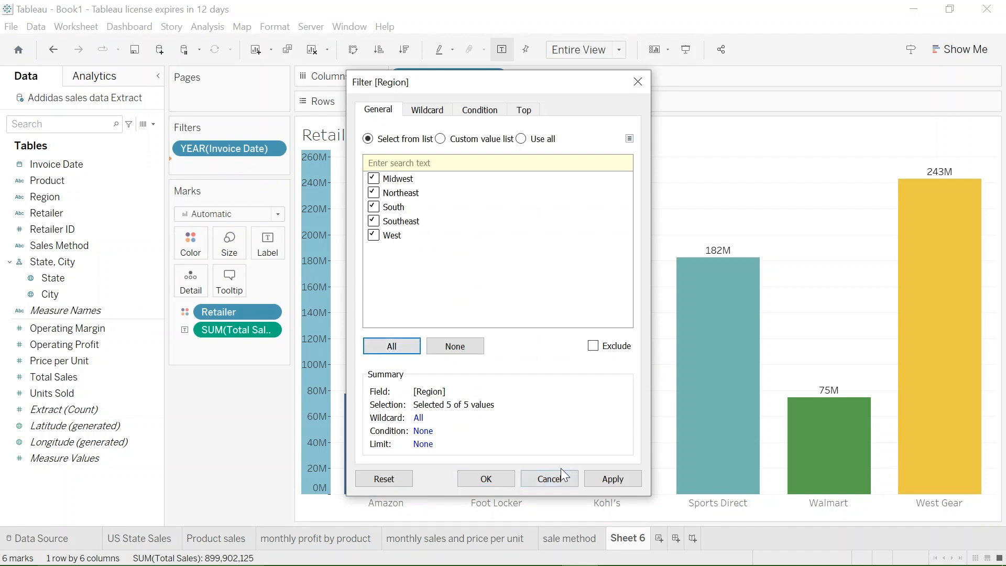
{"action": "left_click", "coordinate": [613, 479]}
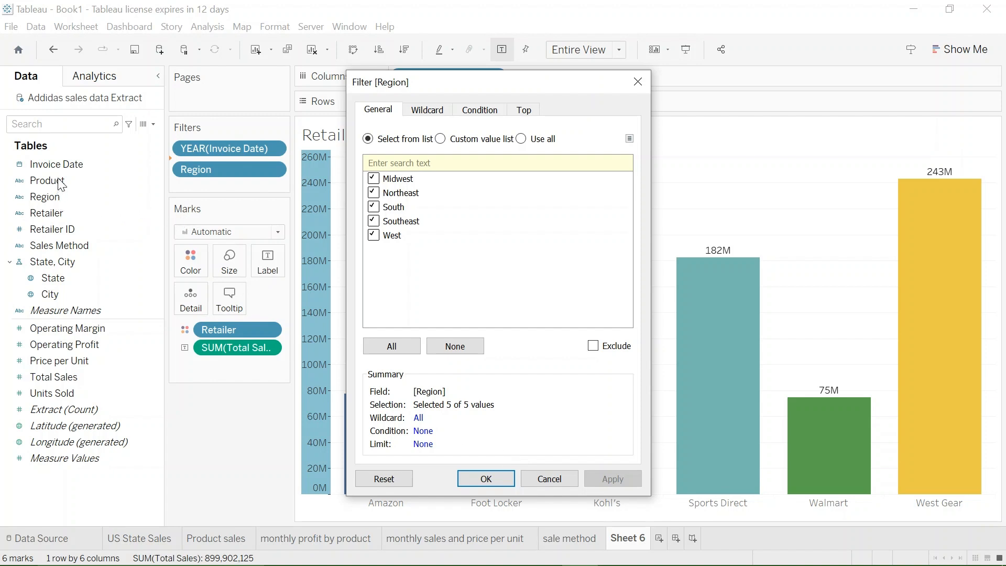
{"action": "left_click", "coordinate": [480, 478]}
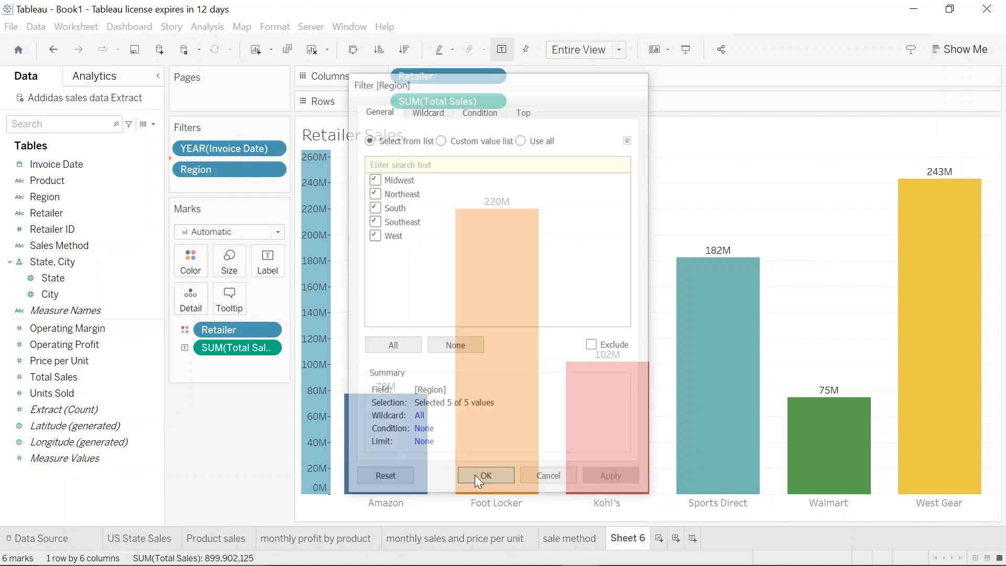
- Add a Product filter to the worksheet with all product categories included
{"action": "left_click_drag", "start_coordinate": [59, 180], "coordinate": [228, 184]}
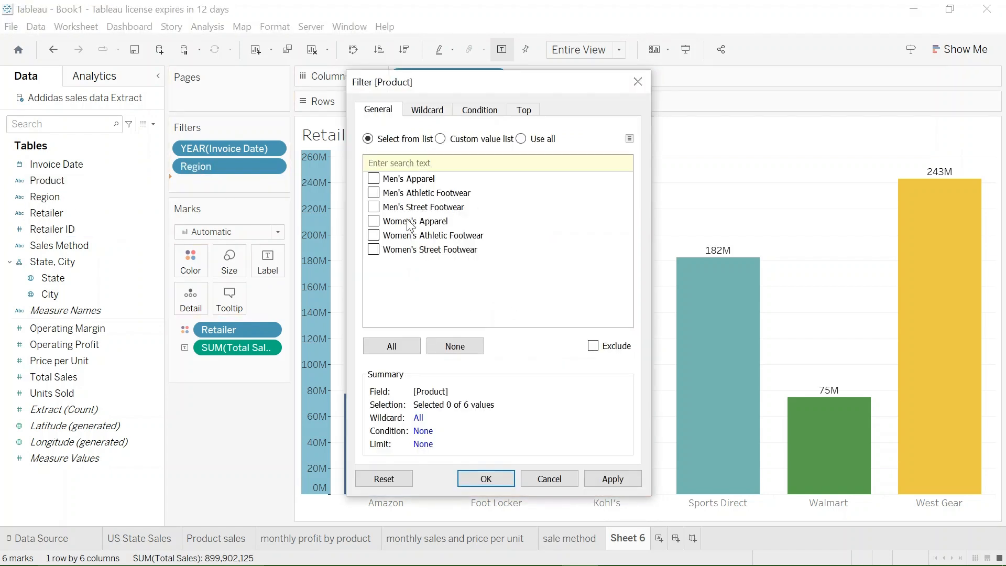
{"action": "left_click", "coordinate": [382, 344]}
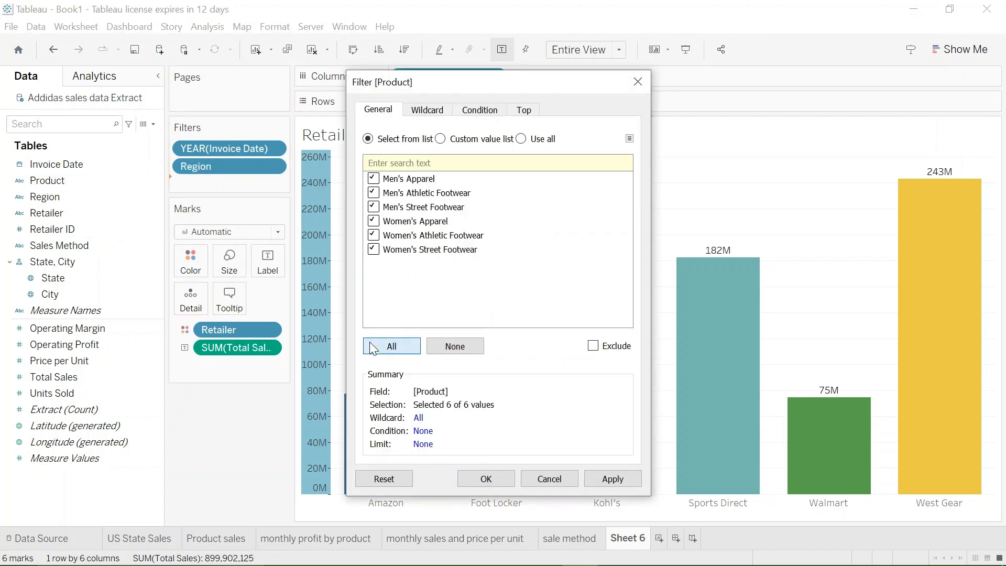
{"action": "left_click", "coordinate": [606, 481]}
{"action": "left_click", "coordinate": [487, 479]}
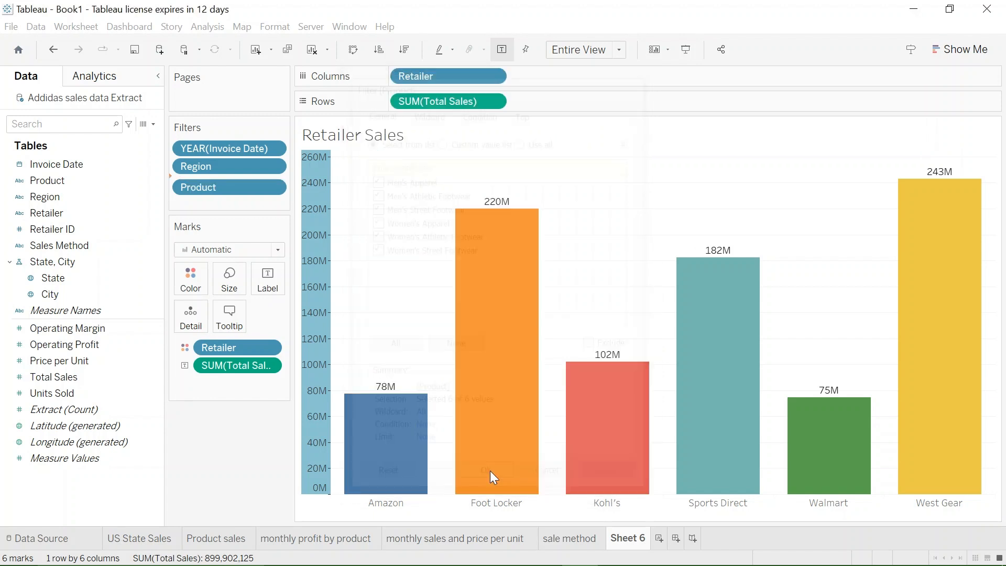
- Show the filter controls for the Invoice Date year, Region and Product beside the retailer bar chart
{"action": "right_click", "coordinate": [235, 146]}
{"action": "key", "text": "Escape"}
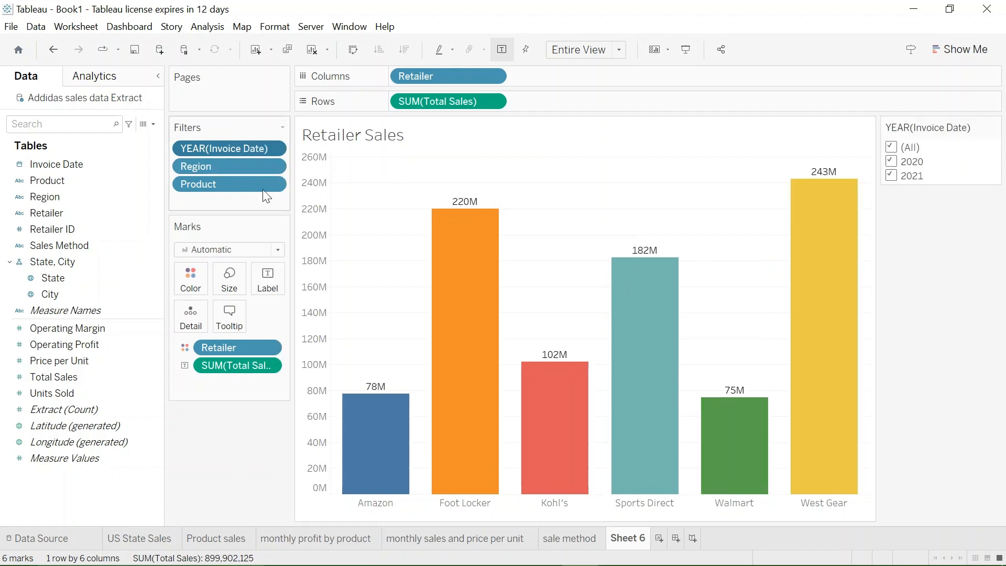
{"action": "right_click", "coordinate": [244, 164]}
{"action": "left_click", "coordinate": [318, 199]}
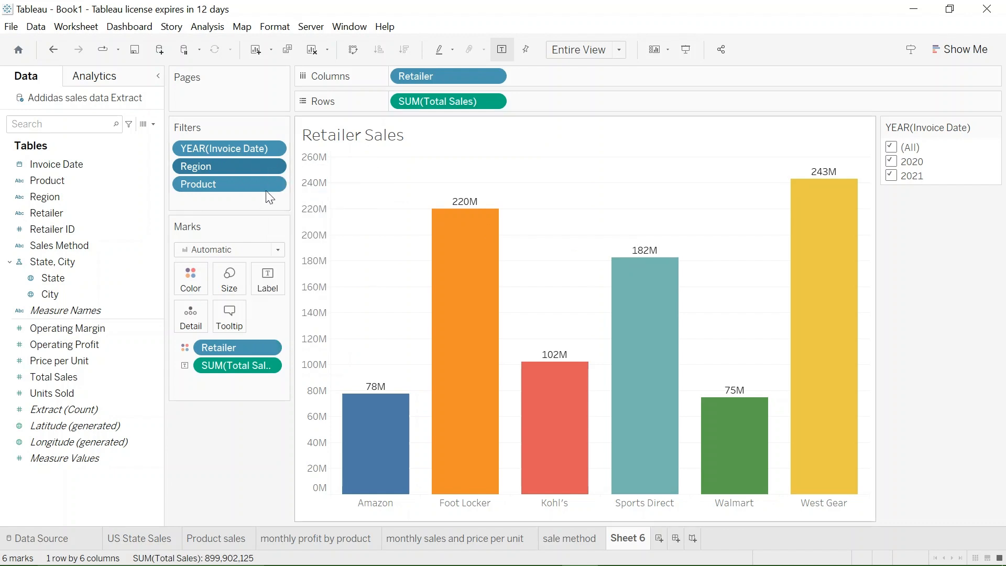
{"action": "right_click", "coordinate": [248, 186]}
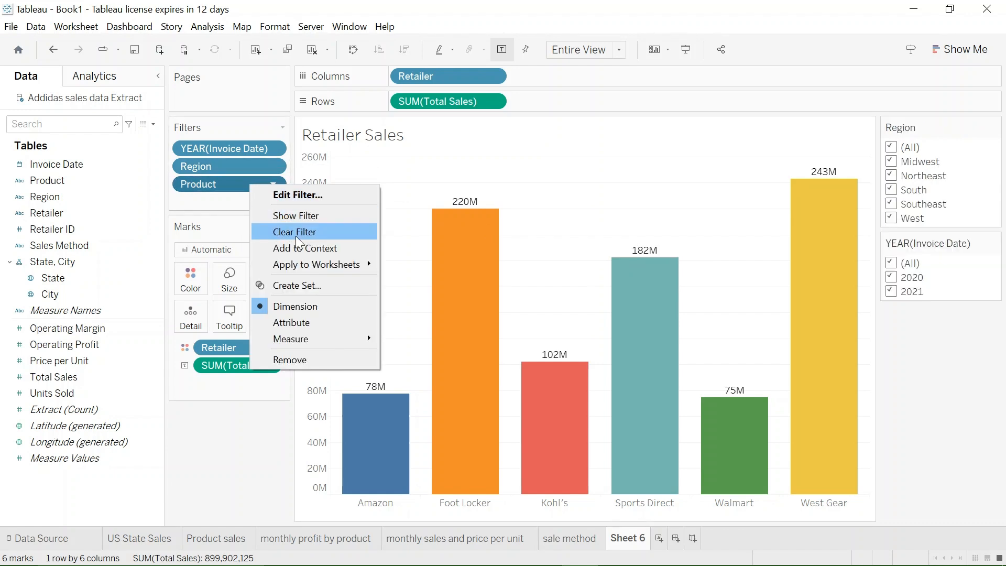
{"action": "left_click", "coordinate": [298, 215]}
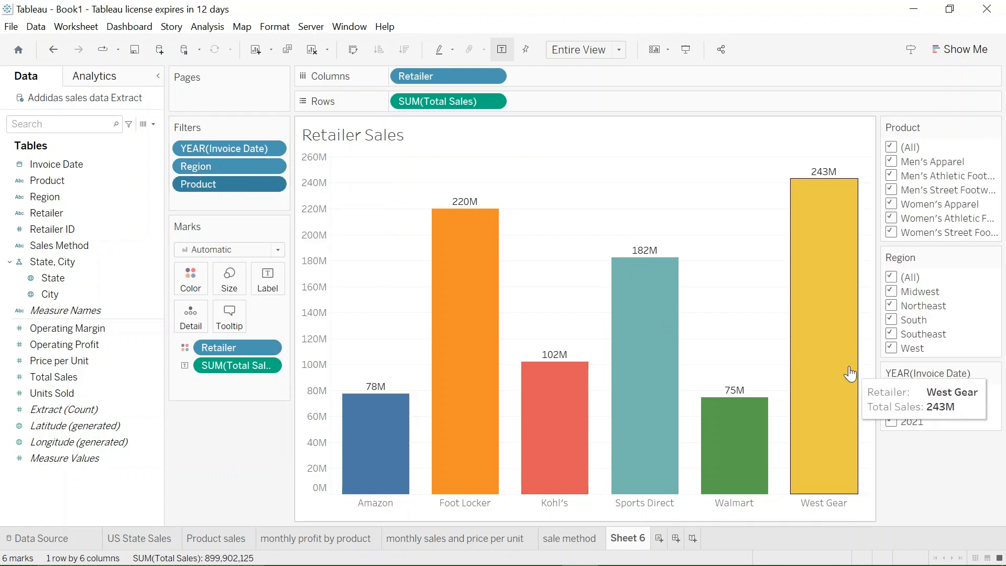
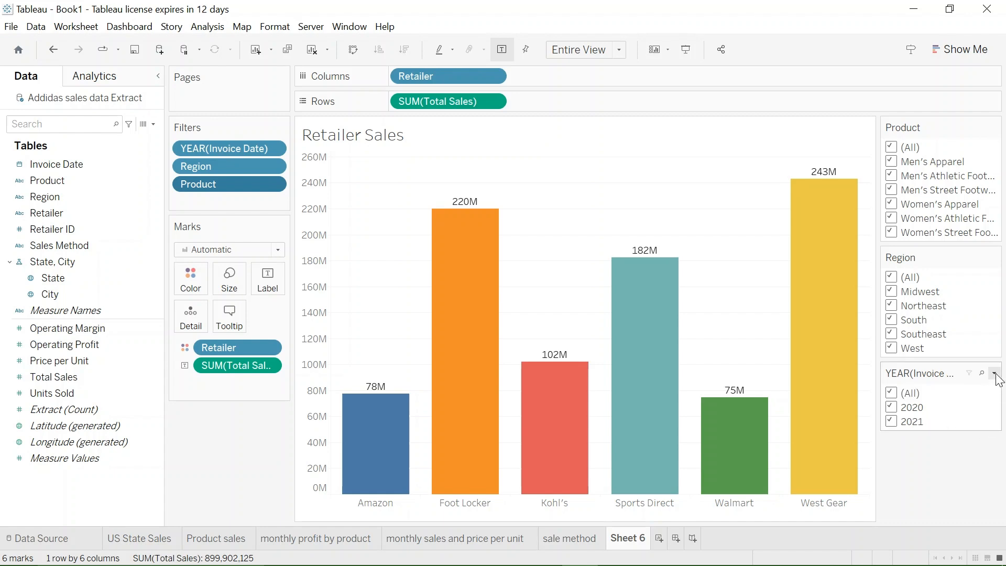
- Switch the Invoice Date year filter to a single-value list, try 2021 and 2020, and set it back to all years
{"action": "left_click", "coordinate": [995, 374]}
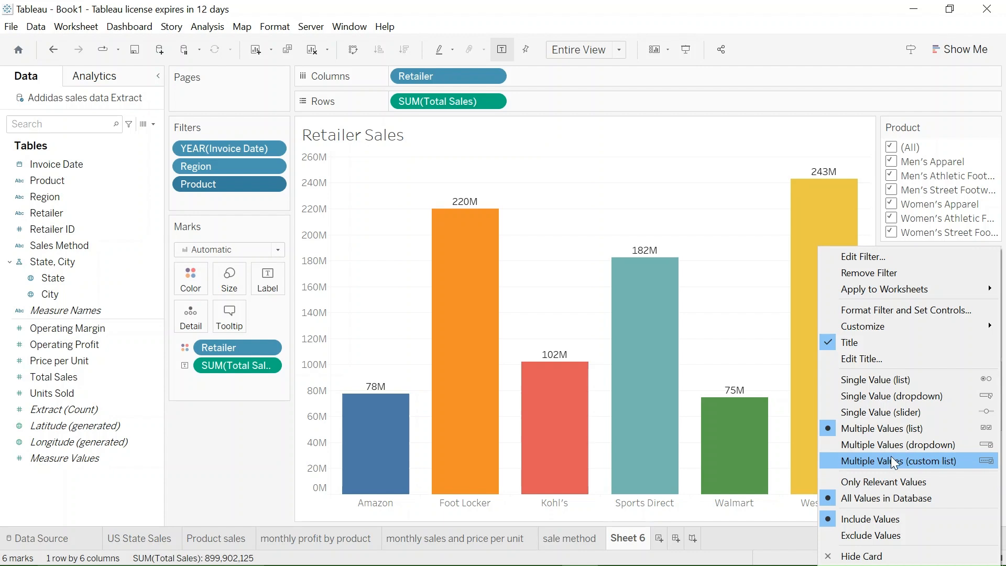
{"action": "left_click", "coordinate": [875, 379]}
{"action": "left_click", "coordinate": [890, 407]}
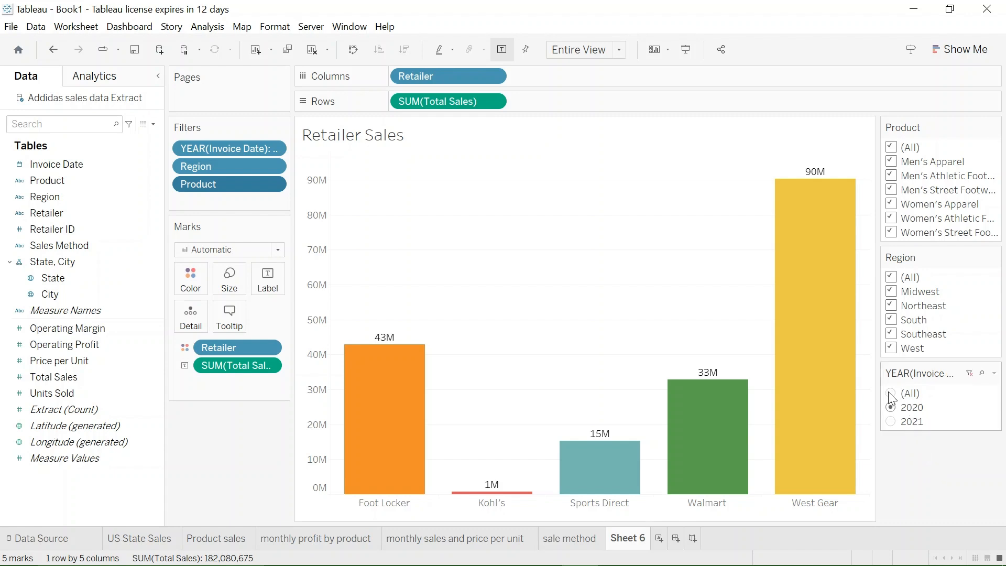
{"action": "left_click", "coordinate": [893, 426]}
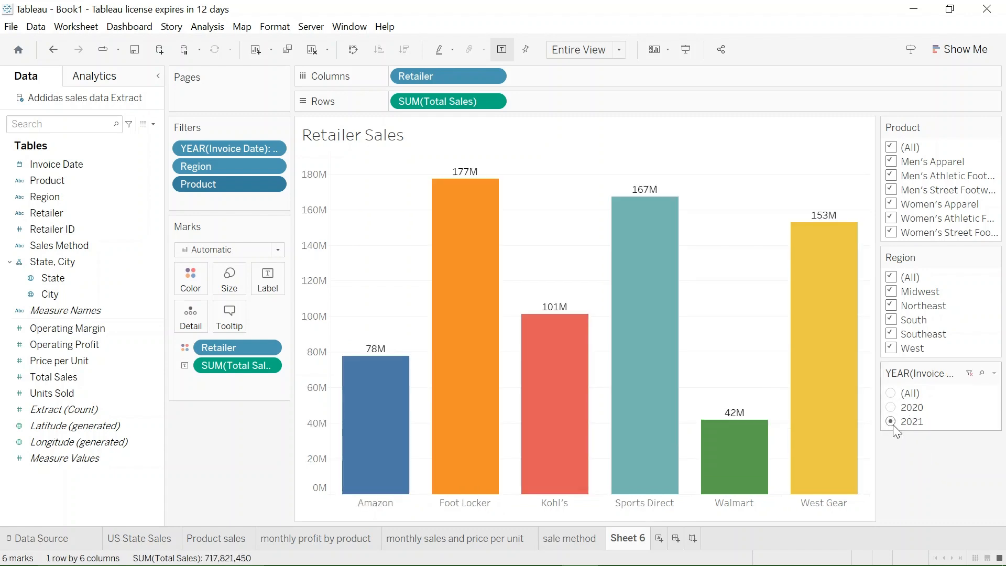
{"action": "left_click", "coordinate": [895, 407]}
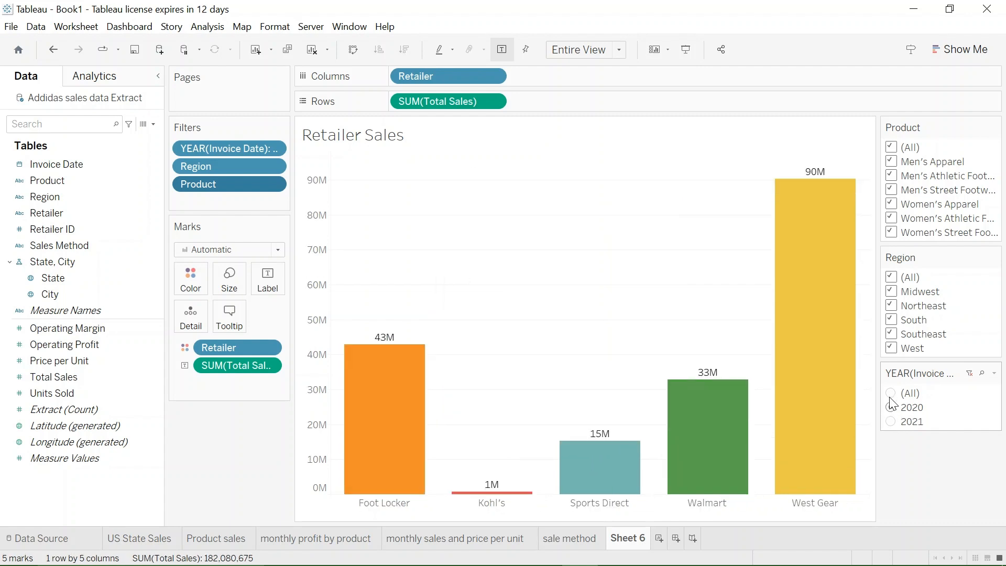
{"action": "left_click", "coordinate": [887, 394]}
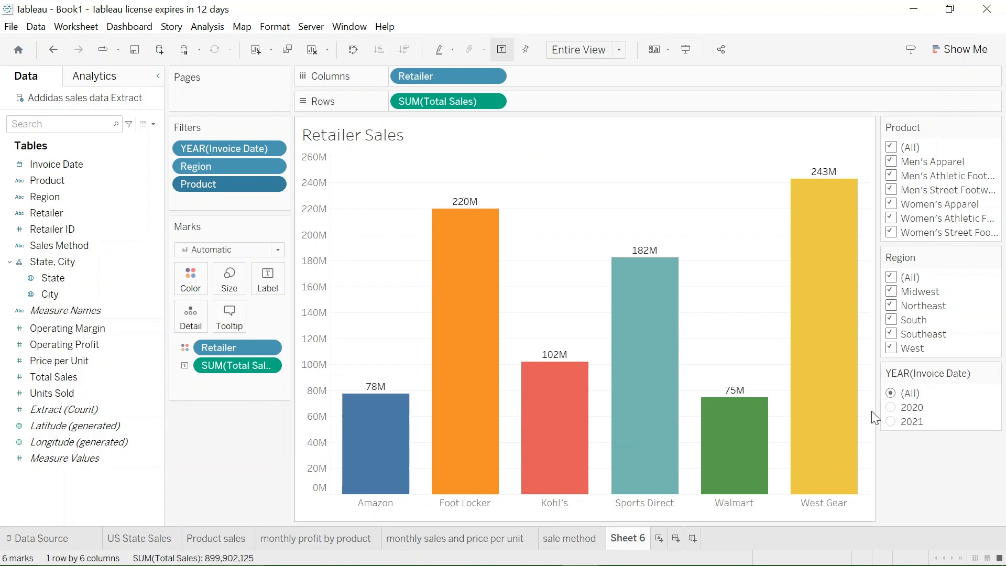
- Rename the Sheet 6 worksheet as Retailer Sales
{"action": "double_click", "coordinate": [640, 540]}
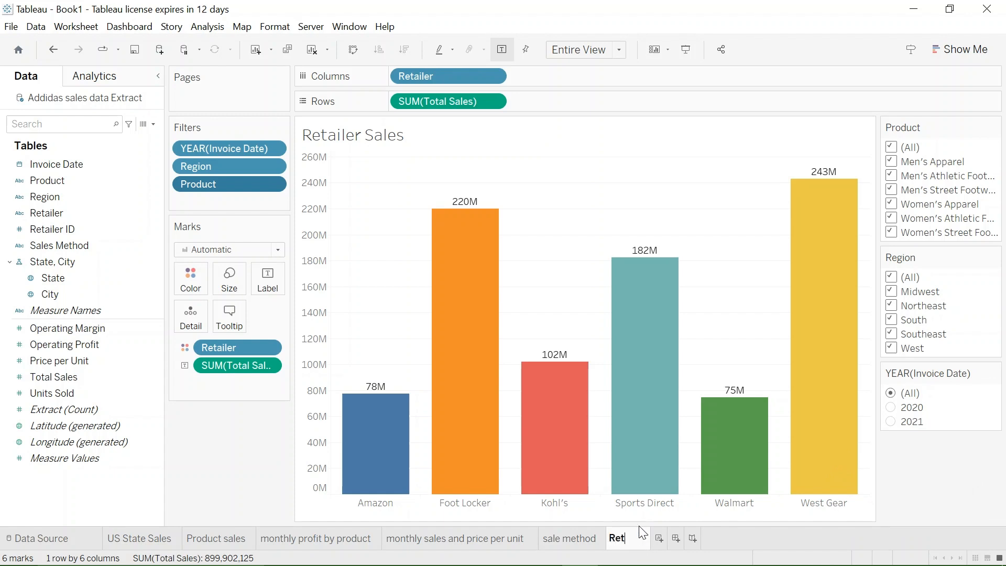
{"action": "type", "text": "Retailer Sales"}
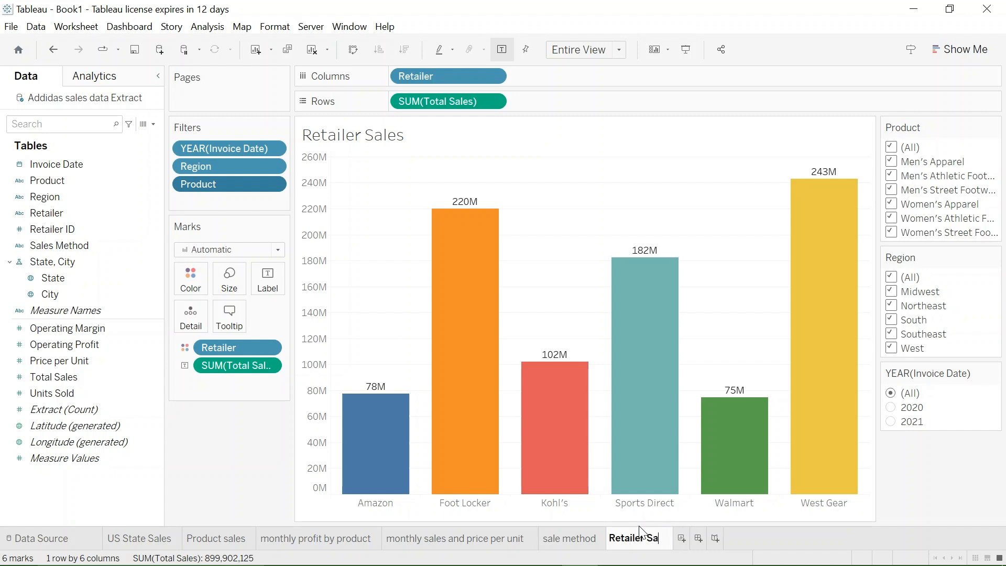
{"action": "left_click", "coordinate": [784, 534]}
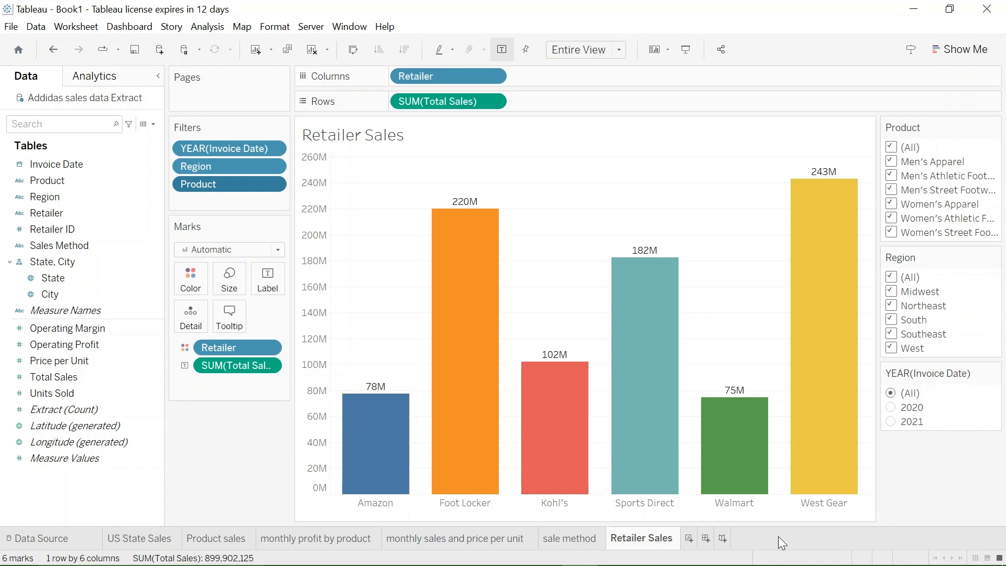
- Create a new dashboard, place a vertical container in it, and show the container's layout settings
{"action": "left_click", "coordinate": [688, 538]}
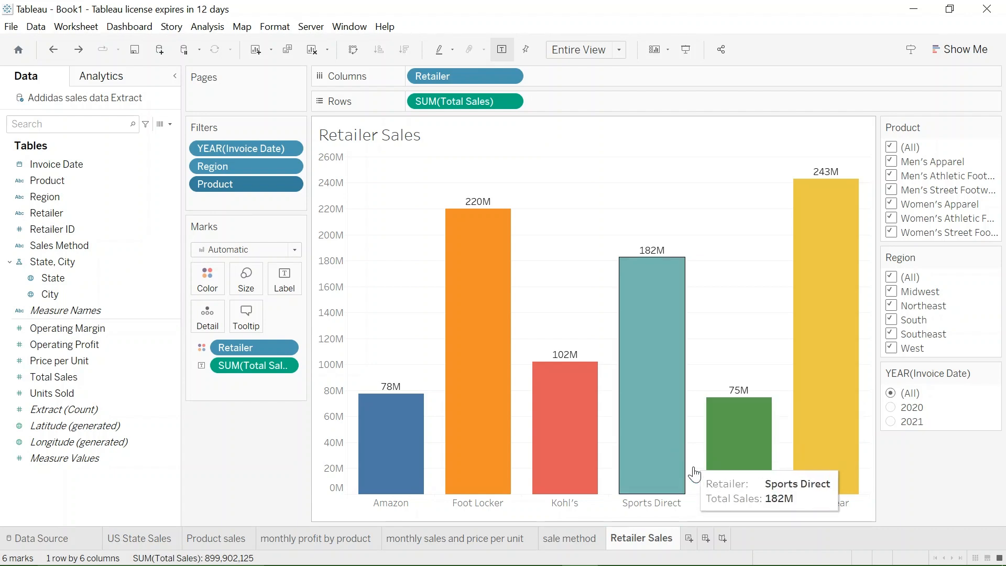
{"action": "left_click", "coordinate": [705, 539]}
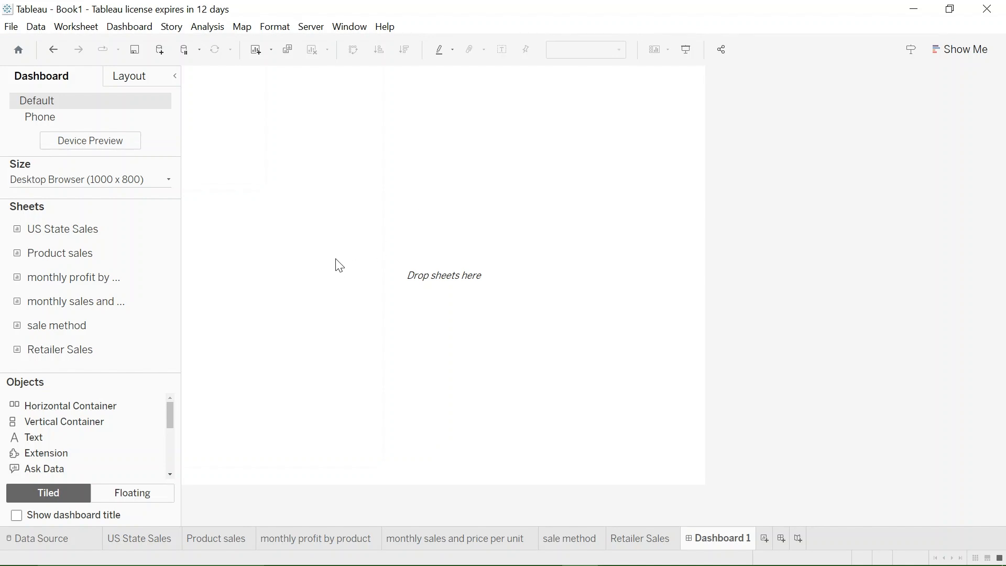
{"action": "left_click_drag", "start_coordinate": [90, 418], "coordinate": [366, 253]}
{"action": "left_click", "coordinate": [139, 78]}
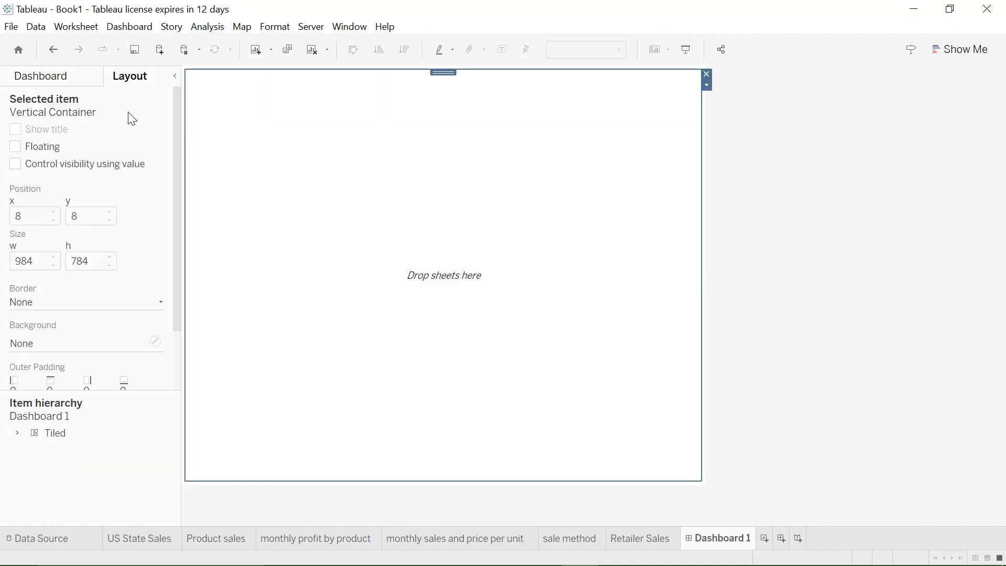
- Make the vertical container floating and set its position to x 0 and y 0
{"action": "left_click", "coordinate": [15, 147]}
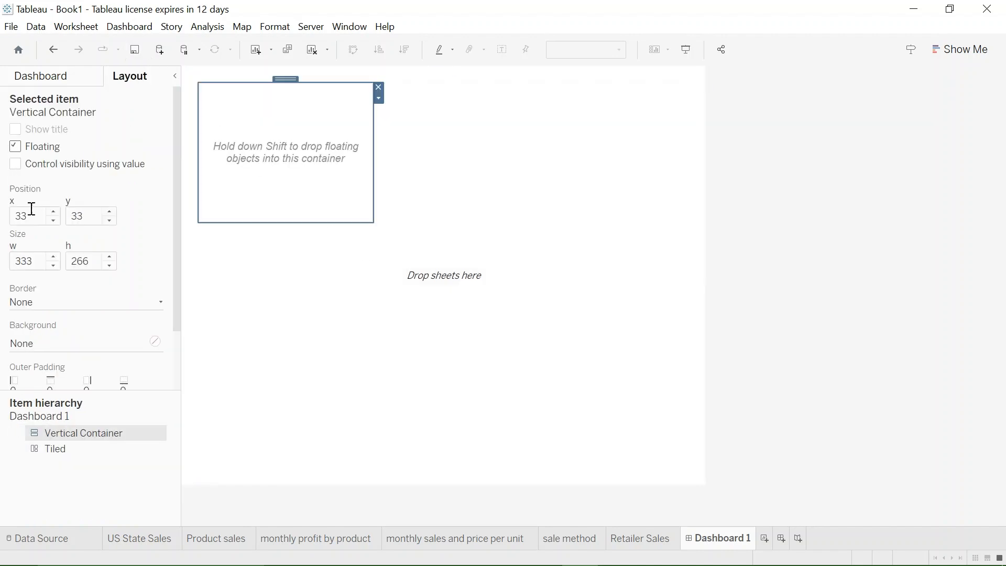
{"action": "type", "text": "0"}
{"action": "double_click", "coordinate": [73, 216]}
{"action": "type", "text": "0"}
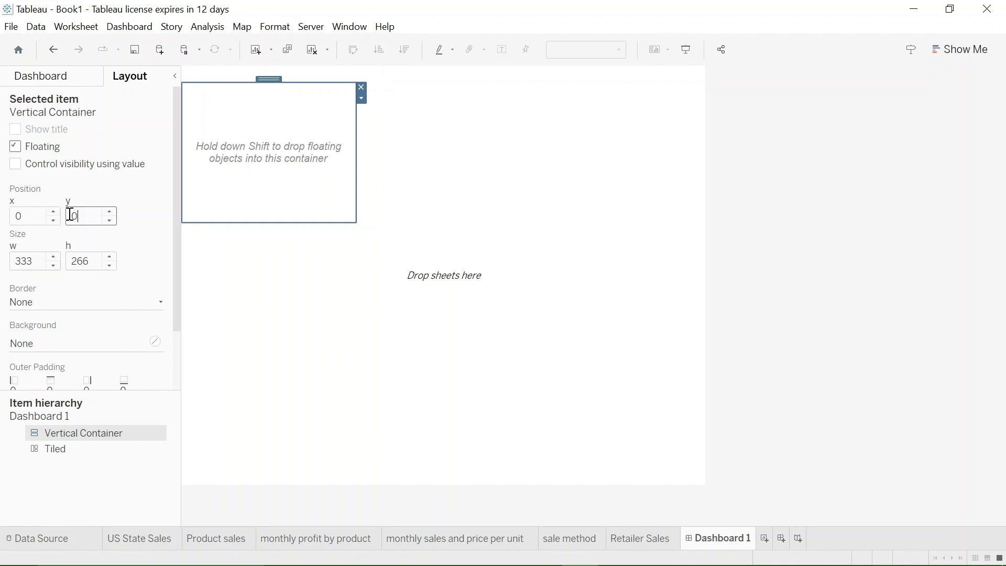
- Set the floating container's size to 1,200 wide and 800 high
{"action": "left_click", "coordinate": [35, 263]}
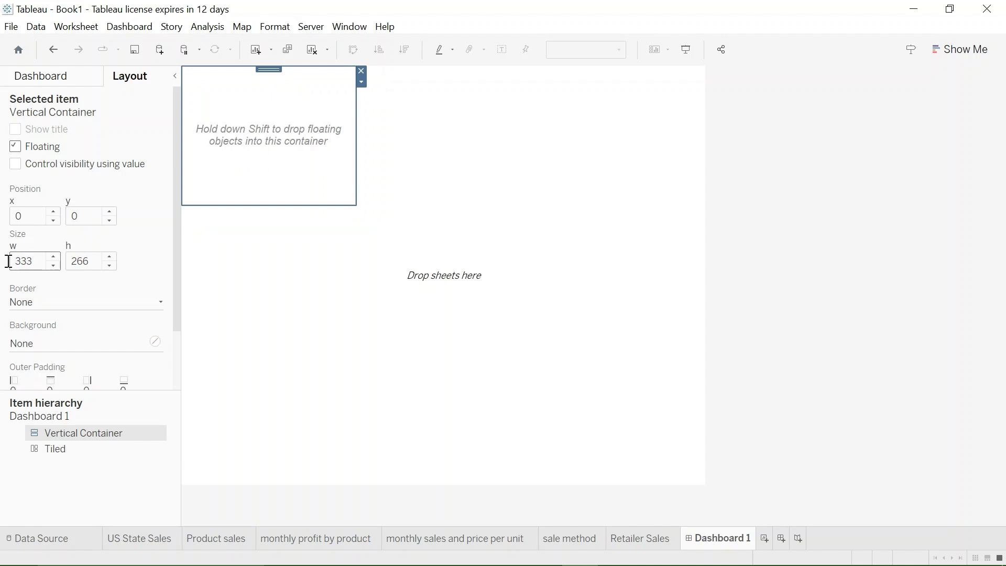
{"action": "key", "text": "BackSpace"}
{"action": "key", "text": "BackSpace"}
{"action": "key", "text": "BackSpace"}
{"action": "type", "text": "1,200"}
{"action": "left_click", "coordinate": [74, 262]}
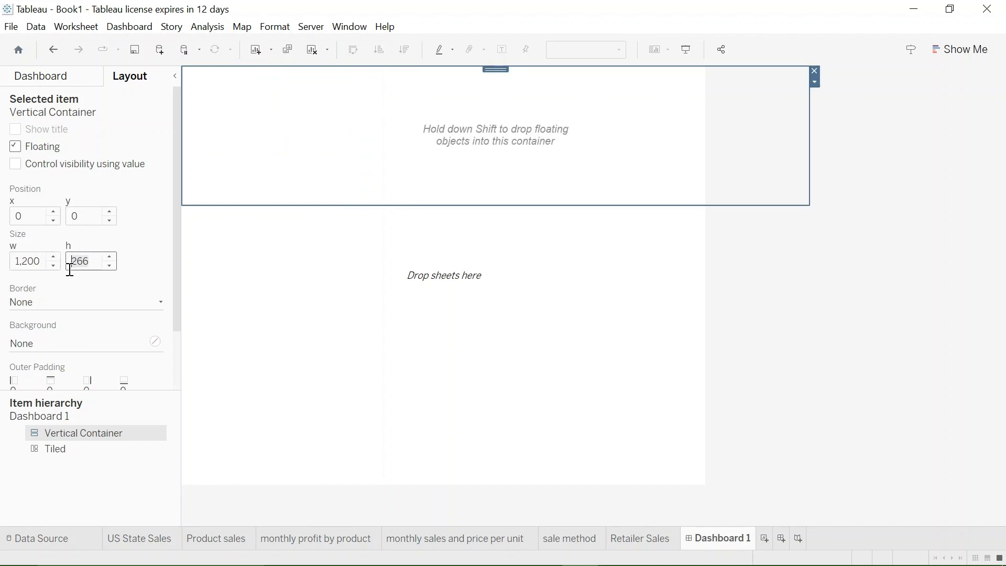
{"action": "type", "text": "800"}
{"action": "key", "text": "Return"}
- Give the floating vertical container a solid line border
{"action": "left_click", "coordinate": [108, 296]}
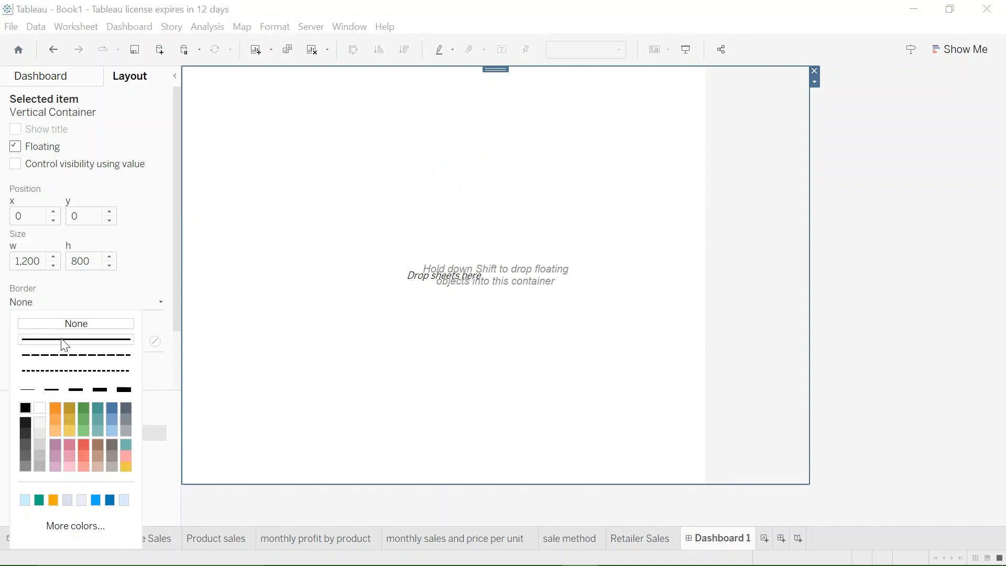
{"action": "left_click", "coordinate": [64, 342]}
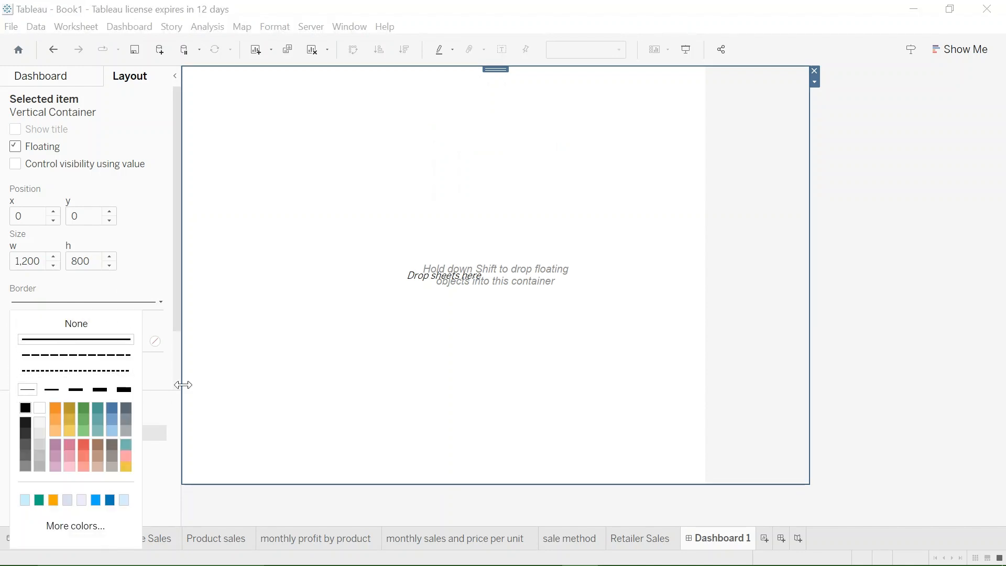
{"action": "left_click", "coordinate": [351, 361]}
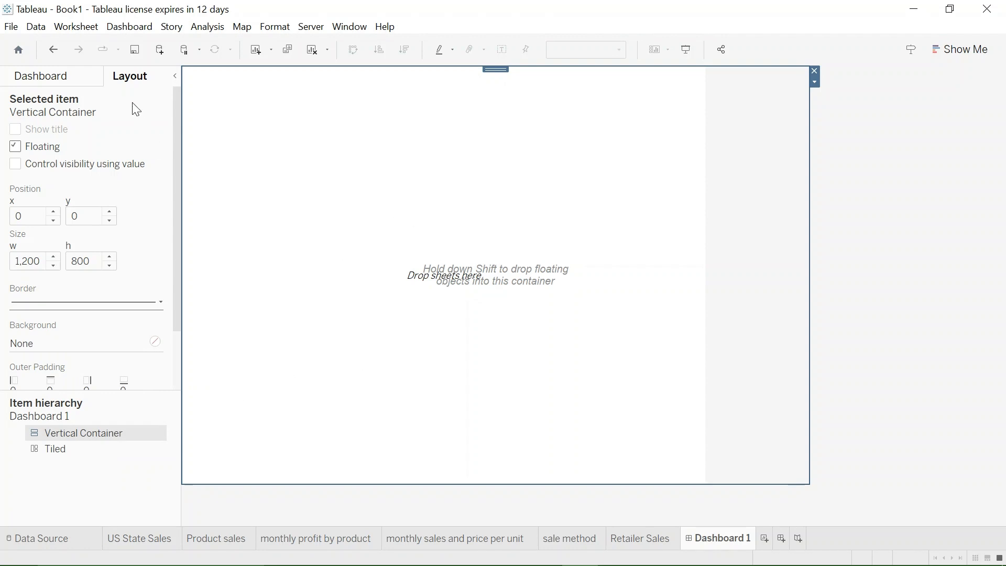
- Place the monthly sales and price per unit sheet in the container and the monthly profit by product sheet in a new vertical container below
{"action": "left_click", "coordinate": [64, 78]}
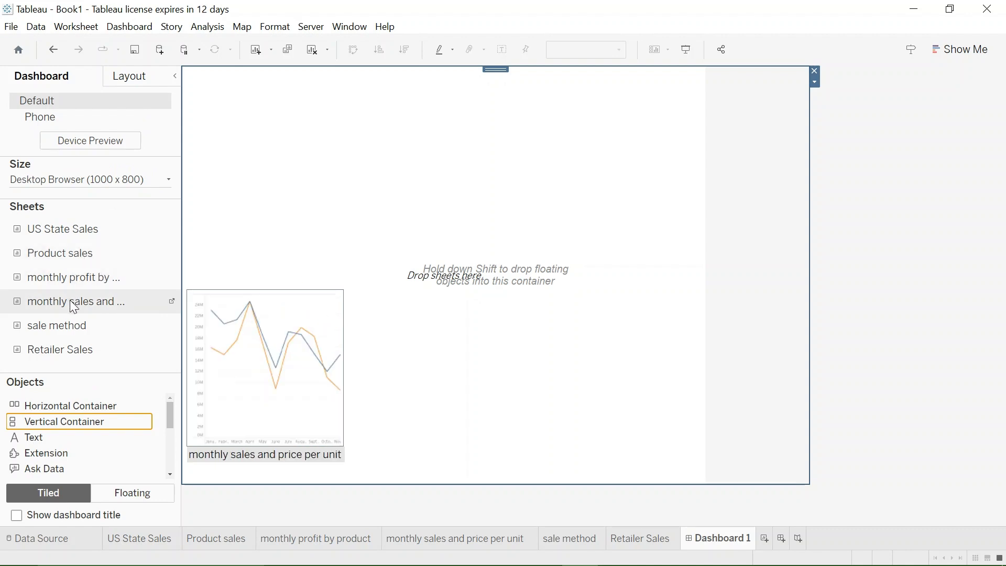
{"action": "left_click_drag", "start_coordinate": [74, 308], "coordinate": [319, 209]}
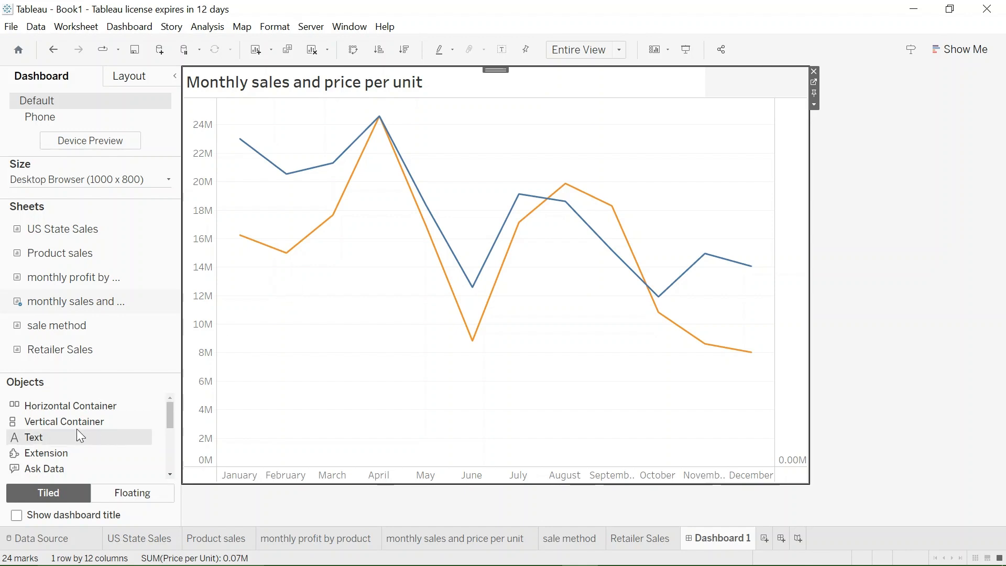
{"action": "left_click_drag", "start_coordinate": [55, 423], "coordinate": [341, 383]}
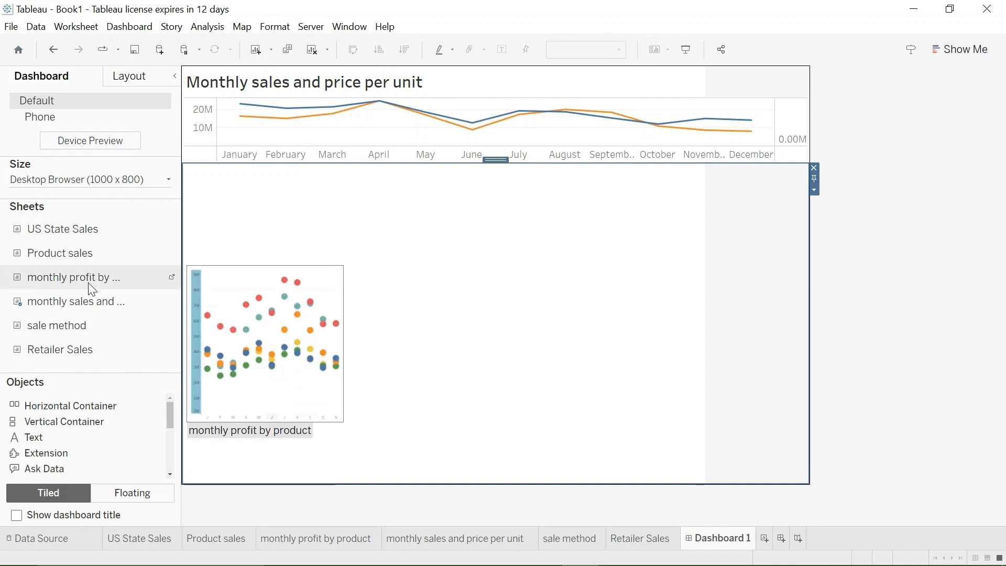
{"action": "left_click_drag", "start_coordinate": [77, 282], "coordinate": [299, 294]}
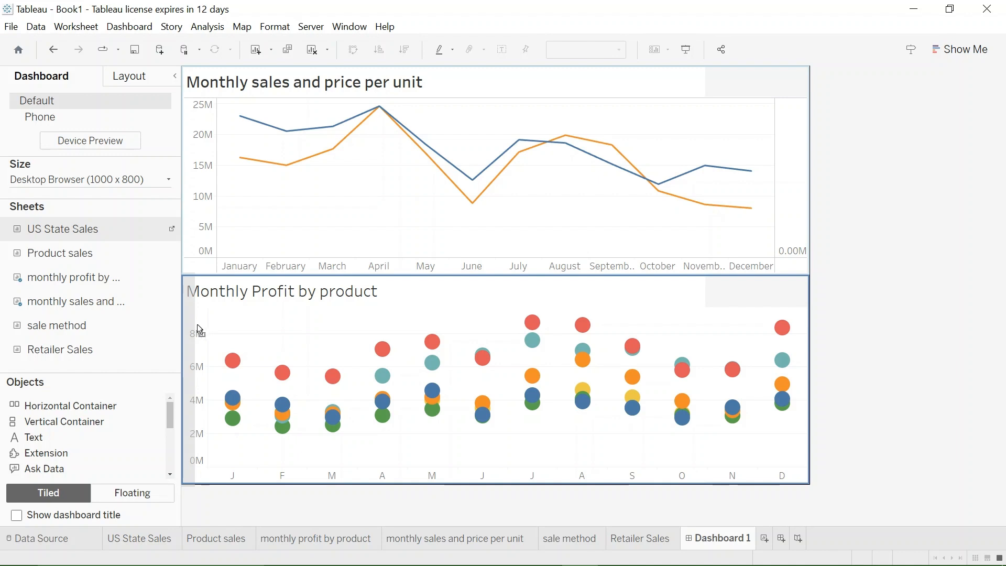
- Place the US State Sales sheet to the left of the monthly profit chart and widen the map to about half the row
{"action": "left_click", "coordinate": [897, 328]}
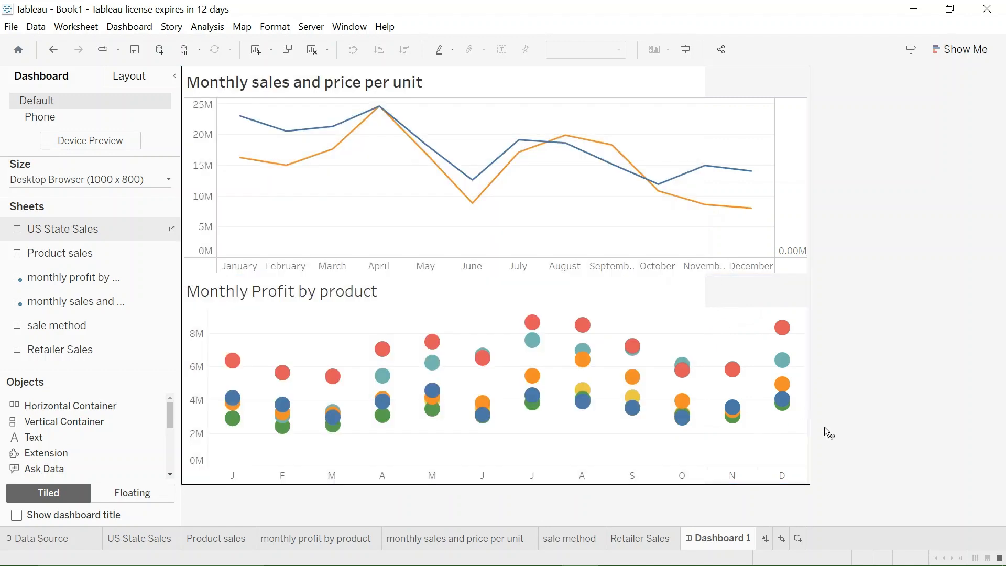
{"action": "left_click", "coordinate": [231, 376]}
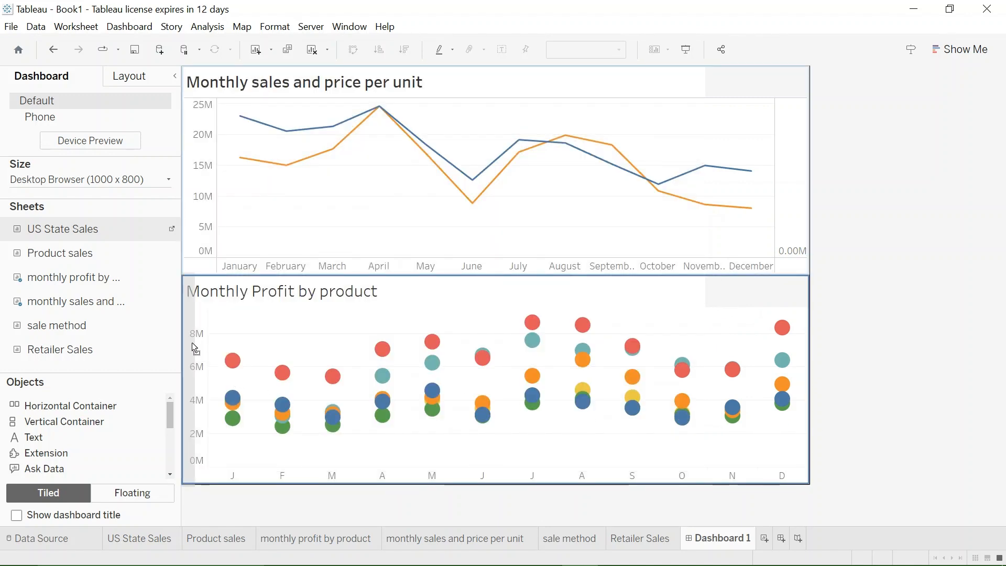
{"action": "left_click_drag", "start_coordinate": [192, 350], "coordinate": [196, 341]}
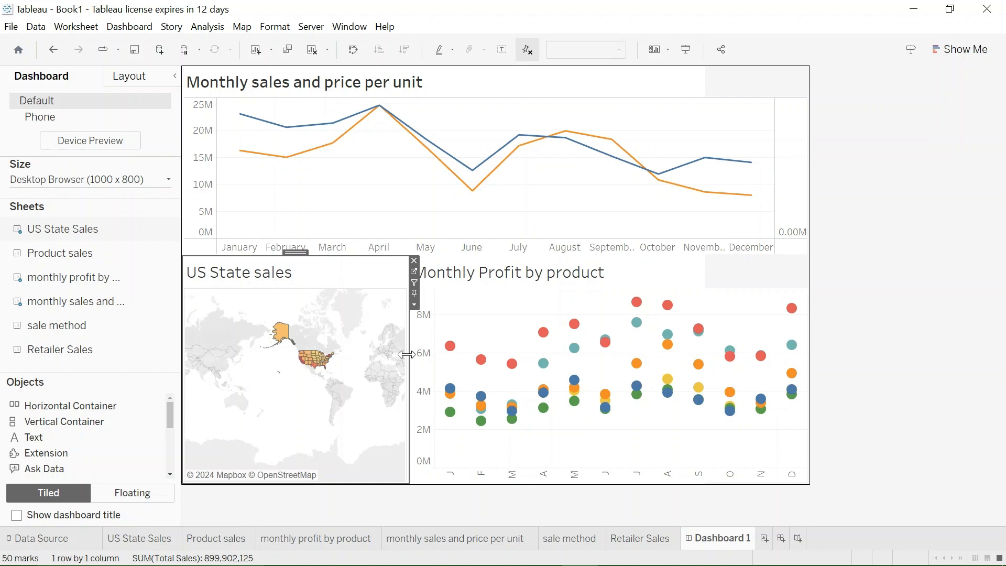
{"action": "left_click_drag", "start_coordinate": [407, 355], "coordinate": [485, 350]}
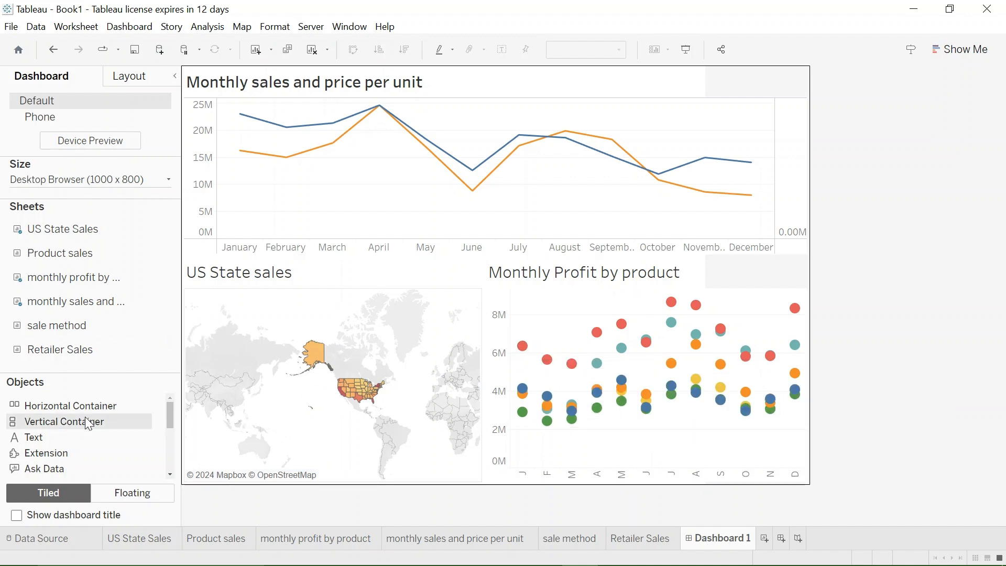
- Add a vertical container below the map row and place the sale method sheet in it, with Retailer Sales to its left
{"action": "left_click_drag", "start_coordinate": [52, 422], "coordinate": [314, 482]}
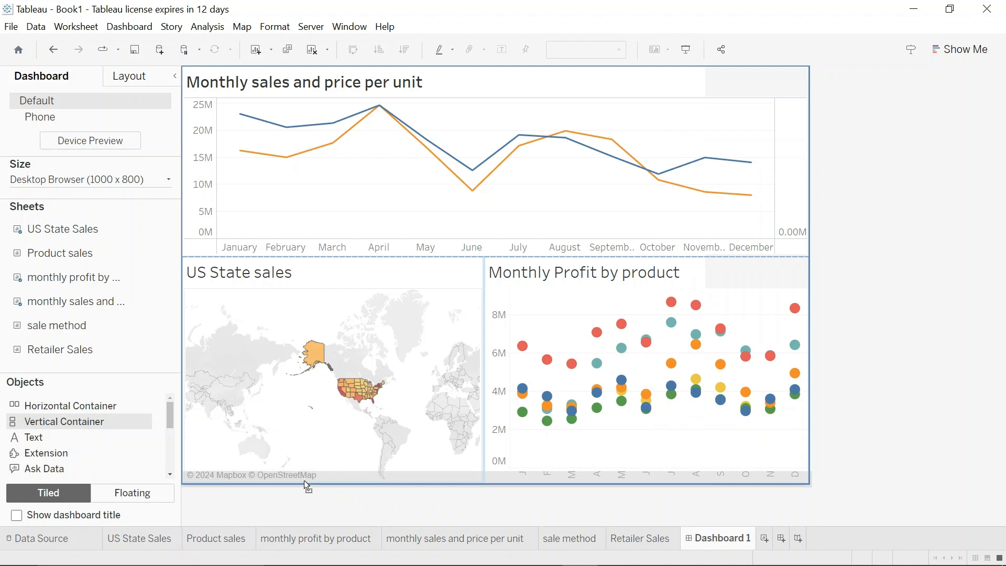
{"action": "left_click_drag", "start_coordinate": [306, 480], "coordinate": [311, 483]}
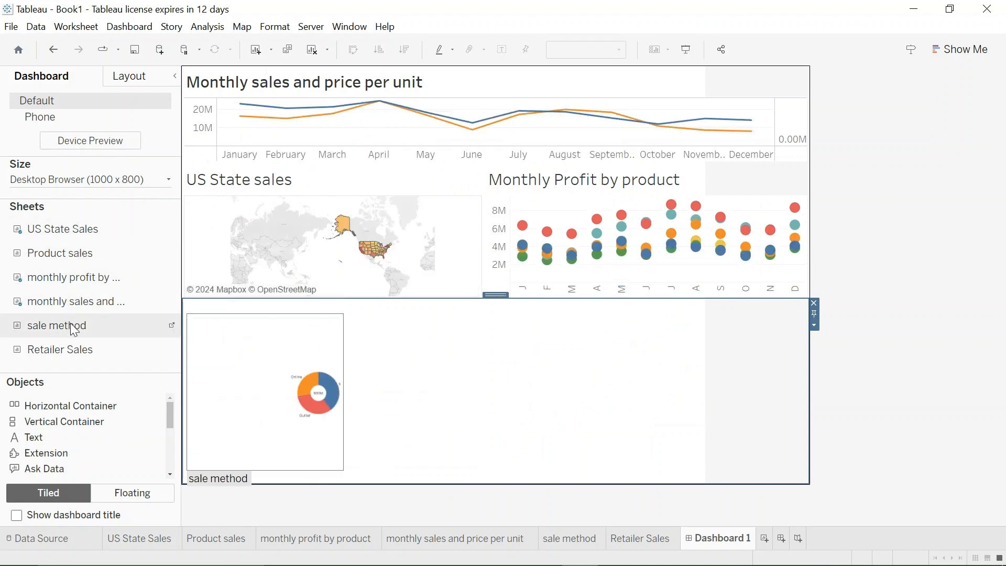
{"action": "left_click_drag", "start_coordinate": [73, 328], "coordinate": [287, 377]}
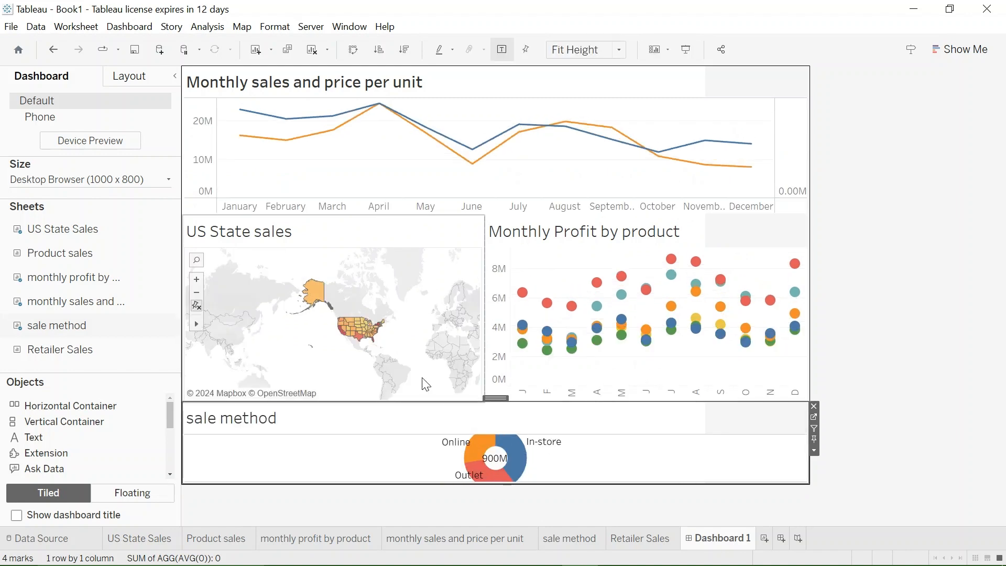
{"action": "left_click_drag", "start_coordinate": [69, 355], "coordinate": [238, 436]}
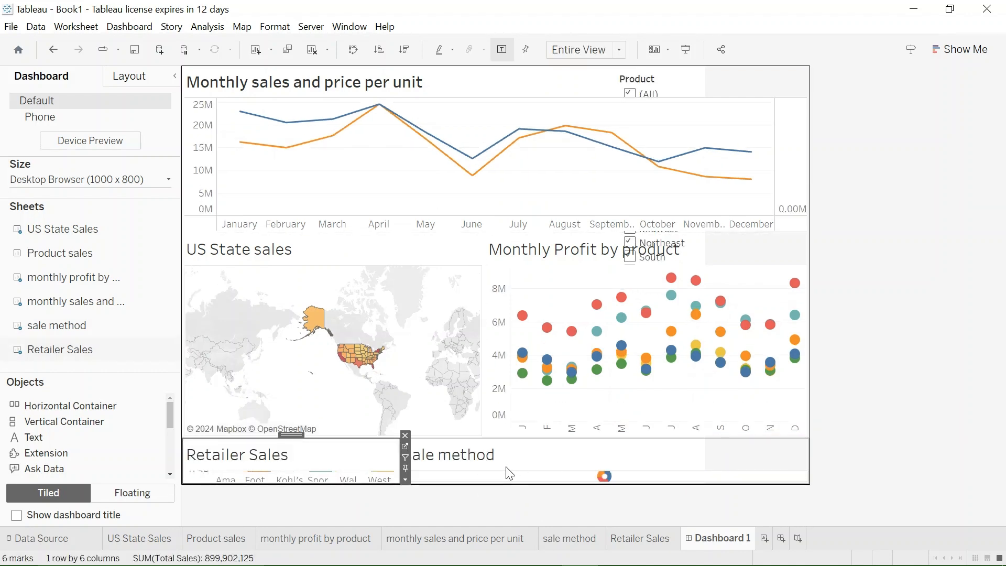
- Reduce the heights of the monthly sales chart and the map row to give the Retailer Sales and sale method row more space
{"action": "left_click", "coordinate": [473, 231]}
{"action": "left_click_drag", "start_coordinate": [474, 234], "coordinate": [474, 215]}
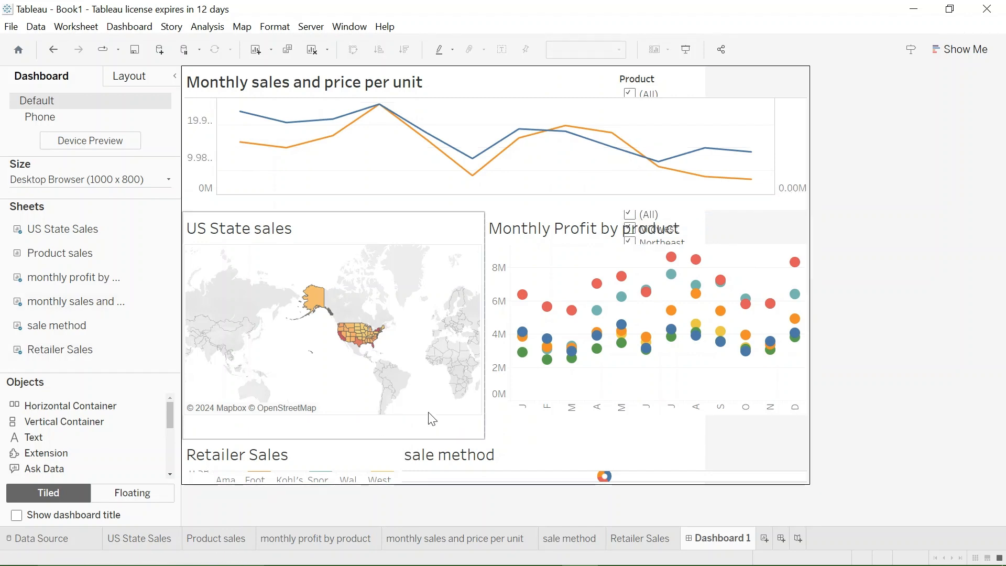
{"action": "left_click_drag", "start_coordinate": [351, 440], "coordinate": [351, 410]}
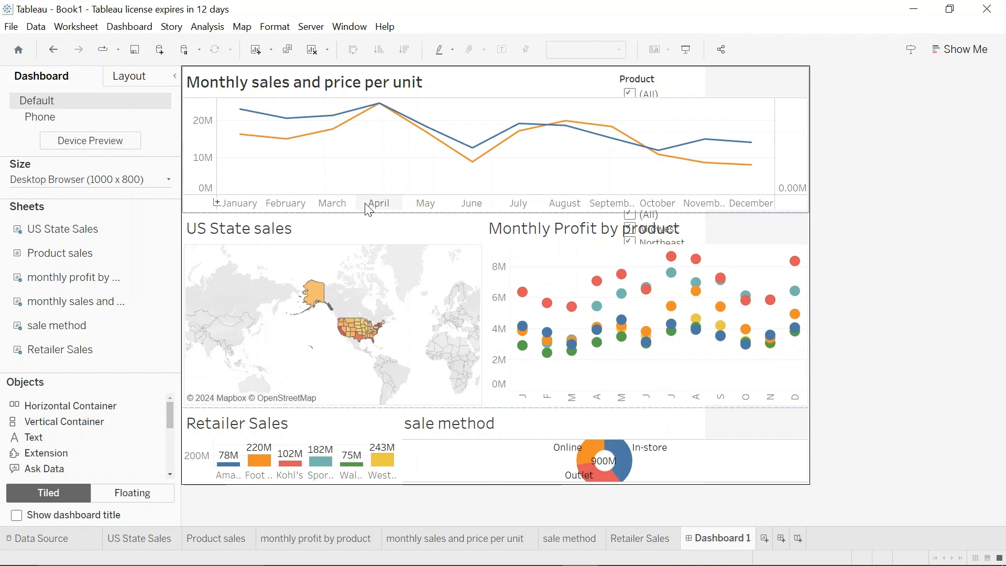
- Add a text object above the monthly sales chart reading USA ADDIDAS SALES DATA
{"action": "left_click_drag", "start_coordinate": [81, 437], "coordinate": [444, 70]}
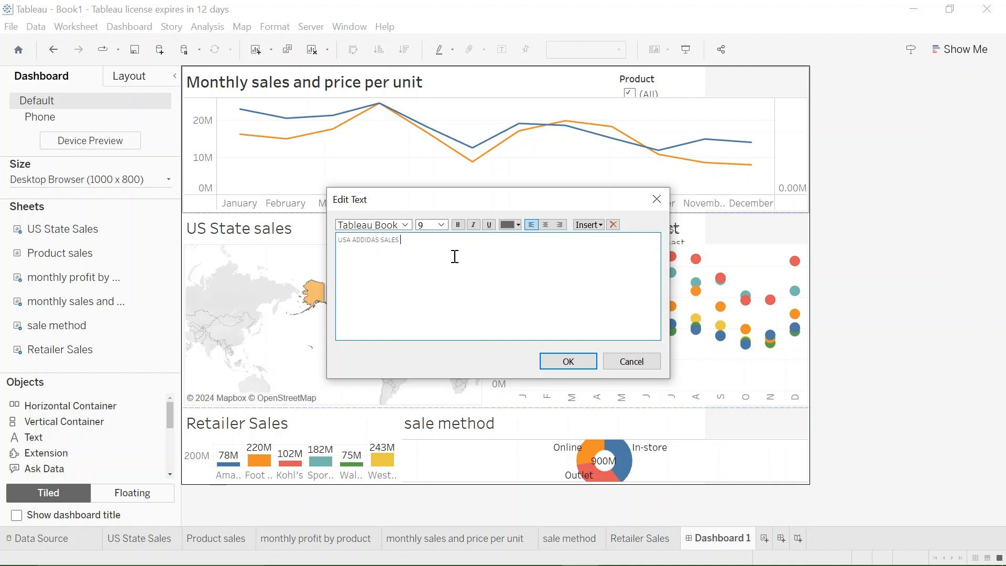
{"action": "left_click", "coordinate": [559, 364]}
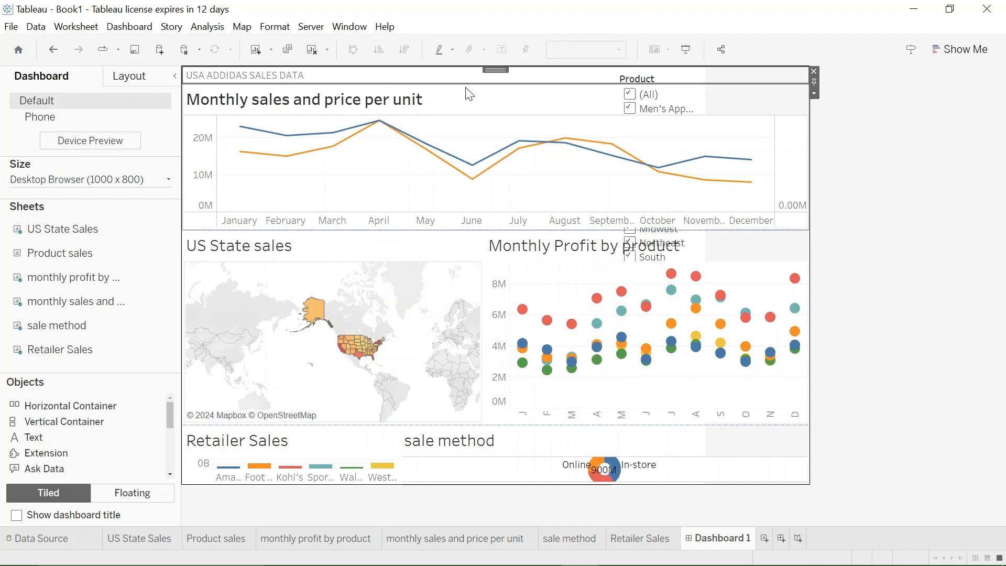
- Format the USA ADDIDAS SALES DATA dashboard title text at size 18 in black
{"action": "double_click", "coordinate": [429, 84]}
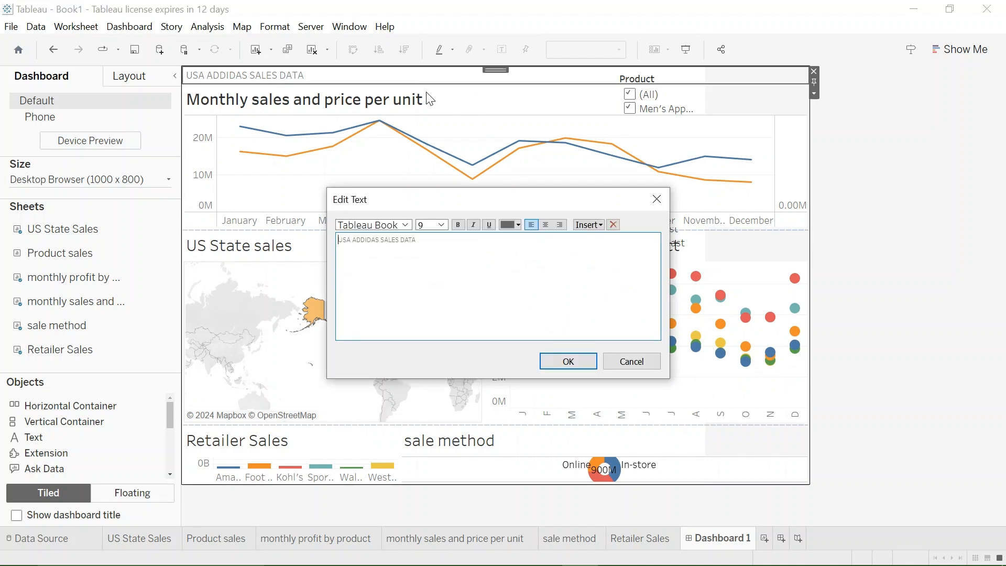
{"action": "left_click_drag", "start_coordinate": [427, 246], "coordinate": [334, 236]}
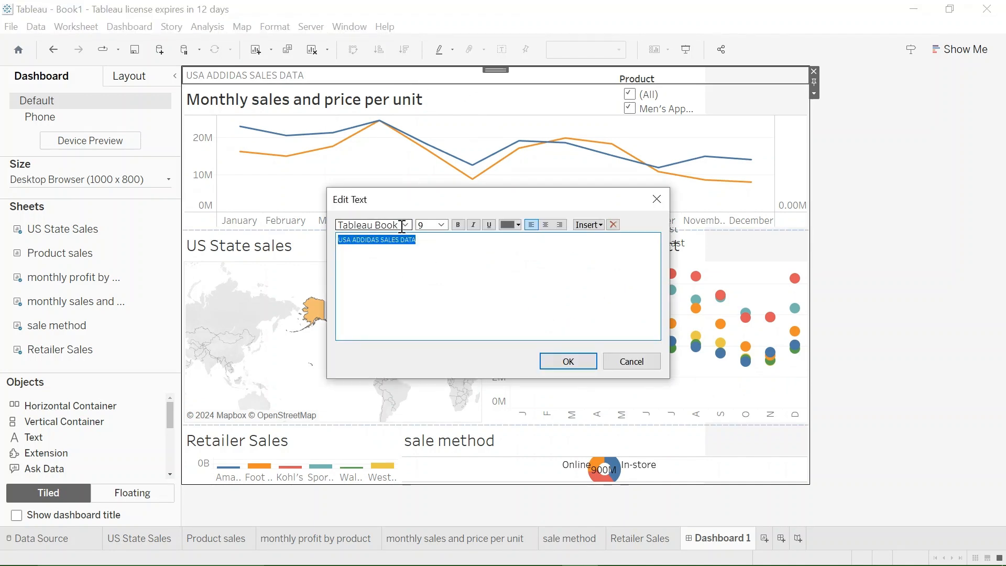
{"action": "left_click", "coordinate": [442, 224]}
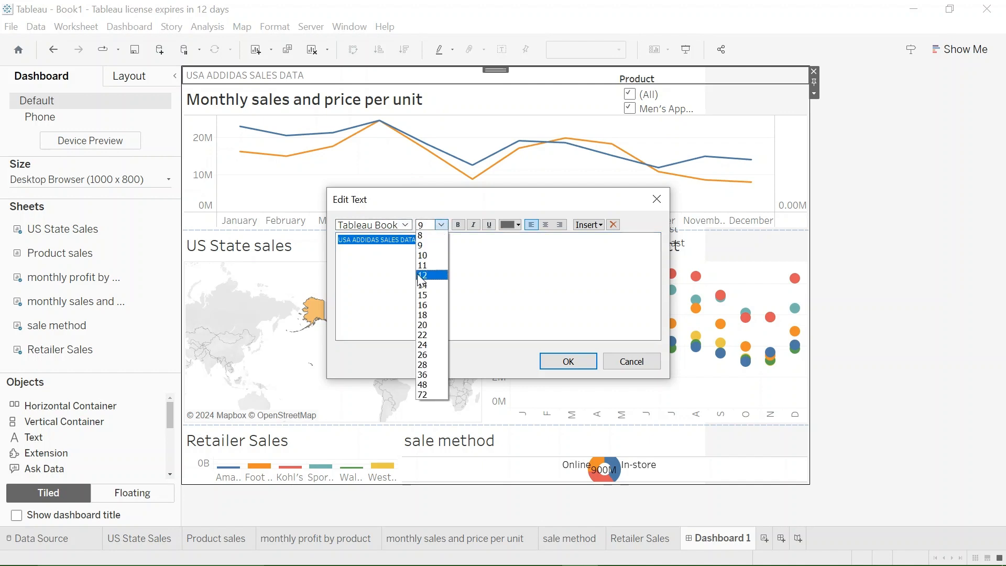
{"action": "left_click", "coordinate": [425, 314]}
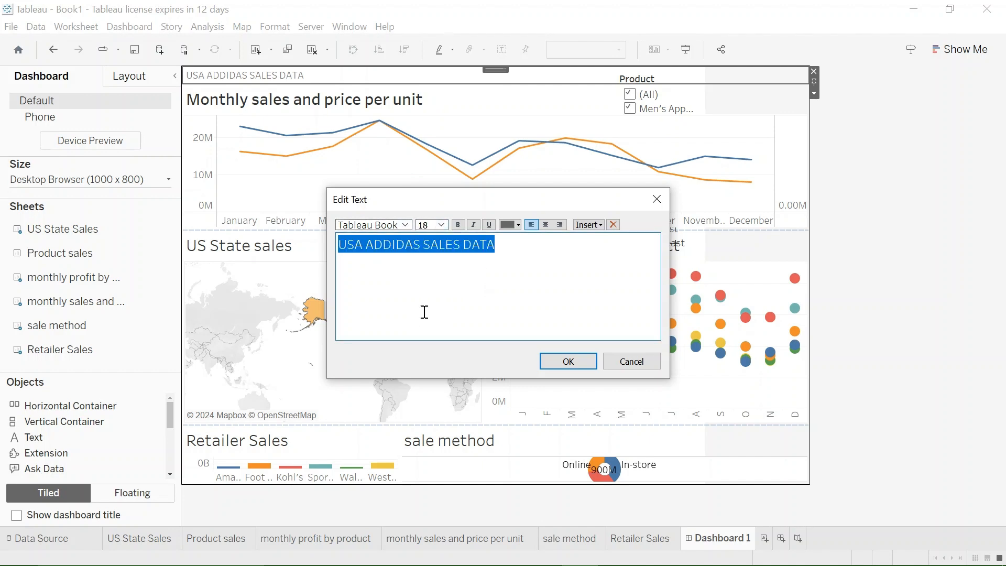
{"action": "left_click", "coordinate": [518, 225]}
{"action": "left_click", "coordinate": [511, 241]}
{"action": "left_click", "coordinate": [579, 367]}
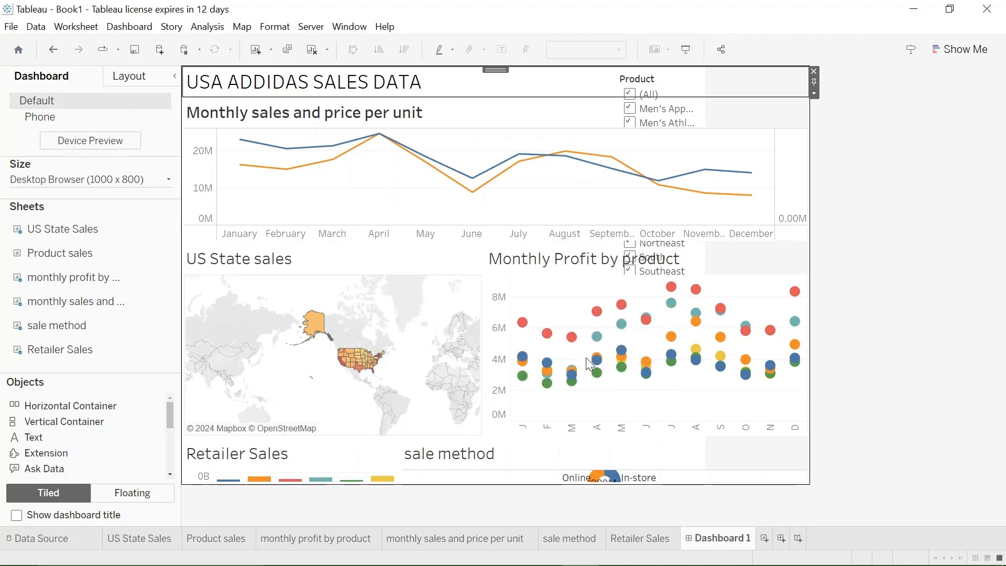
- Center-align the USA ADDIDAS SALES DATA title text
{"action": "double_click", "coordinate": [425, 86]}
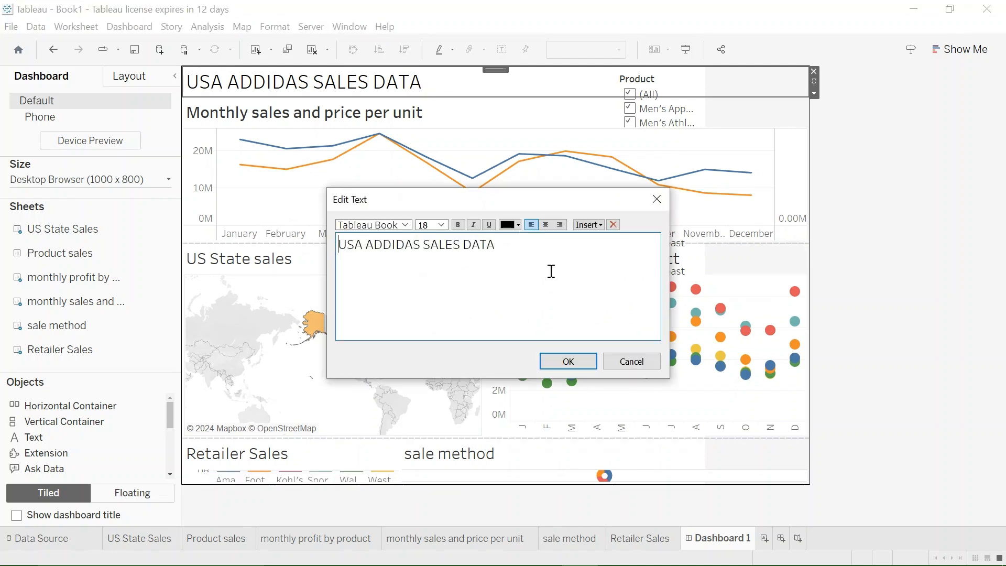
{"action": "left_click", "coordinate": [546, 225]}
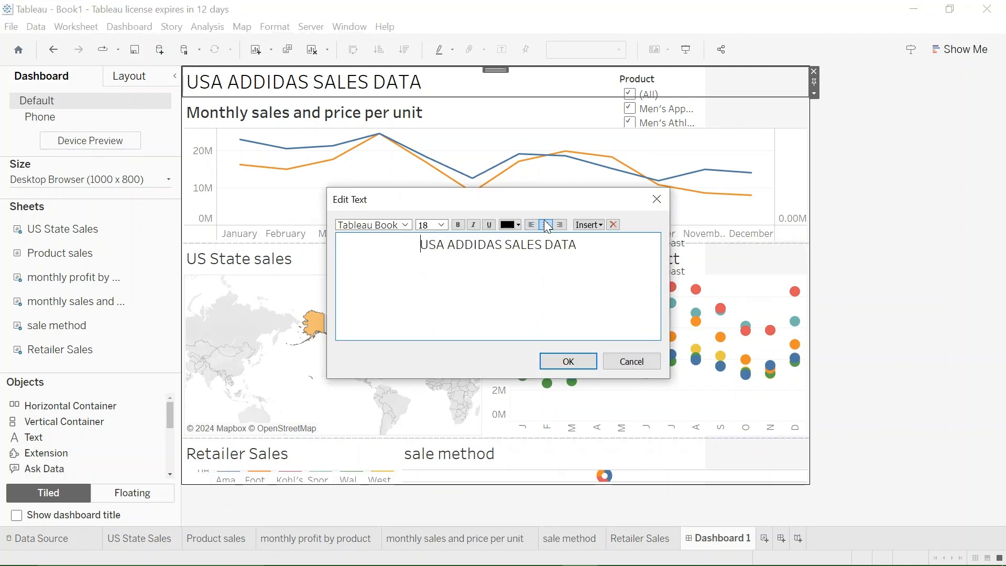
{"action": "left_click", "coordinate": [567, 361]}
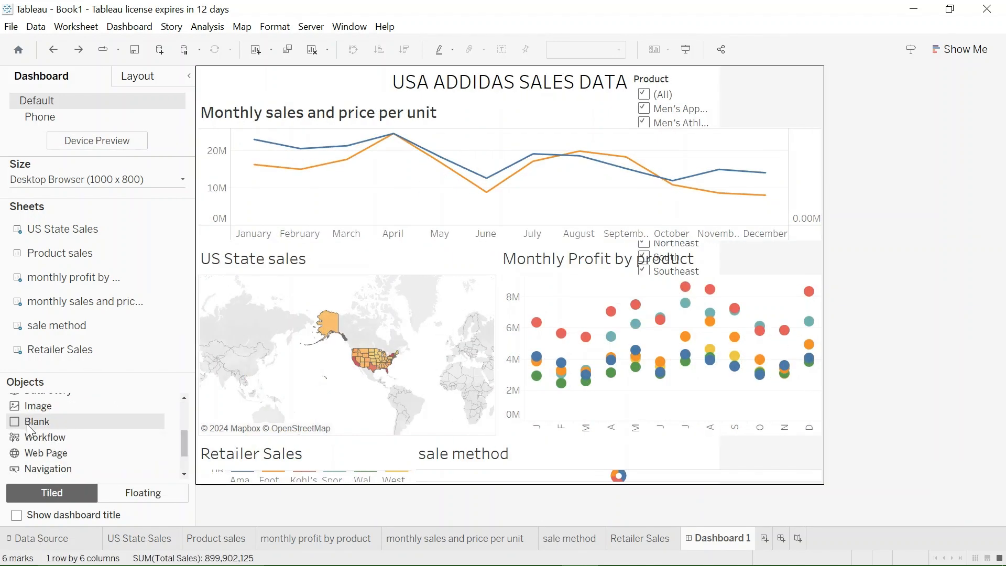
- Add a blank object between the title and the monthly sales chart and set its height to 10 pixels
{"action": "left_click_drag", "start_coordinate": [27, 423], "coordinate": [485, 90]}
{"action": "left_click_drag", "start_coordinate": [561, 114], "coordinate": [561, 115]}
{"action": "left_click", "coordinate": [829, 123]}
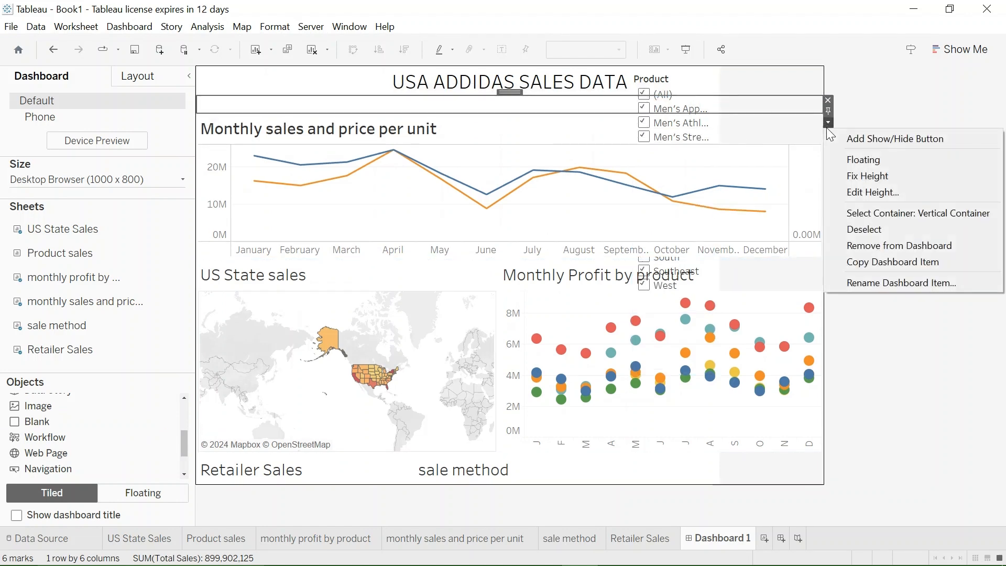
{"action": "left_click", "coordinate": [872, 192]}
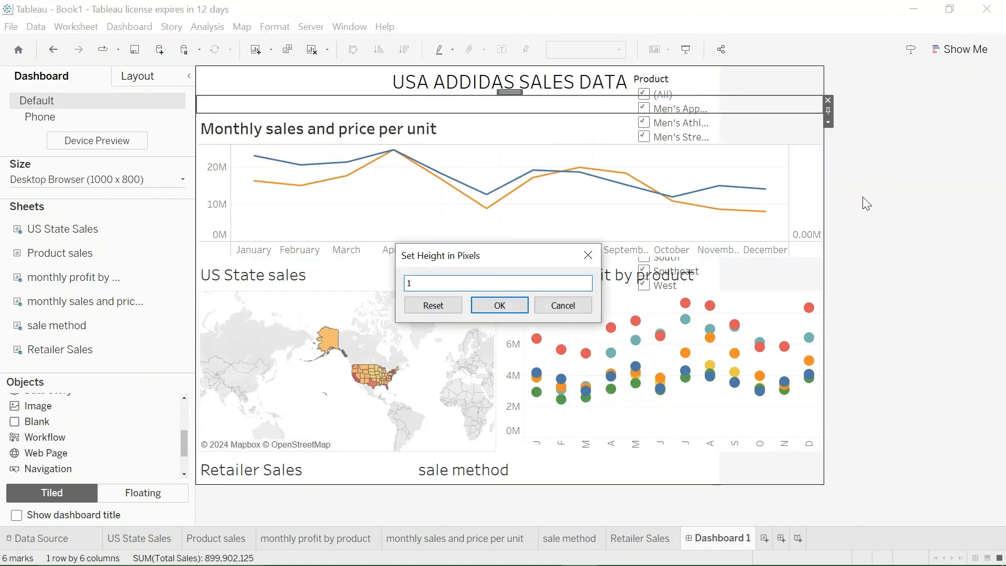
{"action": "key", "text": "BackSpace"}
{"action": "left_click", "coordinate": [498, 305]}
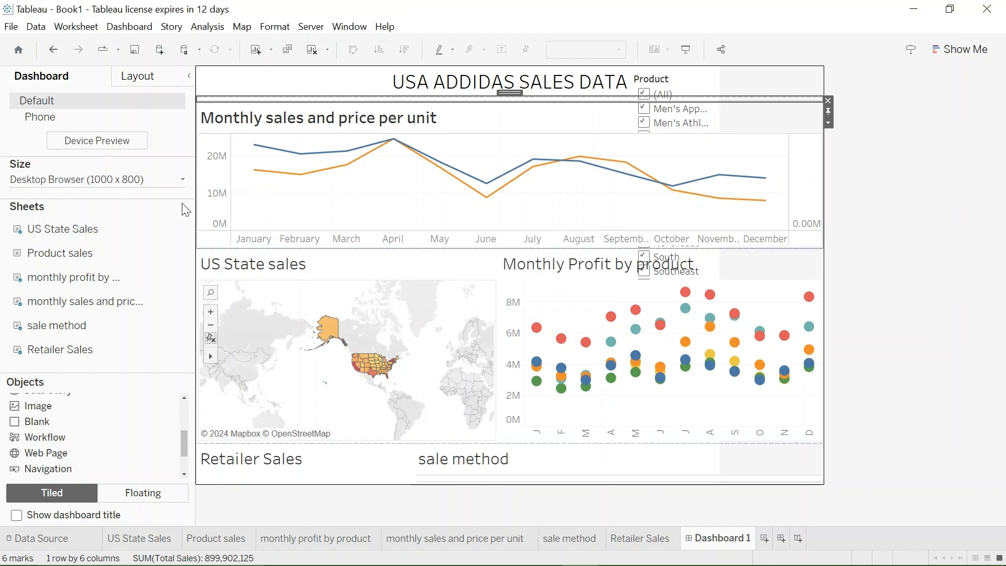
- Give the blank object under the title a solid black border so it serves as a divider line
{"action": "left_click", "coordinate": [160, 79]}
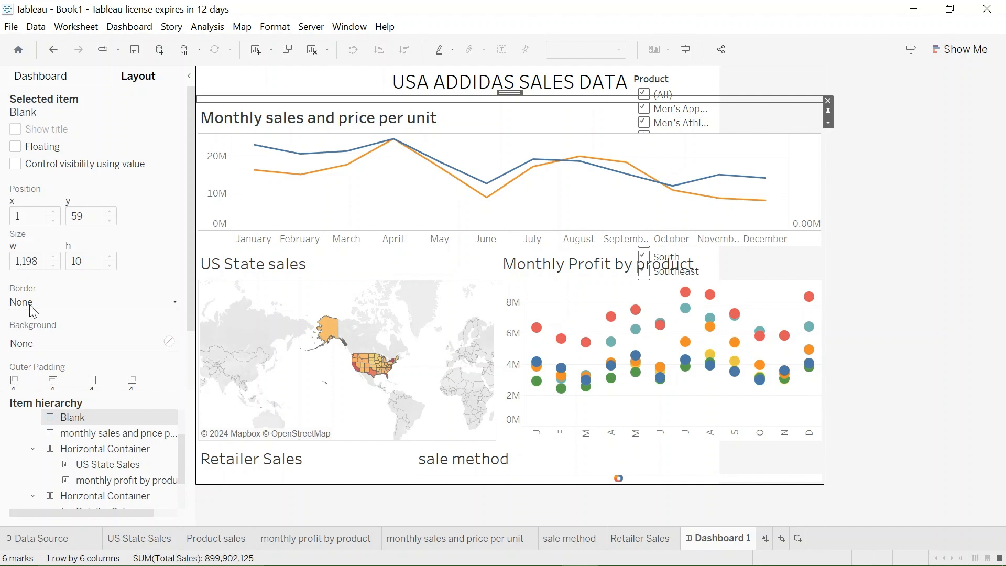
{"action": "left_click", "coordinate": [30, 305]}
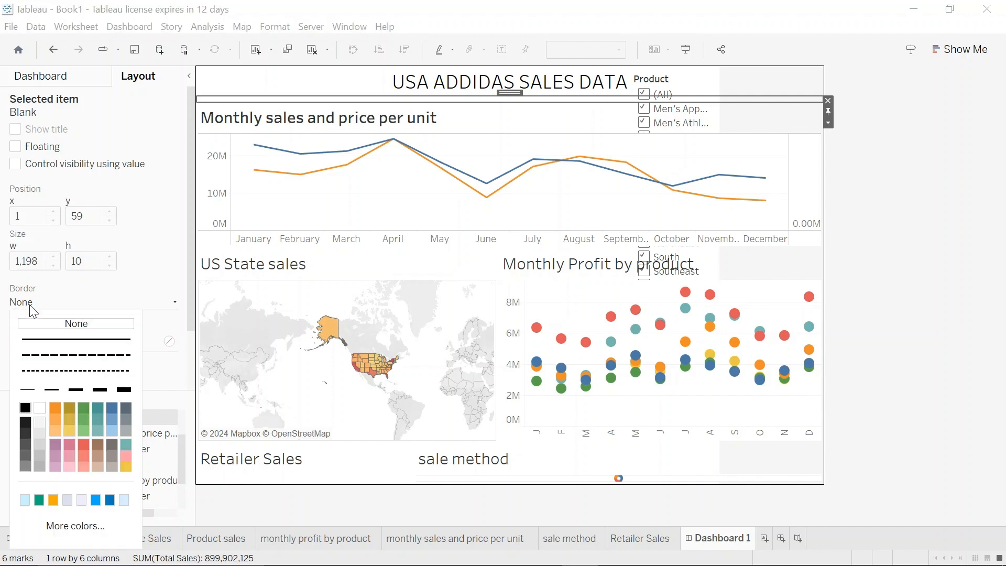
{"action": "left_click", "coordinate": [25, 408]}
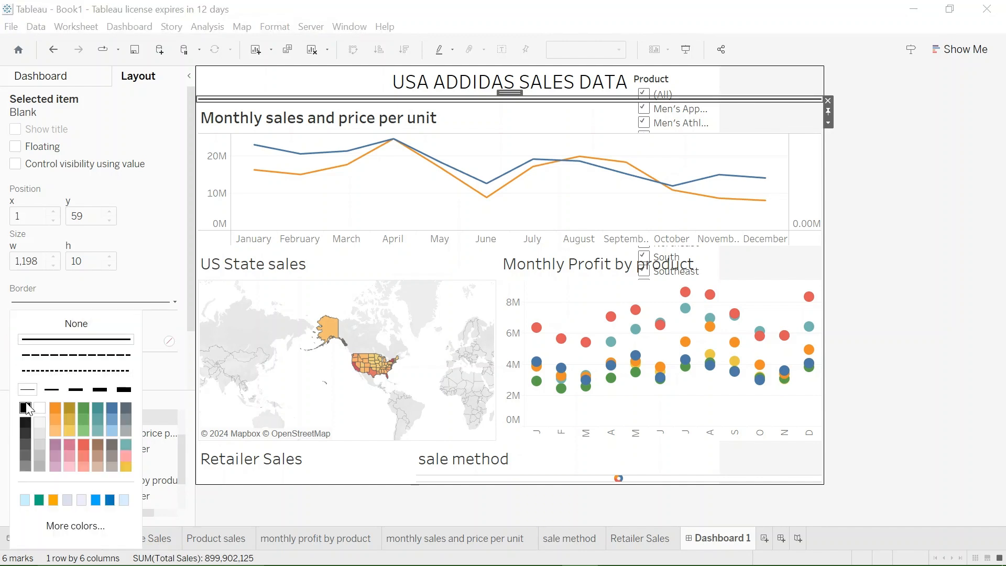
{"action": "left_click", "coordinate": [829, 301]}
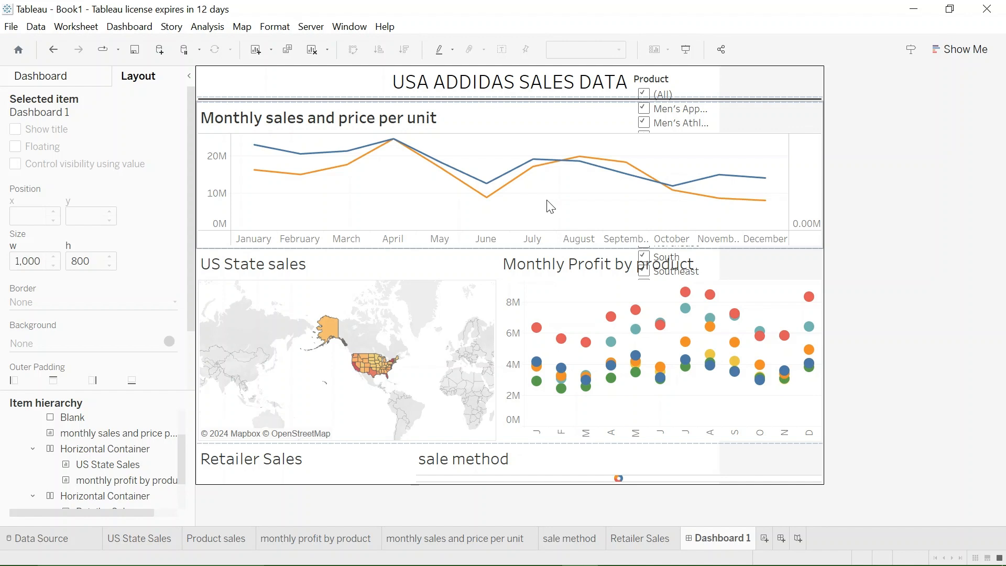
- Set the dashboard's fixed height to 1000 px
{"action": "left_click", "coordinate": [73, 84]}
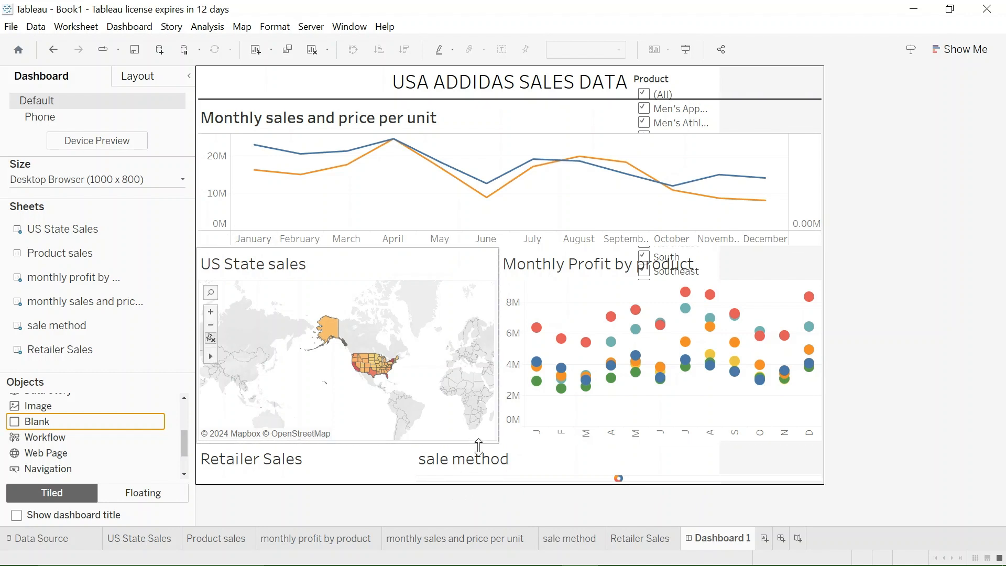
{"action": "left_click", "coordinate": [120, 183]}
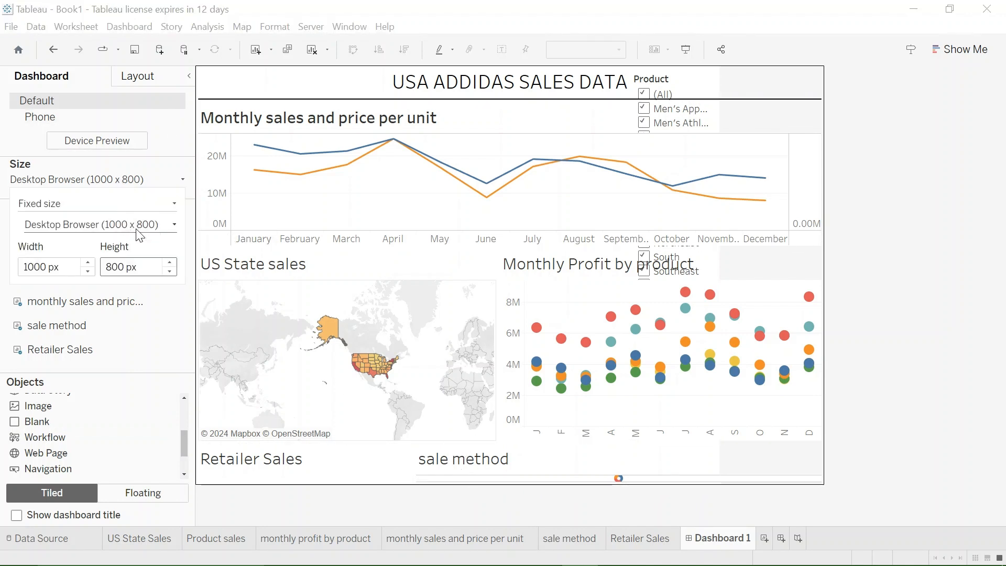
{"action": "left_click", "coordinate": [131, 269]}
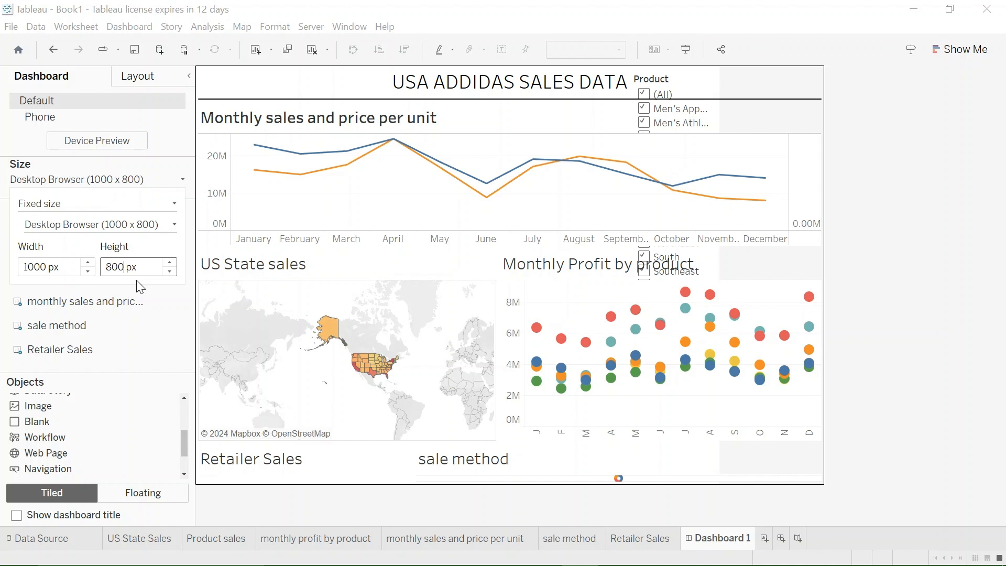
{"action": "key", "text": "BackSpace"}
{"action": "key", "text": "BackSpace"}
{"action": "key", "text": "BackSpace"}
{"action": "type", "text": "1000"}
{"action": "left_click", "coordinate": [483, 404]}
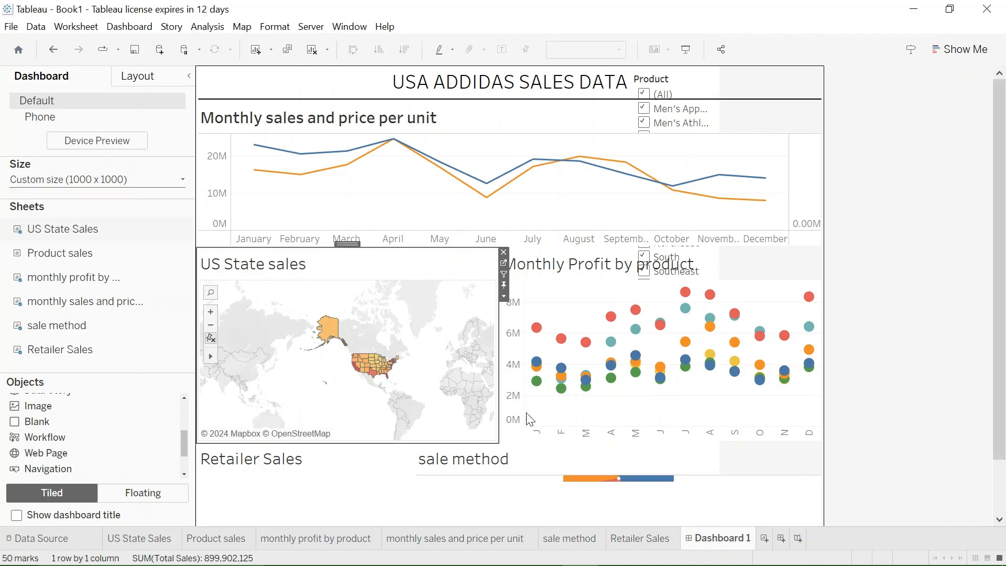
- Place the Product sales sheet in the bottom row, to the left of the Retailer Sales chart
{"action": "scroll", "coordinate": [963, 404], "scroll_direction": "down", "scroll_amount": 1}
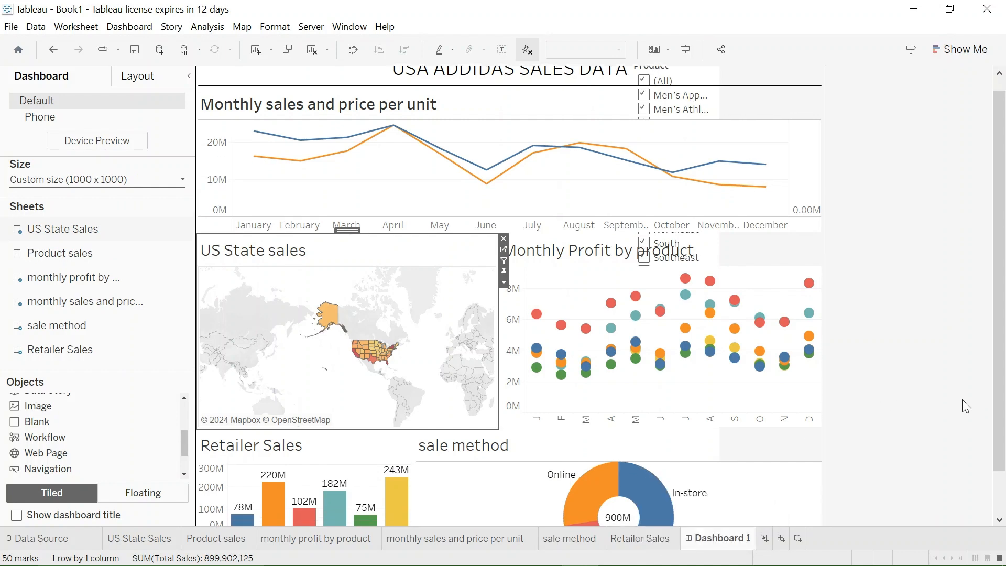
{"action": "left_click_drag", "start_coordinate": [1005, 425], "coordinate": [1005, 468]}
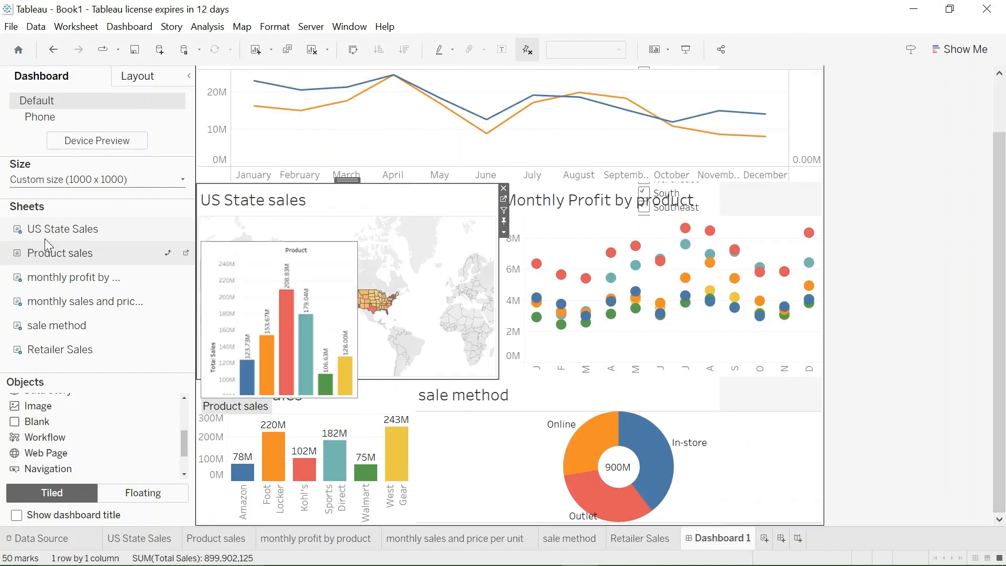
{"action": "left_click_drag", "start_coordinate": [46, 252], "coordinate": [141, 329]}
{"action": "mouse_move", "coordinate": [205, 438]}
{"action": "left_mouse_down"}
{"action": "mouse_move", "coordinate": [207, 468]}
{"action": "mouse_move", "coordinate": [200, 457]}
{"action": "left_mouse_up"}
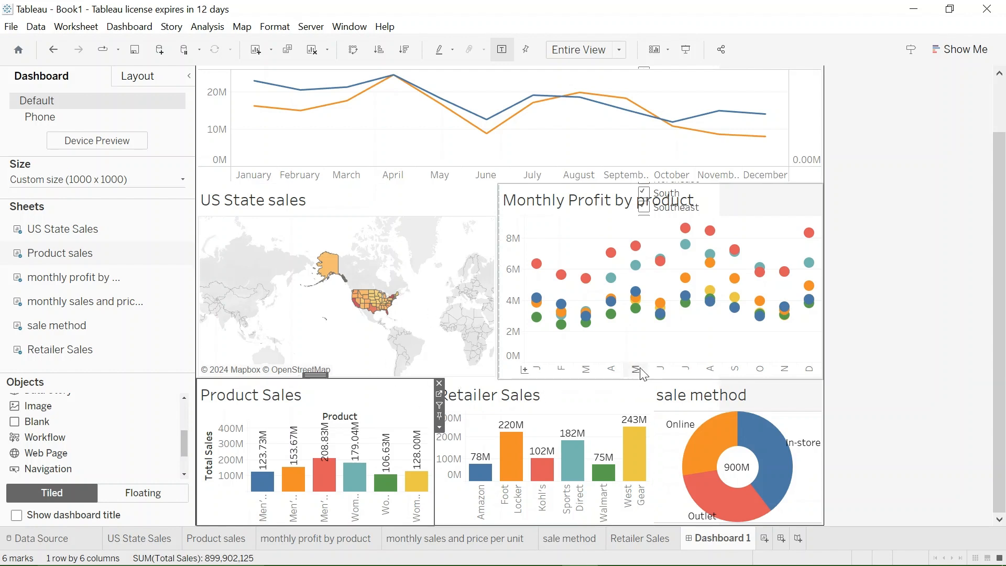
- Enlarge the bottom row and its sale method chart, and zoom the US State sales map in on North America
{"action": "left_click_drag", "start_coordinate": [647, 378], "coordinate": [643, 354]}
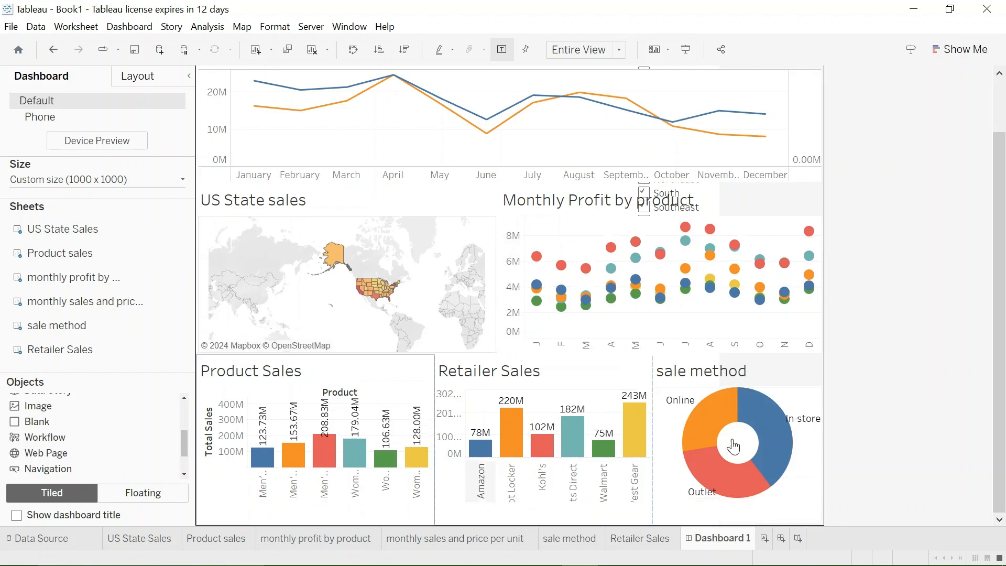
{"action": "left_click_drag", "start_coordinate": [652, 449], "coordinate": [640, 447]}
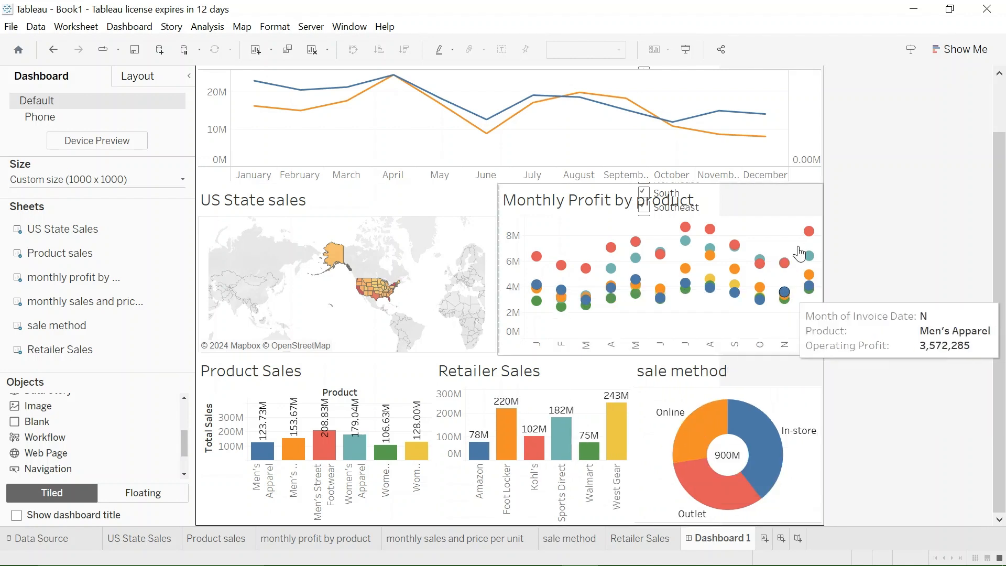
{"action": "scroll", "coordinate": [447, 224], "scroll_direction": "up", "scroll_amount": 2}
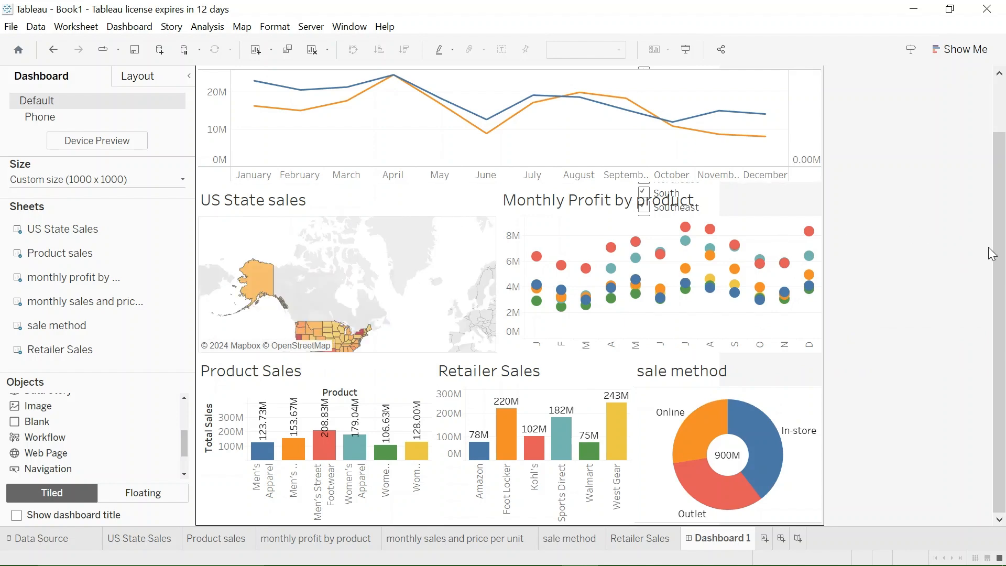
- Expand the Tiled item and its horizontal container in the dashboard's item hierarchy to reach the nested vertical container
{"action": "left_click_drag", "start_coordinate": [1002, 262], "coordinate": [1004, 145]}
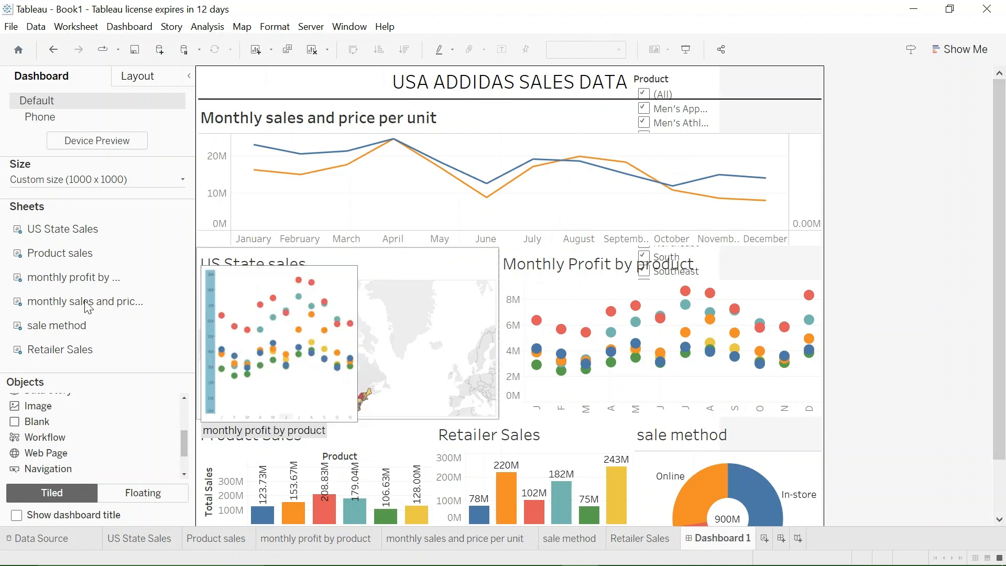
{"action": "left_click", "coordinate": [140, 78]}
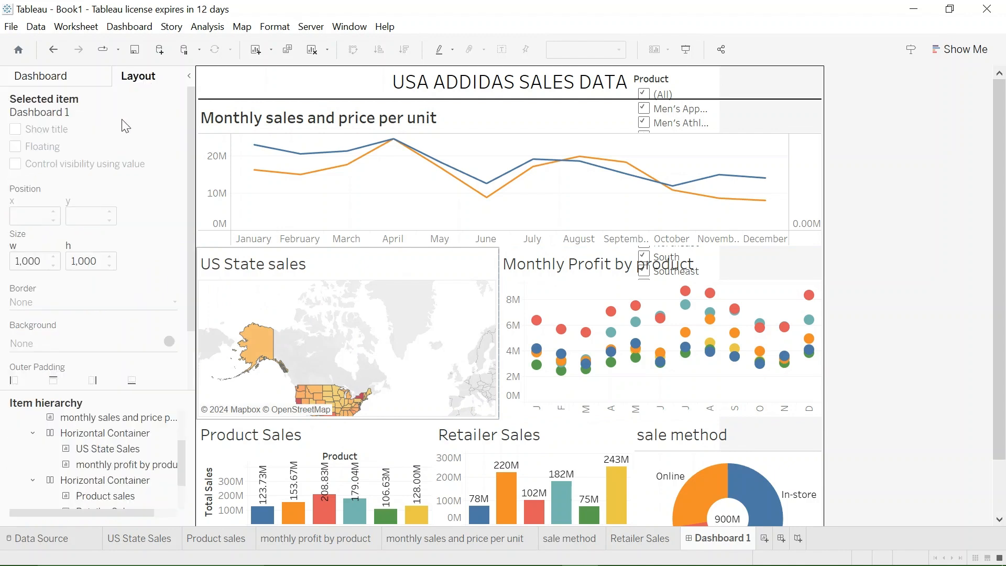
{"action": "scroll", "coordinate": [76, 437], "scroll_direction": "down", "scroll_amount": 1}
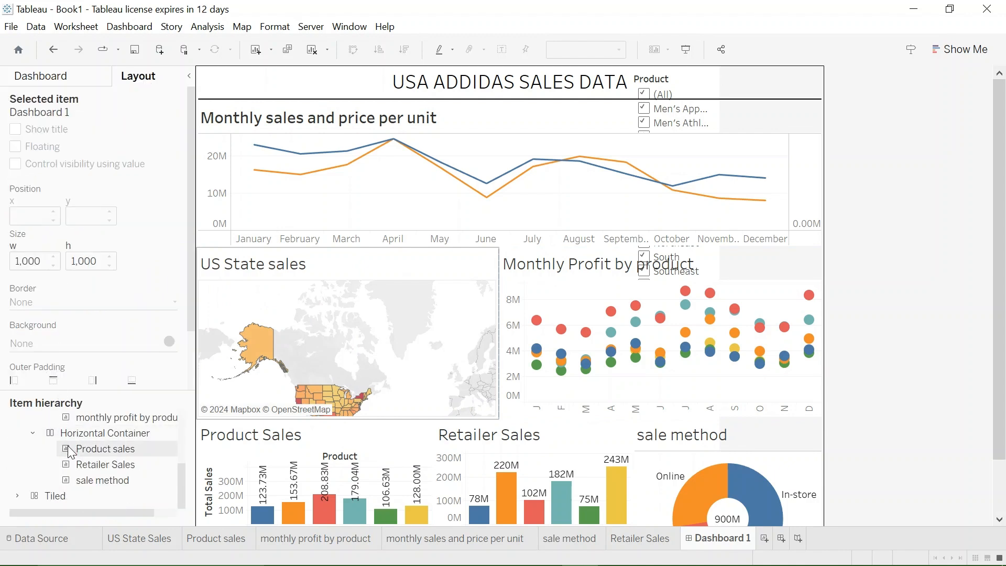
{"action": "left_click", "coordinate": [18, 497]}
{"action": "scroll", "coordinate": [55, 438], "scroll_direction": "down", "scroll_amount": 1}
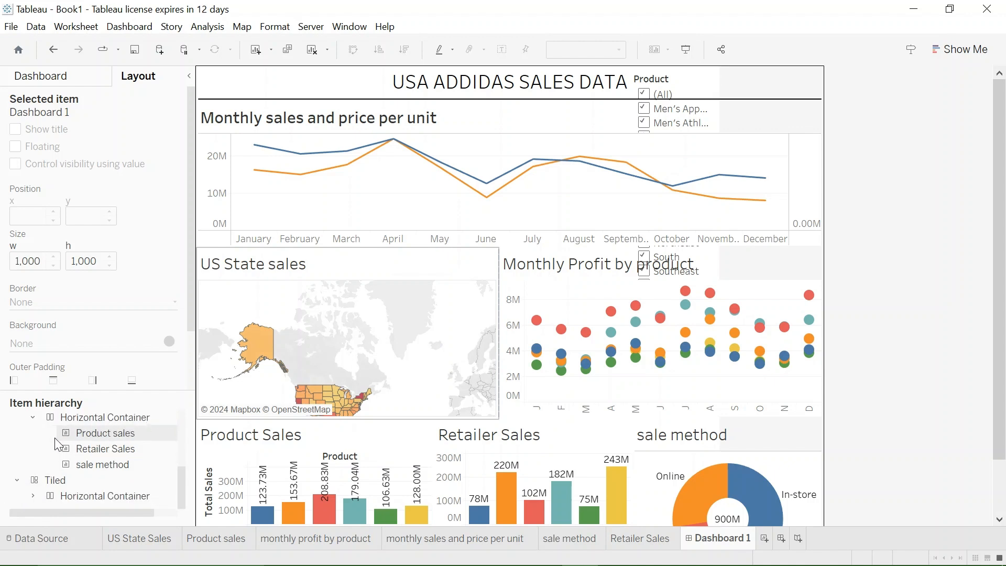
{"action": "left_click", "coordinate": [91, 495]}
{"action": "left_click", "coordinate": [33, 496]}
{"action": "scroll", "coordinate": [74, 502], "scroll_direction": "down", "scroll_amount": 2}
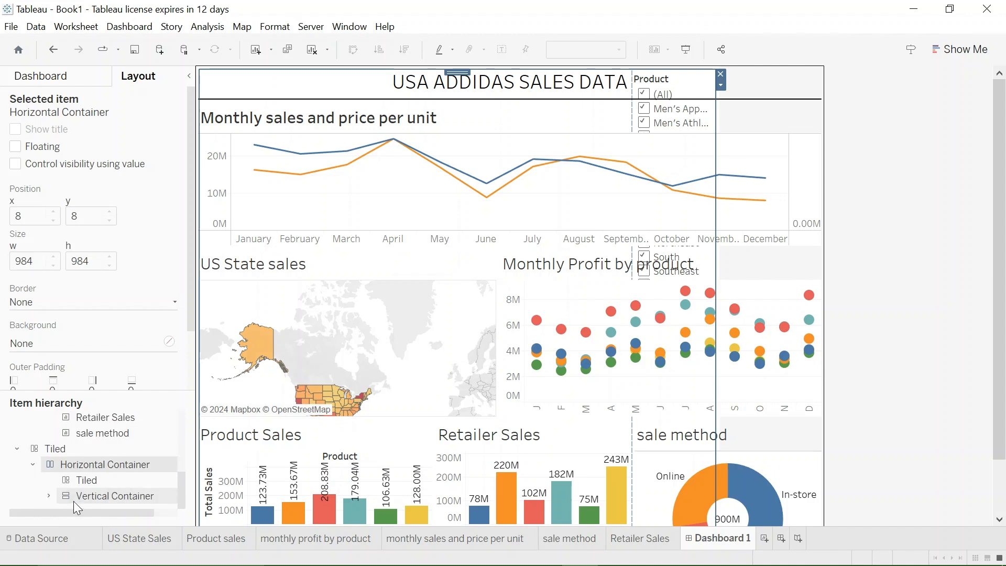
- Make the vertical container holding the Product, Region and Year of Invoice Date filters floating
{"action": "left_click", "coordinate": [96, 498]}
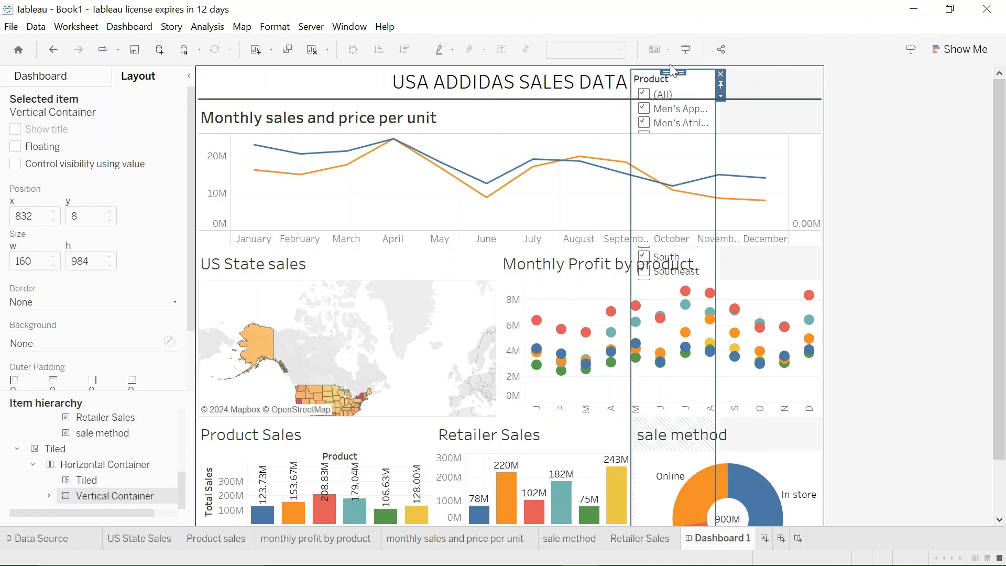
{"action": "left_click_drag", "start_coordinate": [674, 72], "coordinate": [576, 42]}
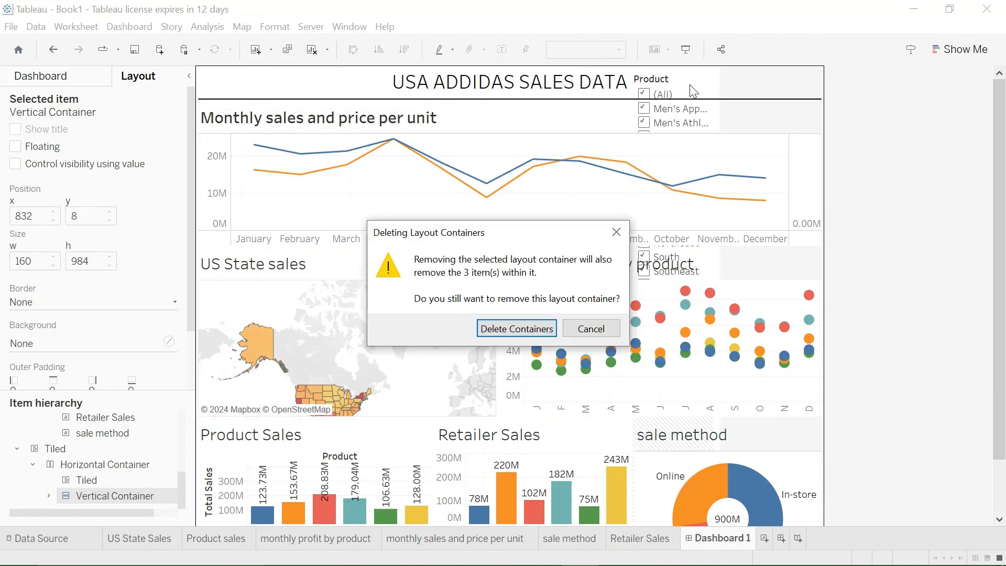
{"action": "left_click", "coordinate": [592, 326]}
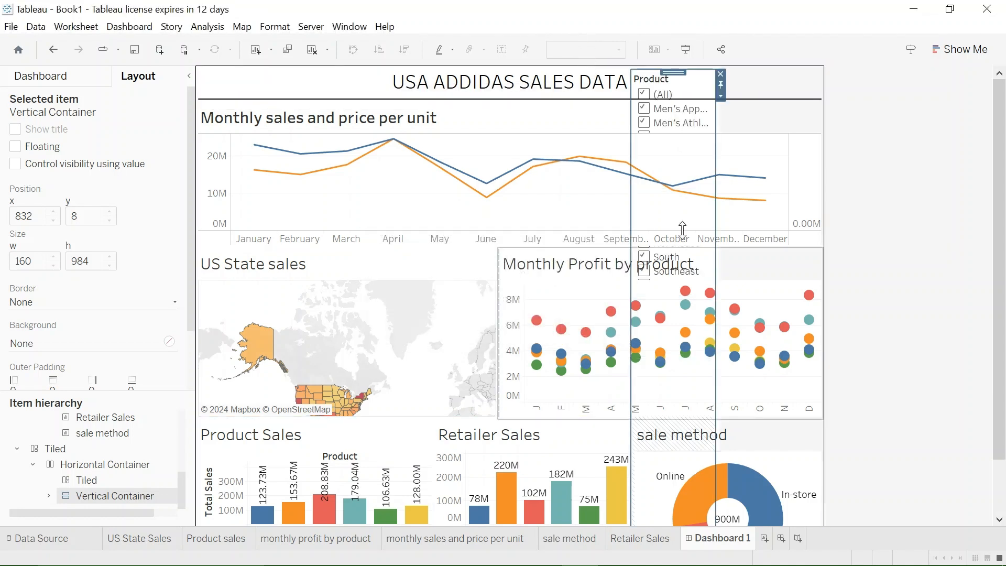
{"action": "left_click", "coordinate": [723, 98]}
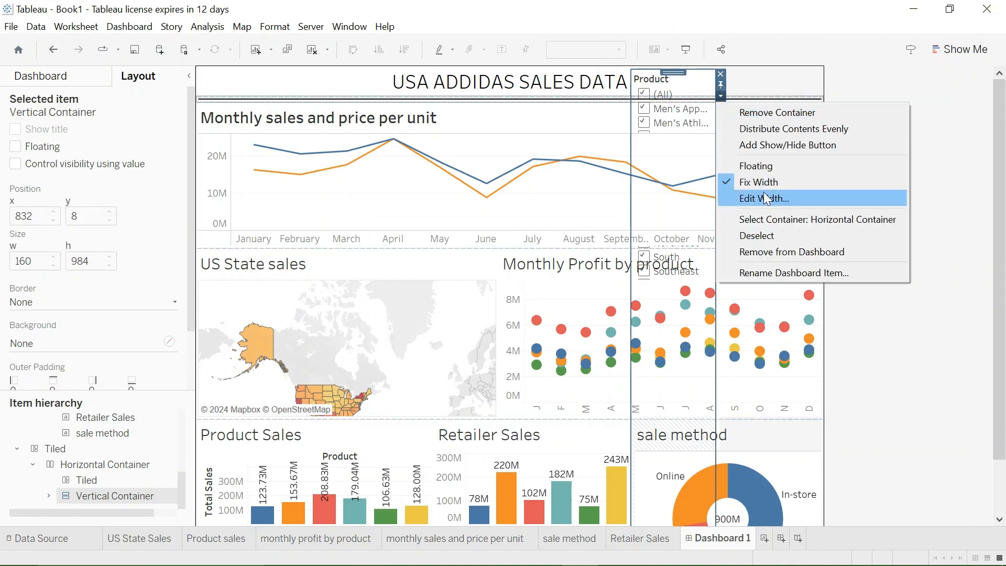
{"action": "left_click", "coordinate": [757, 166]}
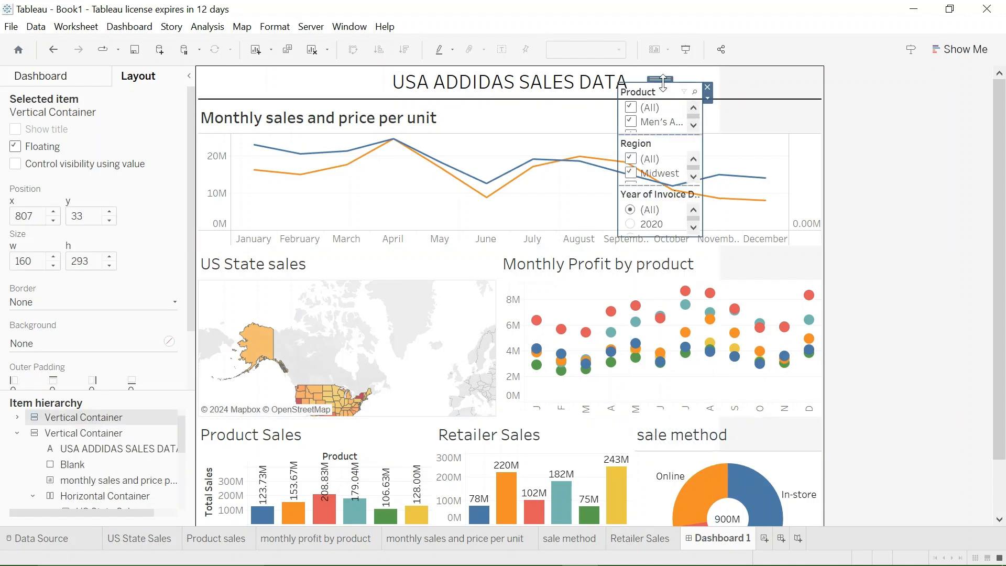
- Try moving the floating filter container to the middle of the dashboard and deleting the leftover Tiled container
{"action": "left_click_drag", "start_coordinate": [663, 80], "coordinate": [485, 209]}
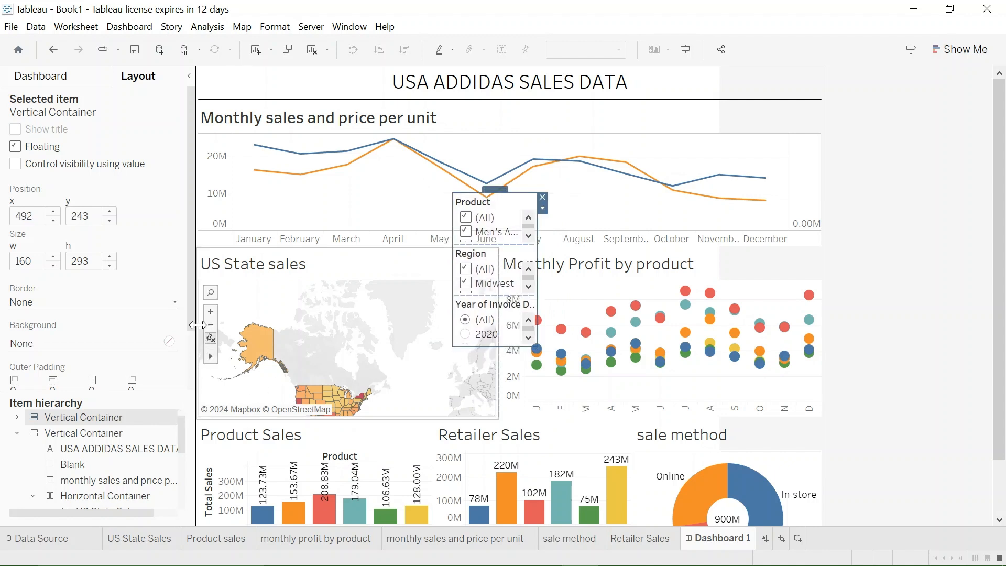
{"action": "left_click_drag", "start_coordinate": [188, 323], "coordinate": [192, 383]}
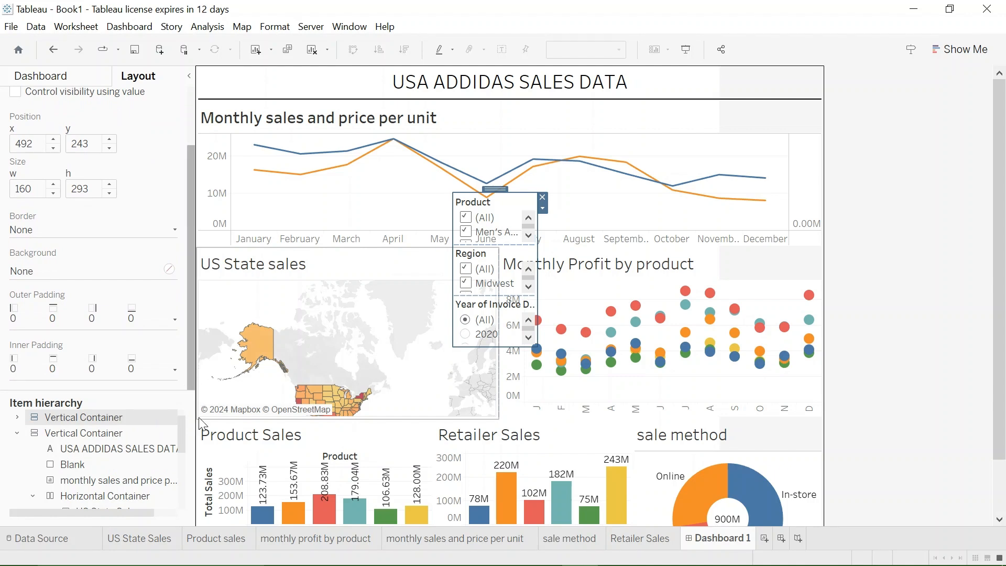
{"action": "scroll", "coordinate": [45, 473], "scroll_direction": "down", "scroll_amount": 3}
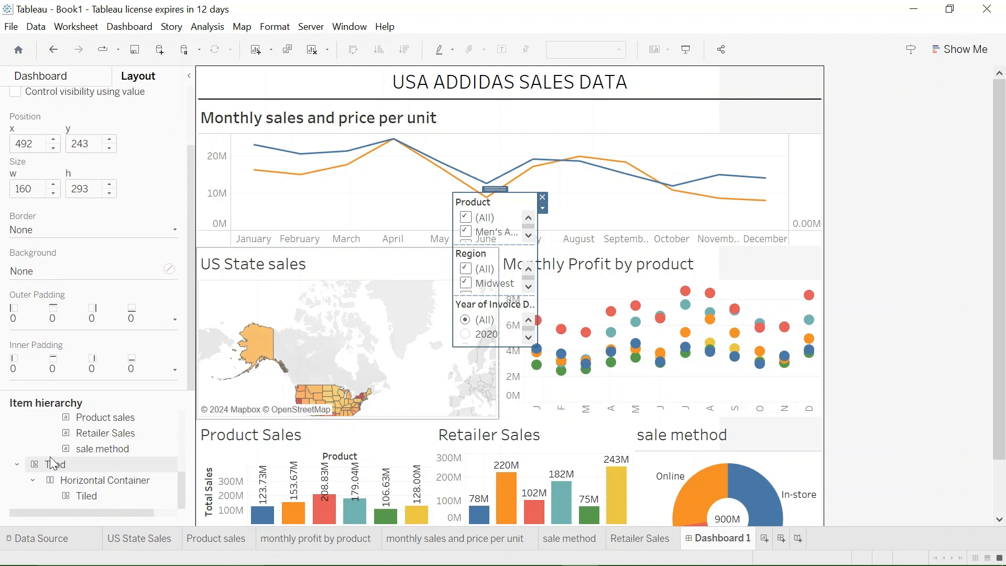
{"action": "left_click", "coordinate": [48, 465]}
{"action": "right_click", "coordinate": [66, 464]}
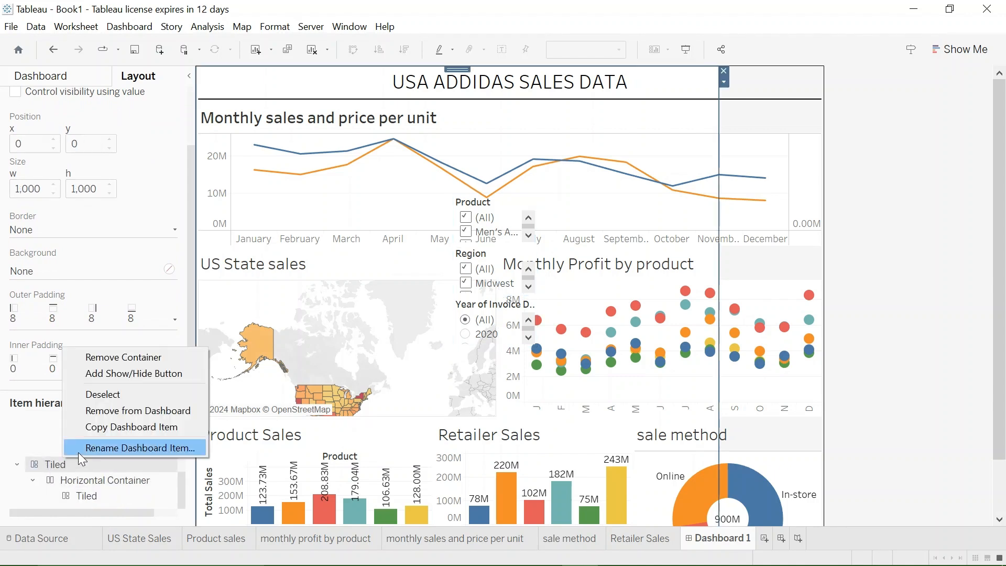
{"action": "left_click", "coordinate": [123, 416]}
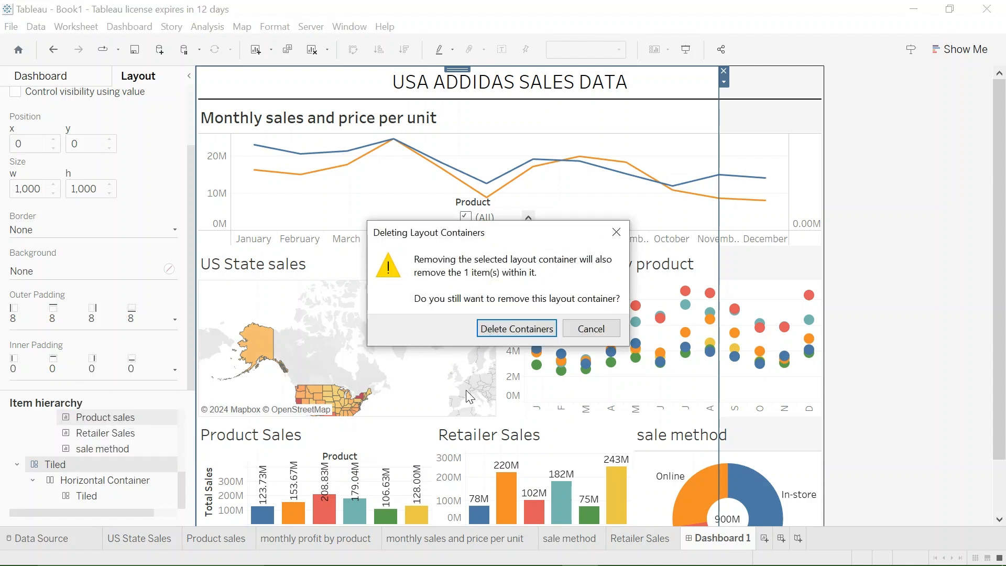
{"action": "left_click", "coordinate": [506, 333]}
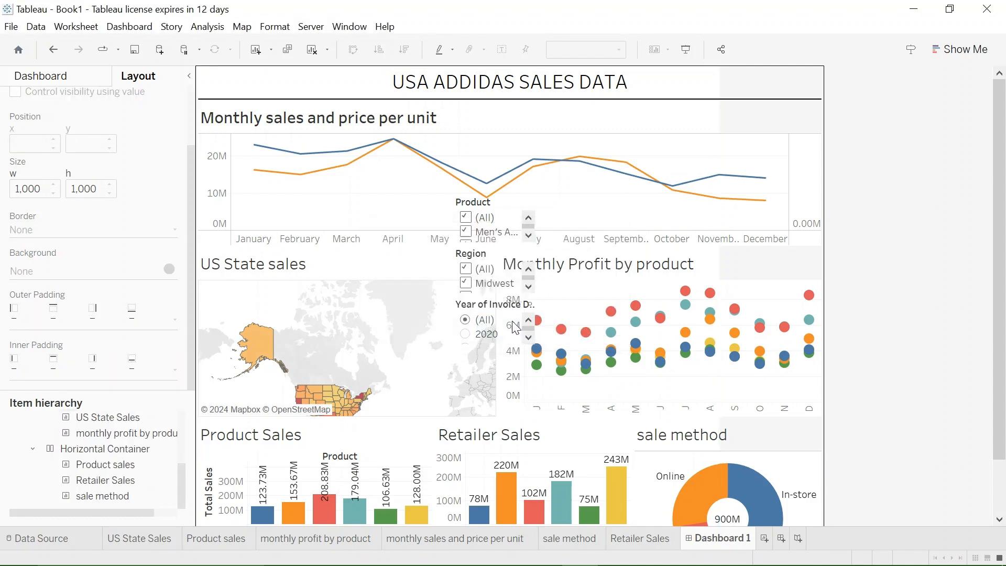
{"action": "left_click", "coordinate": [491, 209]}
{"action": "left_click_drag", "start_coordinate": [497, 189], "coordinate": [494, 190]}
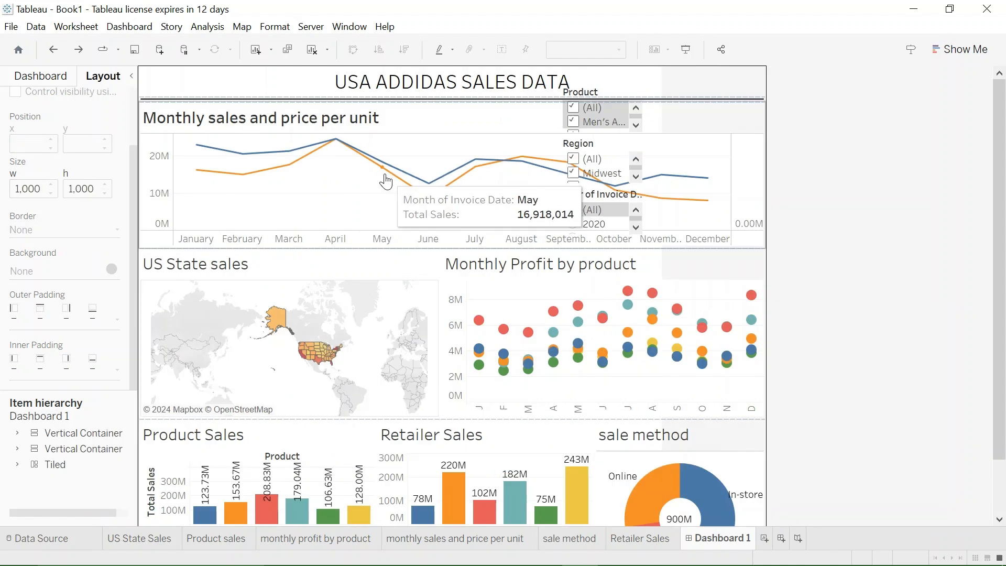
- Turn off floating for the vertical container that holds the title and charts so it becomes tiled
{"action": "left_click", "coordinate": [602, 95]}
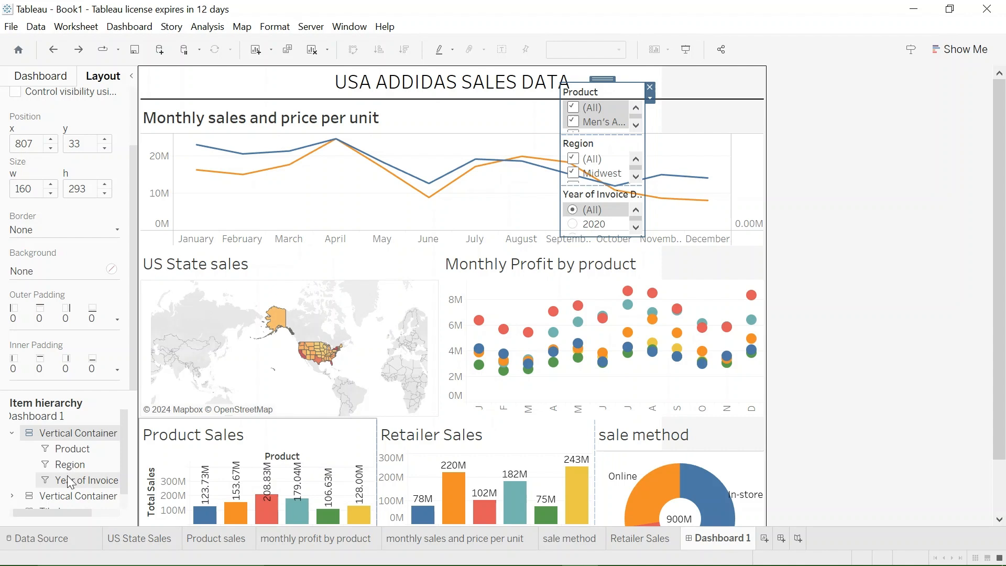
{"action": "scroll", "coordinate": [67, 479], "scroll_direction": "down", "scroll_amount": 1}
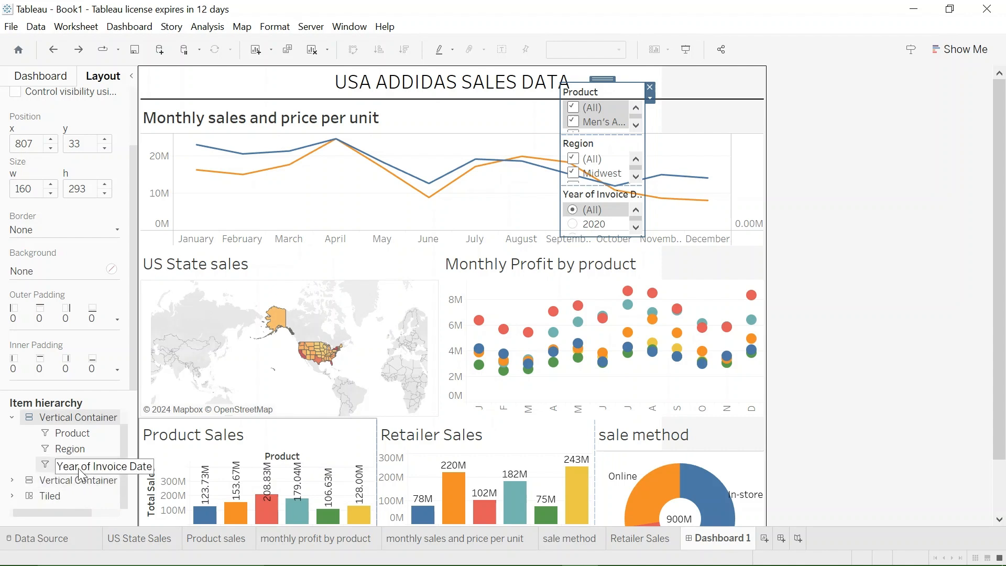
{"action": "right_click", "coordinate": [75, 481]}
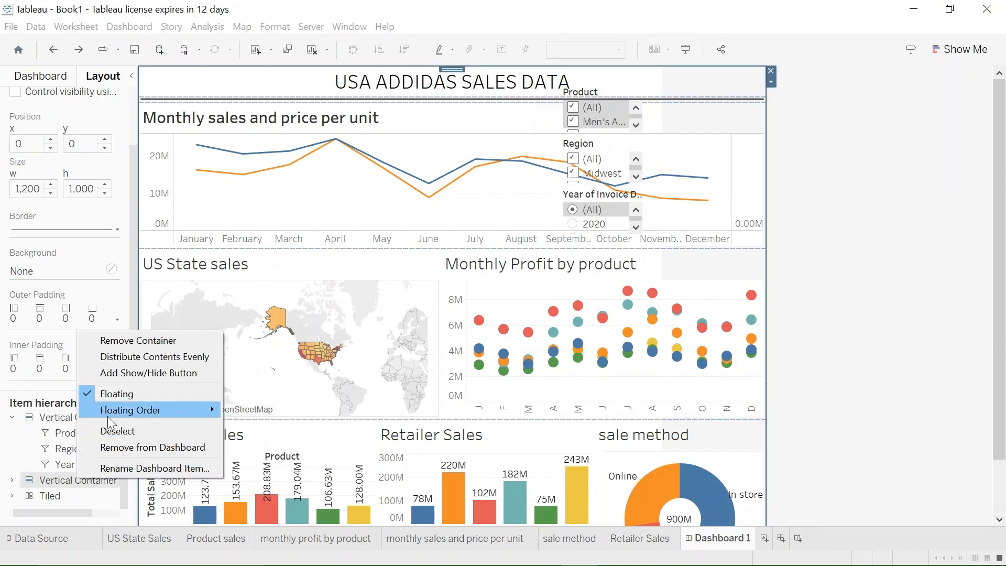
{"action": "left_click", "coordinate": [92, 397]}
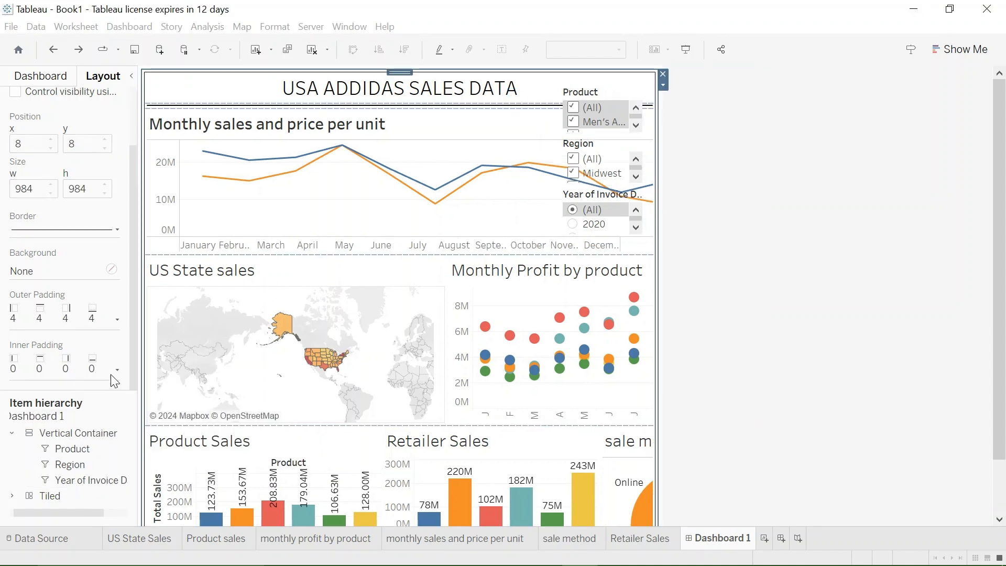
- Dock the Product, Region and Year of Invoice Date filter container to the left of the charts and narrow it to about half its docked width
{"action": "left_click", "coordinate": [596, 96]}
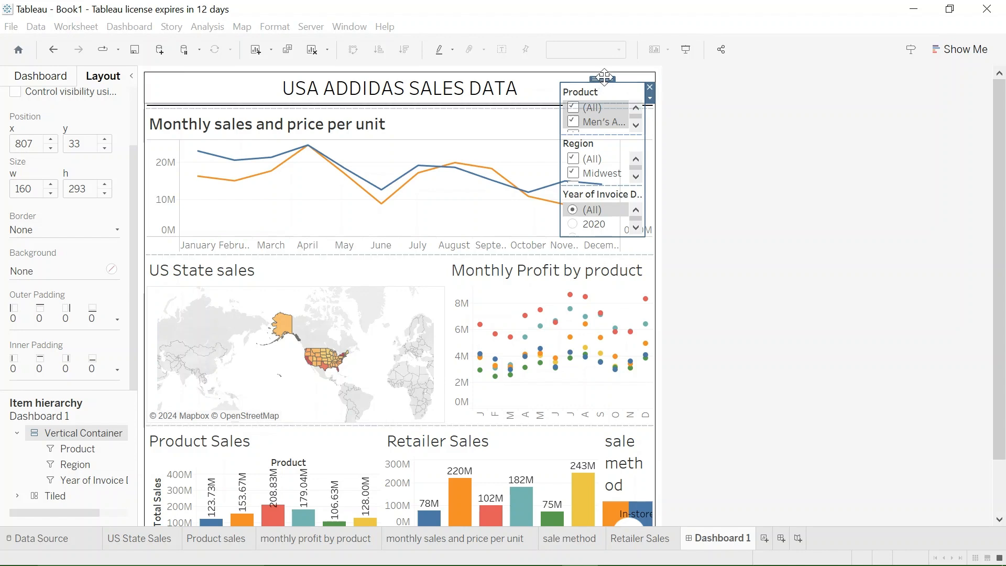
{"action": "left_click_drag", "start_coordinate": [605, 77], "coordinate": [489, 107]}
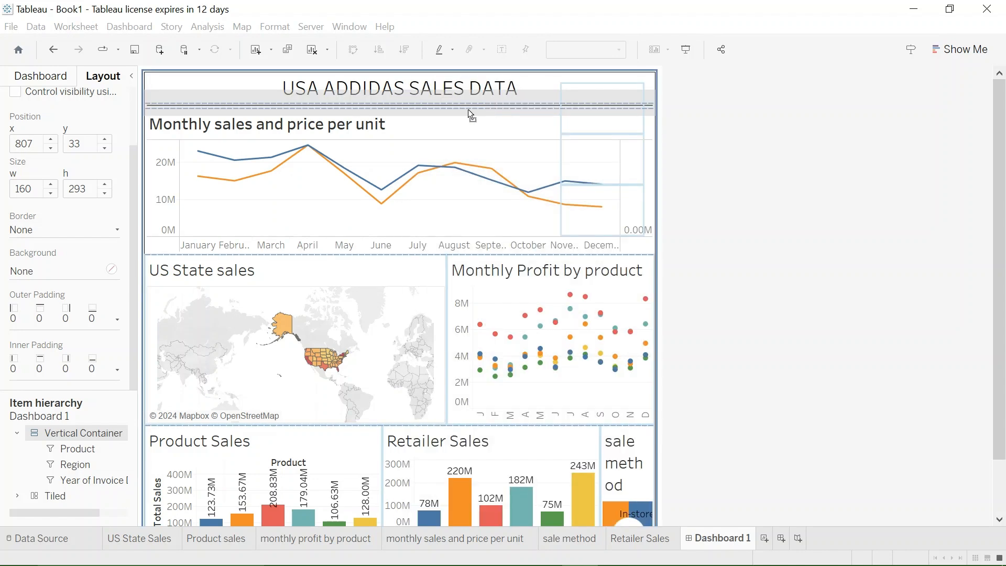
{"action": "mouse_move", "coordinate": [179, 102]}
{"action": "left_mouse_down"}
{"action": "mouse_move", "coordinate": [141, 90]}
{"action": "mouse_move", "coordinate": [150, 82]}
{"action": "left_mouse_up"}
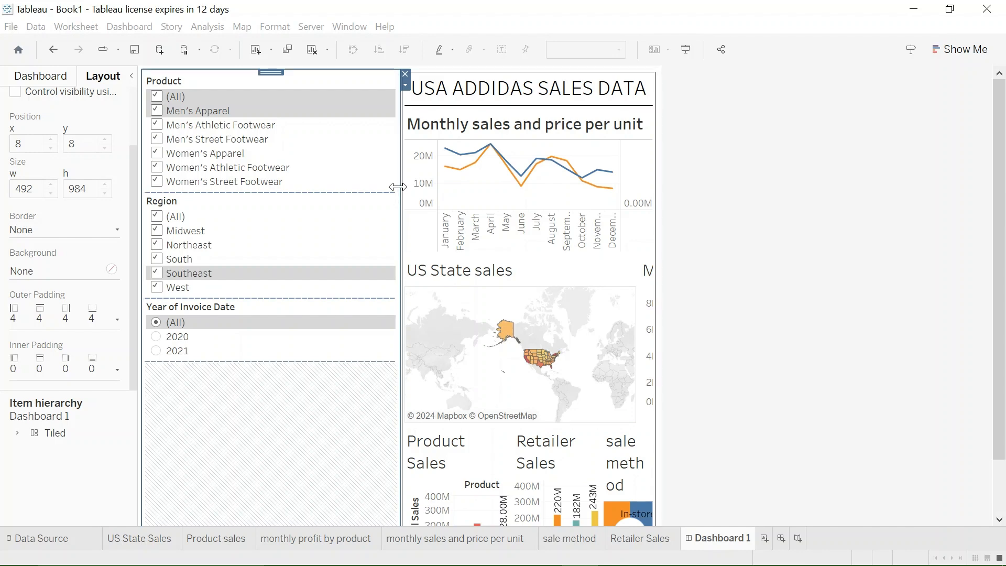
{"action": "left_click_drag", "start_coordinate": [400, 176], "coordinate": [271, 164]}
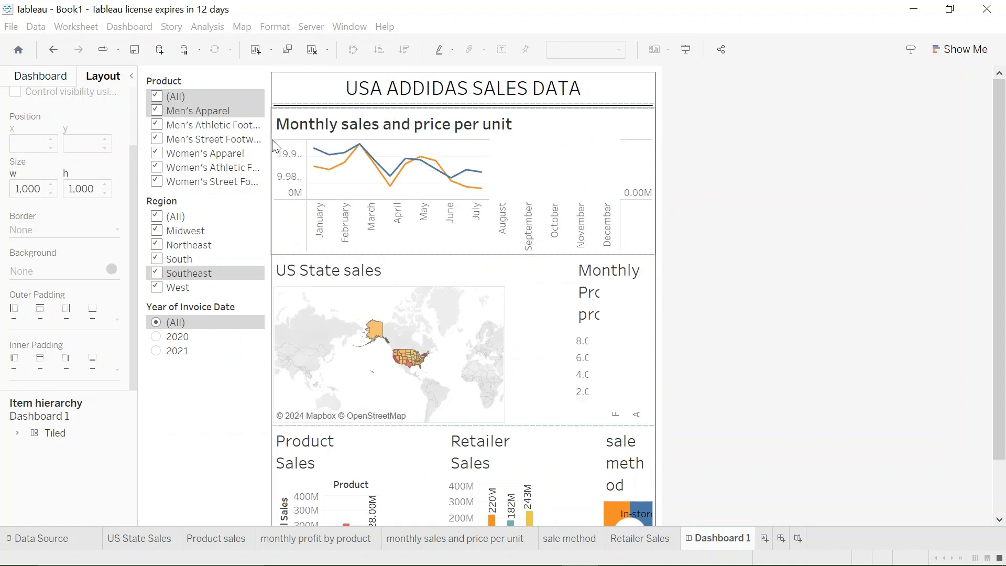
- Set the dashboard's fixed width to 1500 px and narrow the filter column to give the charts more room
{"action": "left_click", "coordinate": [52, 77]}
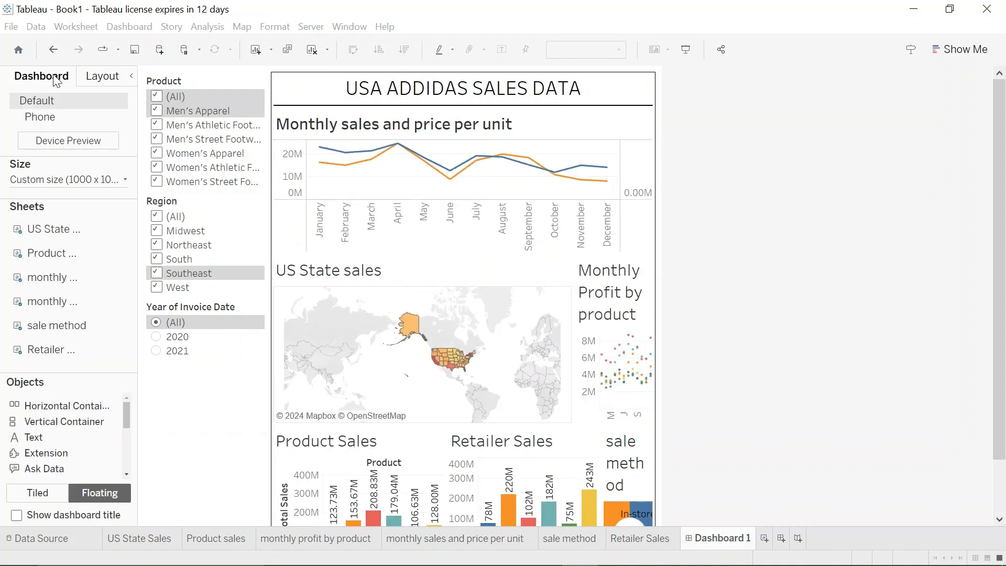
{"action": "left_click", "coordinate": [78, 180]}
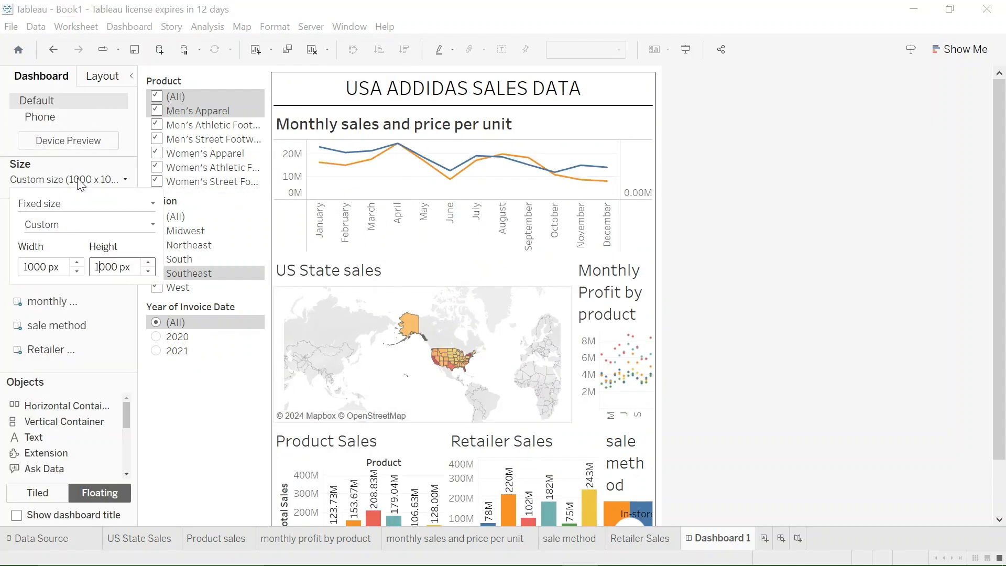
{"action": "left_click", "coordinate": [36, 269]}
{"action": "key", "text": "BackSpace"}
{"action": "type", "text": "5"}
{"action": "left_click", "coordinate": [132, 264]}
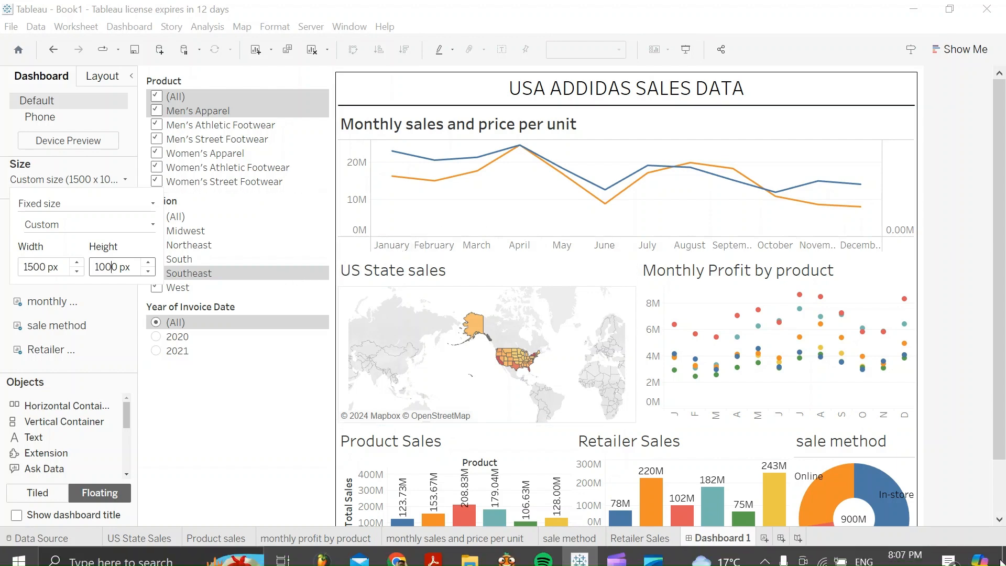
{"action": "left_click", "coordinate": [324, 218]}
{"action": "left_click_drag", "start_coordinate": [324, 219], "coordinate": [289, 226]}
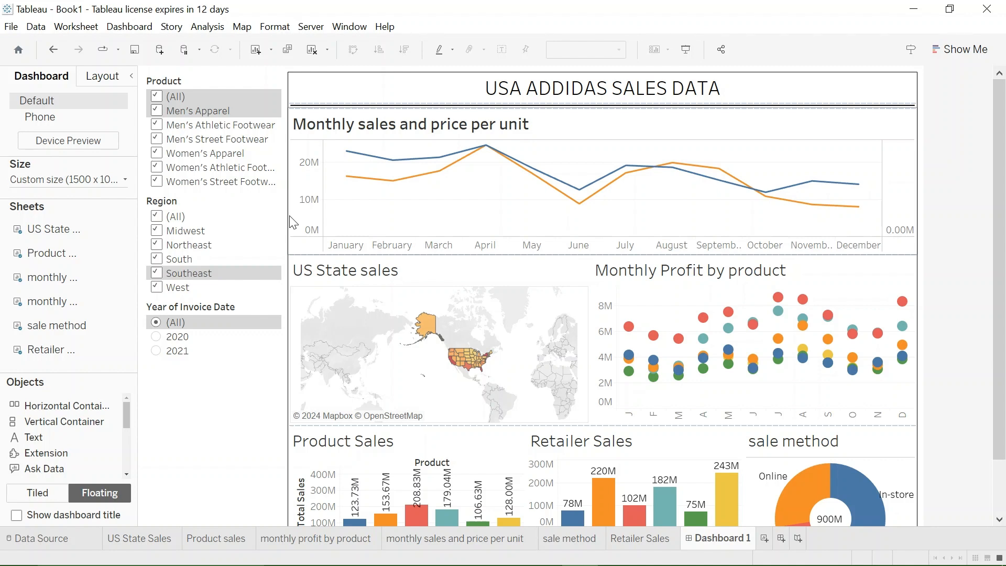
- Use the Monthly sales and price per unit, US State sales and Monthly Profit by product charts as dashboard filters
{"action": "left_click", "coordinate": [718, 178]}
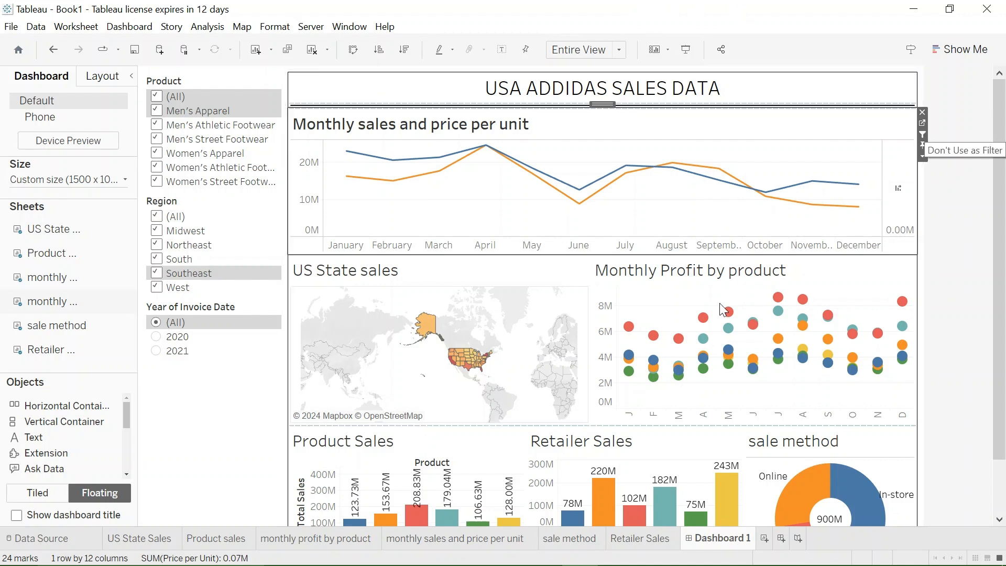
{"action": "left_click", "coordinate": [563, 365]}
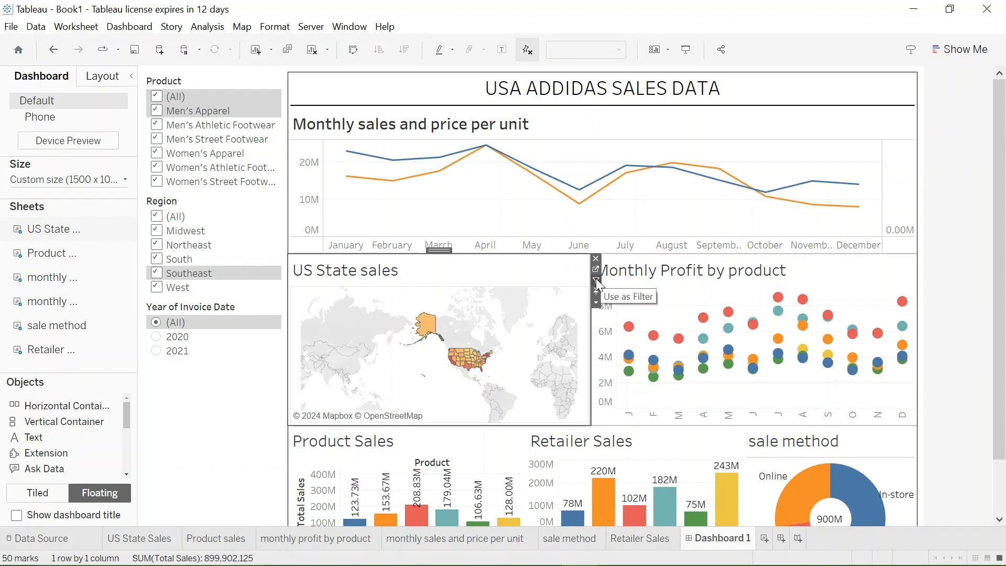
{"action": "left_click", "coordinate": [757, 306]}
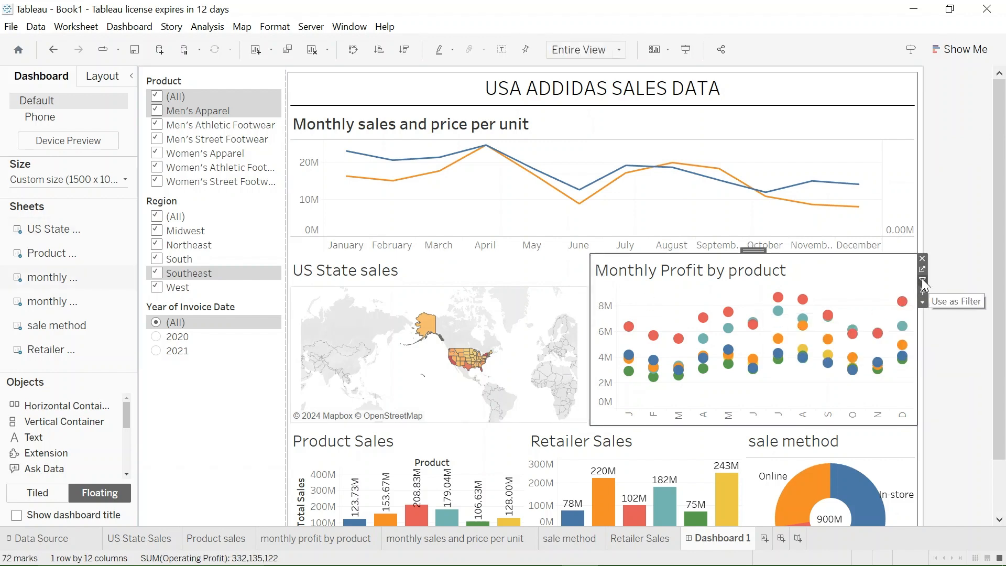
{"action": "left_click", "coordinate": [922, 280]}
{"action": "left_click", "coordinate": [893, 288]}
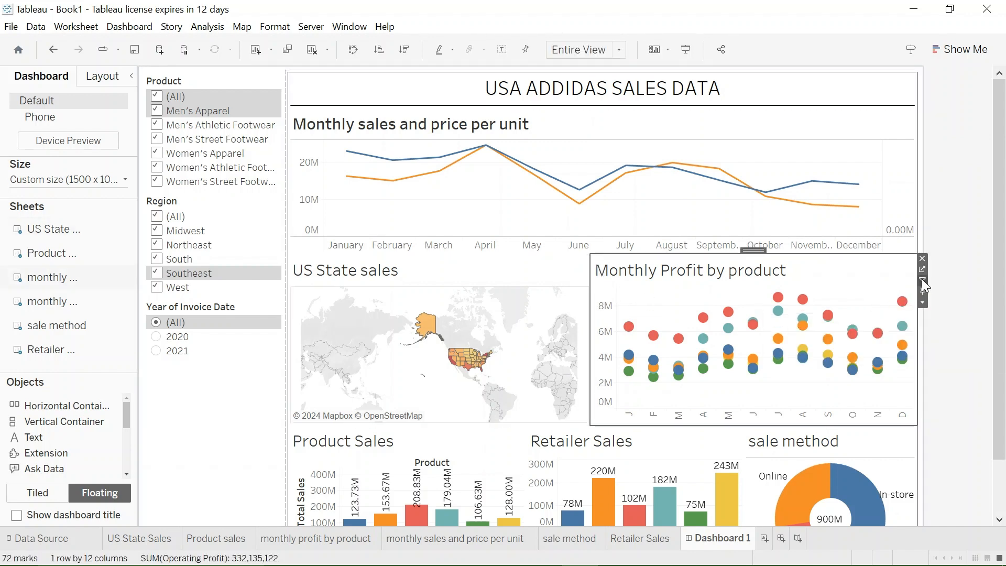
- Use the Product Sales, Retailer Sales and sale method charts in the bottom row as dashboard filters
{"action": "left_click", "coordinate": [382, 446]}
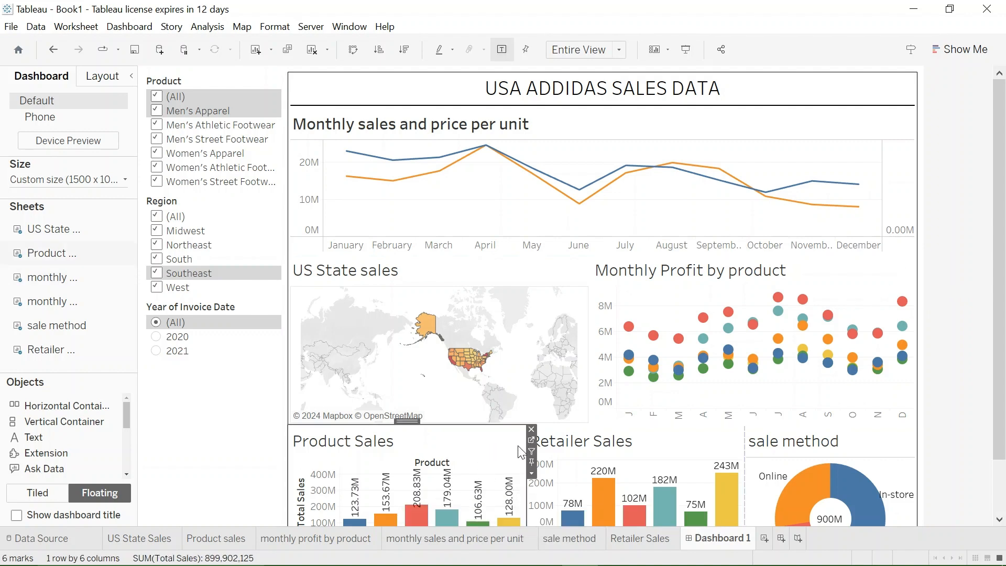
{"action": "left_click", "coordinate": [611, 455]}
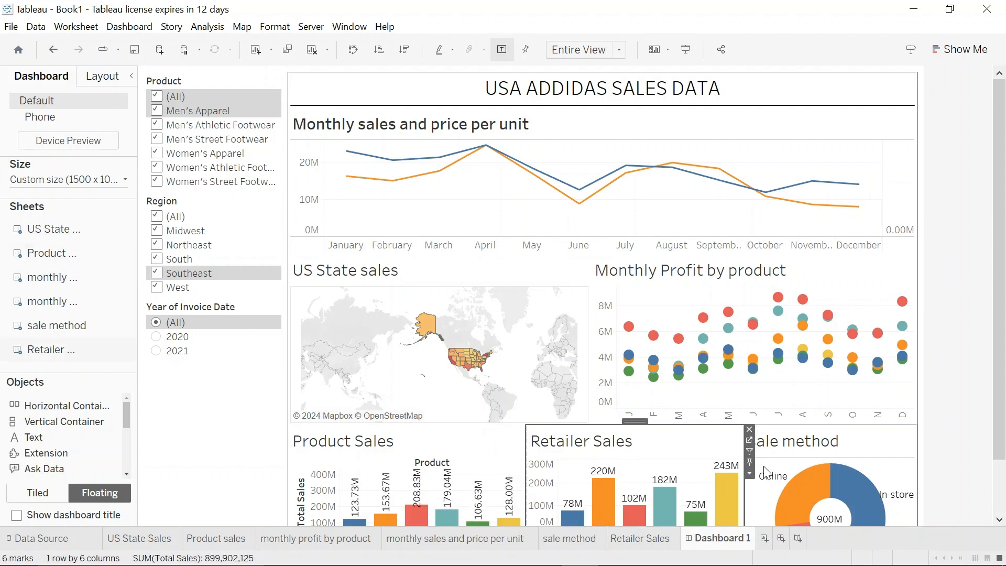
{"action": "left_click", "coordinate": [750, 451]}
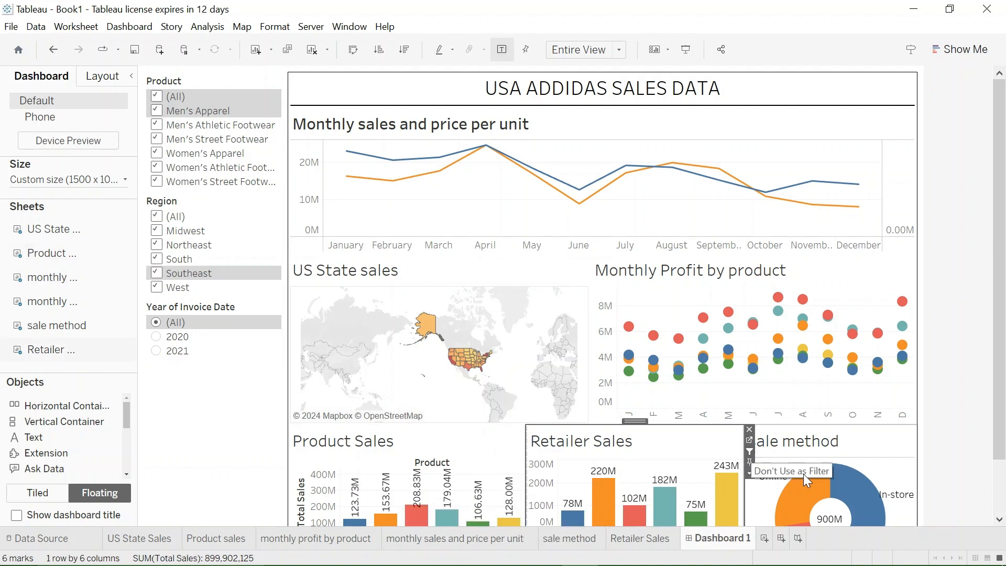
{"action": "left_click", "coordinate": [885, 478]}
{"action": "left_click", "coordinate": [921, 449]}
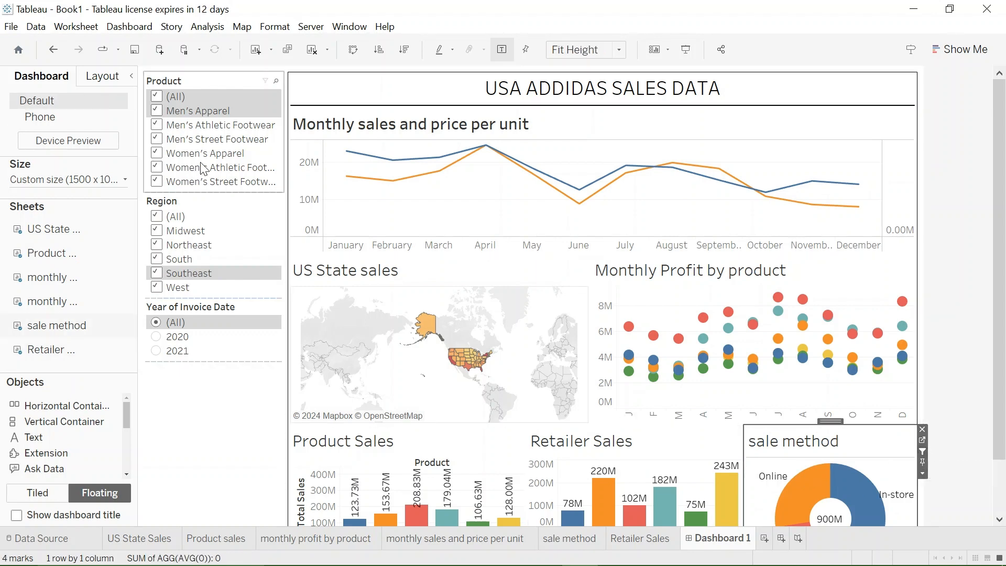
- Apply the Product filter to all worksheets using this data source
{"action": "left_click", "coordinate": [229, 139]}
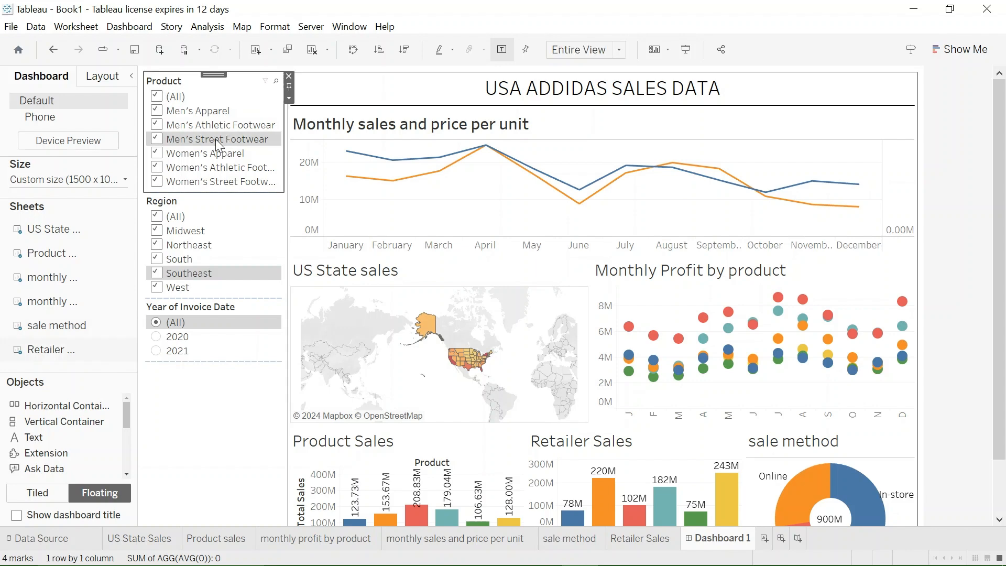
{"action": "left_click", "coordinate": [289, 97]}
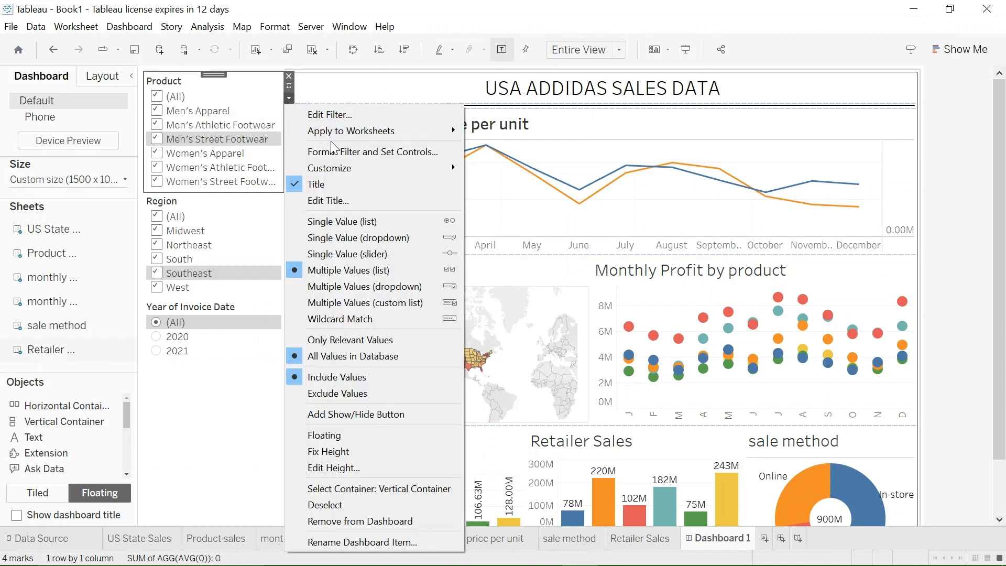
{"action": "mouse_move", "coordinate": [335, 136]}
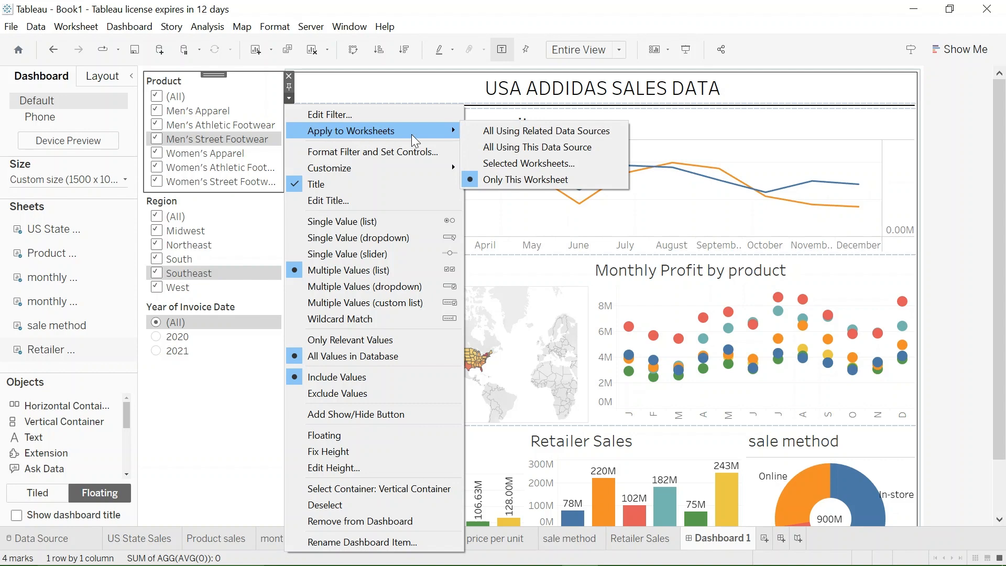
{"action": "left_click", "coordinate": [503, 148]}
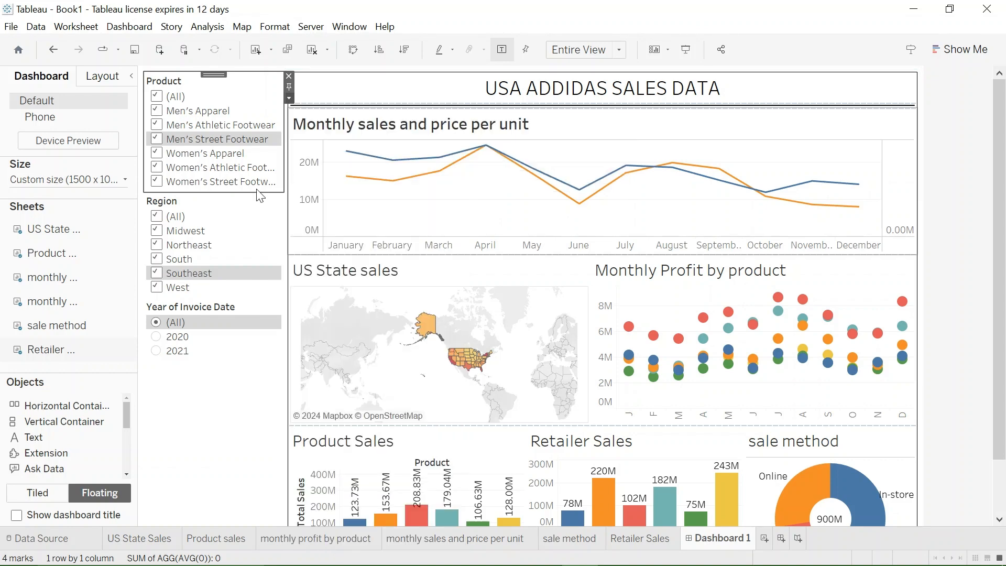
- Apply the Region filter to all worksheets using this data source
{"action": "left_click", "coordinate": [214, 231]}
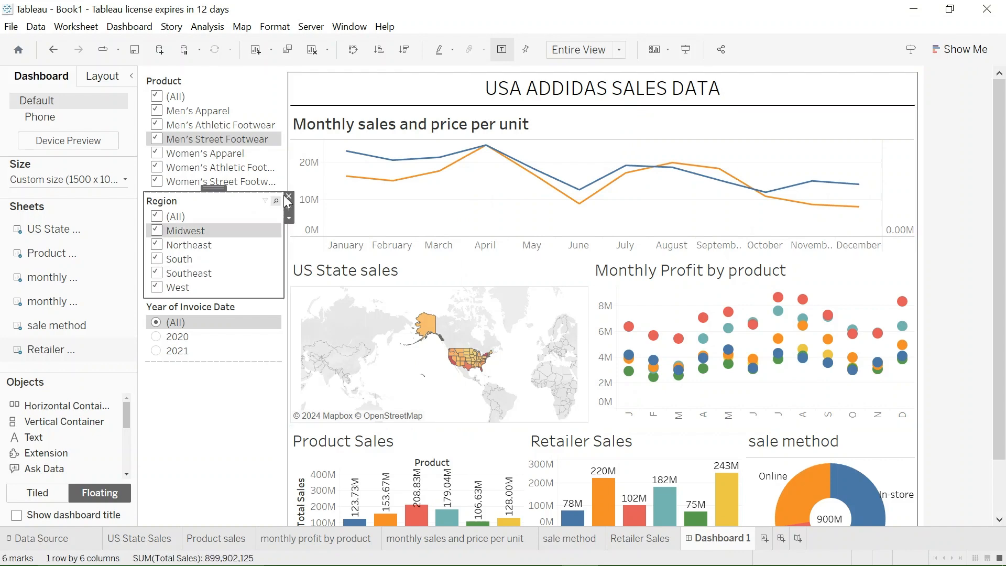
{"action": "left_click", "coordinate": [287, 218]}
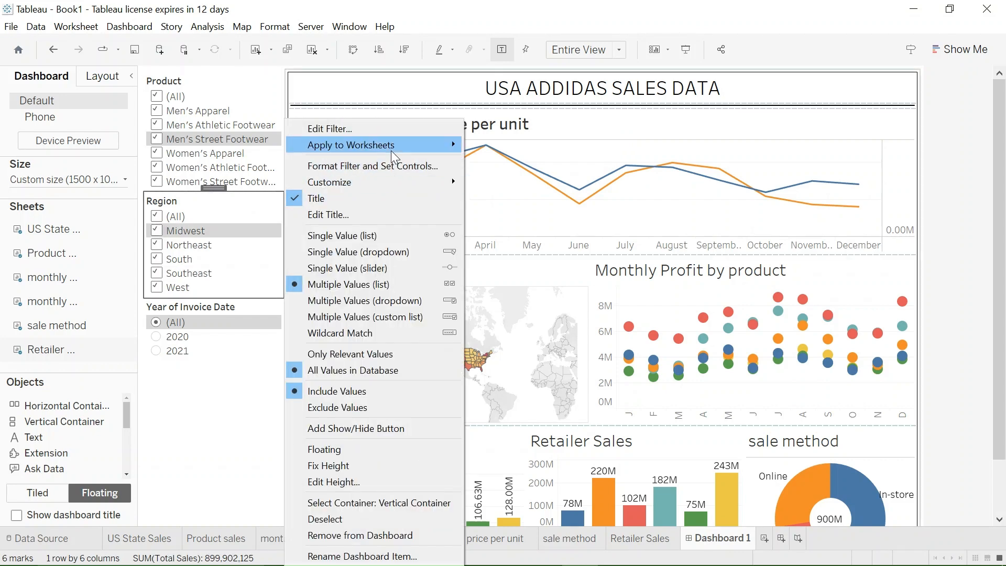
{"action": "mouse_move", "coordinate": [406, 144]}
{"action": "left_click", "coordinate": [506, 164]}
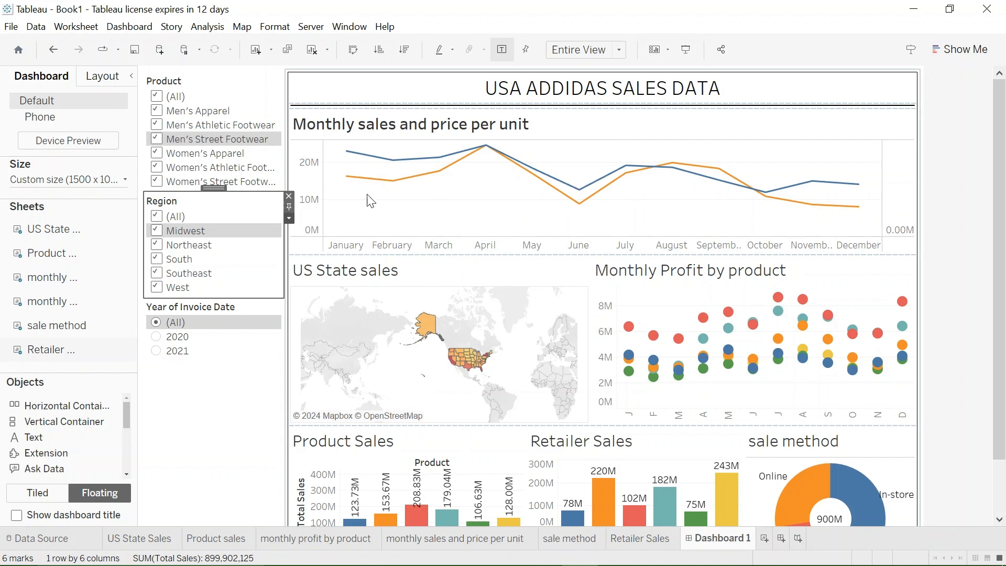
- Apply the Year of Invoice Date filter to all worksheets using this data source
{"action": "left_click", "coordinate": [237, 325]}
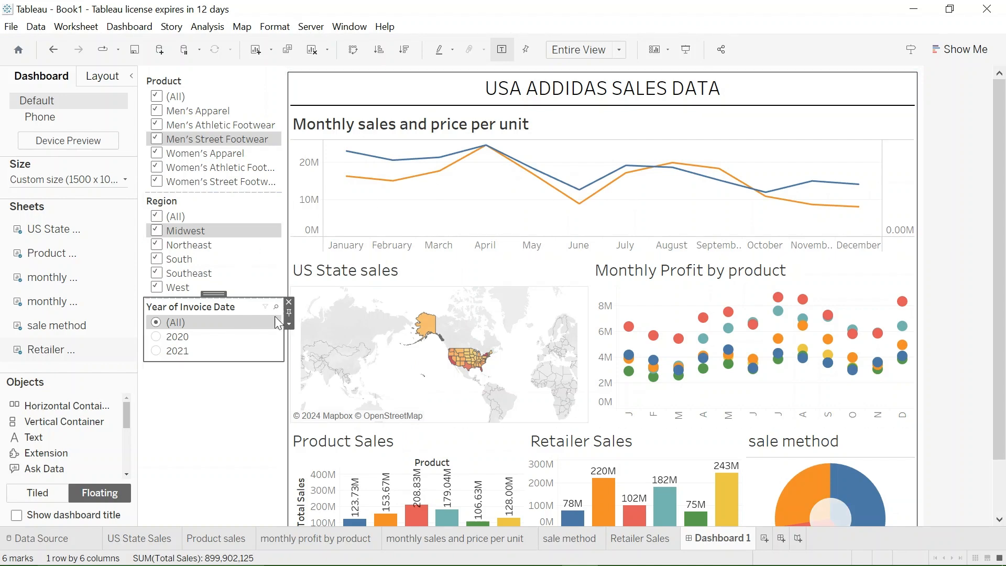
{"action": "left_click", "coordinate": [289, 325]}
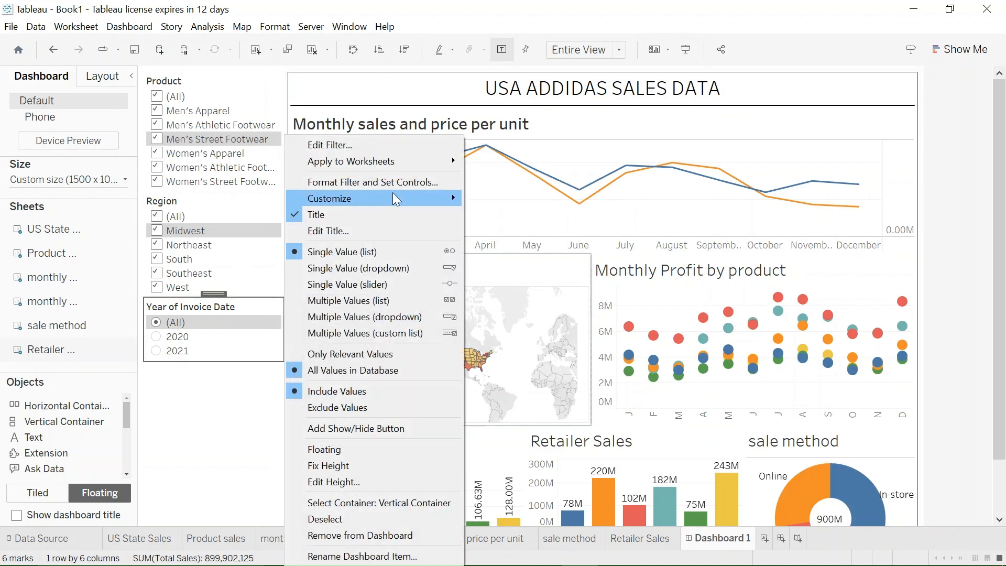
{"action": "mouse_move", "coordinate": [392, 161]}
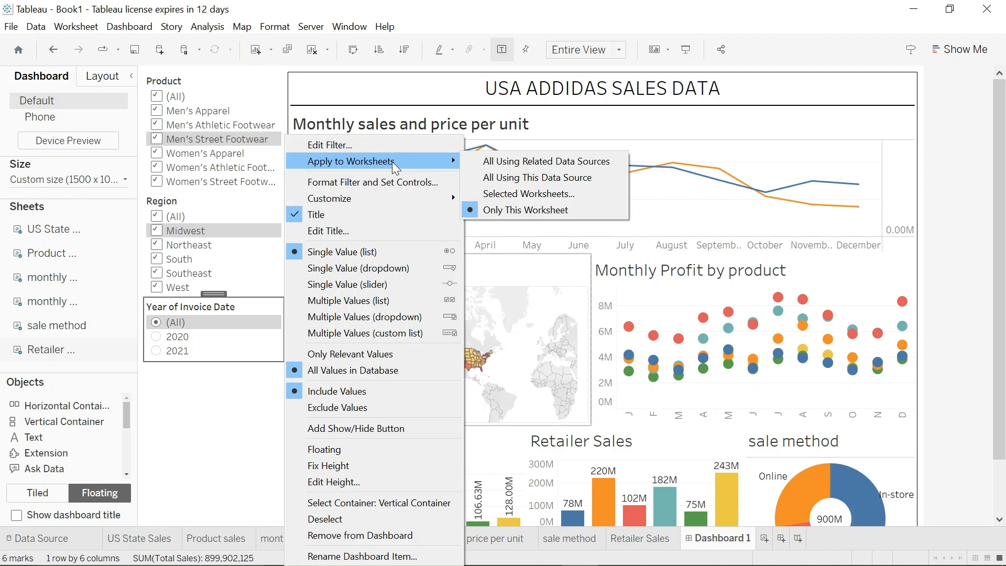
{"action": "left_click", "coordinate": [511, 178]}
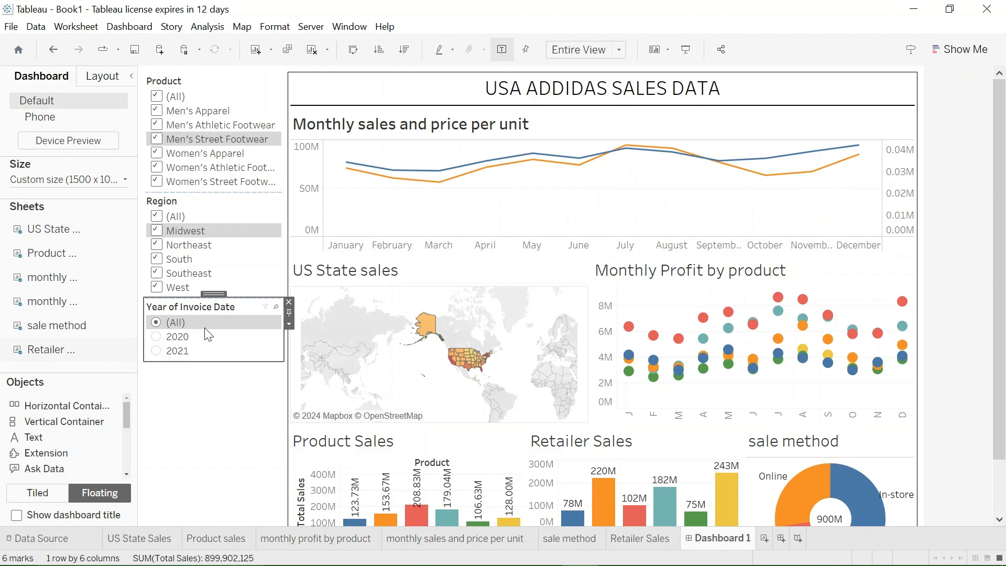
- Filter the dashboard to invoice year 2020 and keep only Men's Apparel selected in the Product filter
{"action": "left_click", "coordinate": [156, 338]}
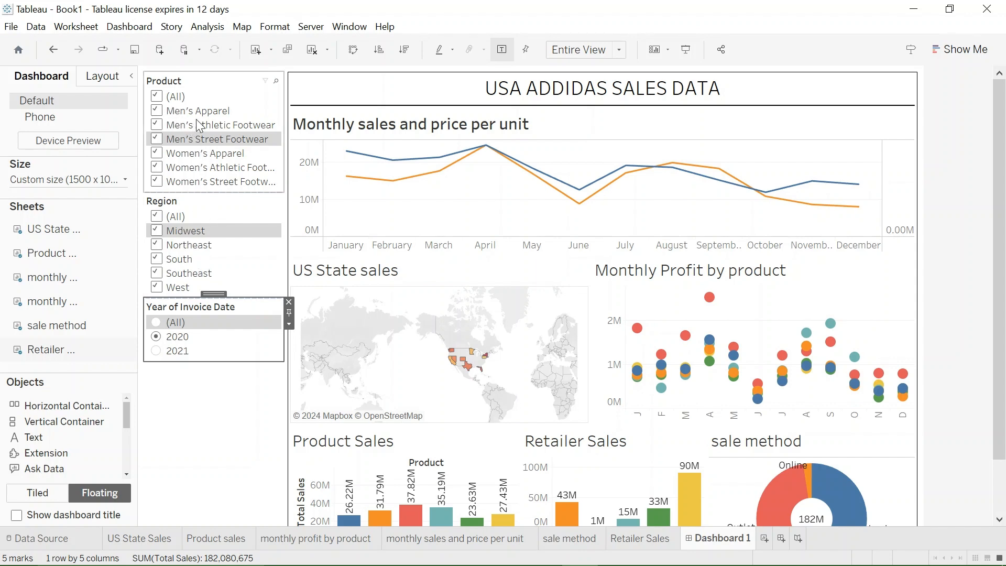
{"action": "left_click", "coordinate": [157, 111]}
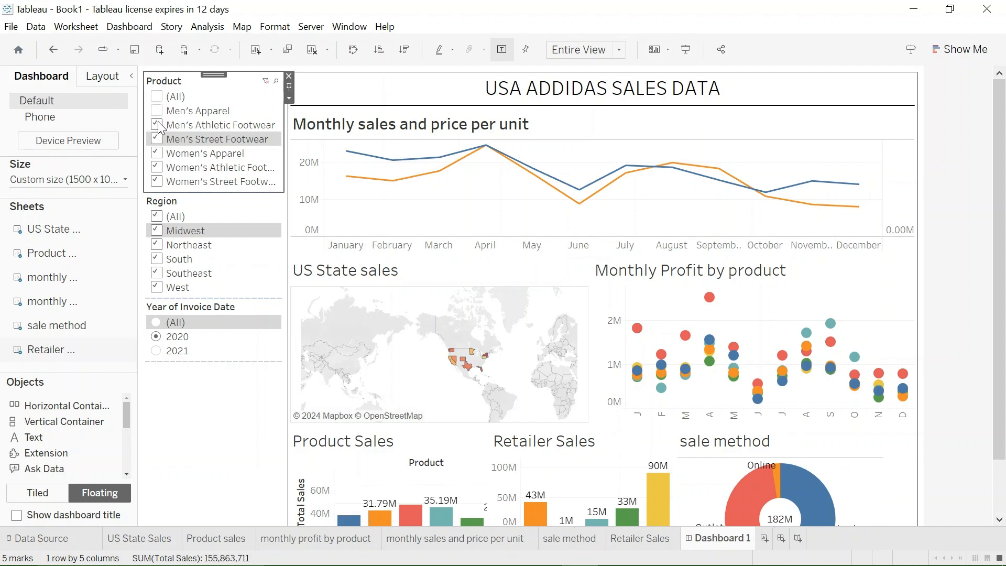
{"action": "left_click", "coordinate": [157, 111]}
{"action": "left_click", "coordinate": [156, 130]}
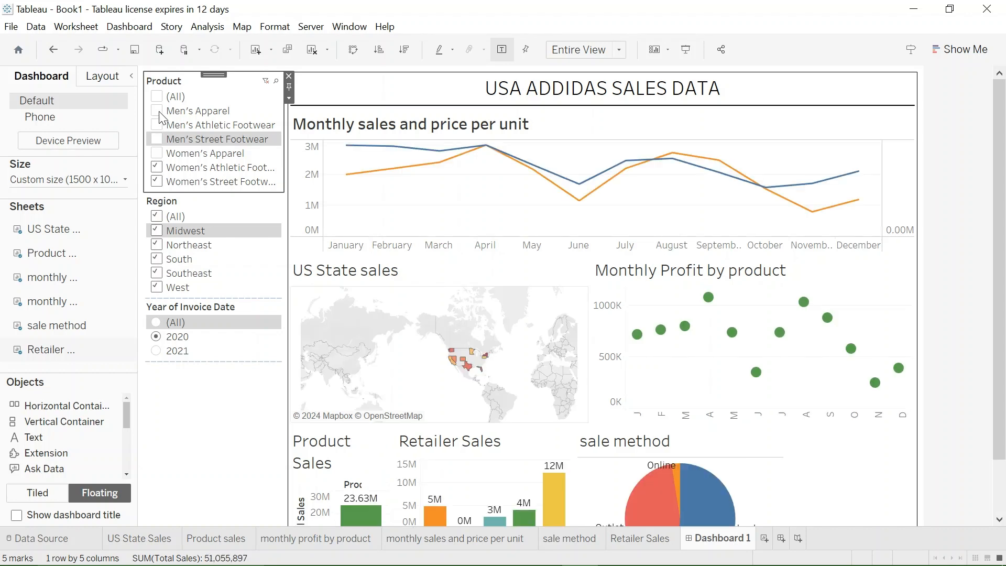
{"action": "left_click", "coordinate": [159, 113]}
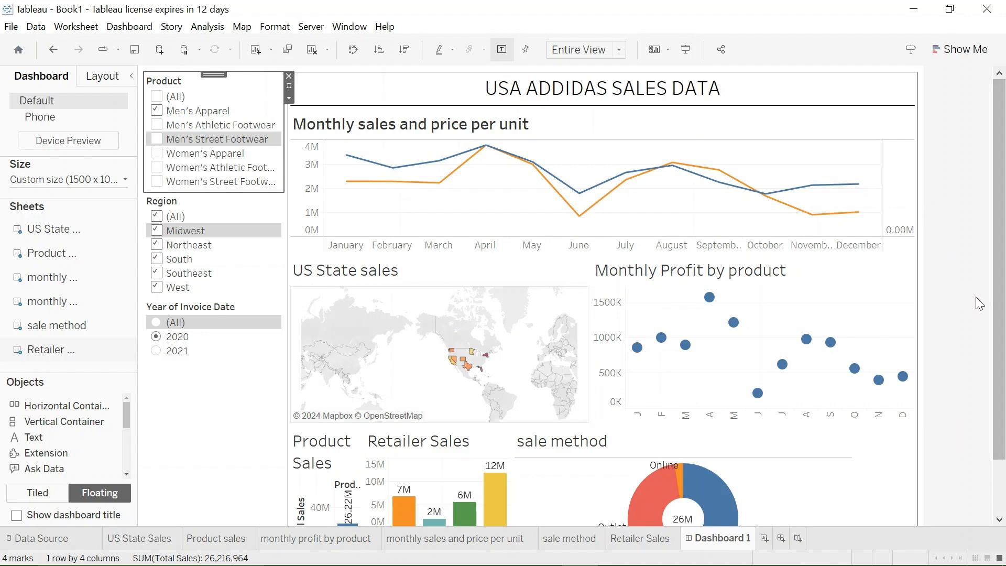
- Review the filtered charts across the dashboard and inspect the June total sales point in the monthly sales chart
{"action": "scroll", "coordinate": [1002, 404], "scroll_direction": "down", "scroll_amount": 2}
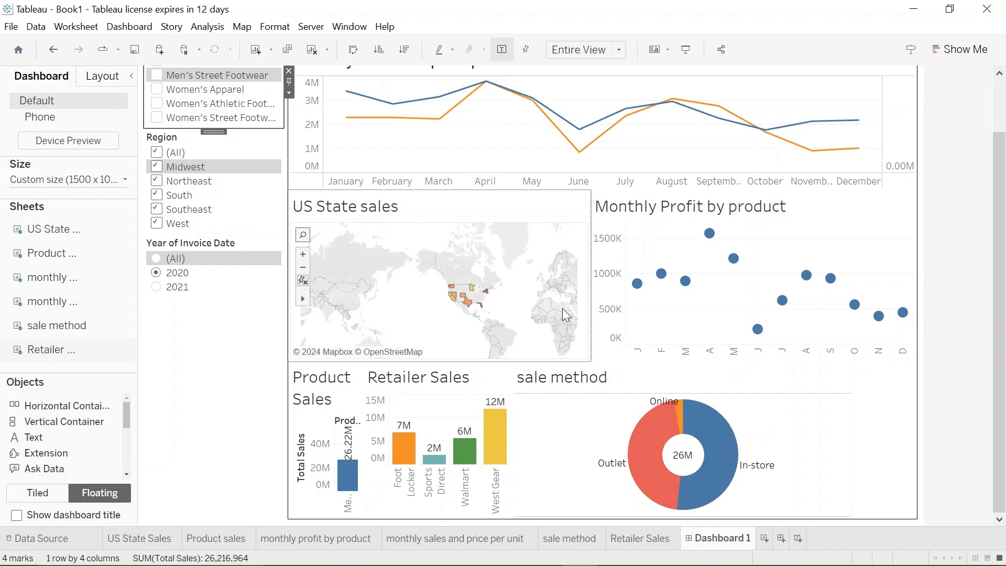
{"action": "scroll", "coordinate": [236, 238], "scroll_direction": "up", "scroll_amount": 1}
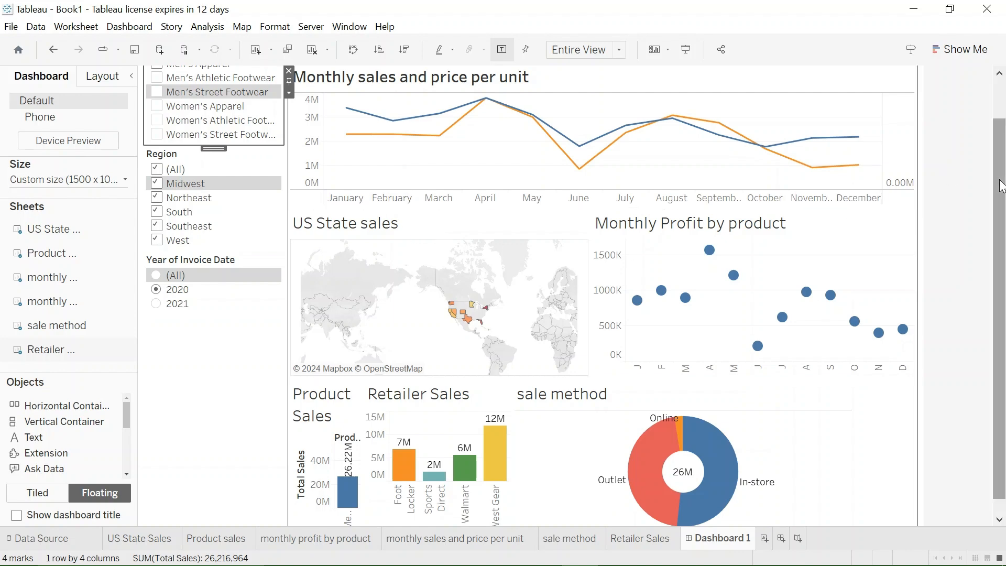
{"action": "scroll", "coordinate": [998, 157], "scroll_direction": "up", "scroll_amount": 3}
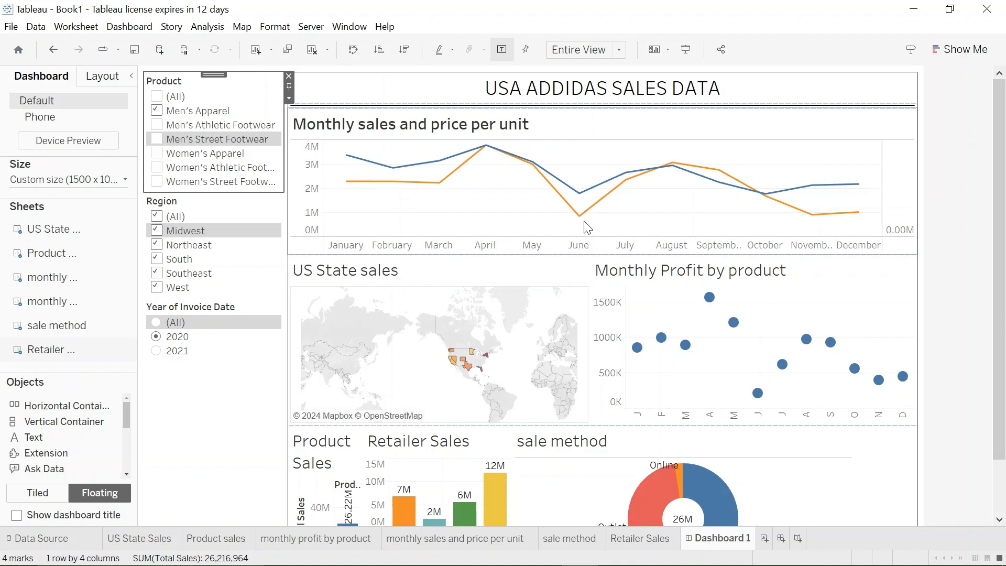
{"action": "mouse_move", "coordinate": [585, 223]}
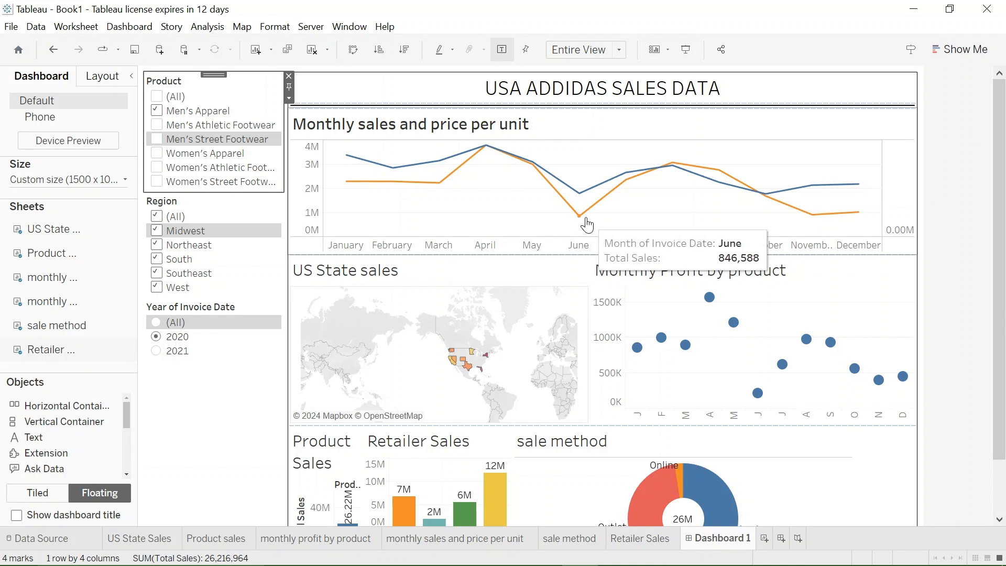